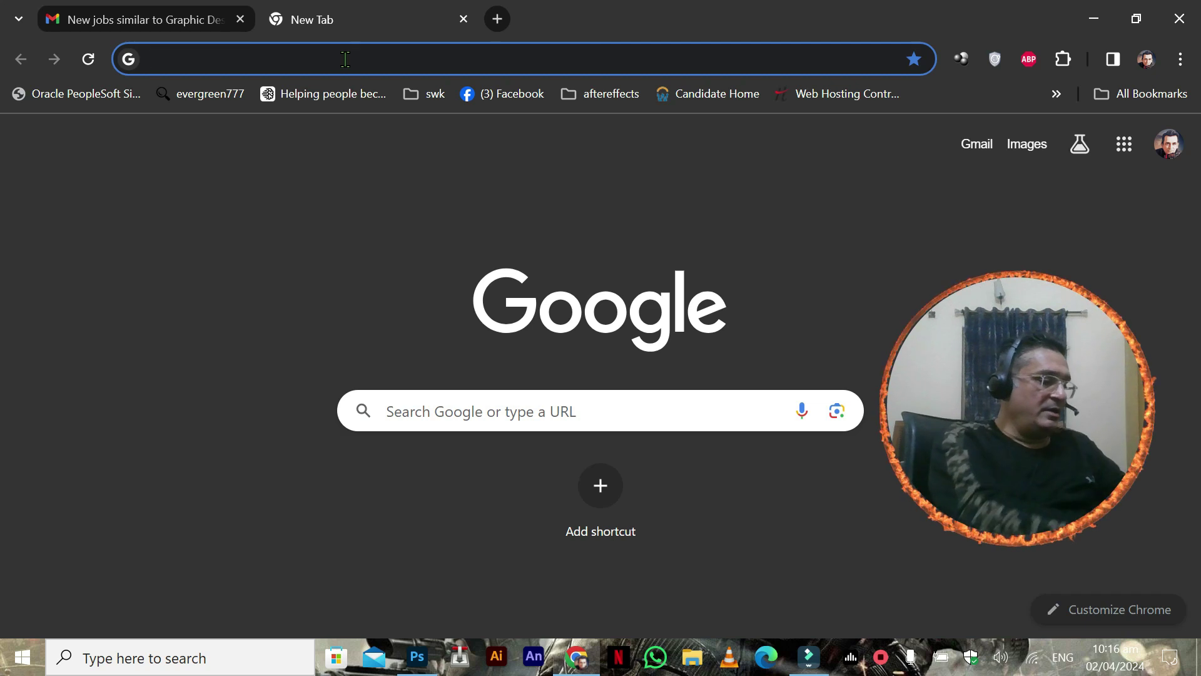
Step: Search the web for "photoshop shapes arrows"
text(phtos)
key(BackSpace)
key(BackSpace)
key(BackSpace)
text(otoshop shapes tools)
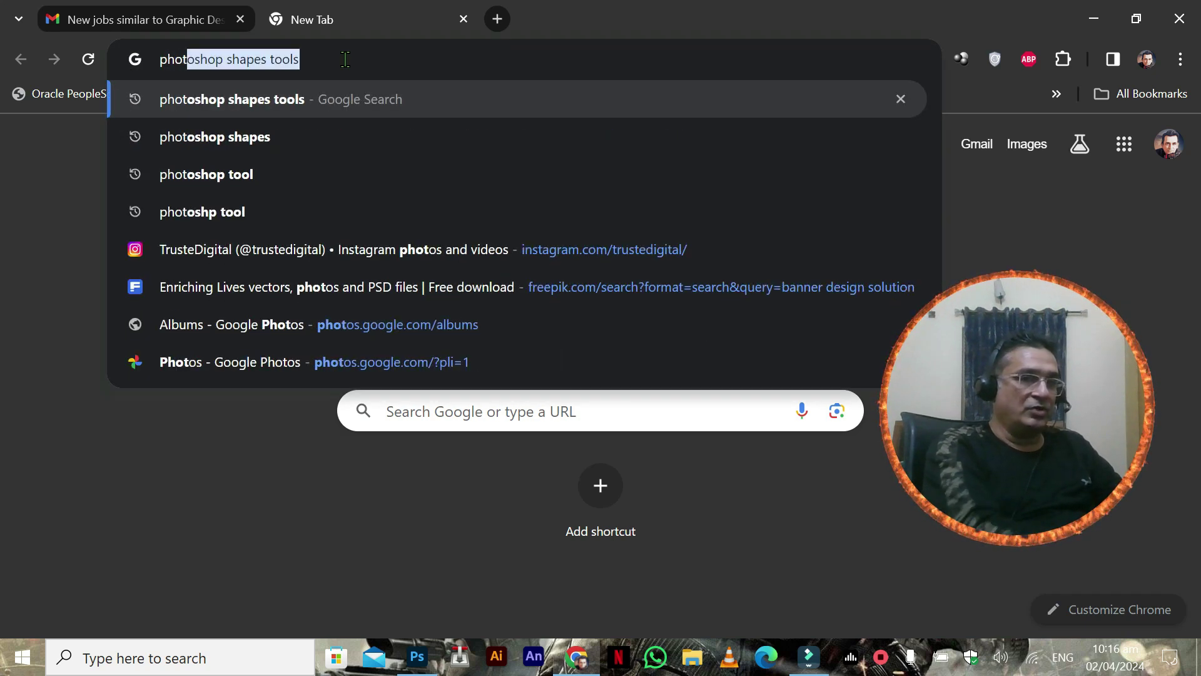
key(Right)
key(BackSpace)
key(BackSpace)
key(BackSpace)
key(BackSpace)
key(BackSpace)
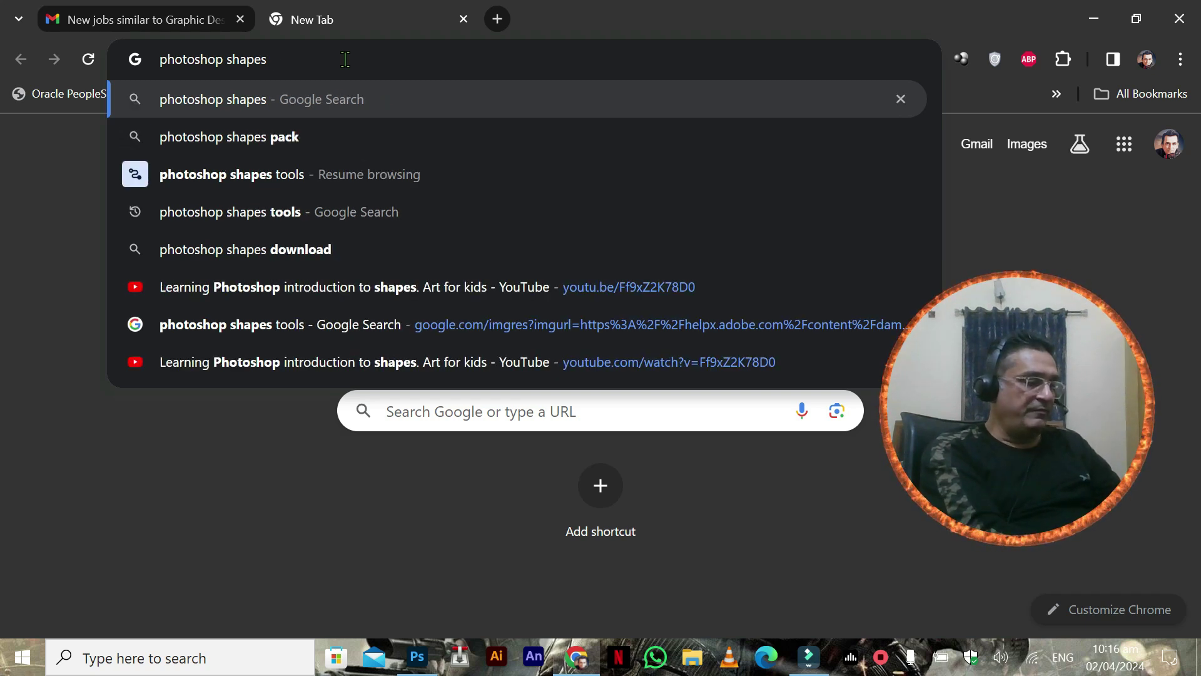
text(arro)
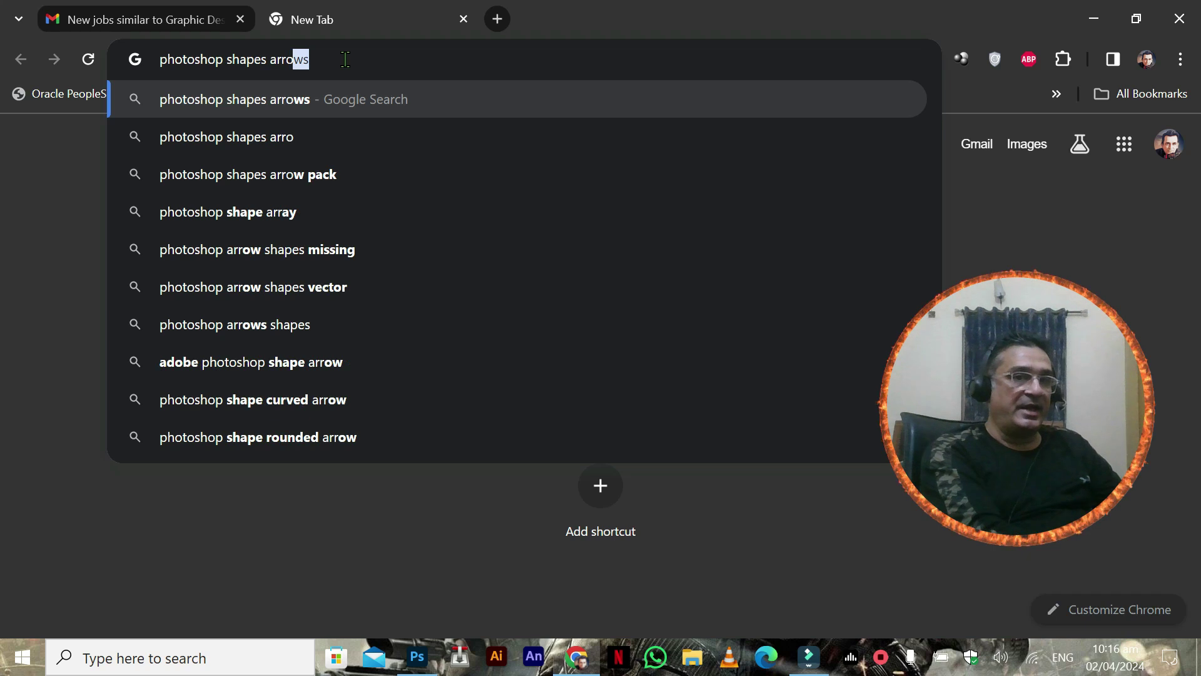
text(ws)
key(Return)
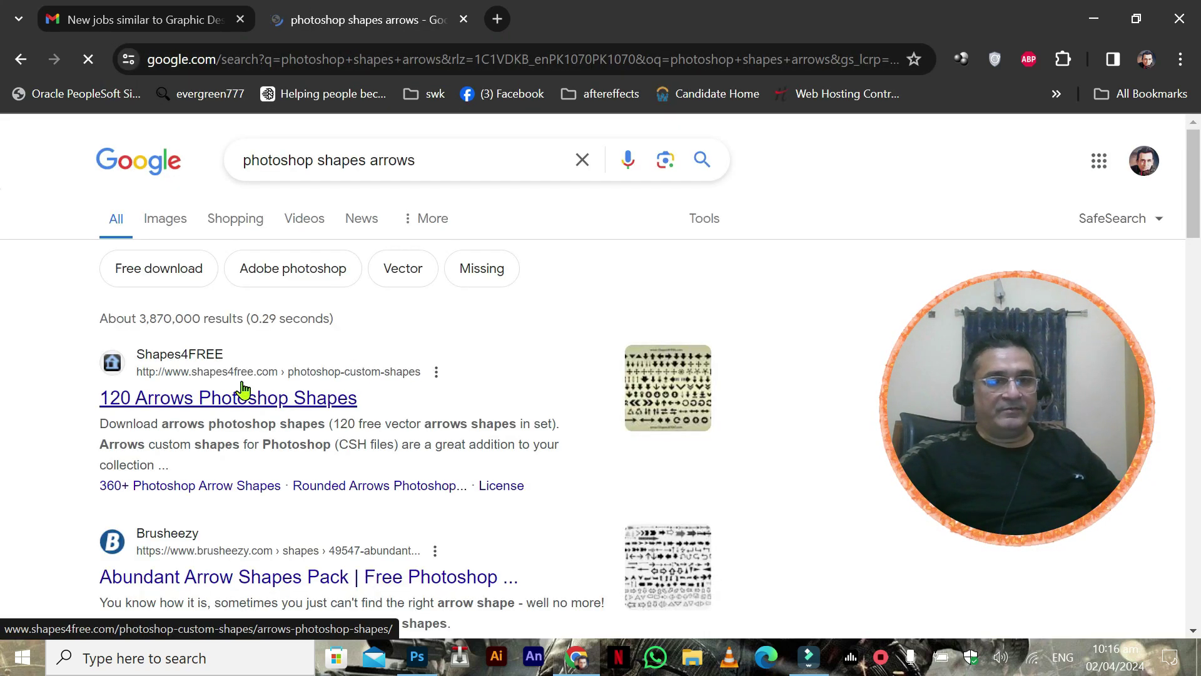
Step: Open the Shapes4FREE result "120 Arrows Photoshop Shapes" in a new tab and switch to that tab
scroll(359, 379, down, 1)
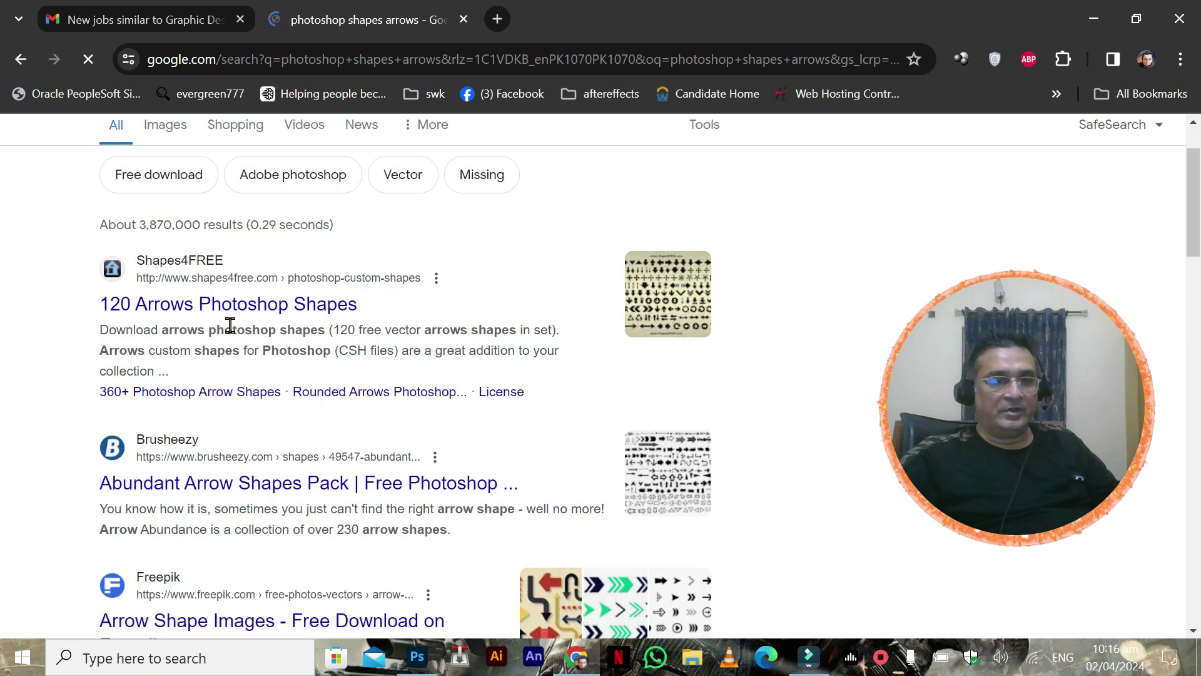
middle_click(229, 311)
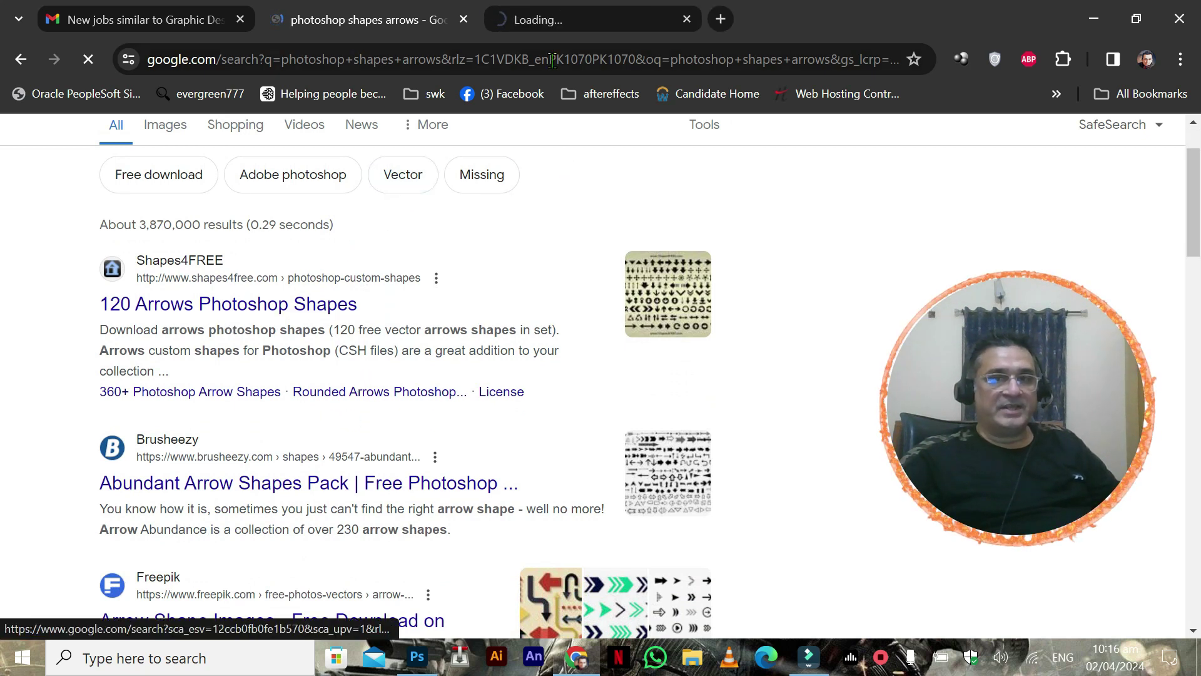
click(561, 30)
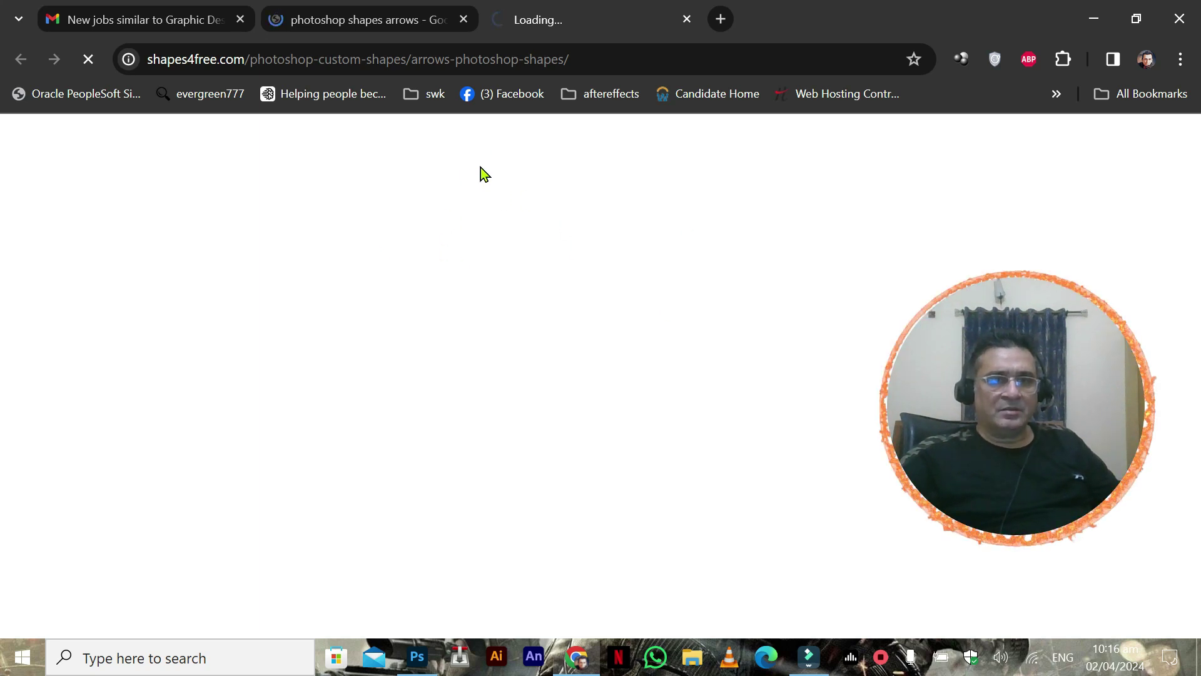
Step: Switch to Photoshop and try restoring the default tools in the Customize Toolbar dialog
click(417, 657)
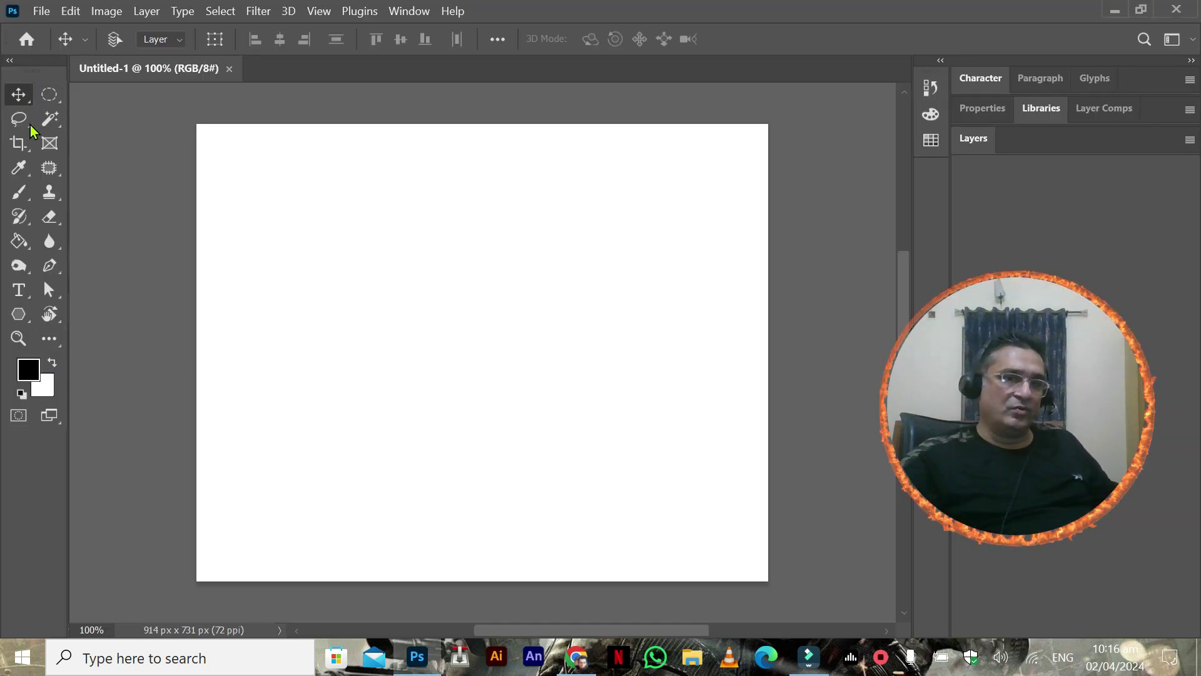
click(48, 340)
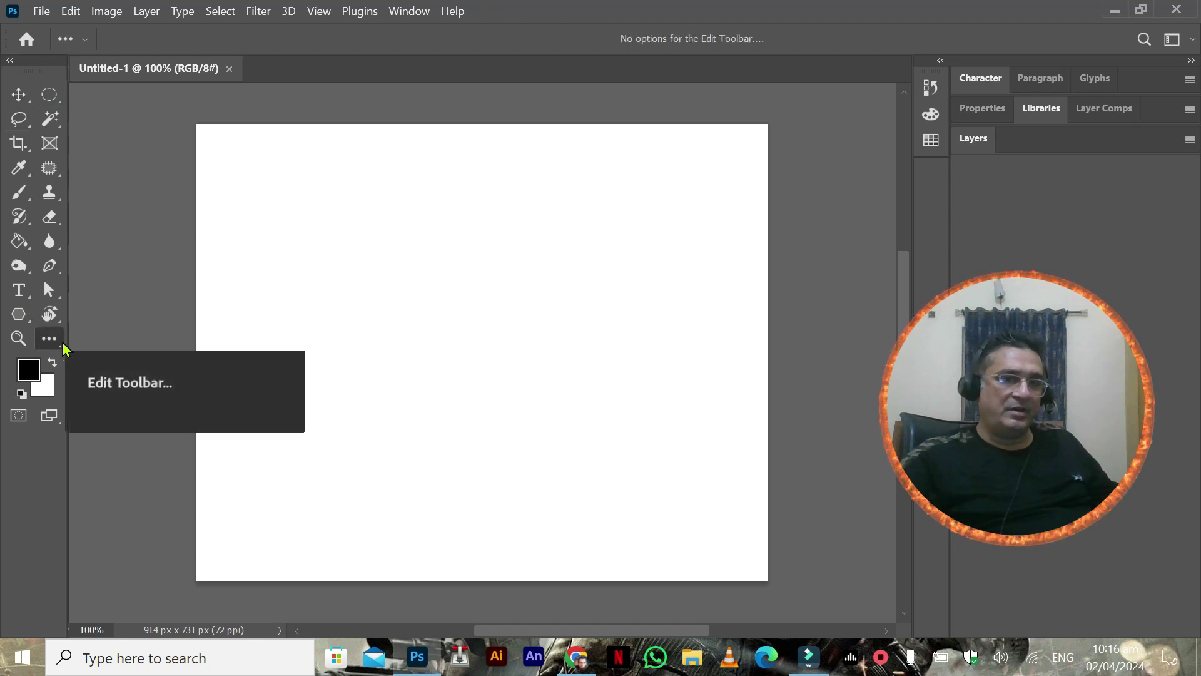
click(86, 495)
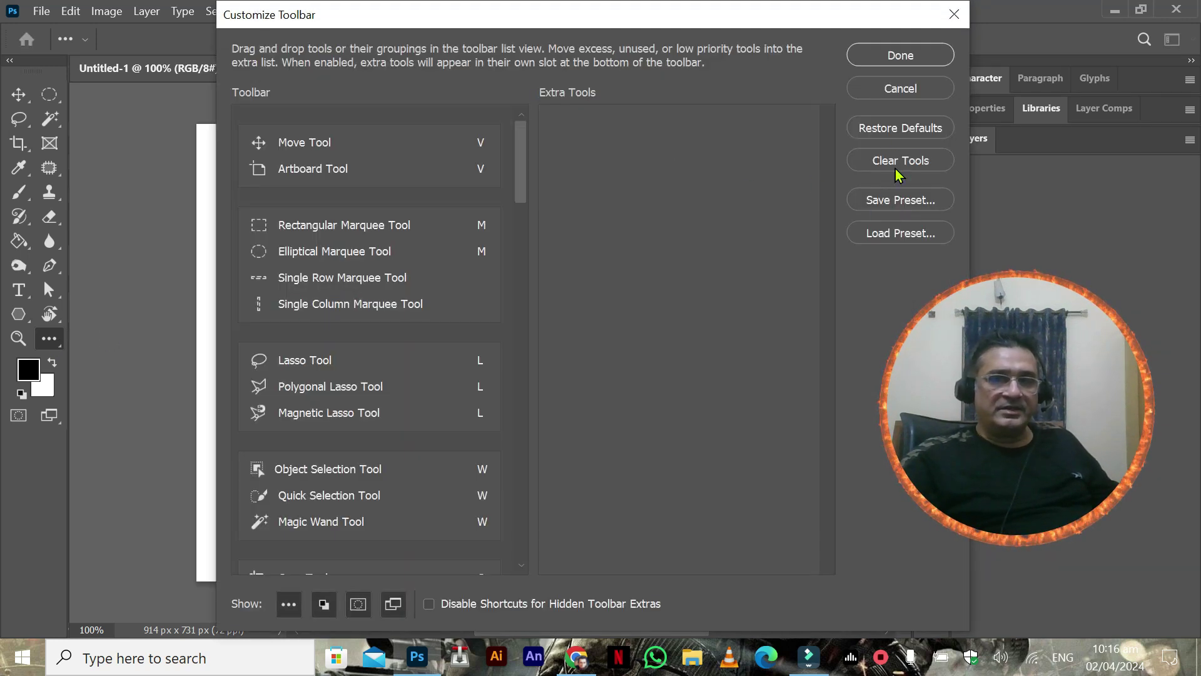
click(912, 132)
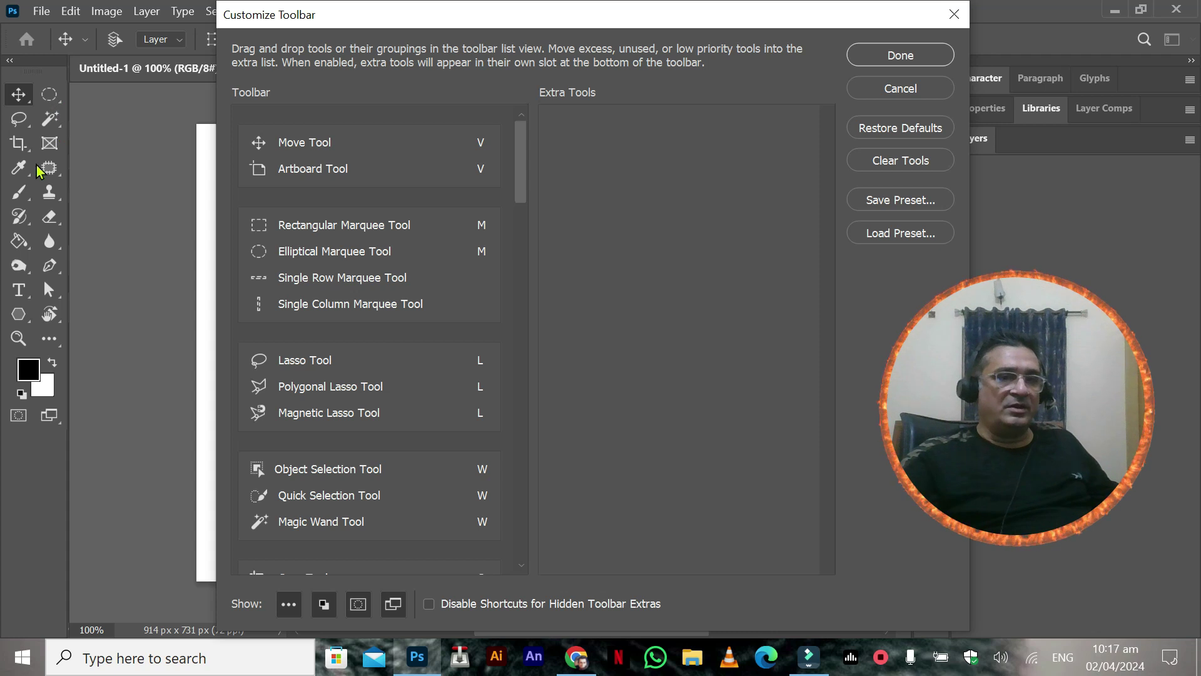
click(891, 87)
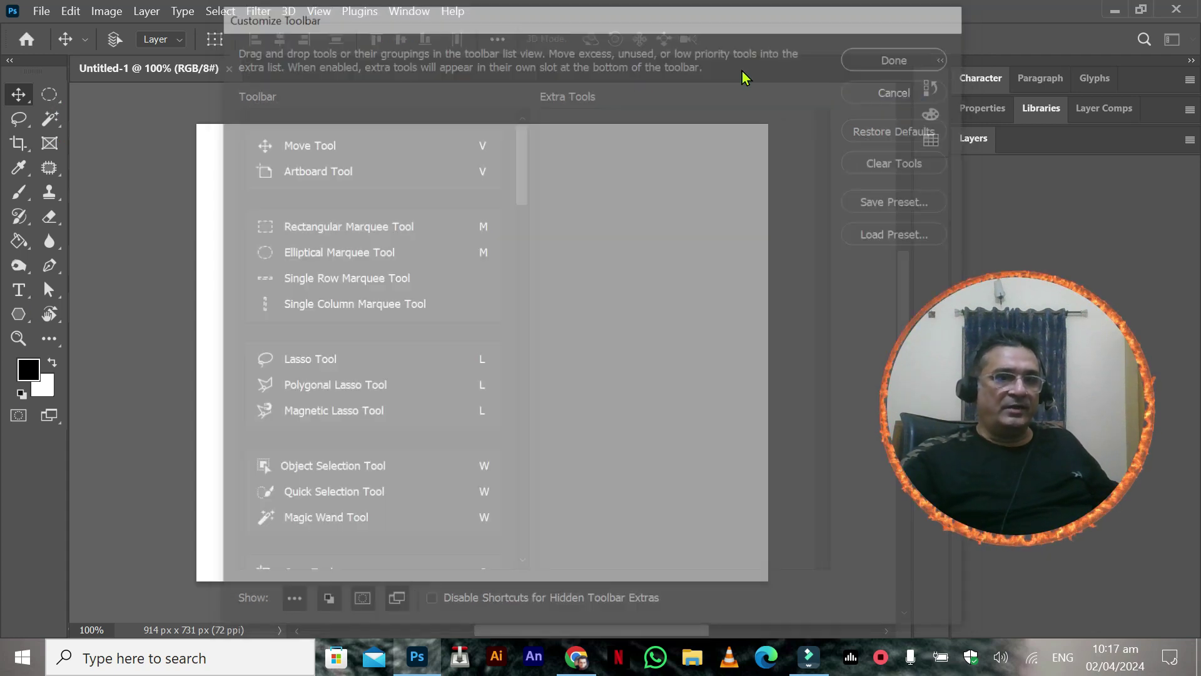
Step: Examine the tools grouped with the Elliptical Marquee, Lasso and Paint Bucket tools
click(49, 94)
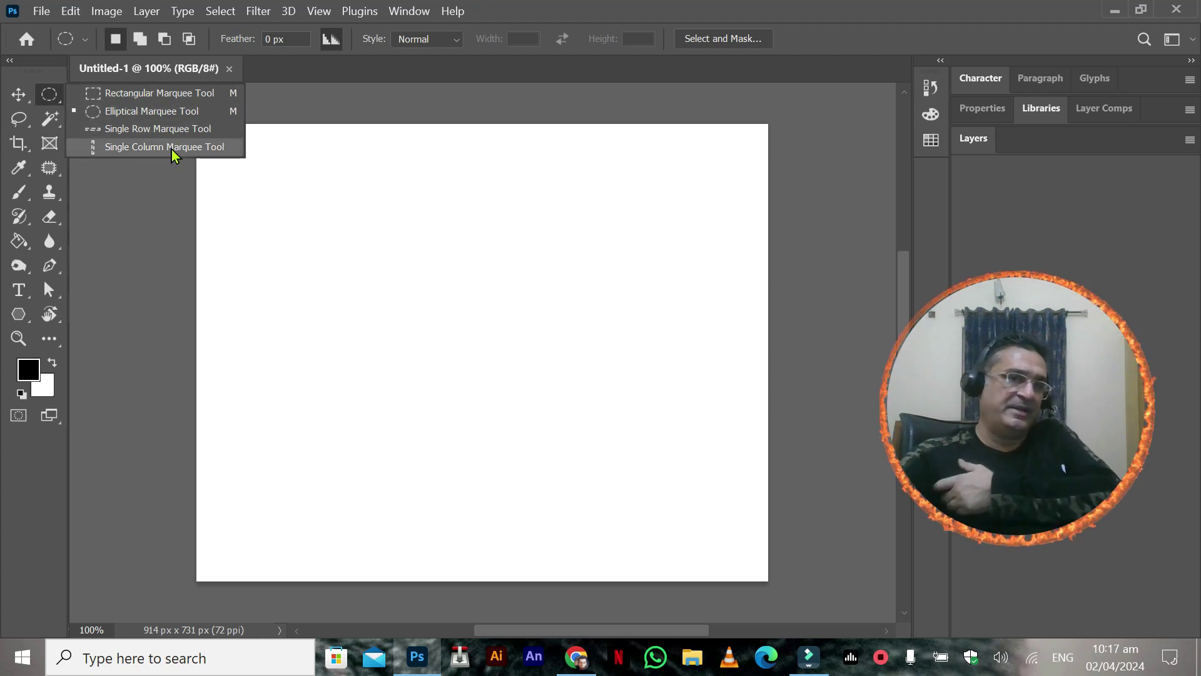
click(25, 118)
right_click(25, 117)
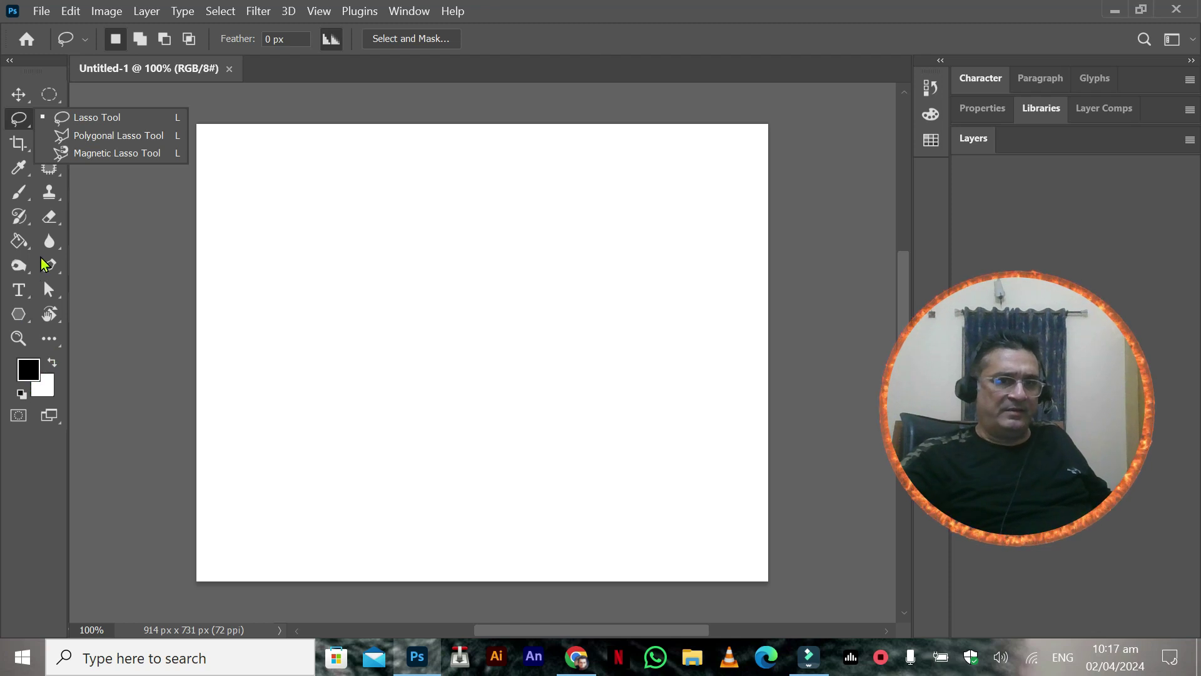
right_click(24, 241)
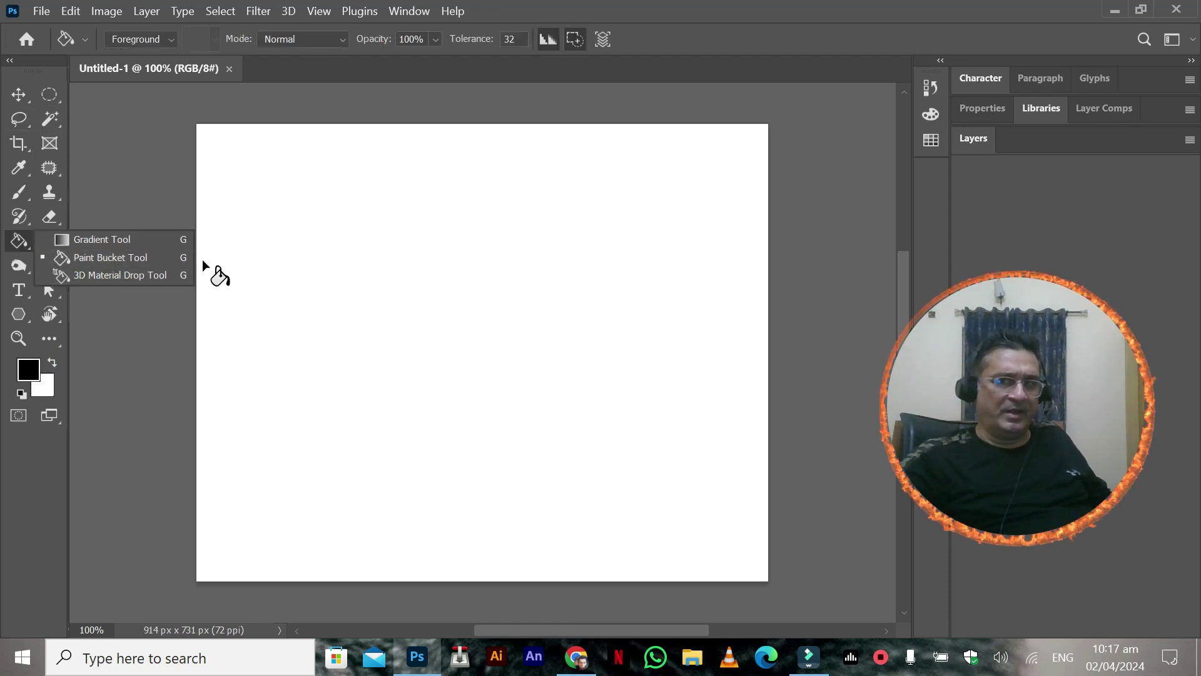
Step: Add a new layer above the background and draw a circular marquee selection slightly left of the canvas centre
click(966, 142)
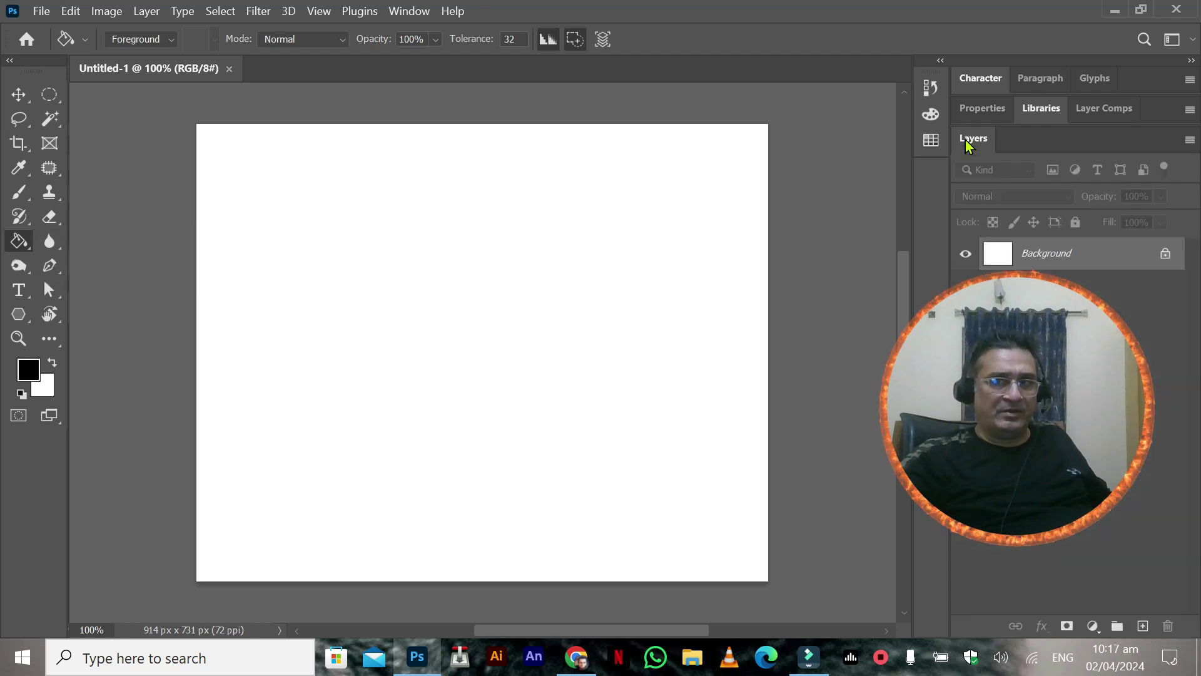
click(1144, 628)
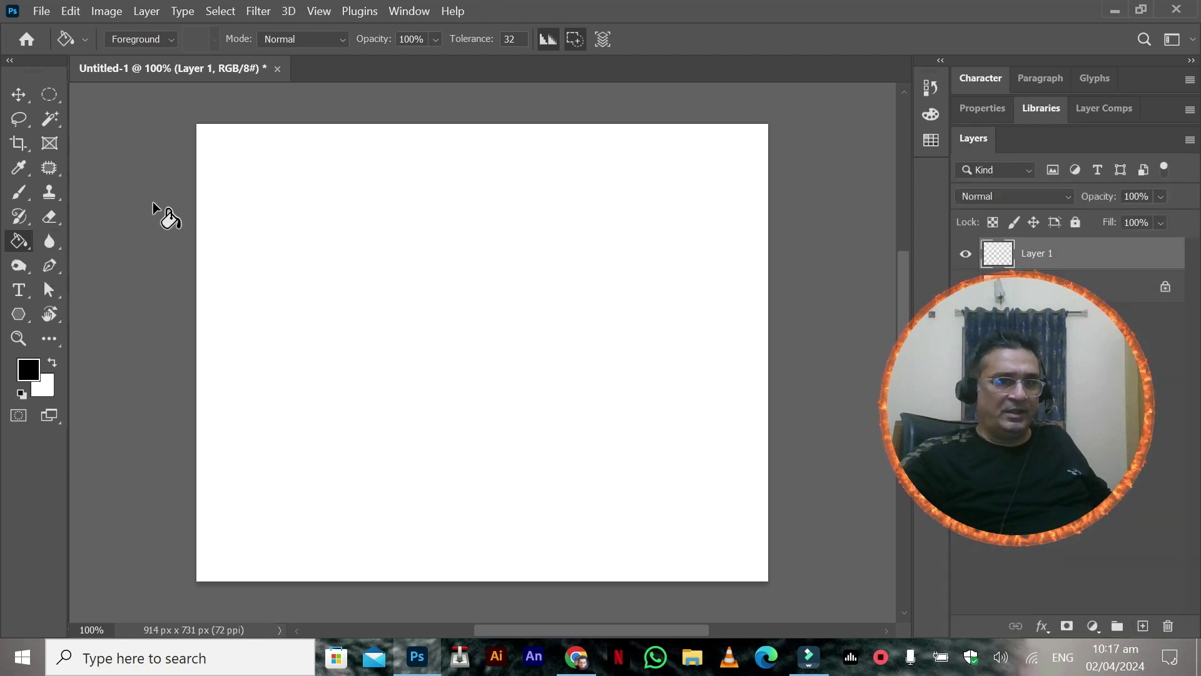
click(49, 95)
drag(311, 213, 539, 450)
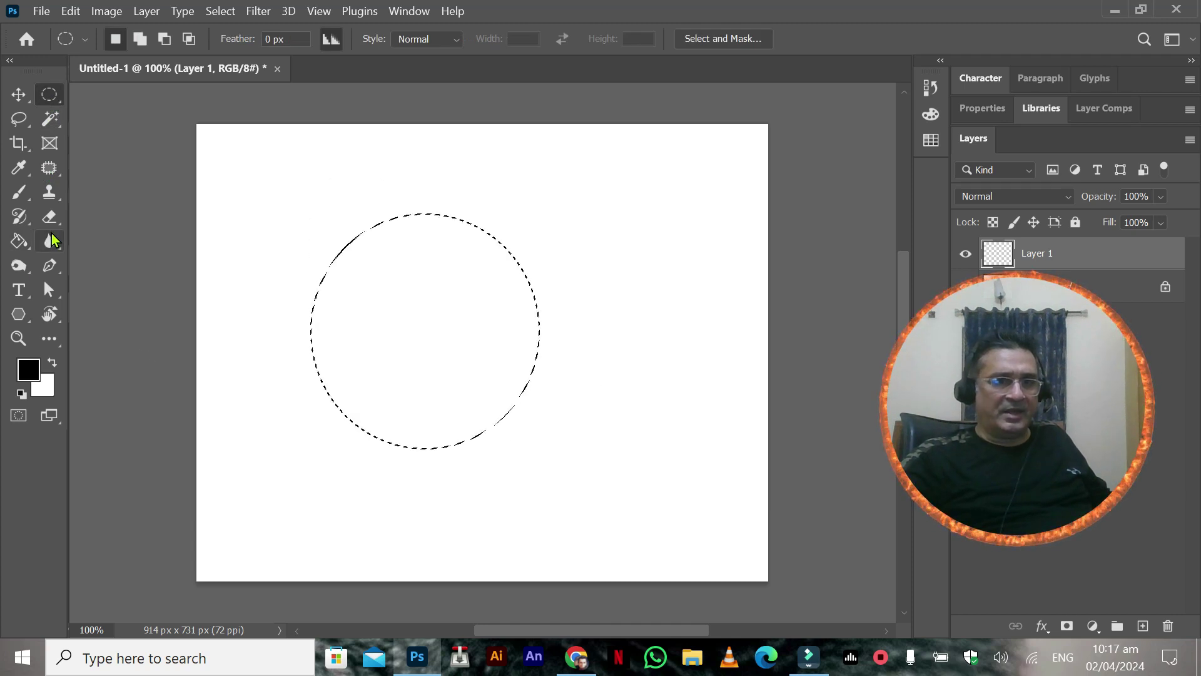
Step: Fill the circular selection with black using the Paint Bucket tool
click(19, 242)
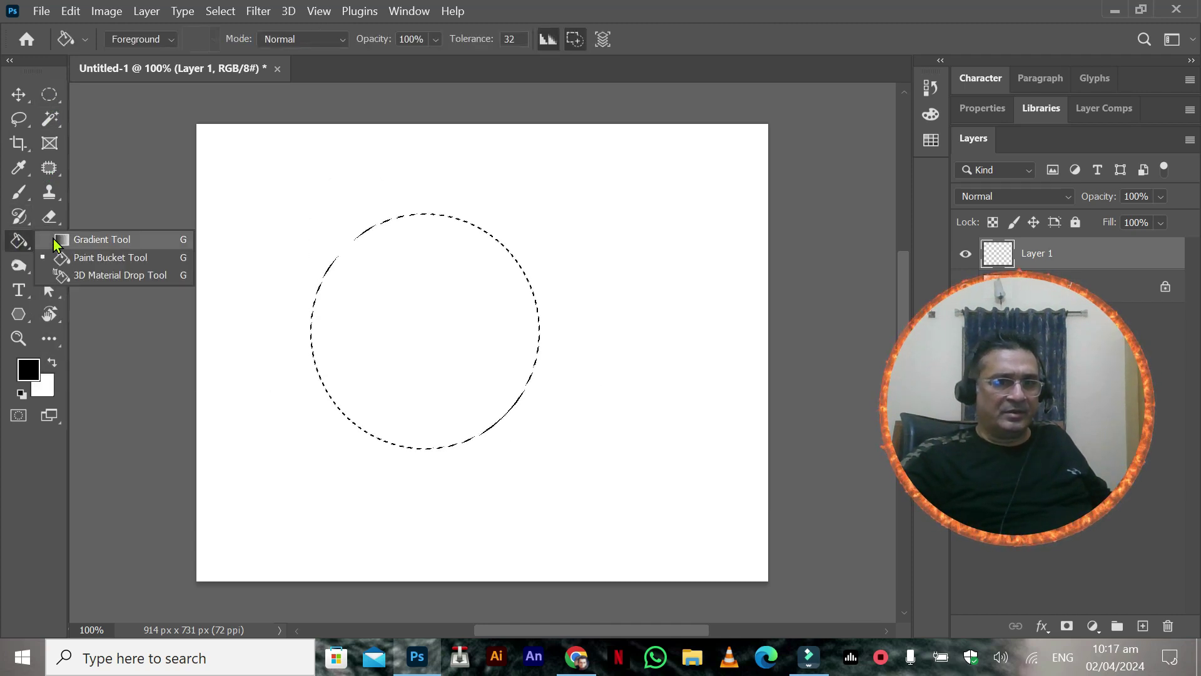
click(99, 259)
click(368, 323)
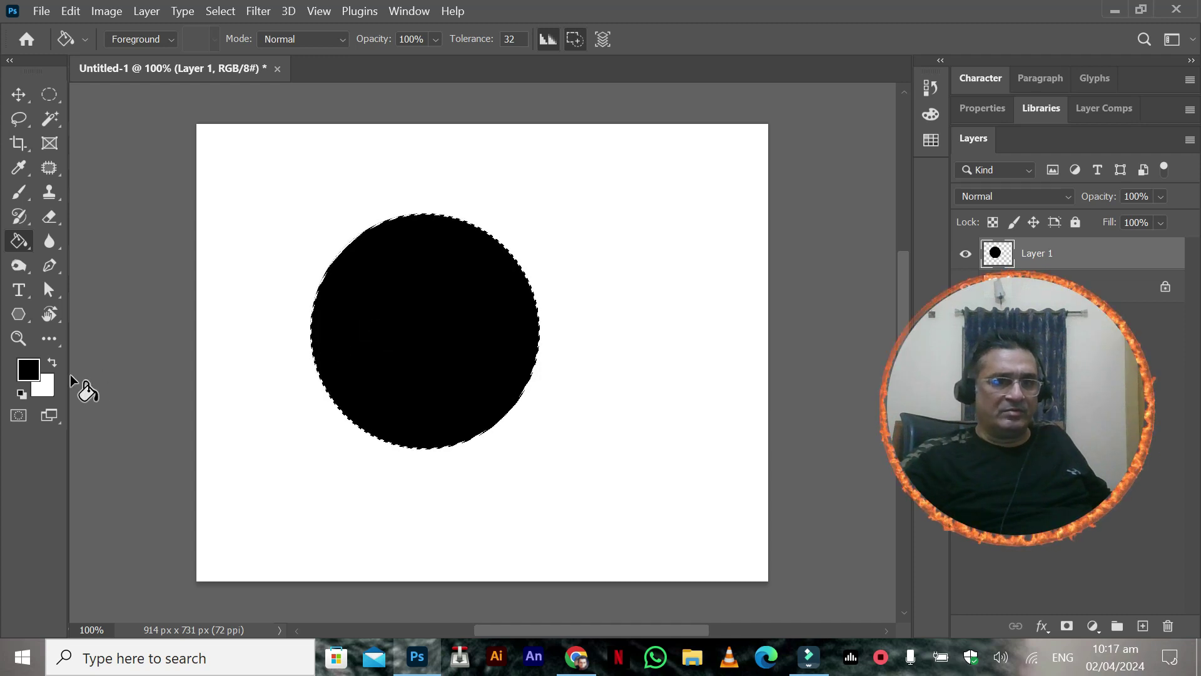
Step: Fill the circular selection with bright blue and swap the foreground and background colours
click(30, 372)
drag(712, 390, 957, 212)
click(1106, 207)
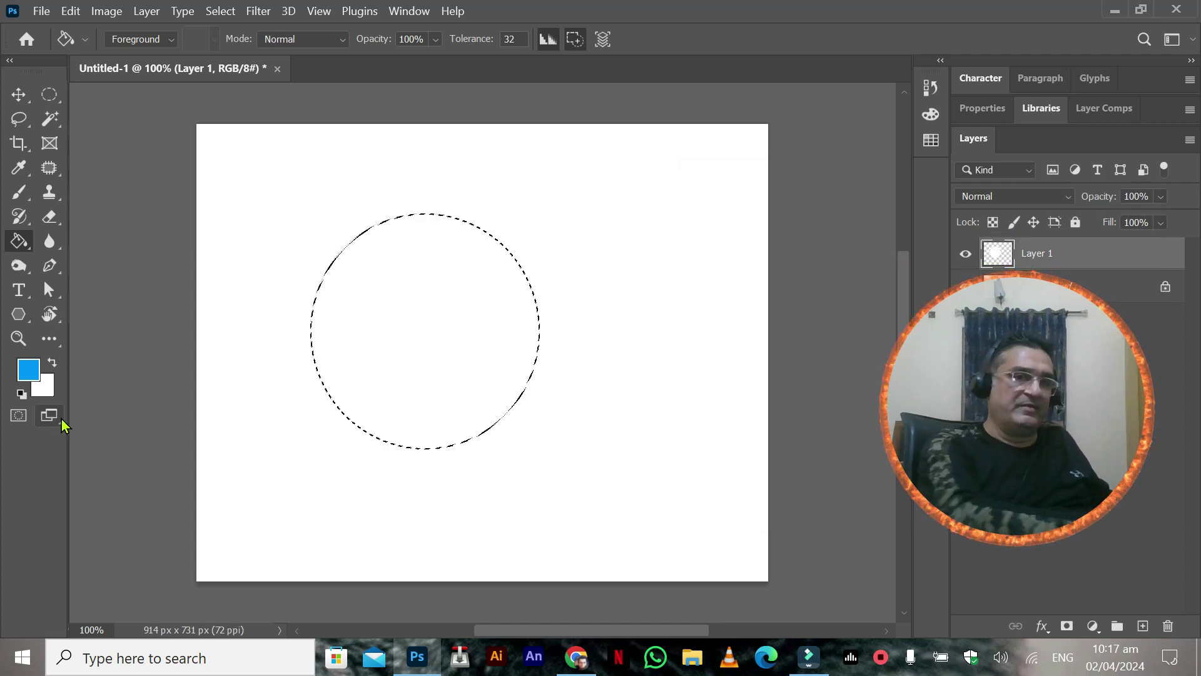
click(53, 362)
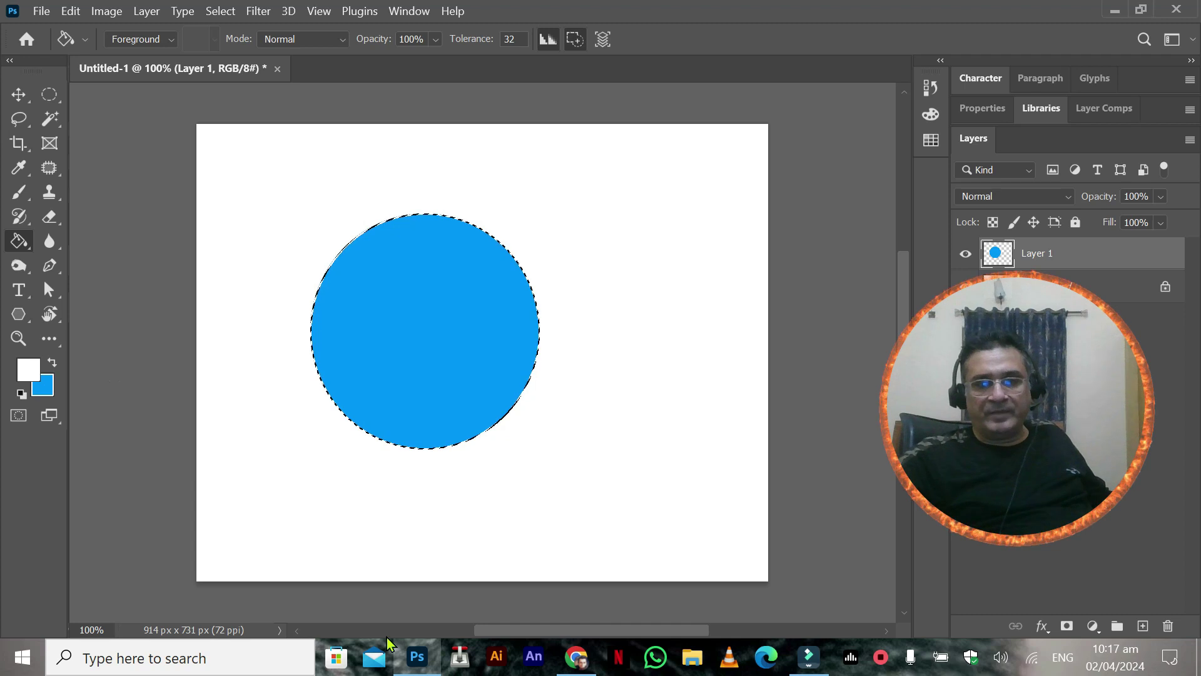
Step: Switch to Chrome and download arrows-photoshop-shapes.zip from the Shapes4FREE page, choosing to keep the file
click(576, 657)
scroll(626, 438, down, 10)
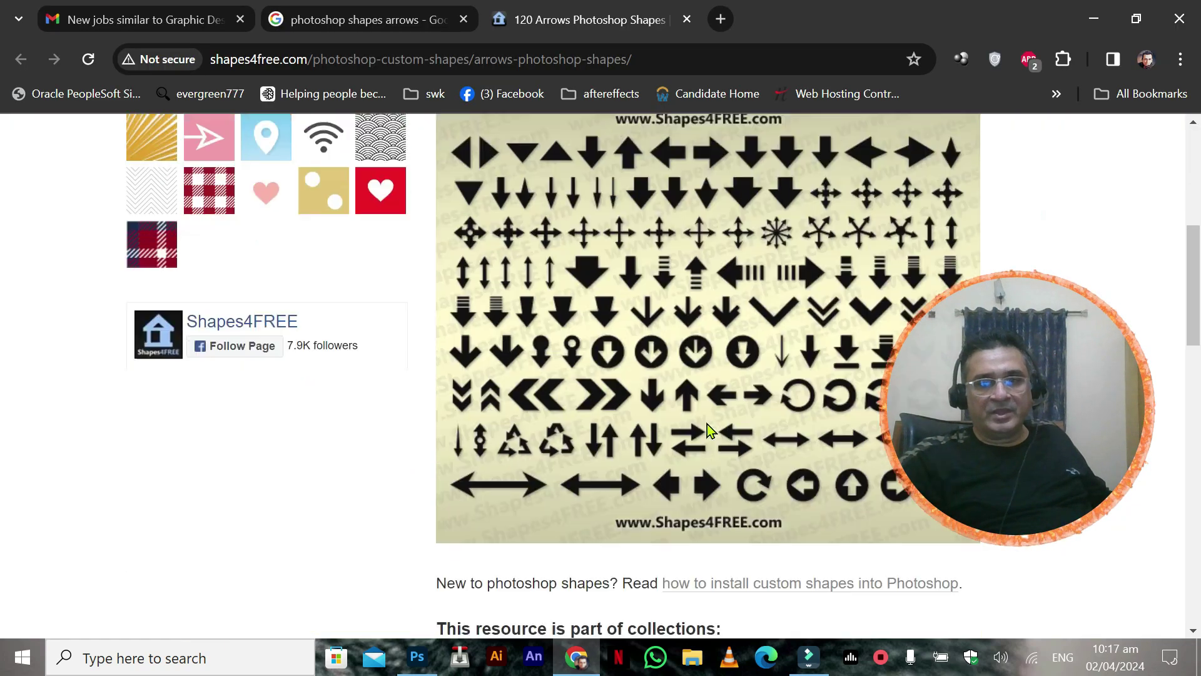
scroll(571, 376, down, 8)
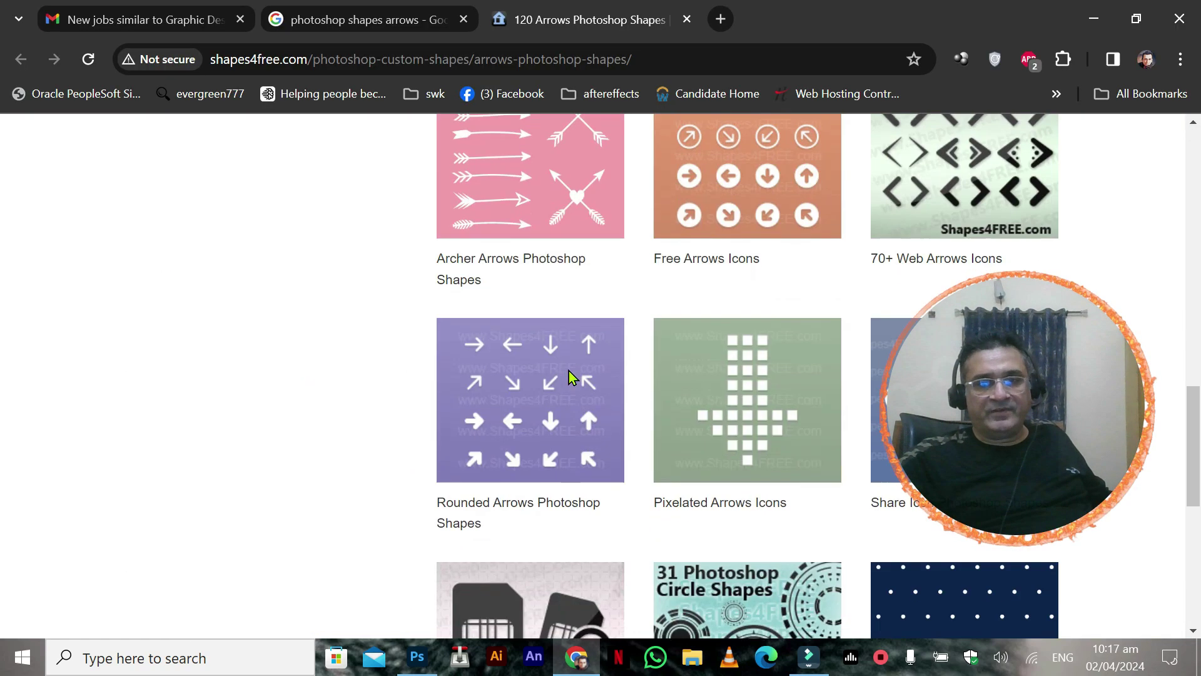
scroll(570, 375, up, 12)
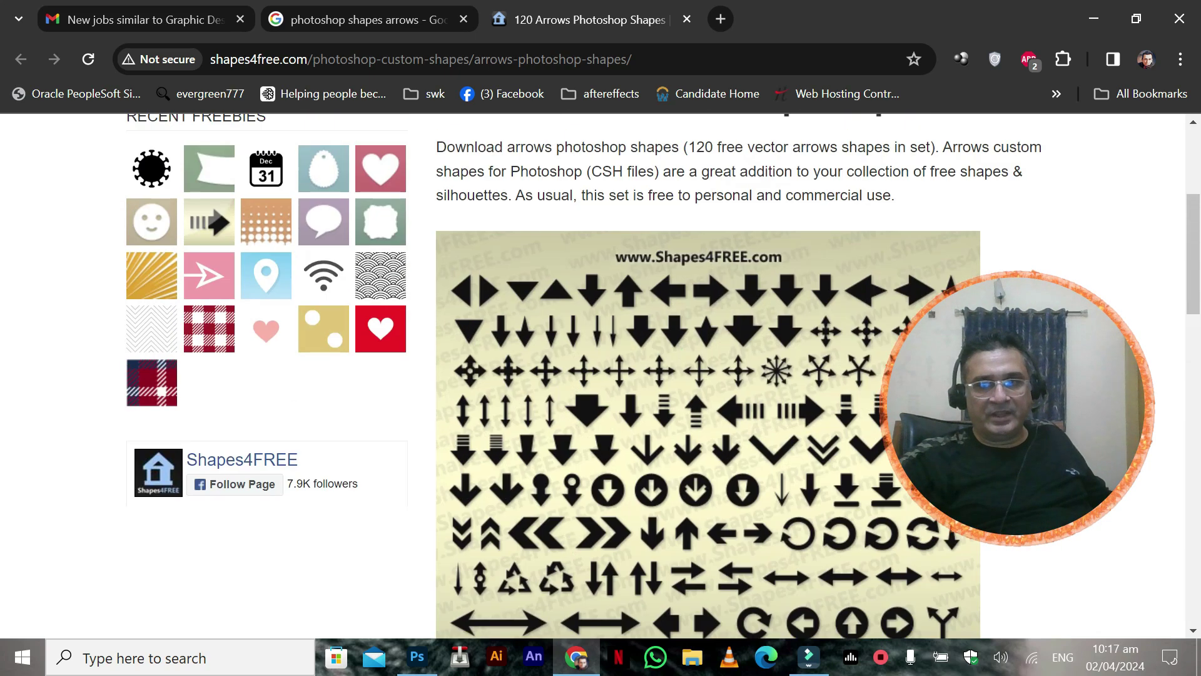
drag(1190, 257, 1196, 555)
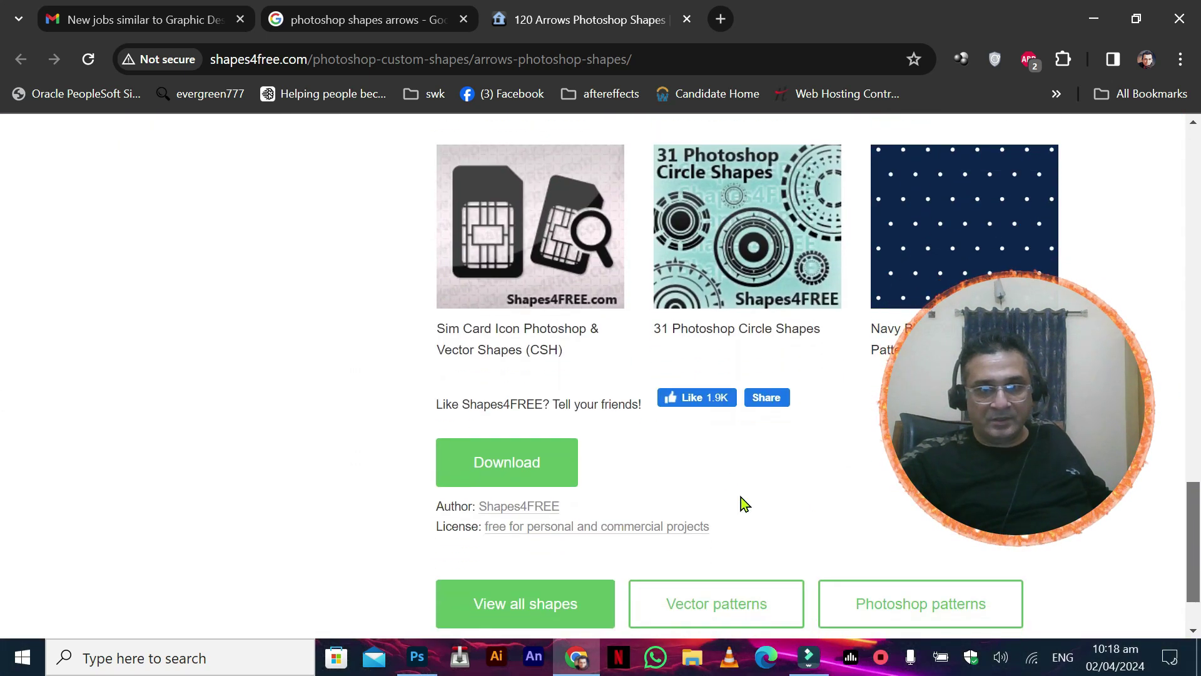
click(535, 476)
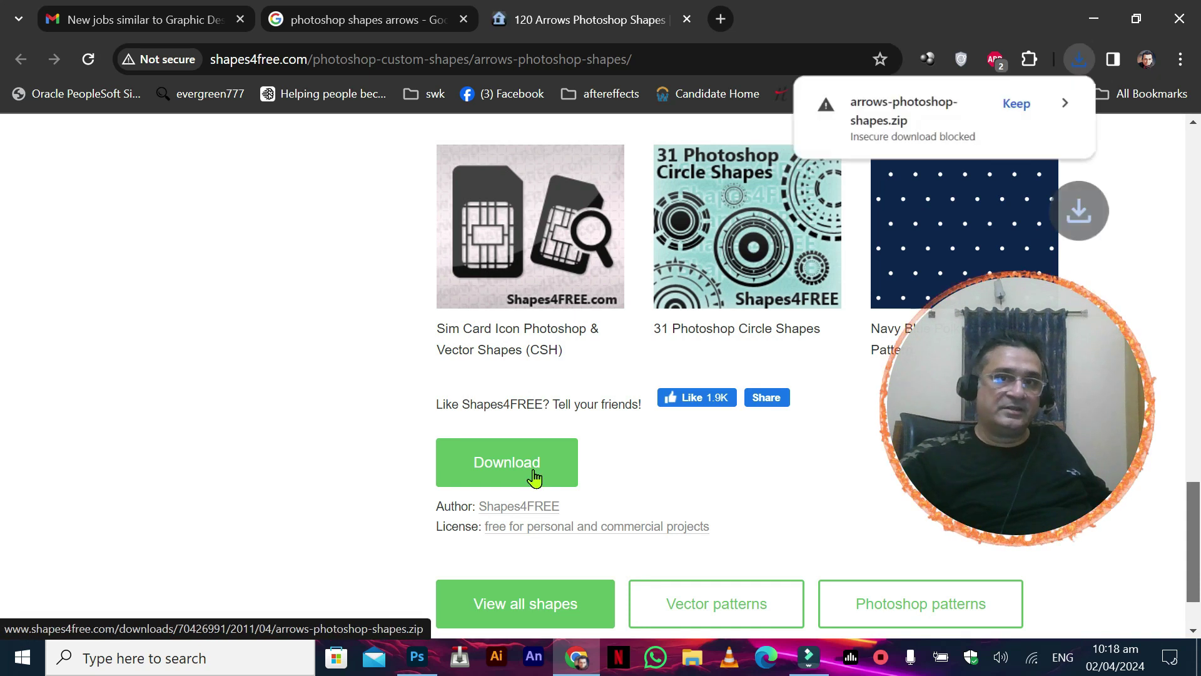
click(1001, 105)
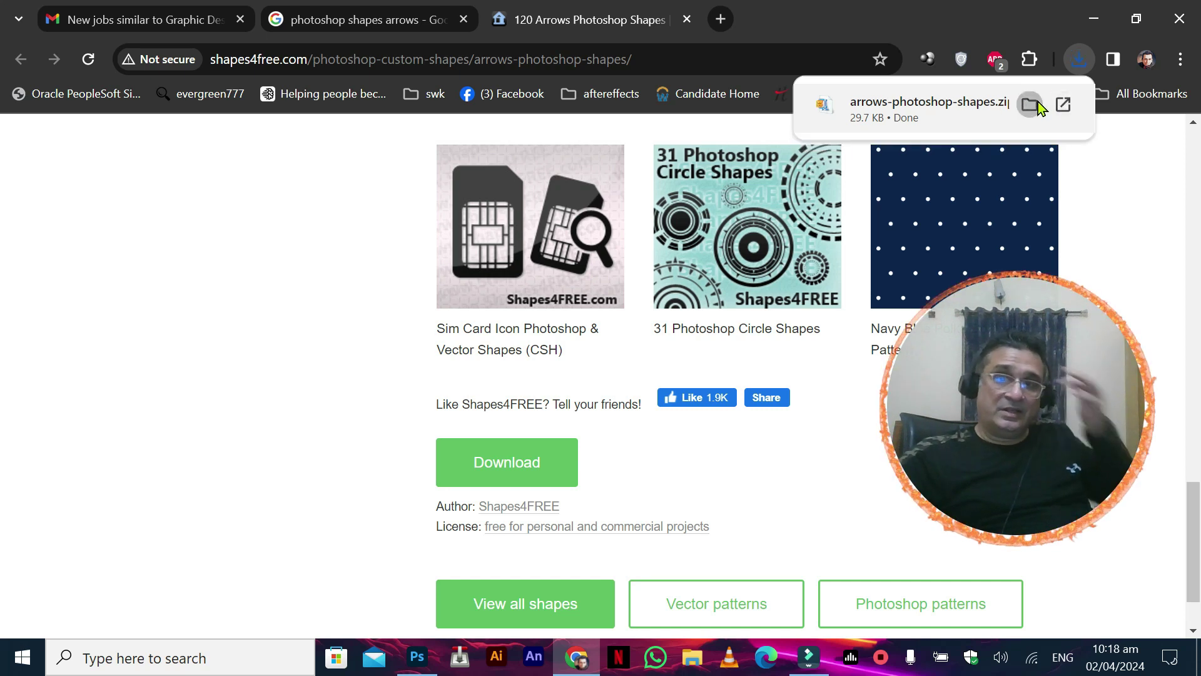
Step: Show the downloaded archive in its folder and extract it into an arrows-photoshop-shapes folder
click(1037, 102)
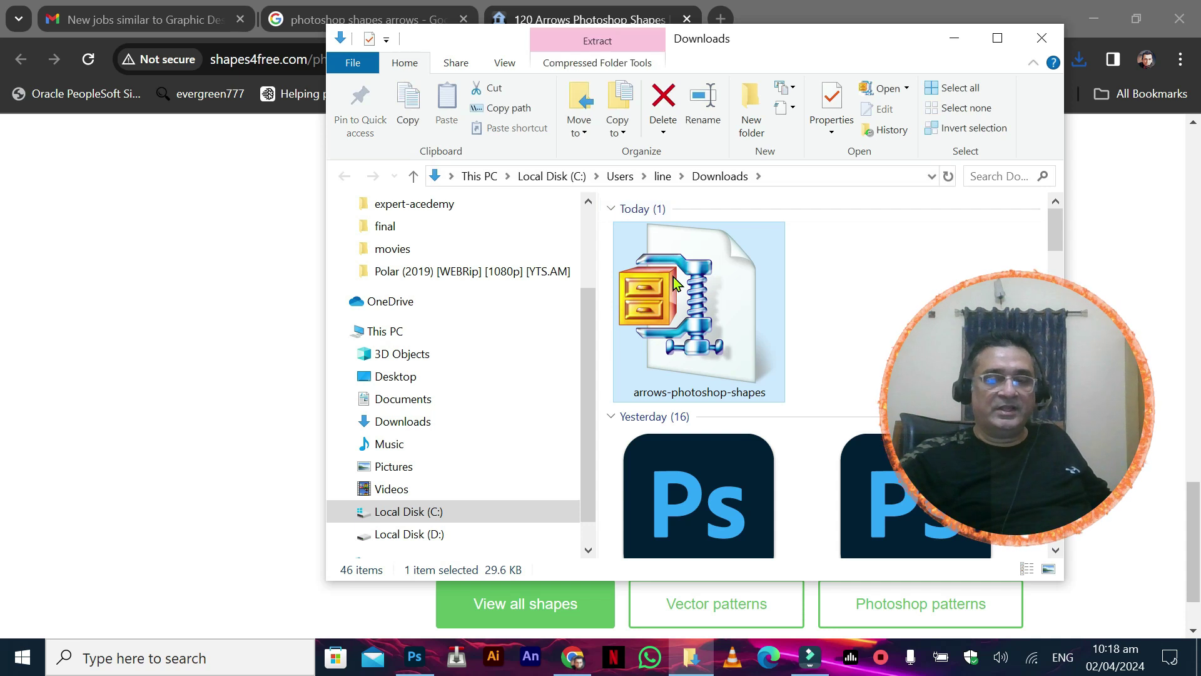
double_click(701, 278)
right_click(701, 279)
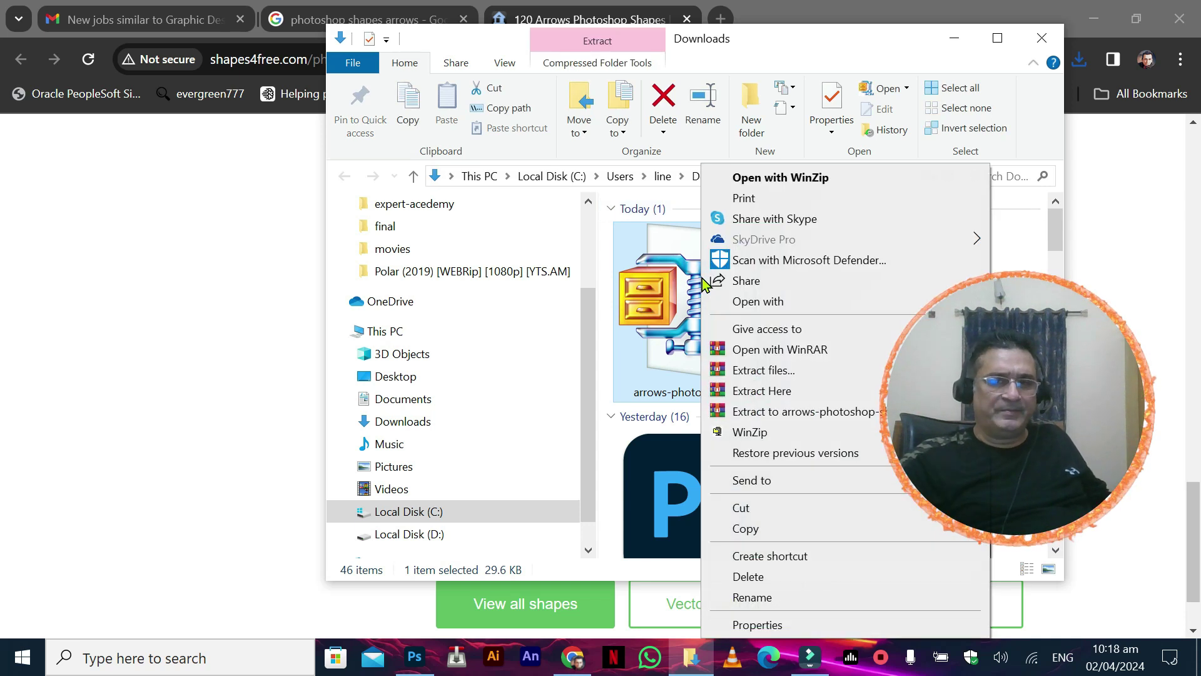
click(825, 412)
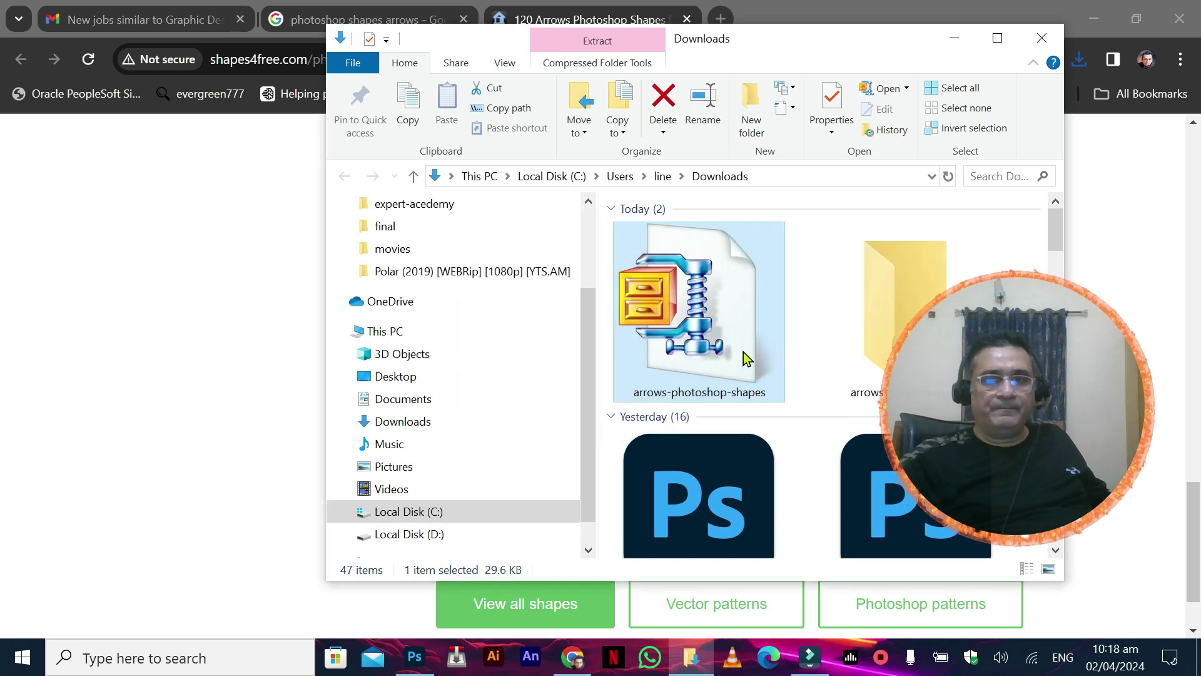
Step: Open the extracted arrows-photoshop-shapes folder, copy its folder path and return to Chrome
double_click(826, 307)
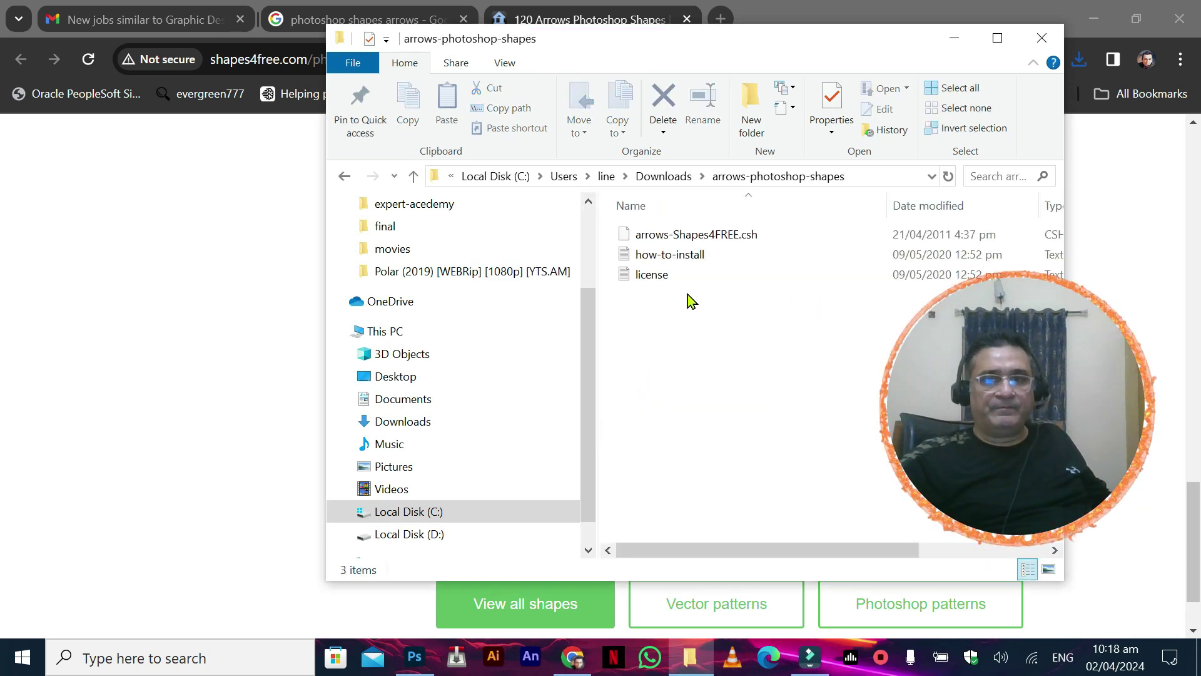
click(750, 238)
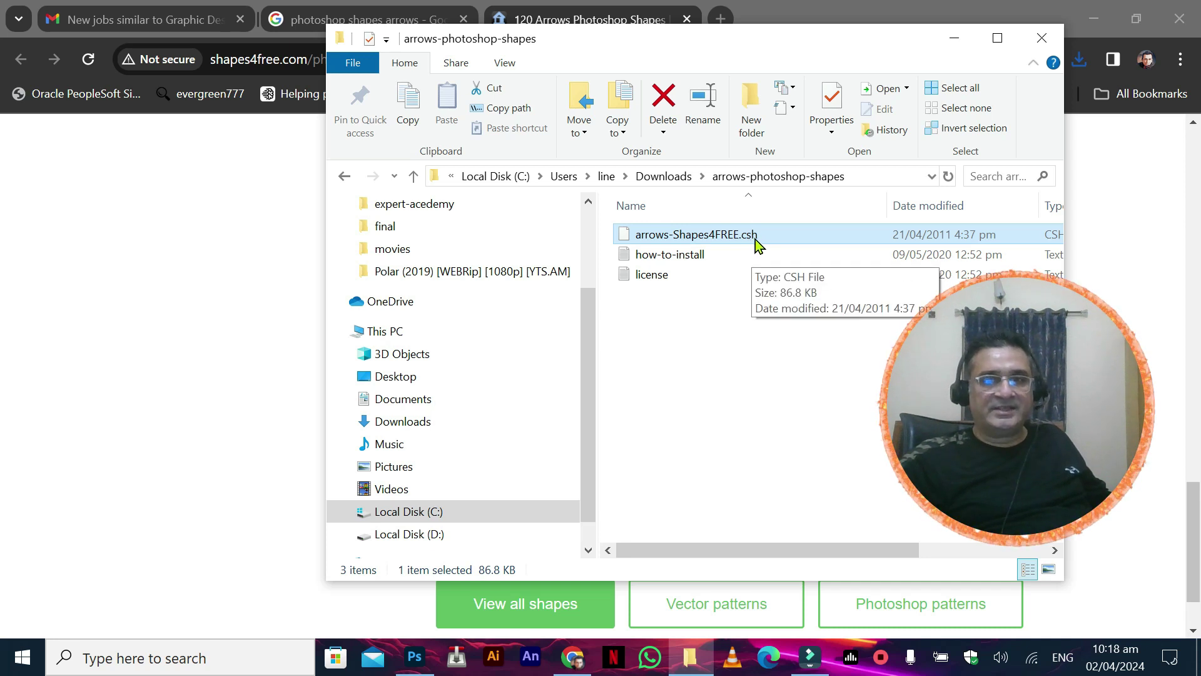
click(855, 177)
key(ctrl+c)
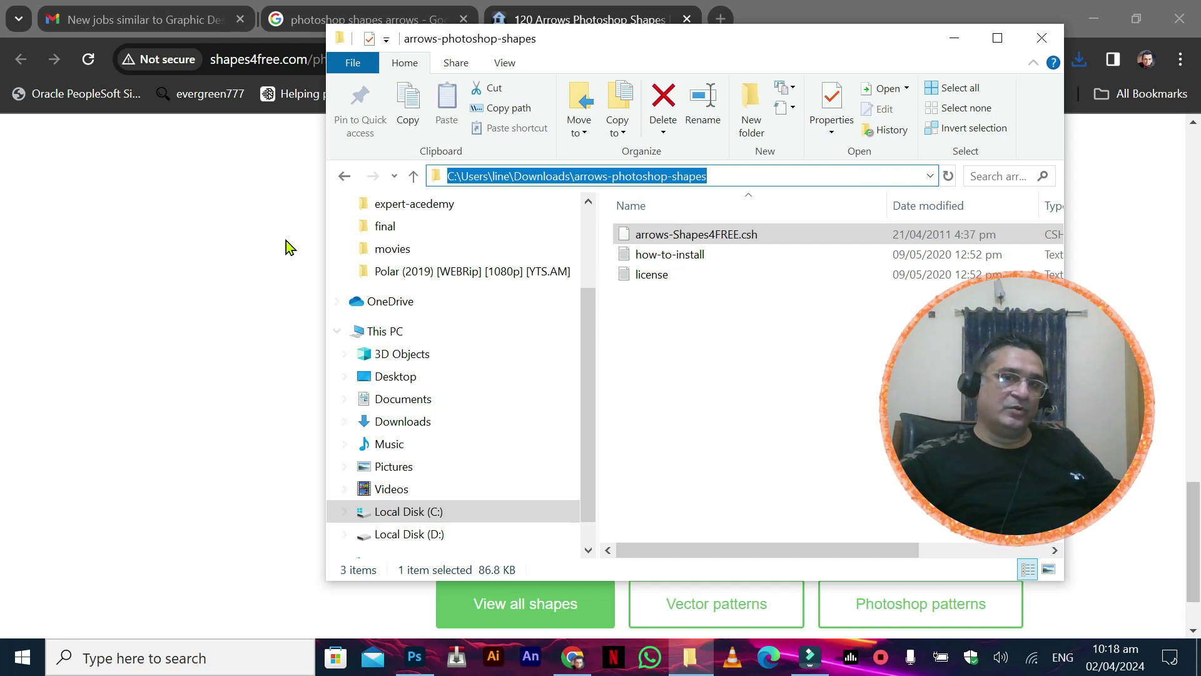
click(265, 299)
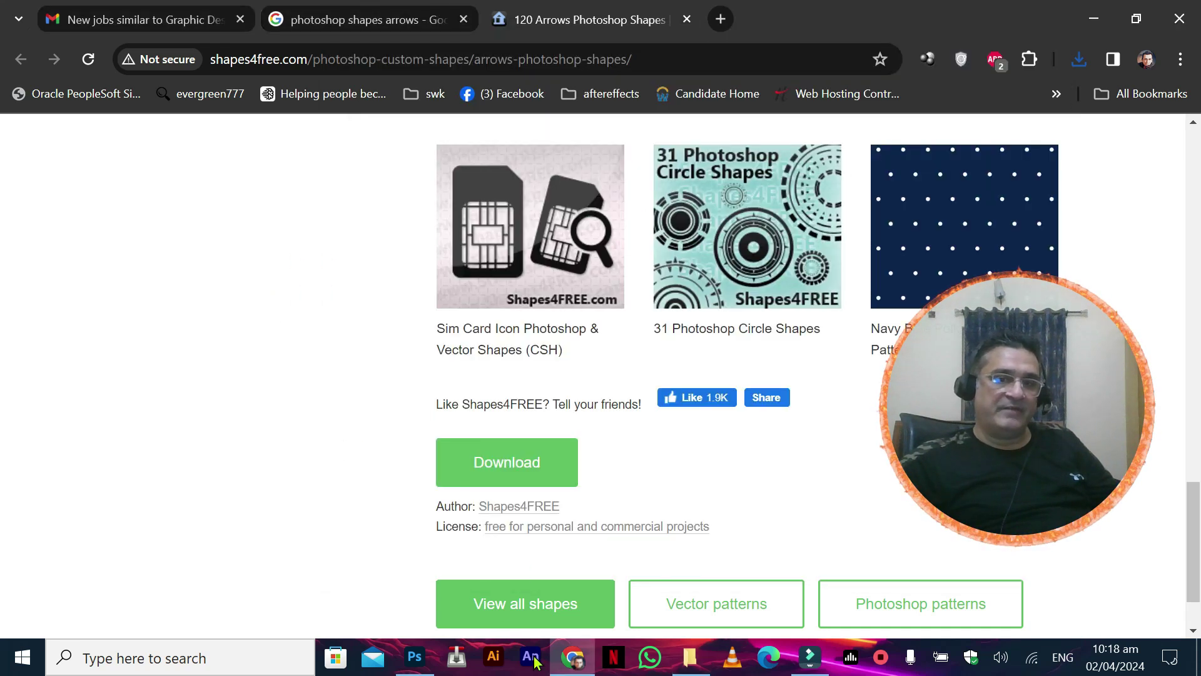
Step: Switch to Photoshop, clear the circular selection and activate the Custom Shape tool
click(415, 657)
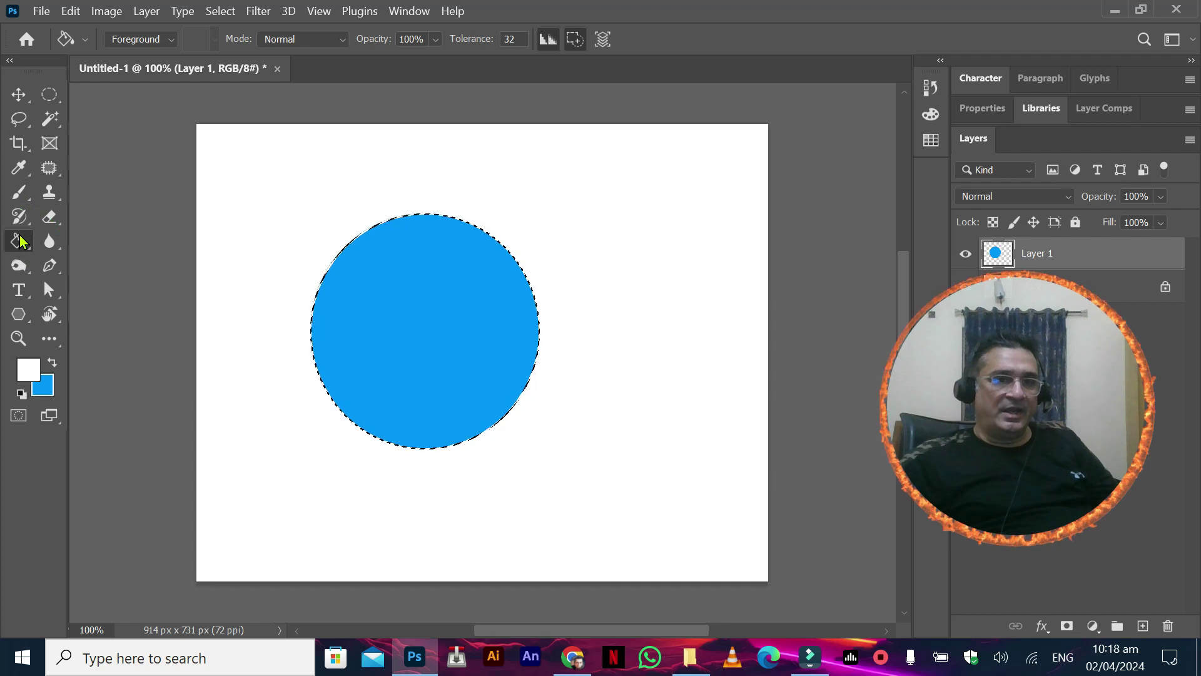
click(50, 94)
key(ctrl+d)
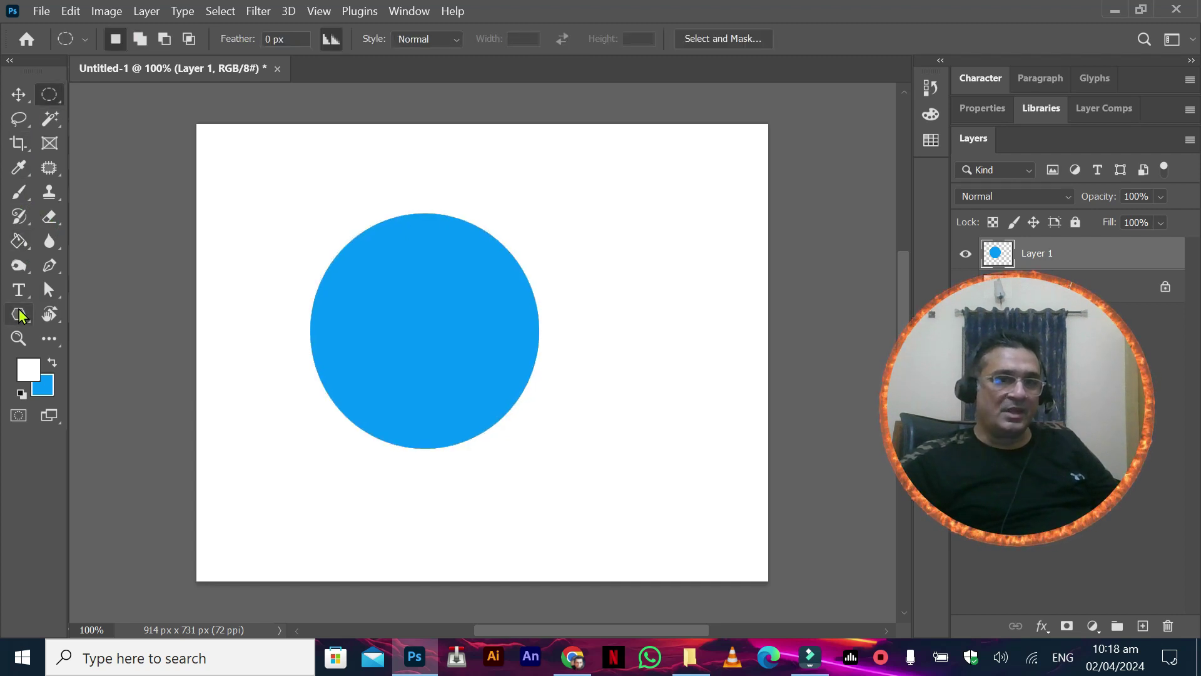
click(19, 309)
click(19, 312)
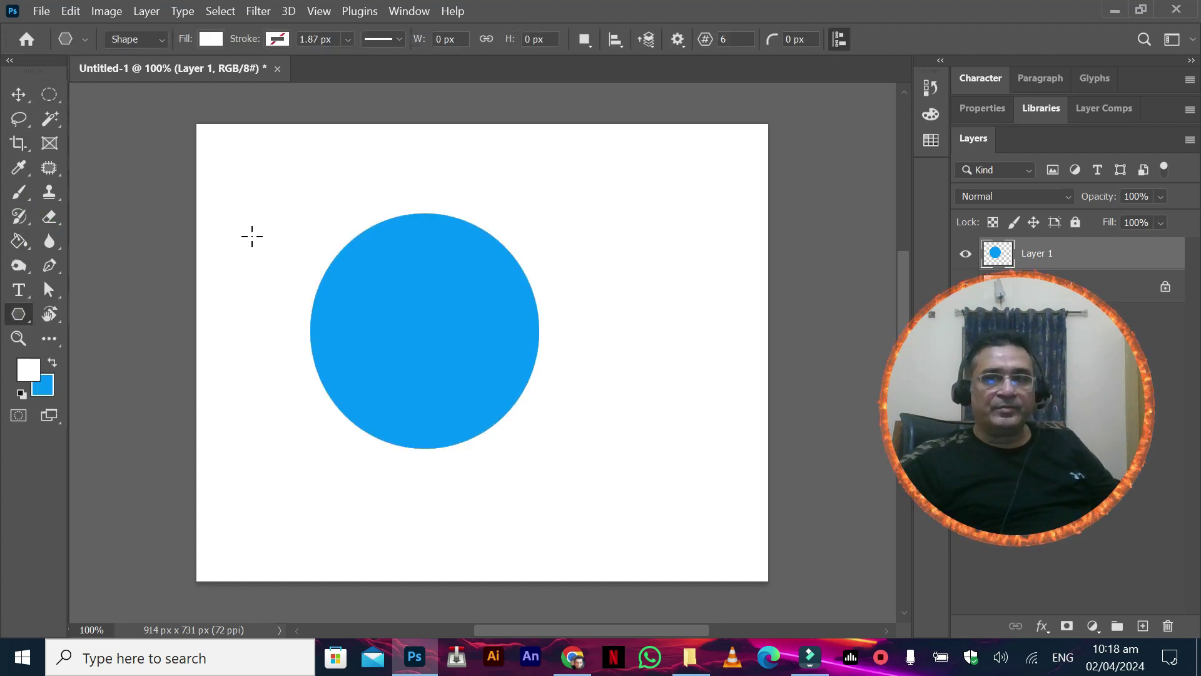
right_click(26, 312)
click(121, 401)
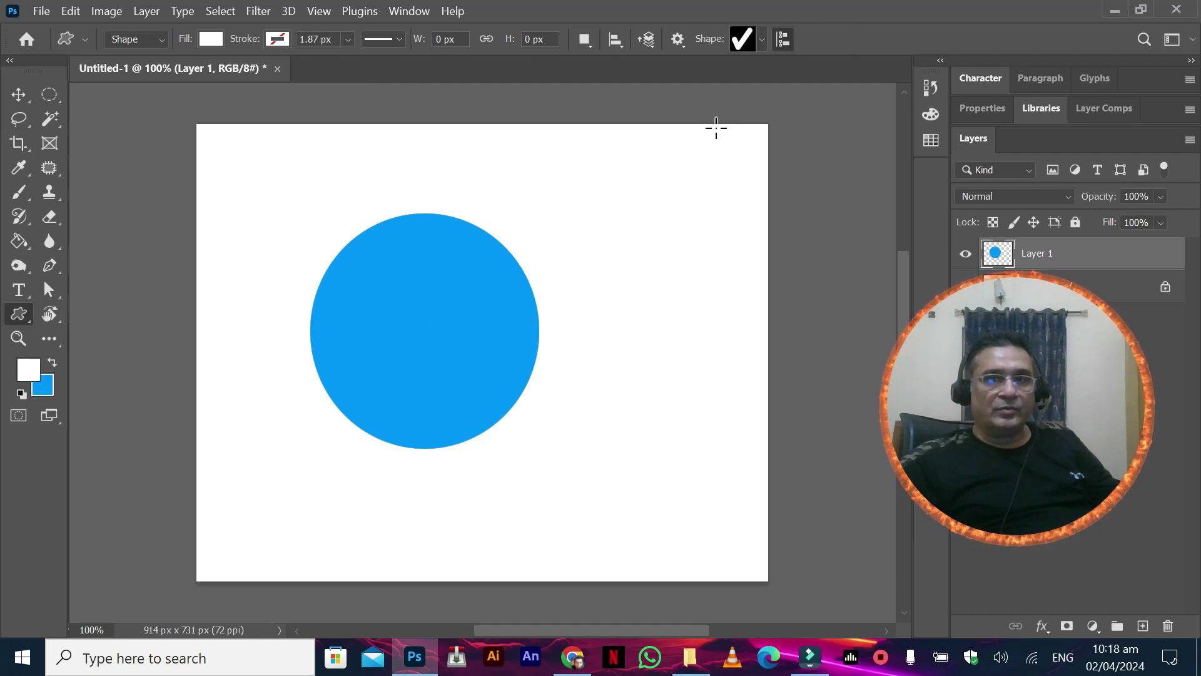
click(762, 41)
click(847, 76)
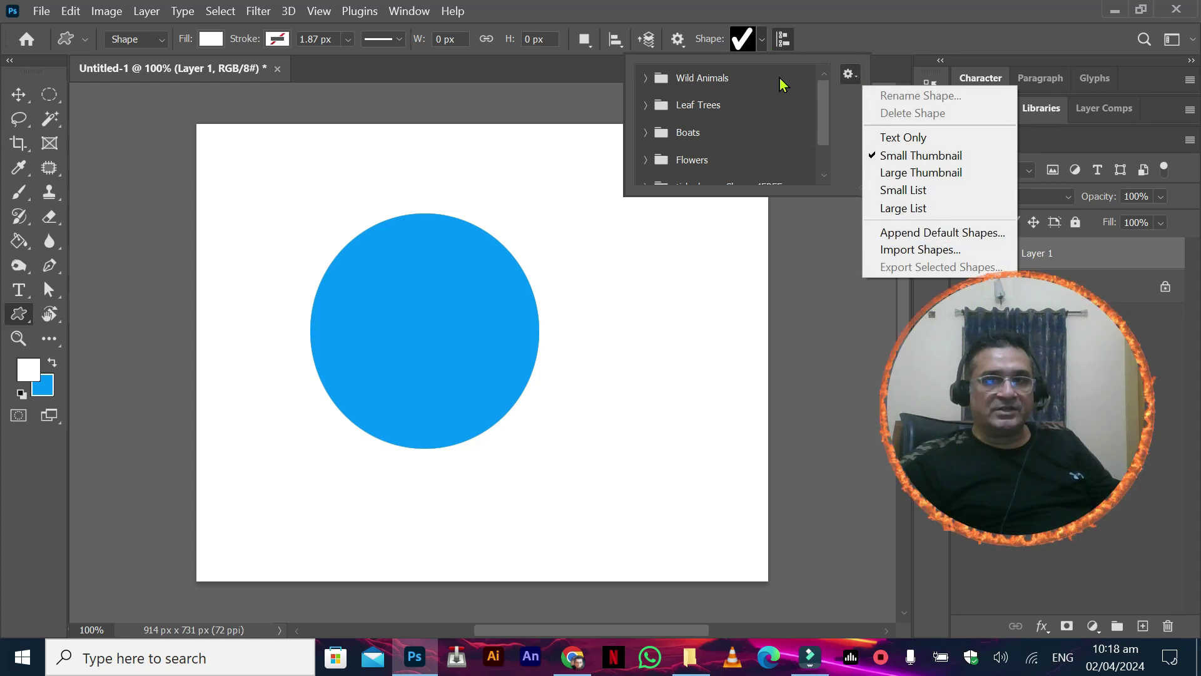
click(14, 318)
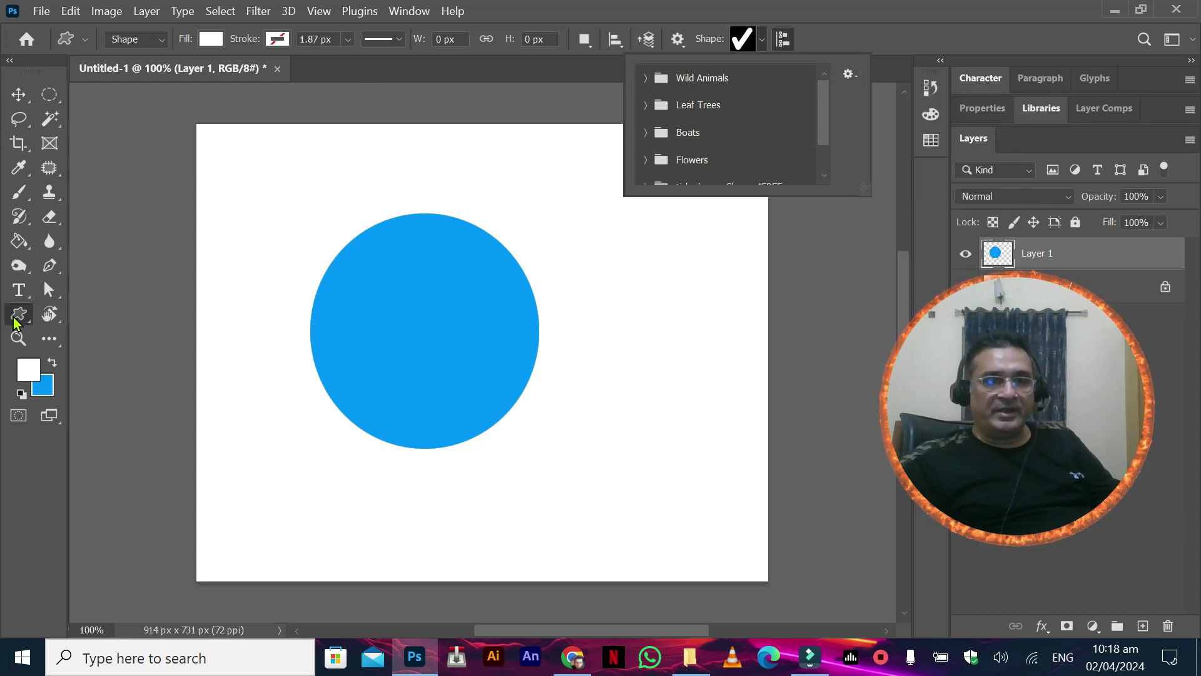
right_click(14, 317)
click(84, 404)
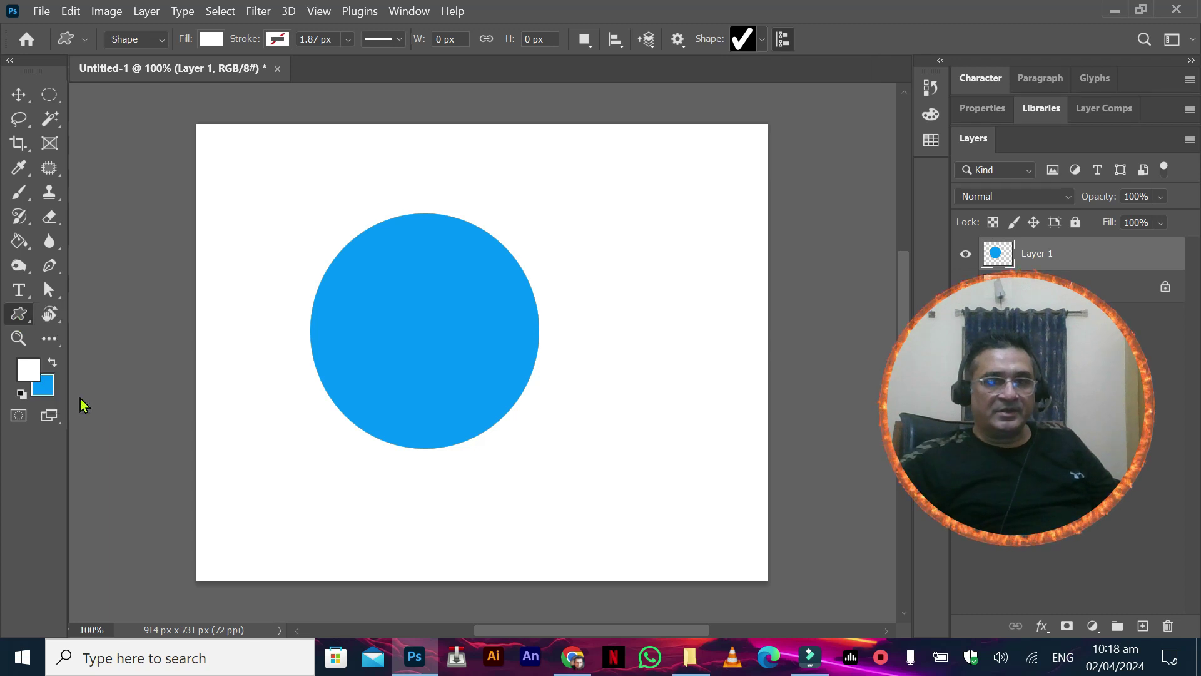
Step: Import arrows-Shapes4FREE.csh into the custom shapes from the copied arrows-photoshop-shapes folder path
click(763, 41)
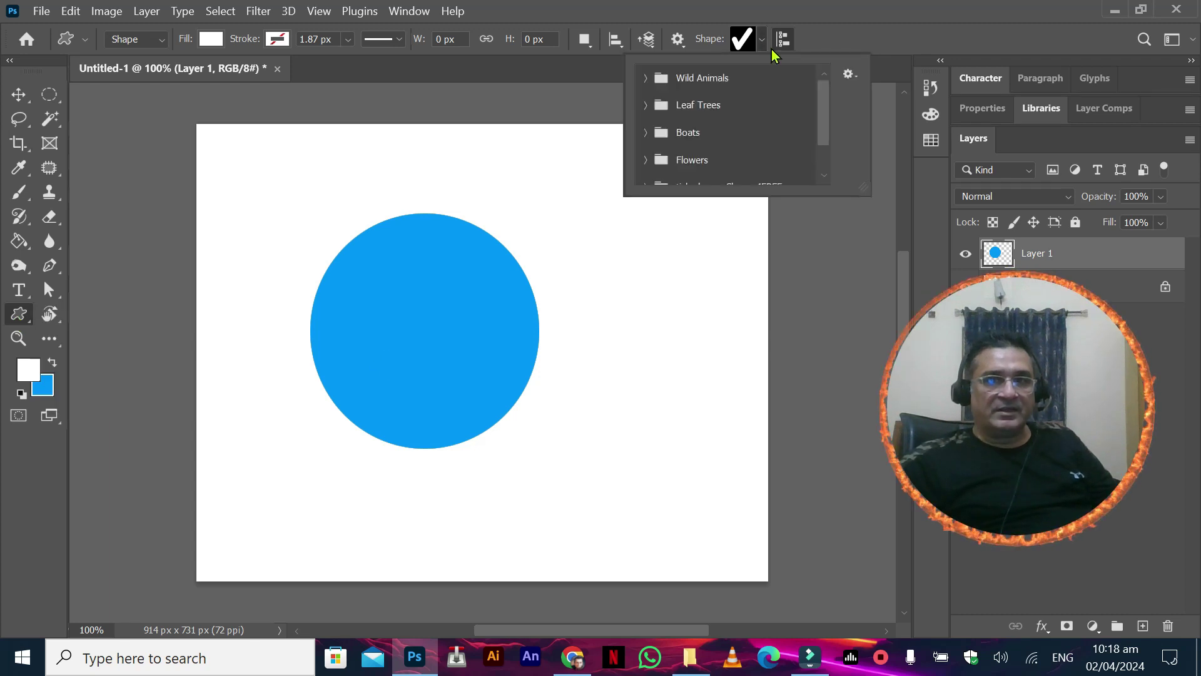
click(856, 77)
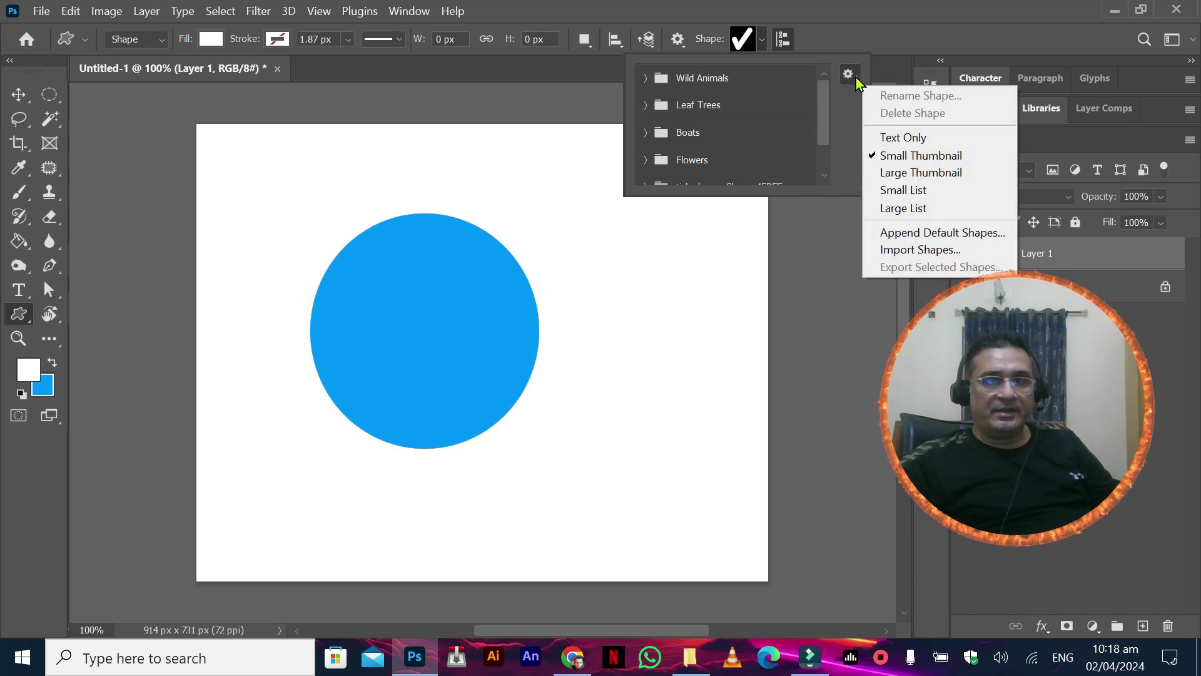
click(914, 251)
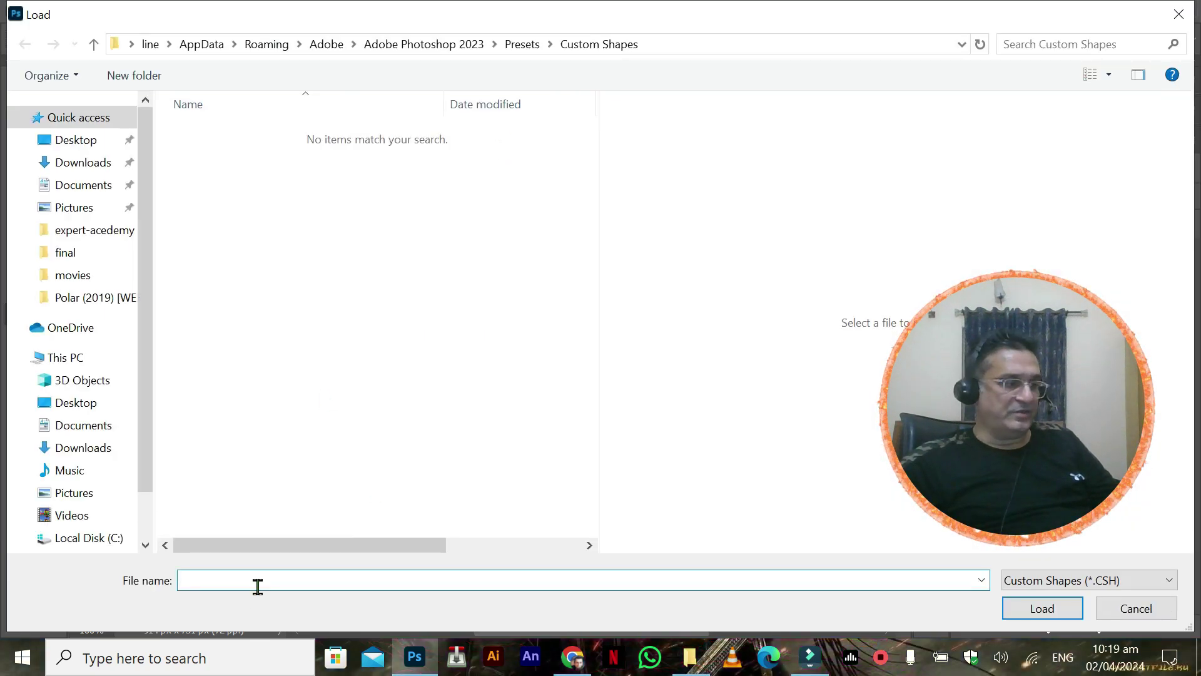
key(ctrl+v)
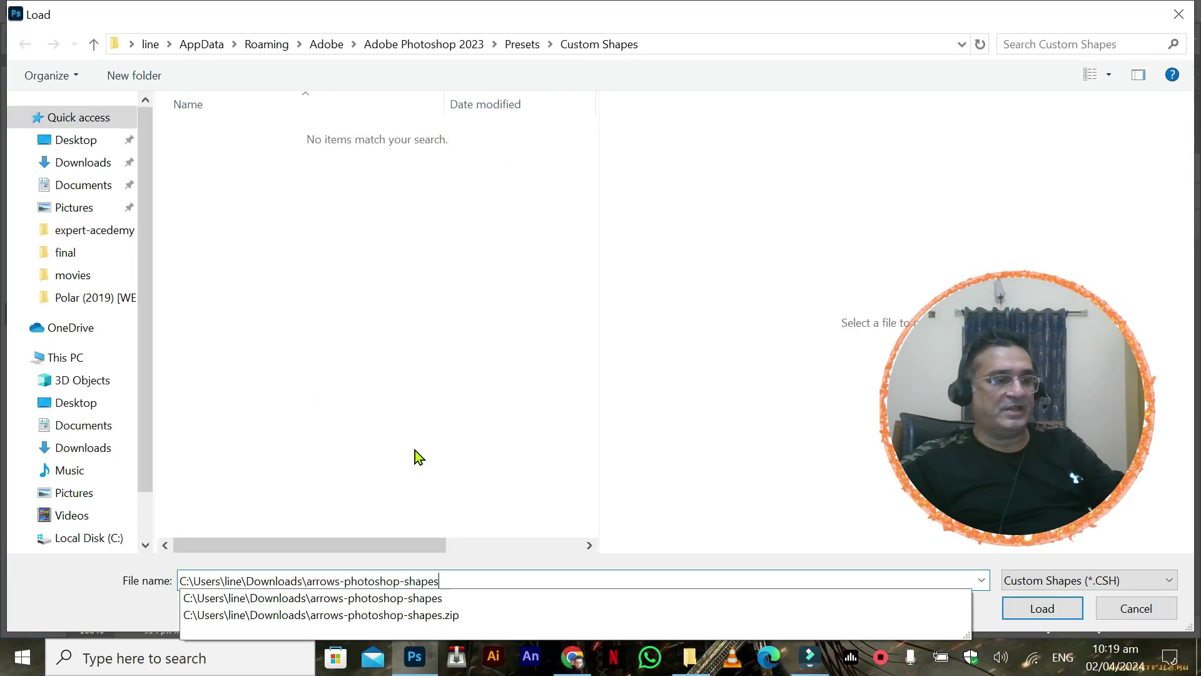
key(Return)
double_click(274, 139)
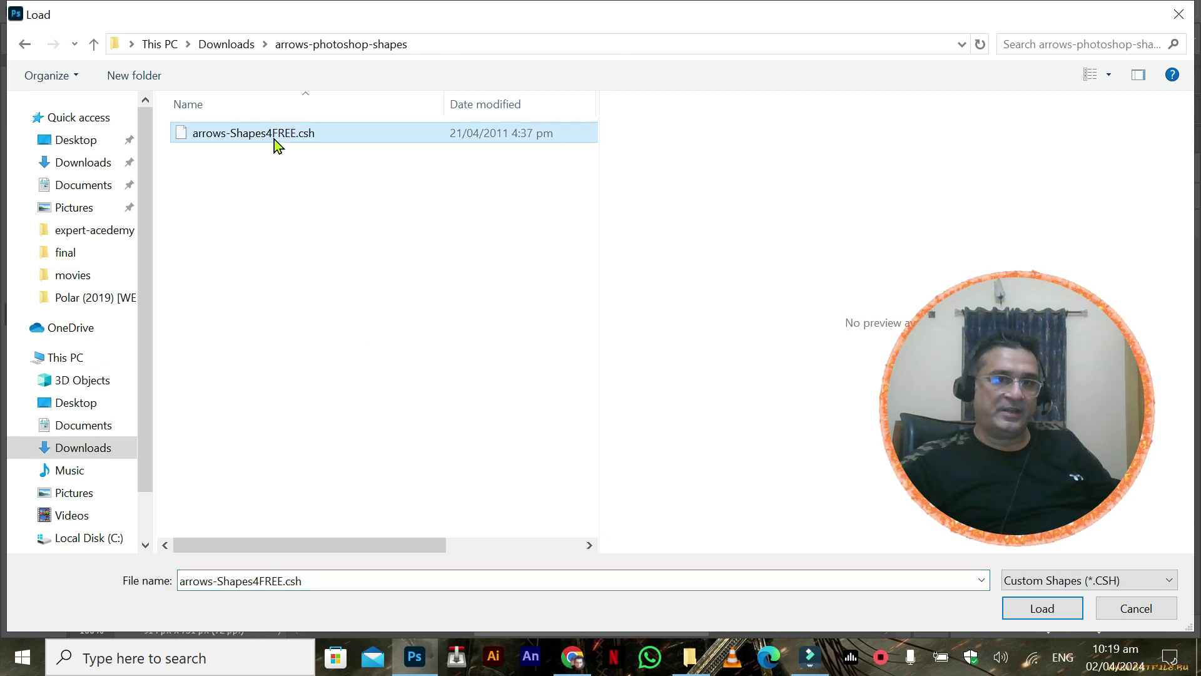
Step: Expand the arrows-Shapes4FREE shape group and choose the arrow shape with five arrows radiating from a round centre
drag(823, 112, 815, 171)
click(647, 173)
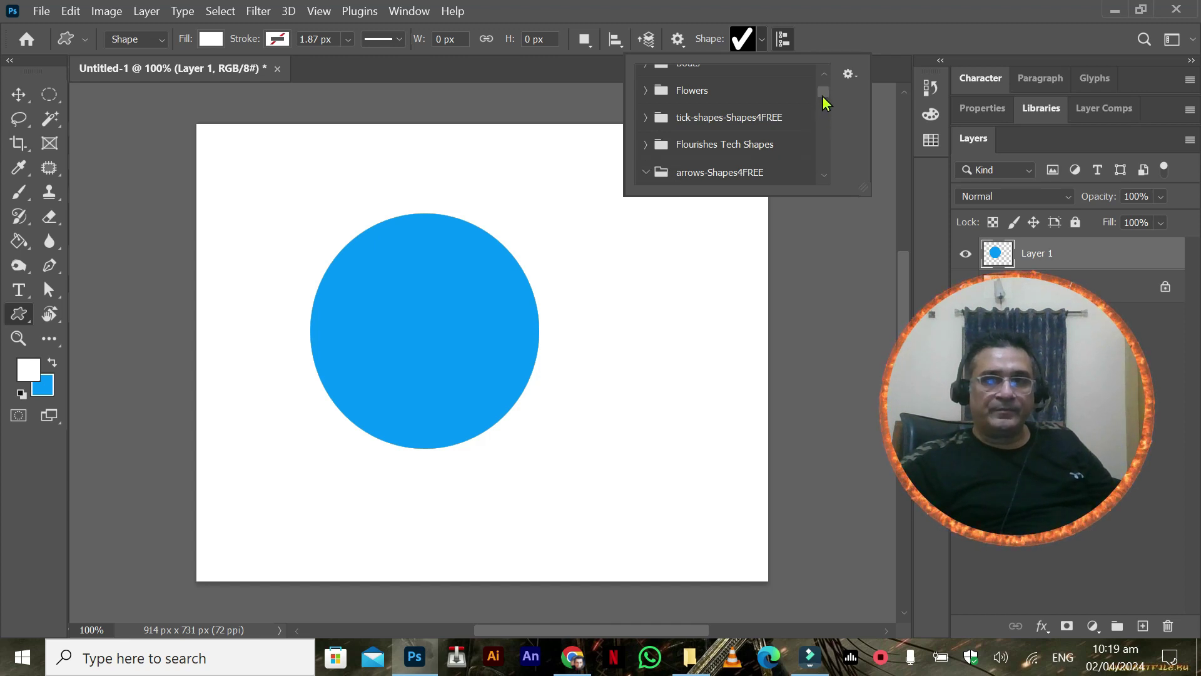
scroll(821, 111, down, 5)
scroll(824, 108, down, 5)
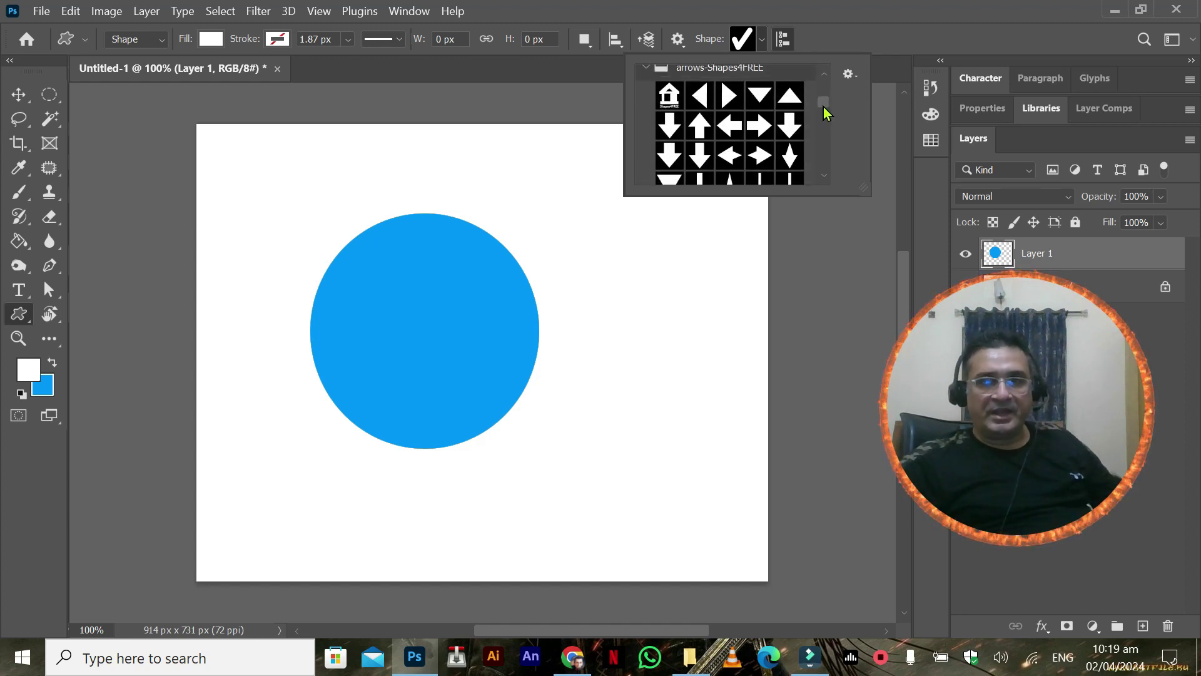
scroll(820, 129, down, 6)
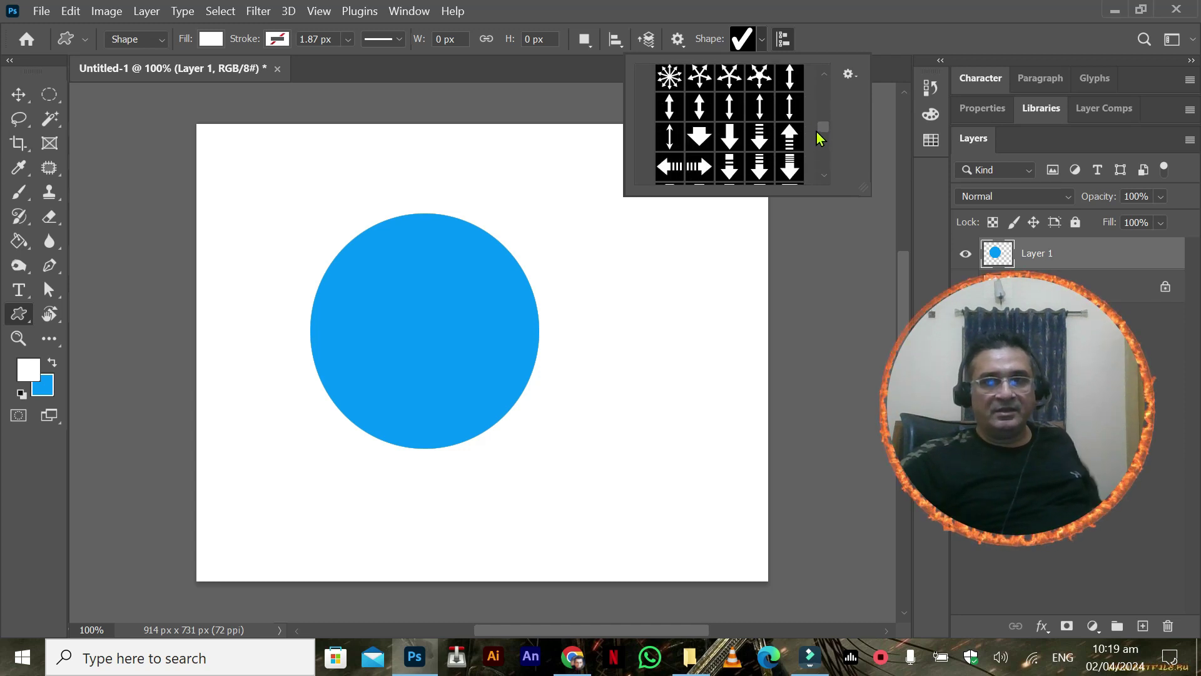
click(761, 129)
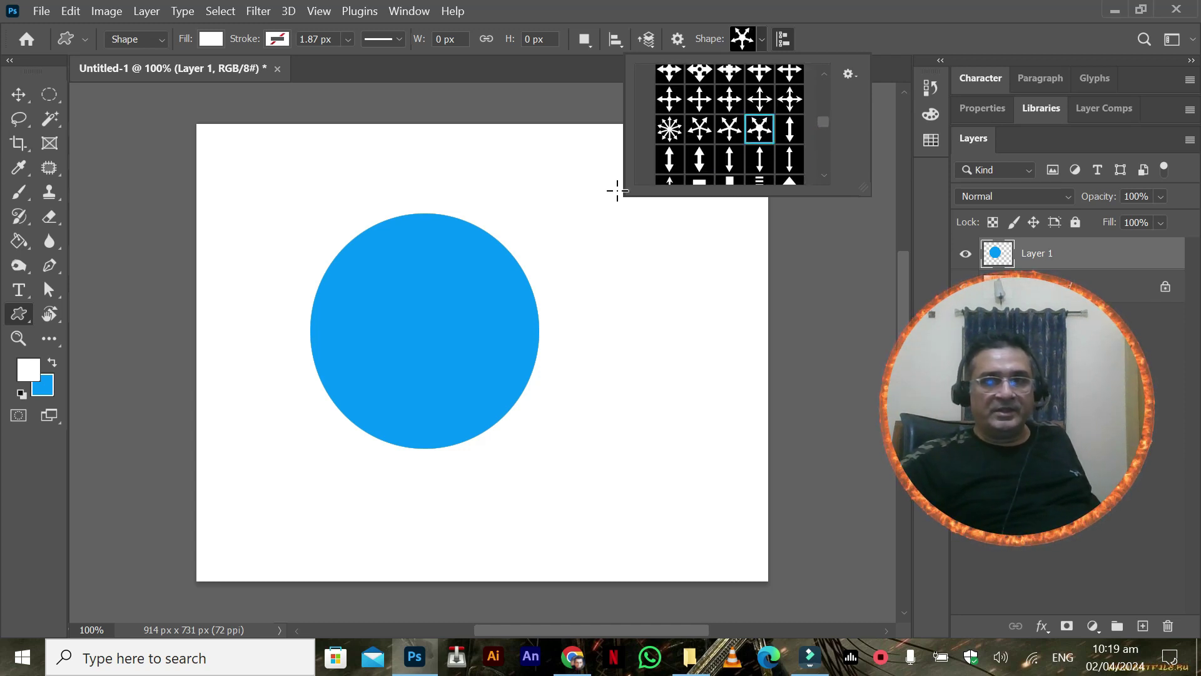
drag(758, 130, 609, 328)
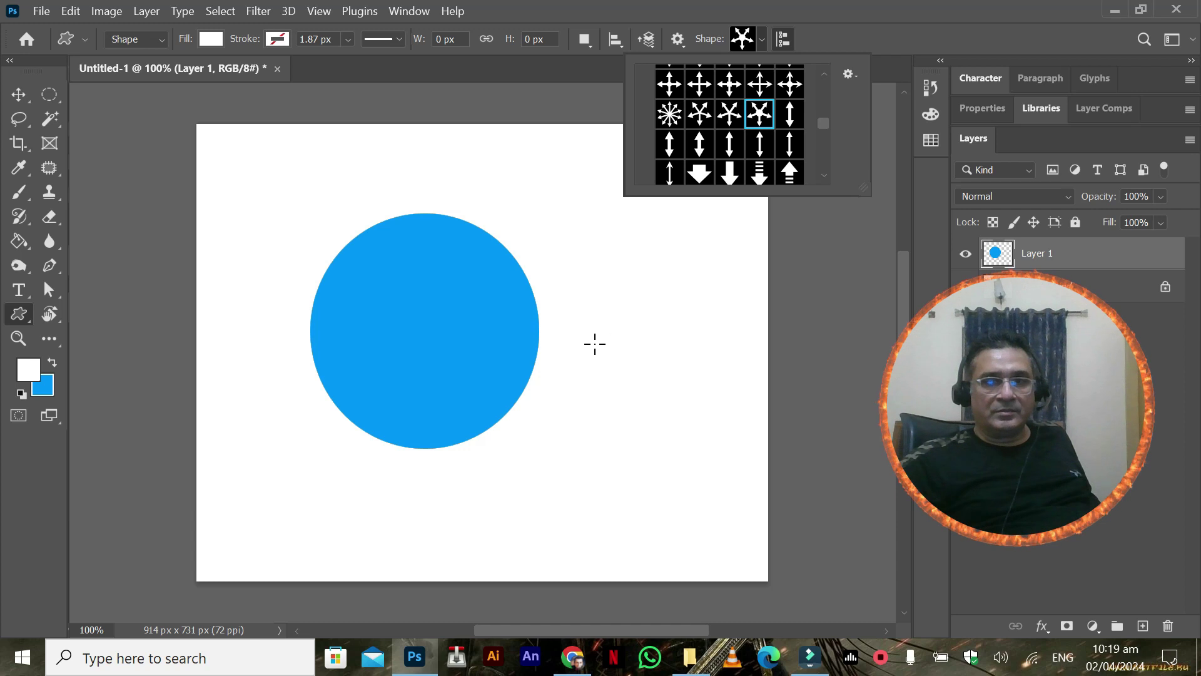
Step: Place the five-arrow shape at 100 × 100 px on the empty canvas beside the circle and fill it with black
click(638, 248)
click(638, 247)
click(541, 278)
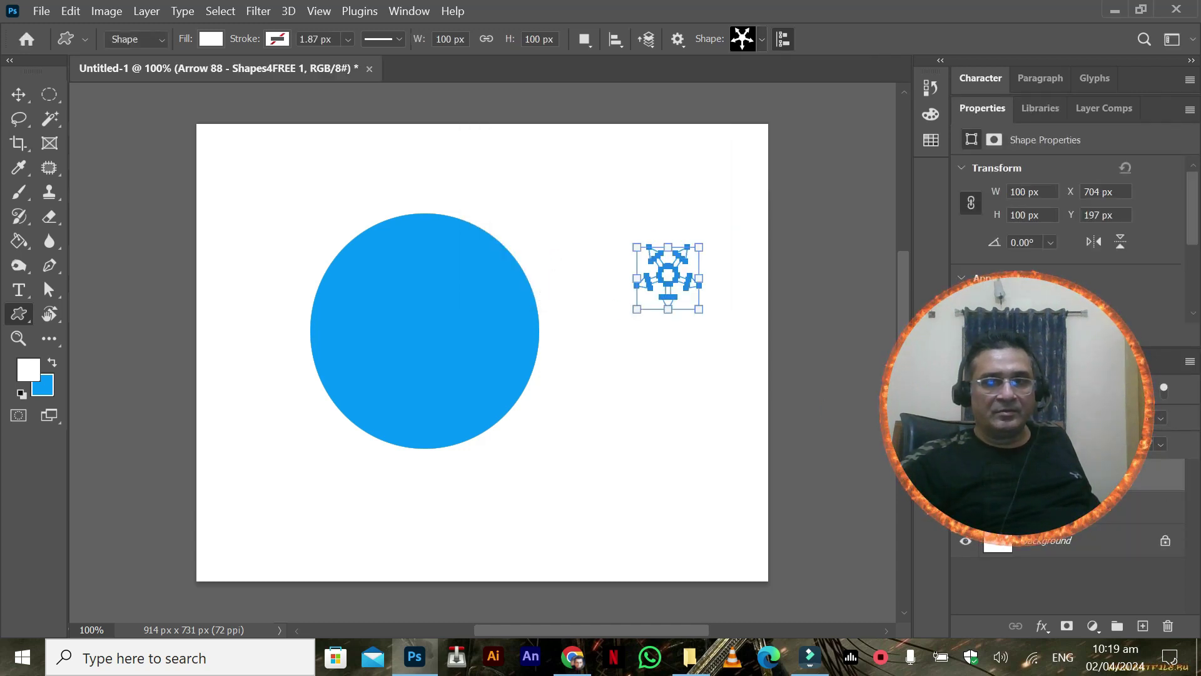
double_click(998, 474)
drag(703, 432, 679, 461)
click(1084, 203)
Step: Move the arrow shape over the blue circle and scale it freely to about 436 × 370 px, centred on the circle
click(18, 94)
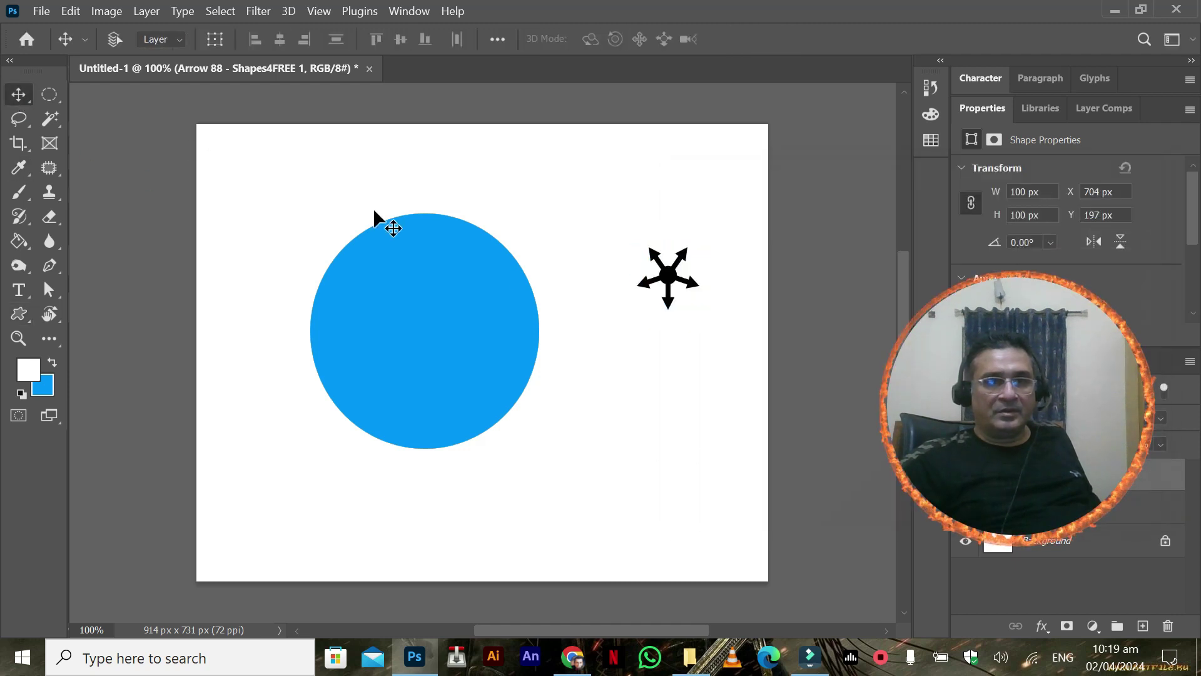
drag(649, 283, 601, 418)
key(ctrl+t)
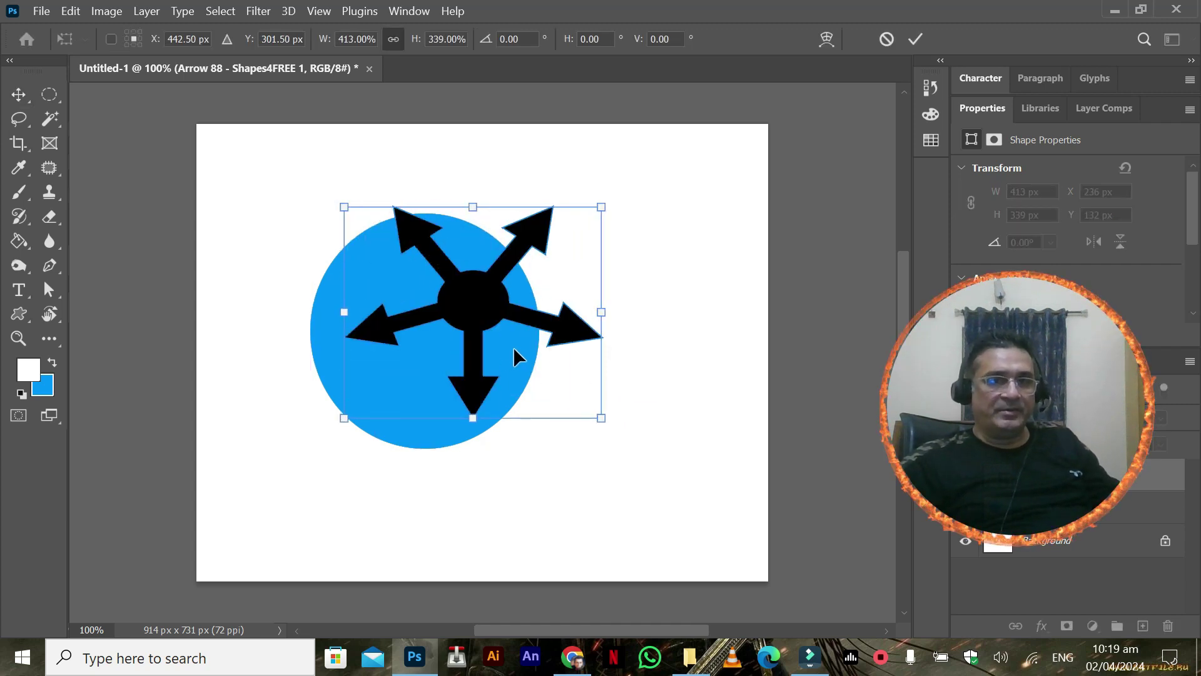
key(ctrl+z)
mouse_move(482, 323)
mouse_down()
mouse_move(616, 435)
mouse_move(427, 343)
mouse_move(436, 336)
mouse_move(430, 349)
mouse_move(428, 335)
mouse_move(429, 348)
mouse_up()
key(Return)
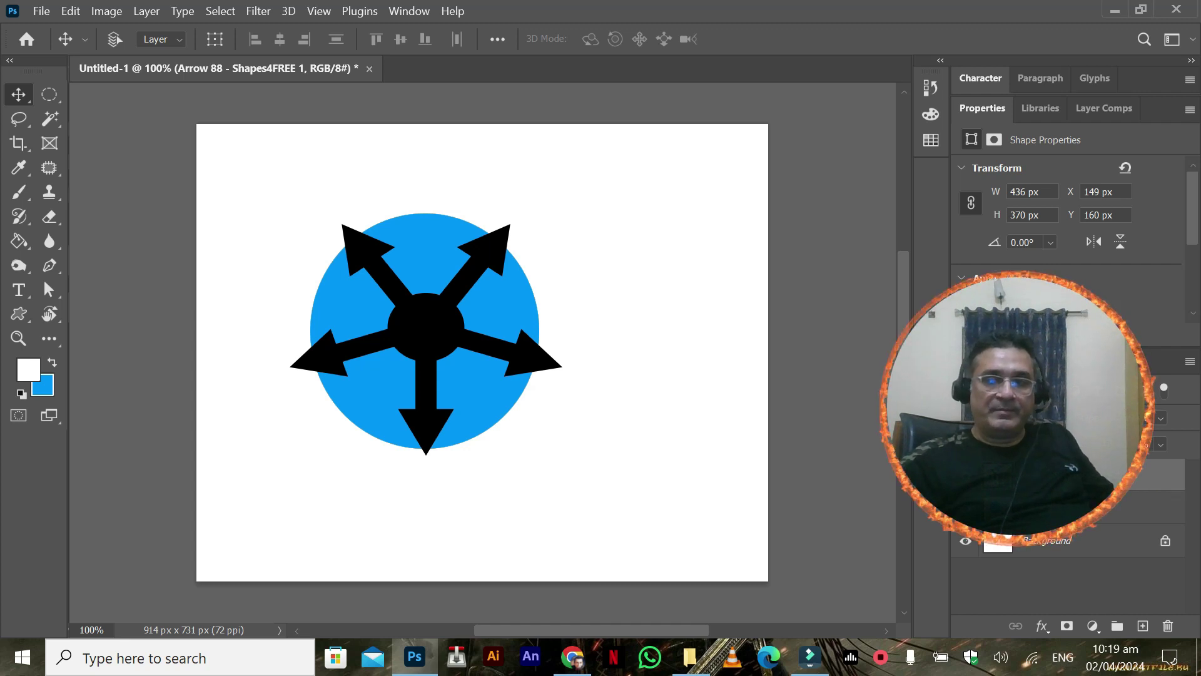
Step: Rasterize the black arrow shape layer
right_click(1063, 475)
click(832, 318)
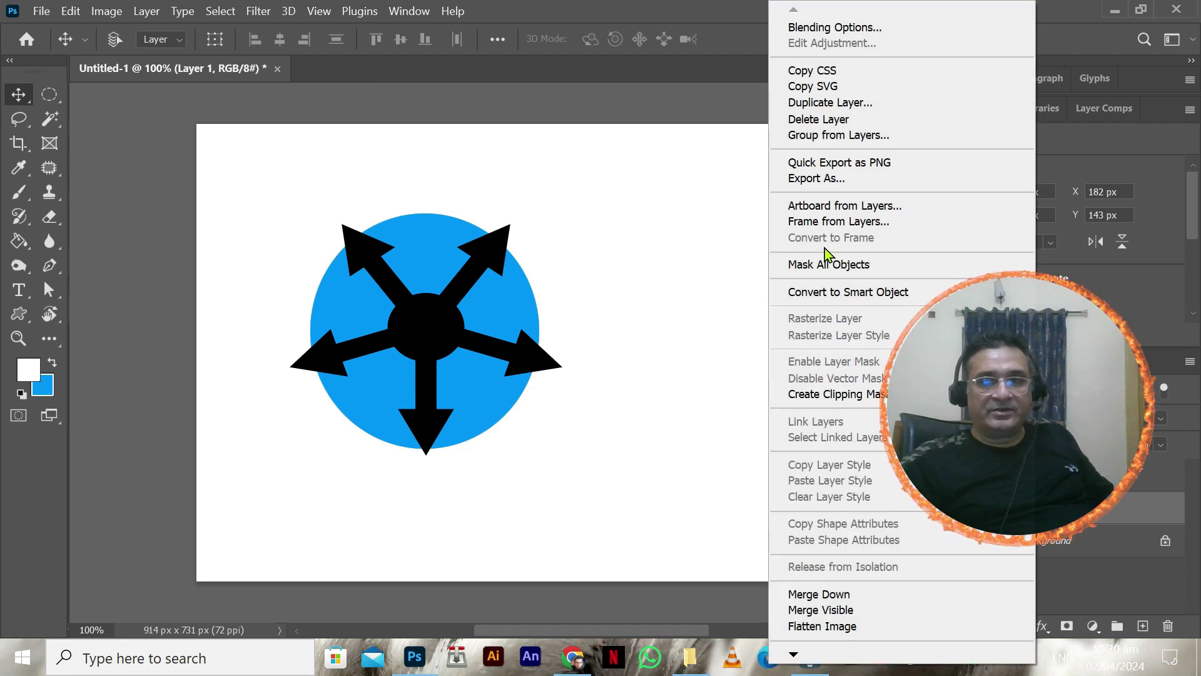
click(505, 376)
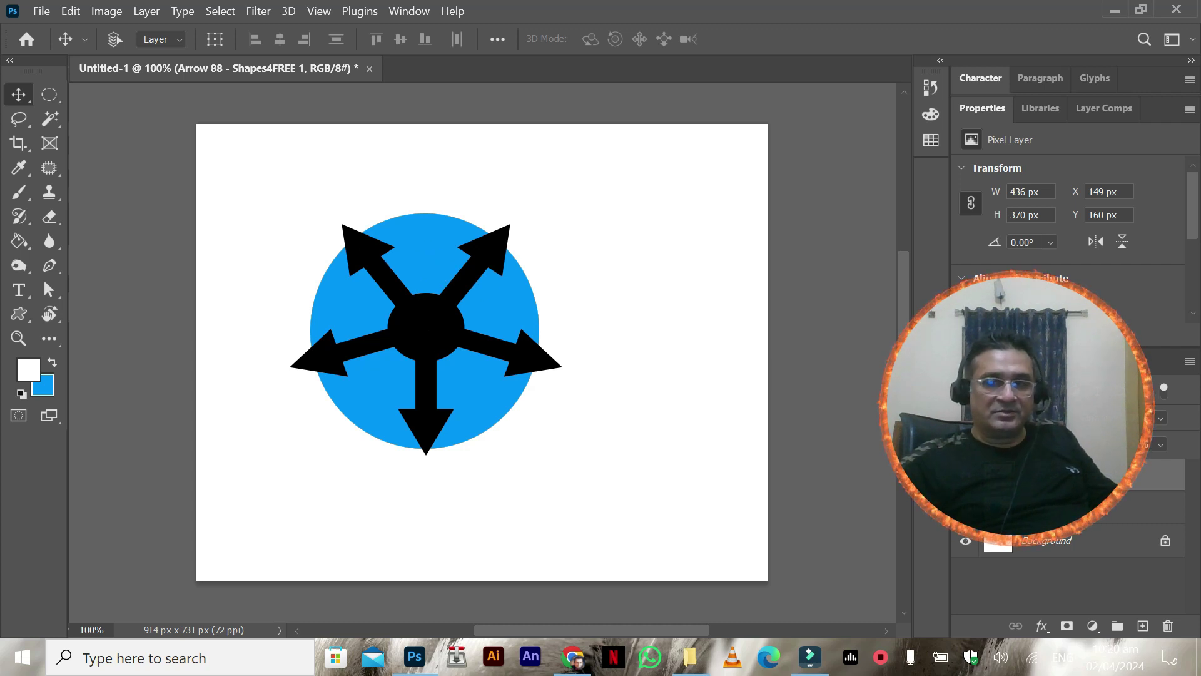
Step: Select the arrow's outline, delete its black pixels, and cut the same area of the blue circle onto a new layer
ctrl+click(998, 474)
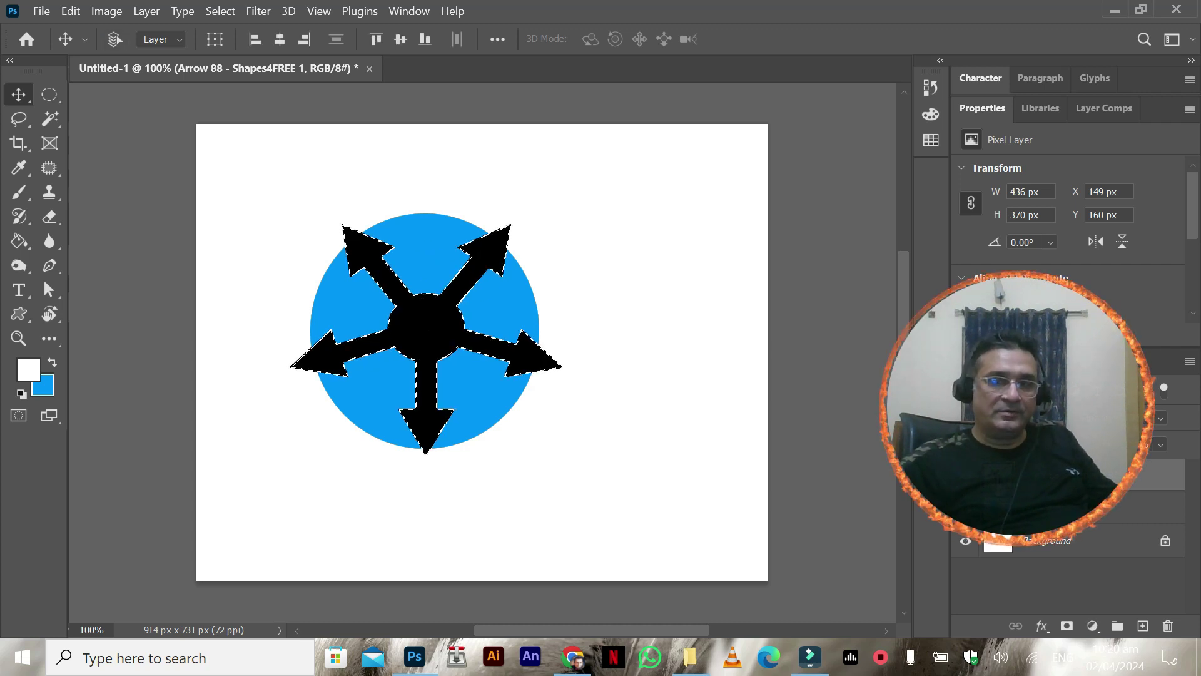
key(Delete)
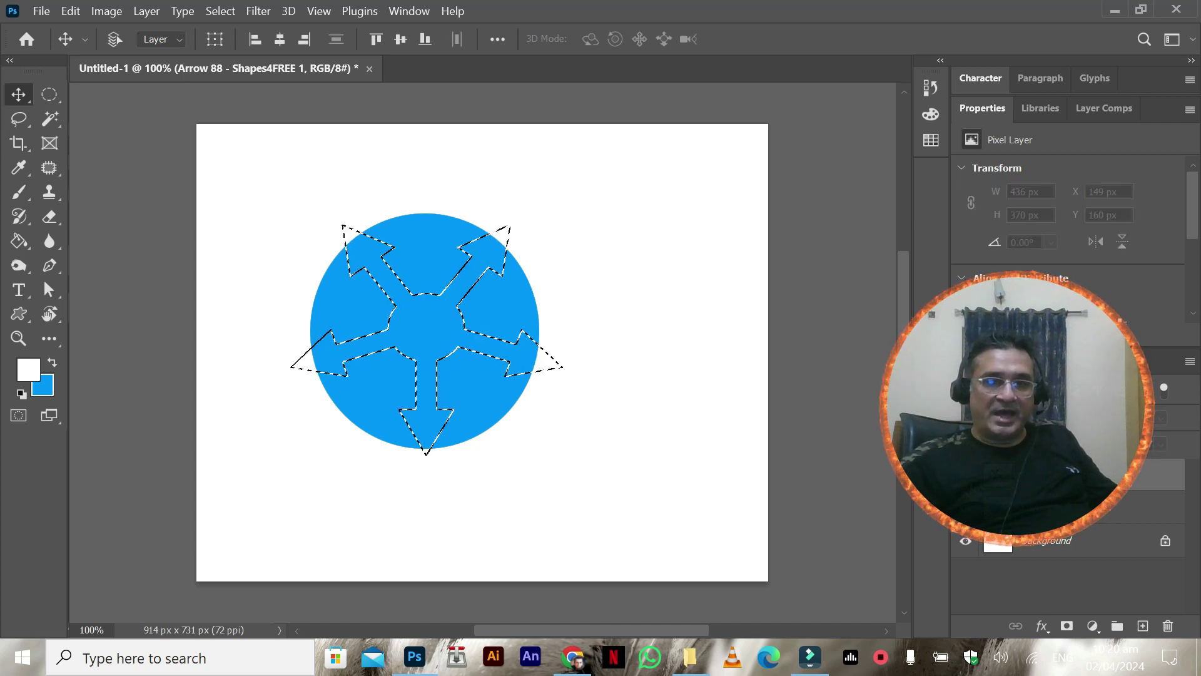
click(1000, 508)
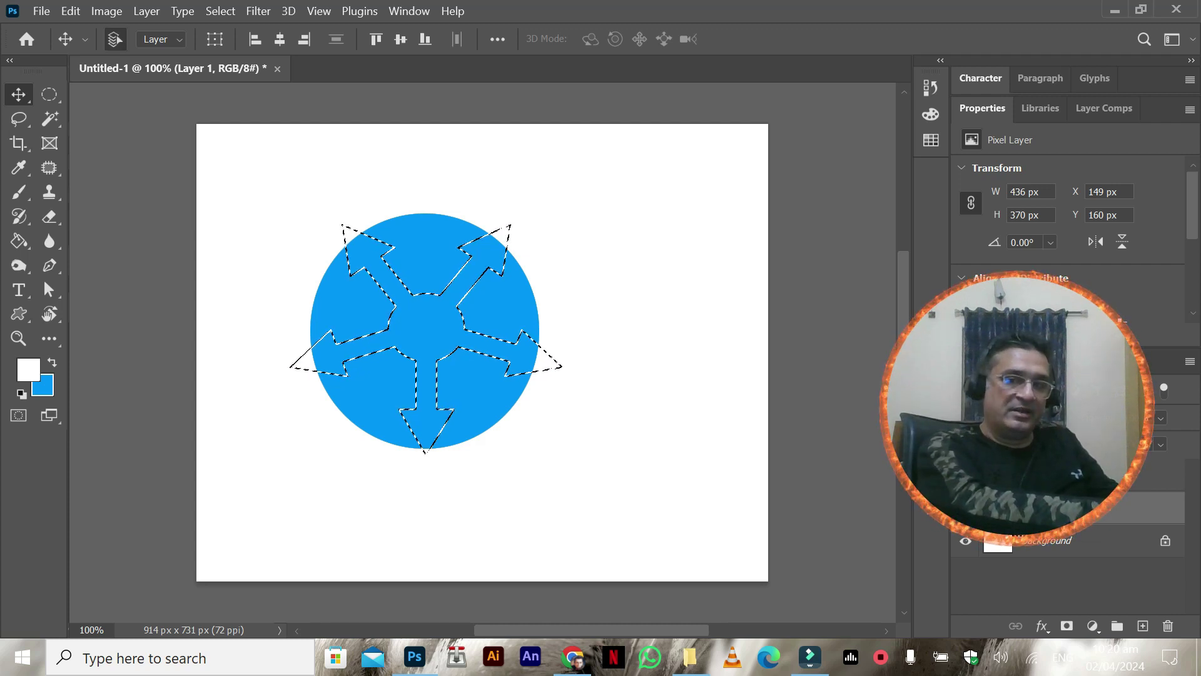
key(ctrl+j)
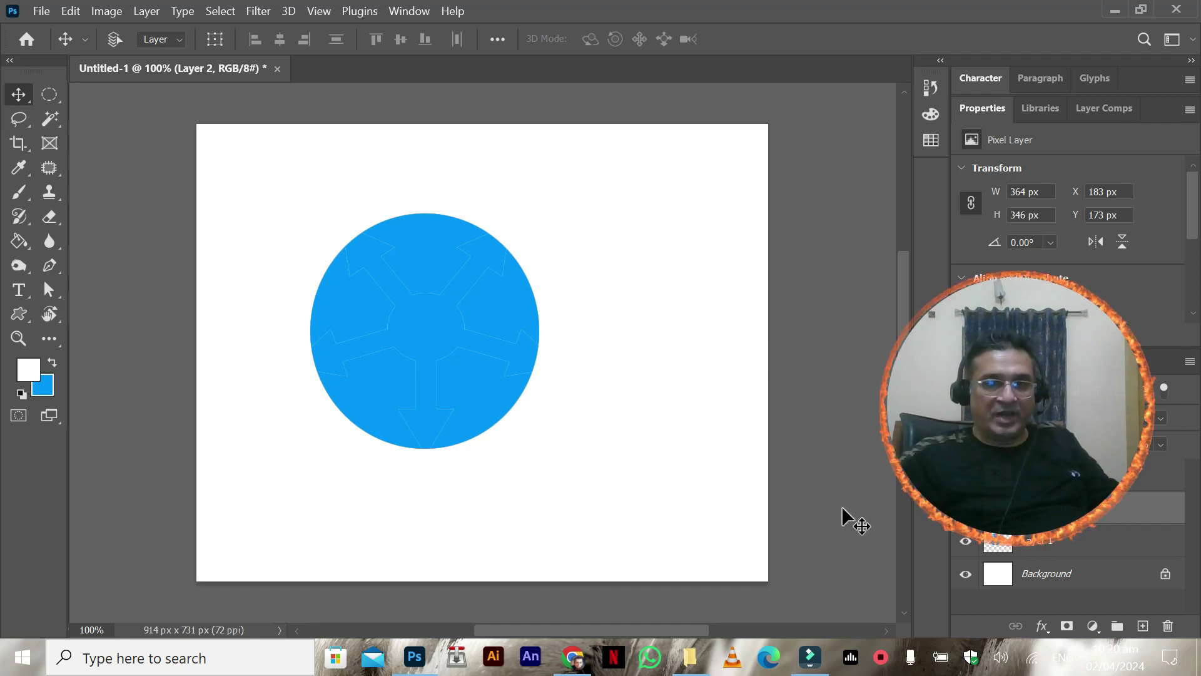
Step: Toggle the visibility of the circle layer and the arrow-shaped piece to compare the cut-out with the piece
click(964, 550)
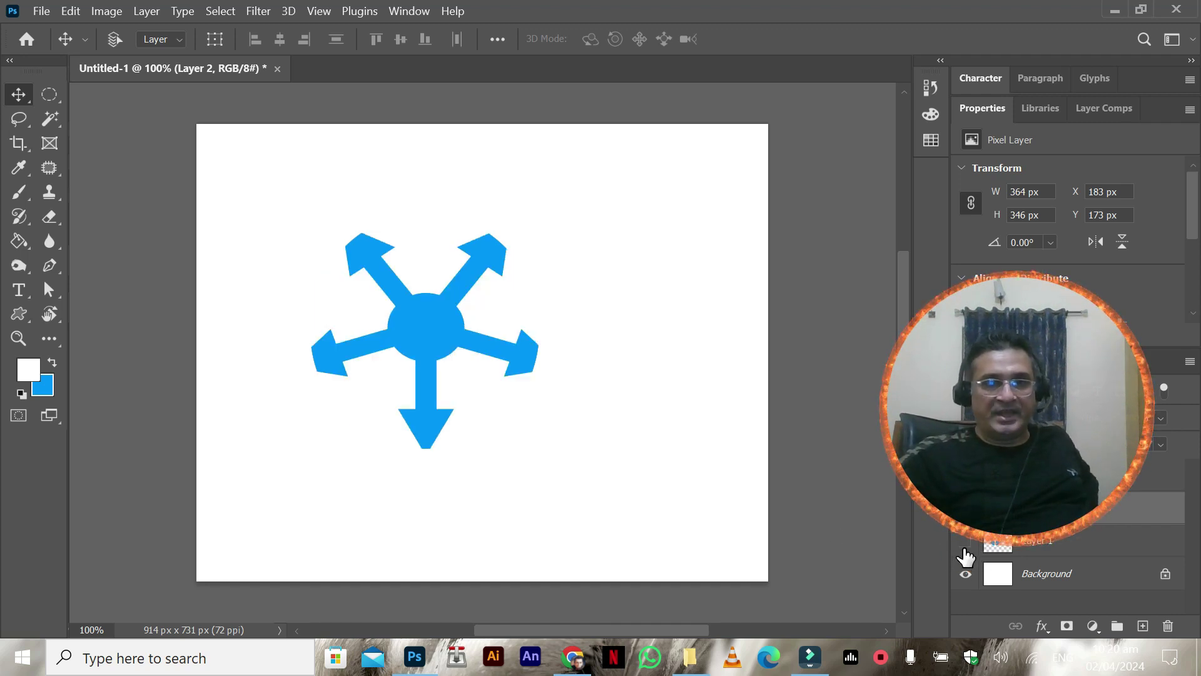
click(964, 543)
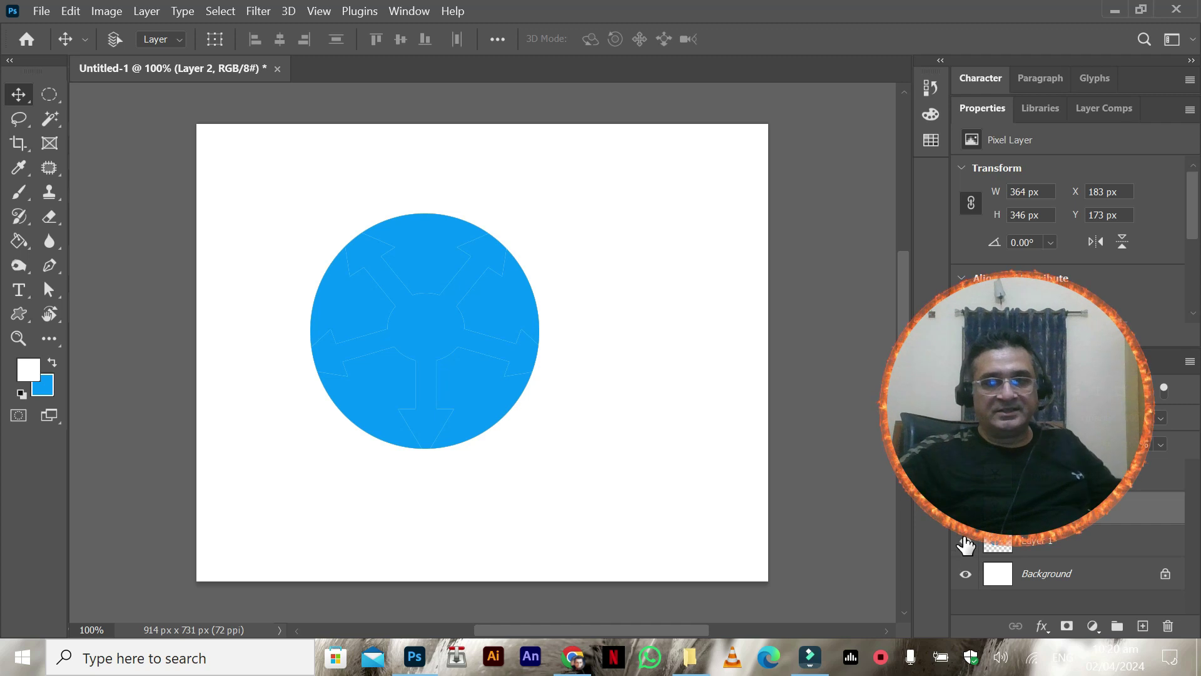
click(964, 510)
click(963, 513)
click(963, 513)
click(964, 513)
click(964, 513)
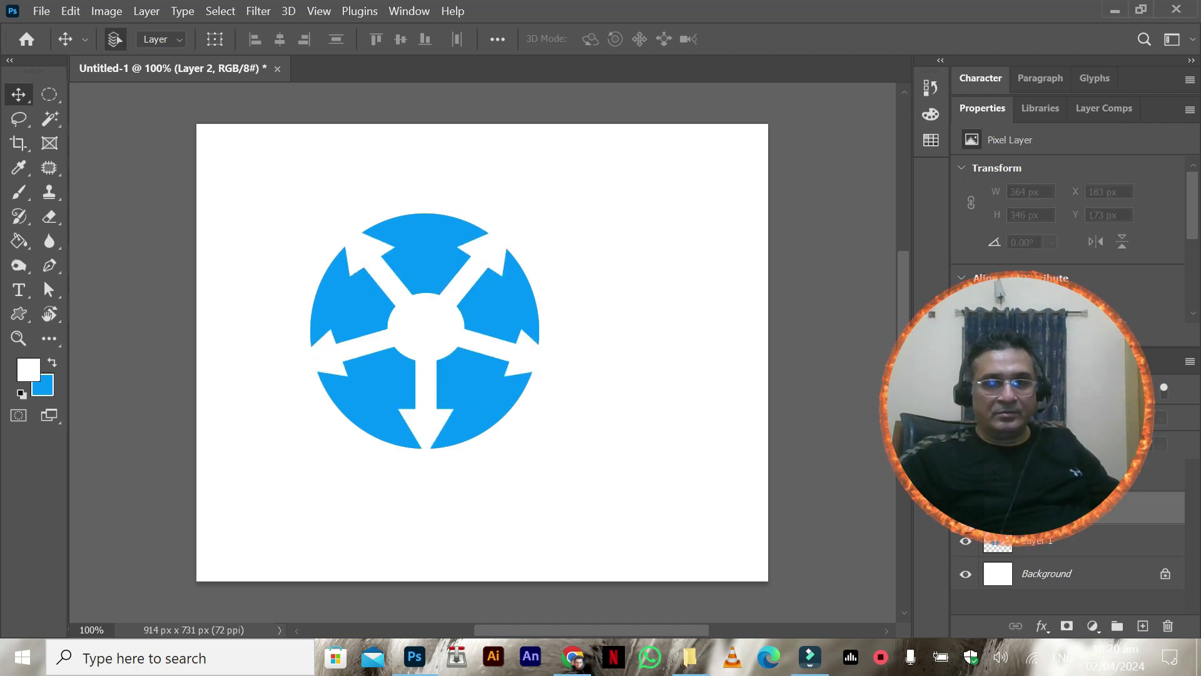
click(964, 513)
click(963, 513)
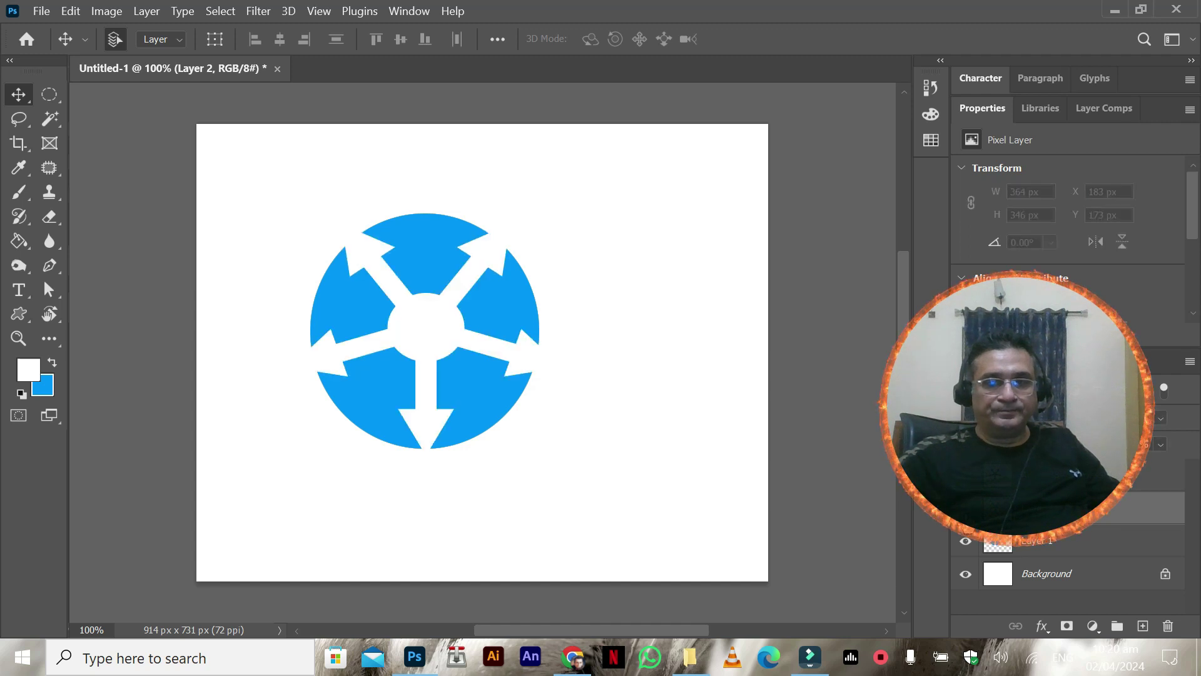
click(963, 513)
Step: Undo the visibility changes, the cut to a new layer and the deletion of the black arrow
key(ctrl+z)
key(ctrl+z)
key(ctrl+z)
key(ctrl+z)
key(ctrl+z)
key(ctrl+z)
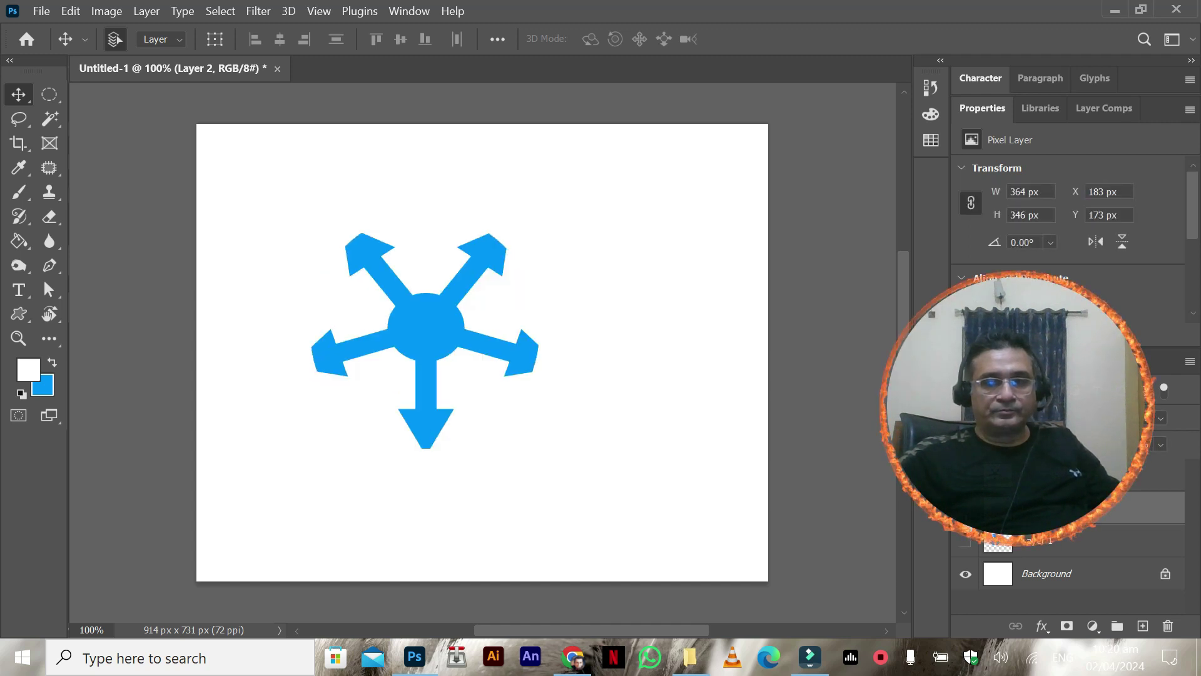
key(ctrl+z)
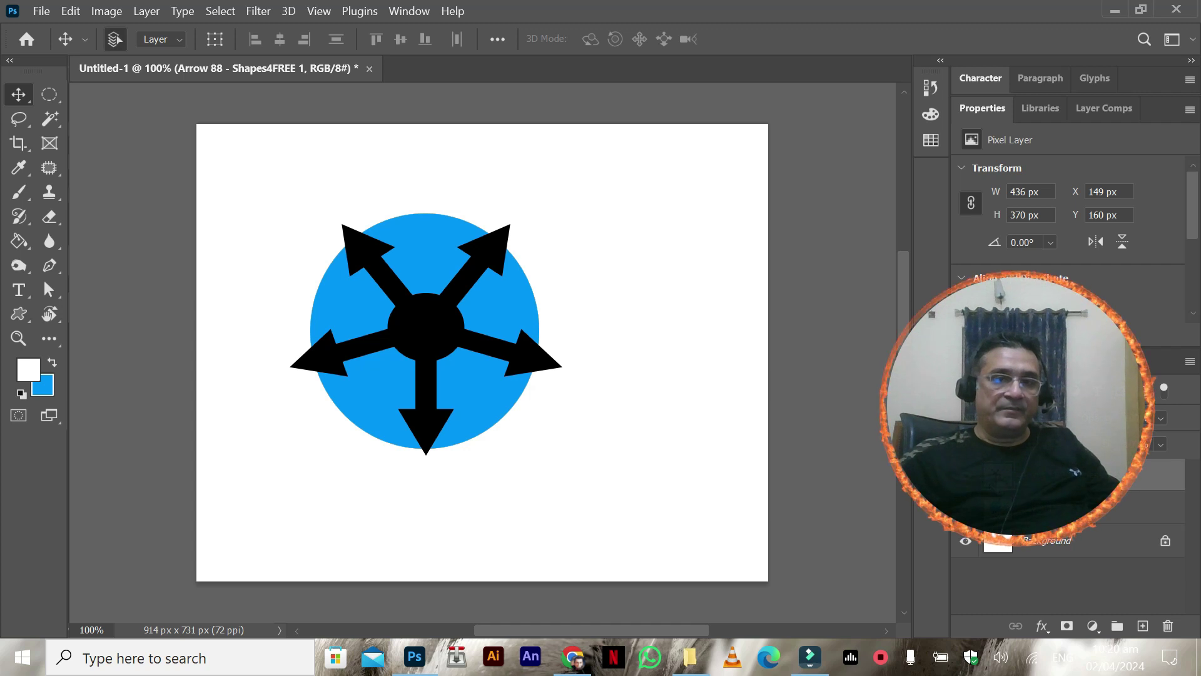
Step: Delete the black arrow's outline area from the blue circle layer with the arrow hidden, deselect, and show the arrow layer again
ctrl+click(998, 476)
click(1091, 506)
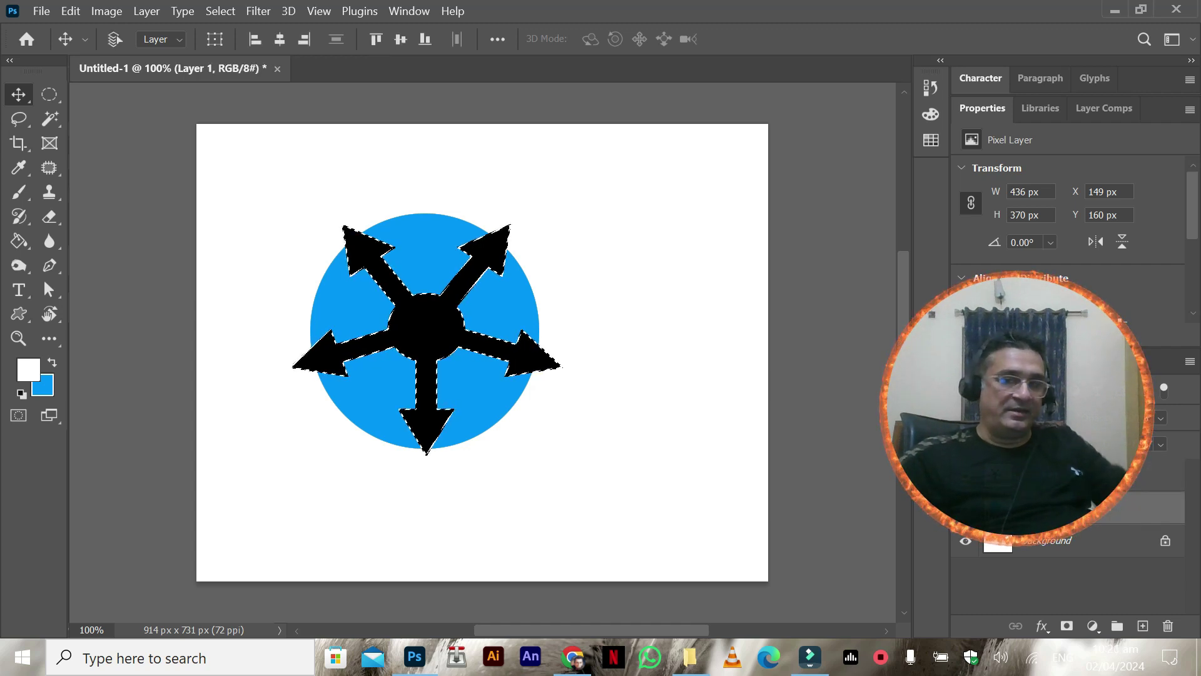
click(965, 474)
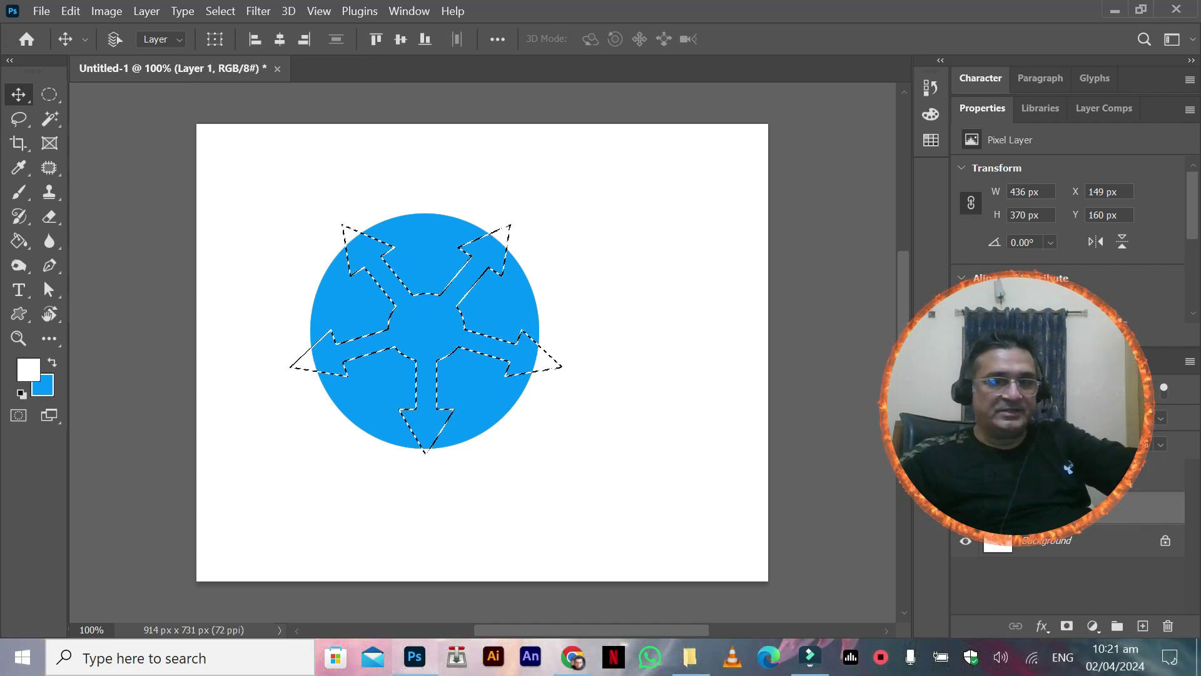
key(Delete)
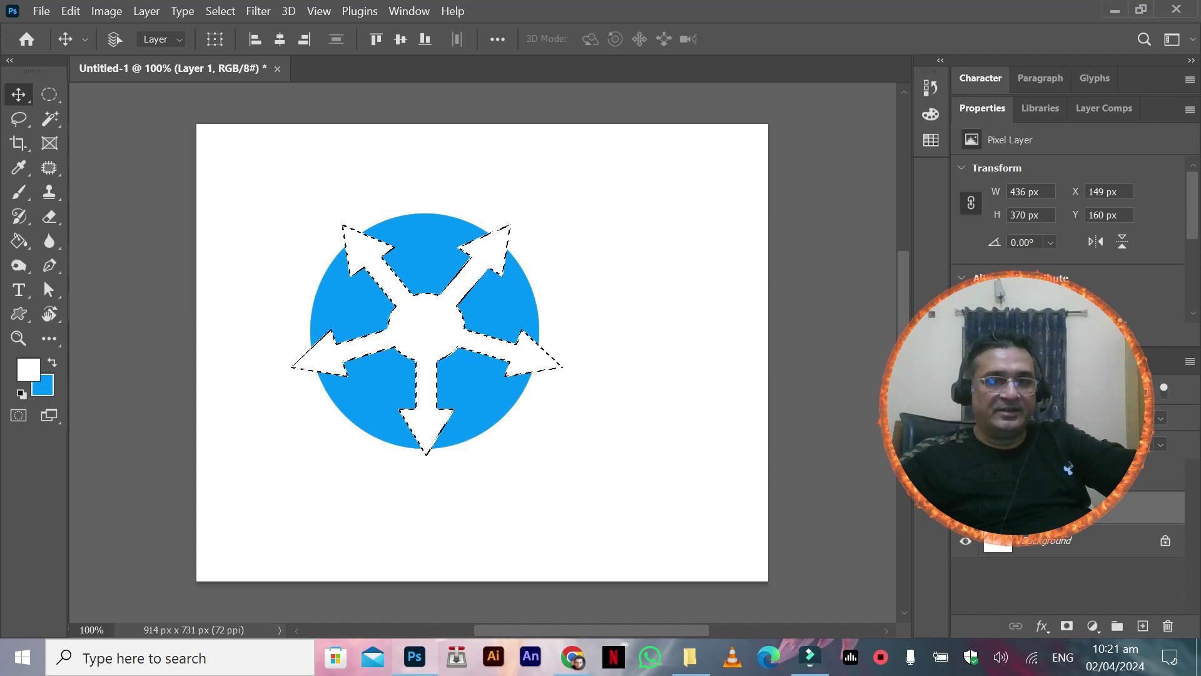
click(49, 95)
click(254, 261)
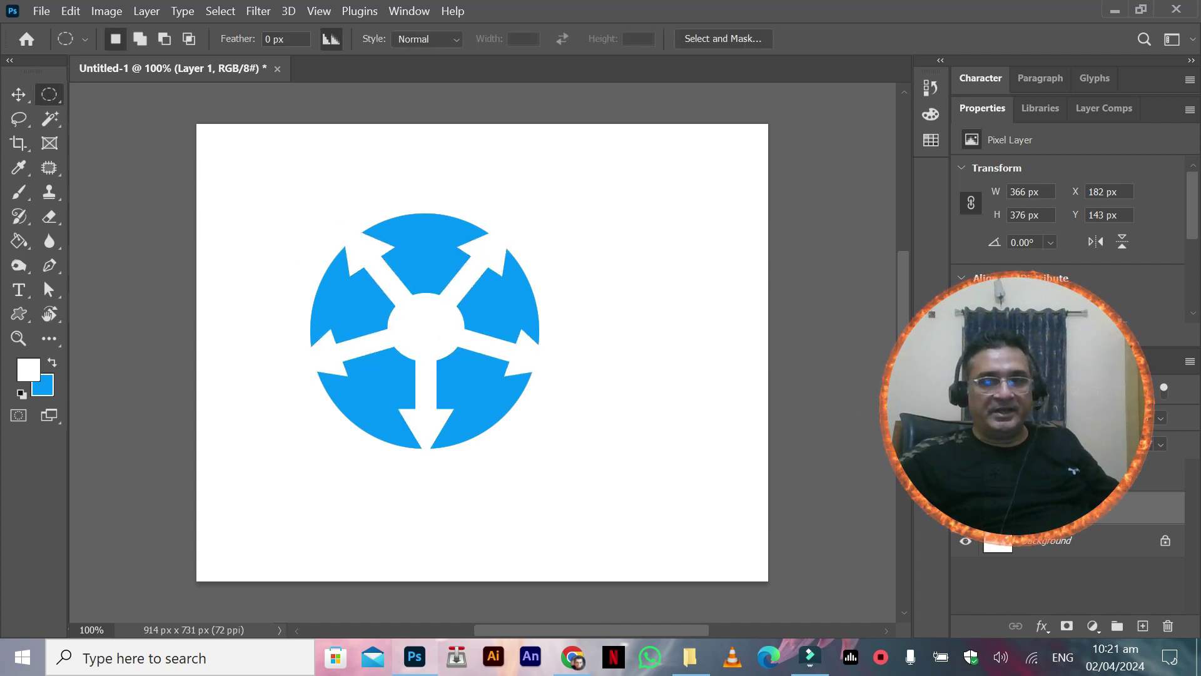
click(966, 475)
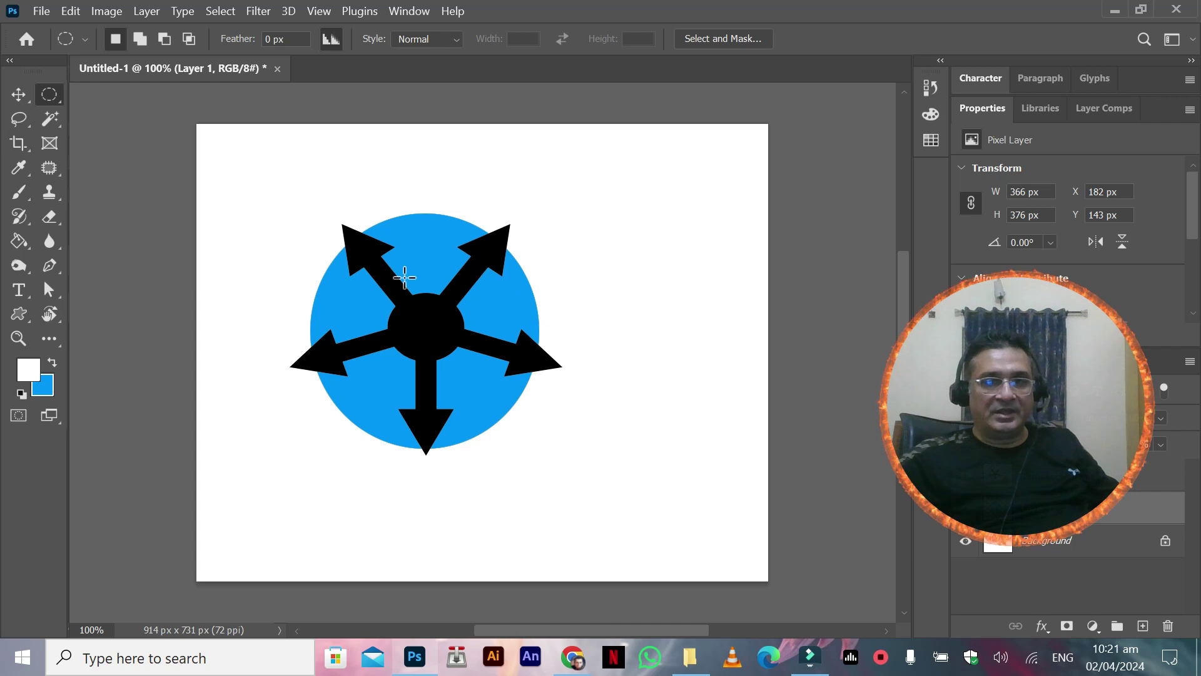
Step: Select the top blue segment between the arrows with the Magic Wand and move it 40 px up
click(18, 94)
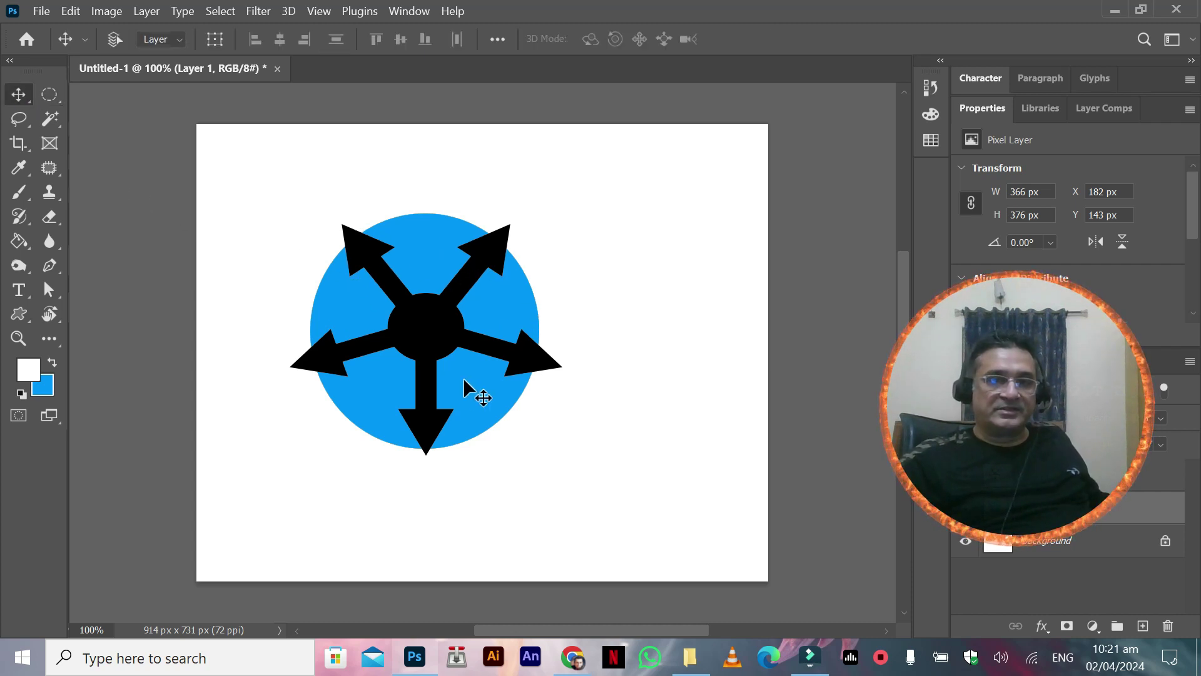
click(54, 124)
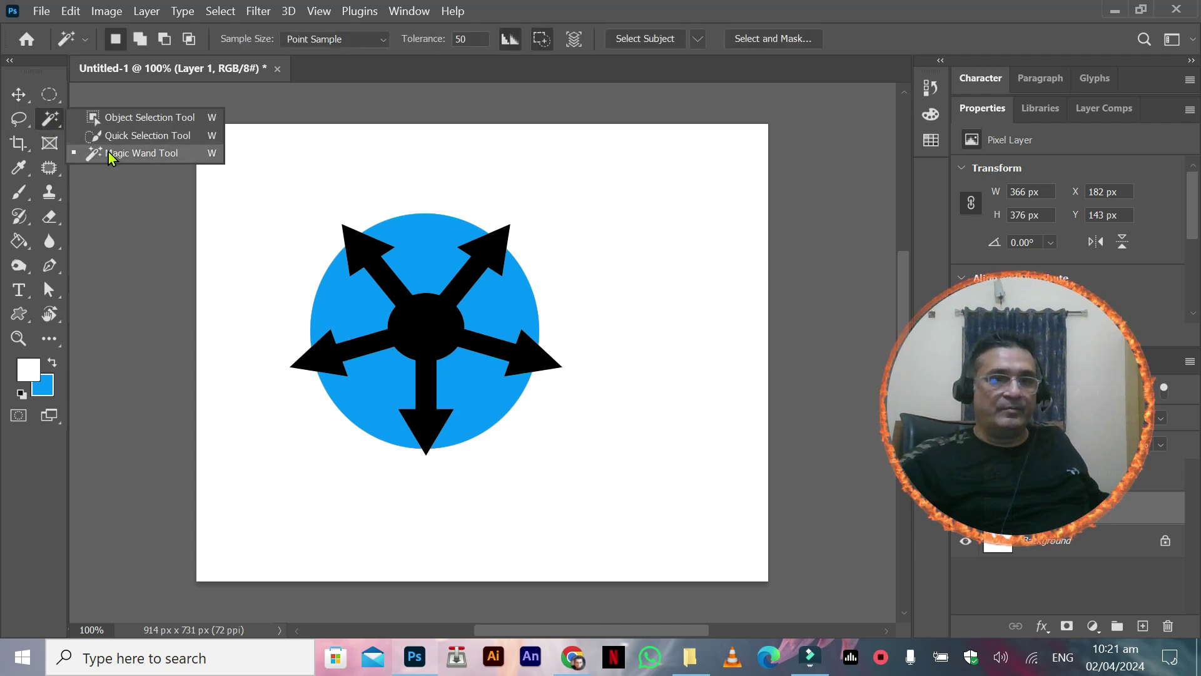
click(142, 156)
click(430, 234)
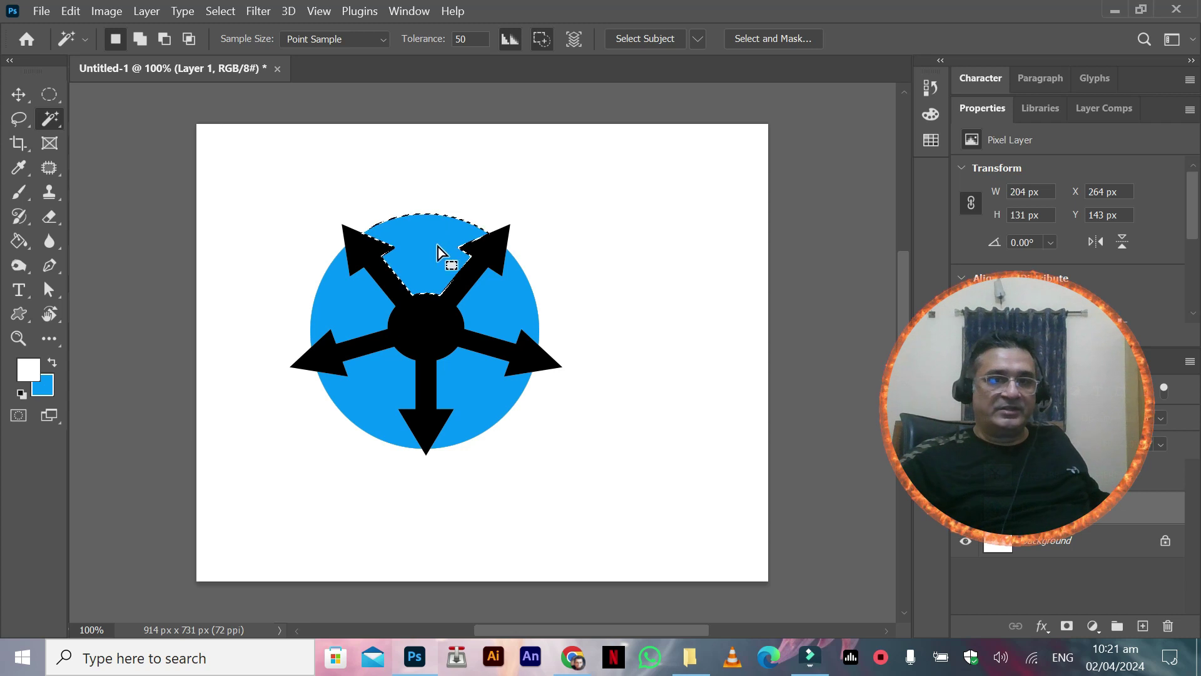
click(18, 94)
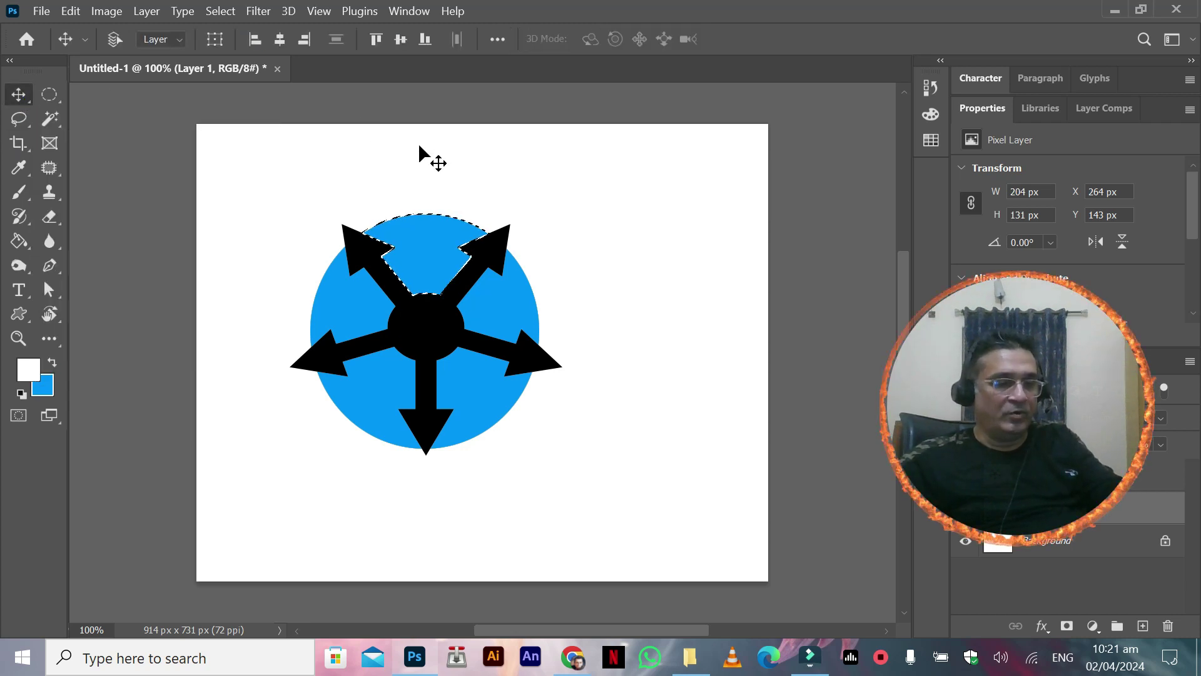
key(shift+Up)
key(shift+Up)
key(shift+Up)
key(shift+Up)
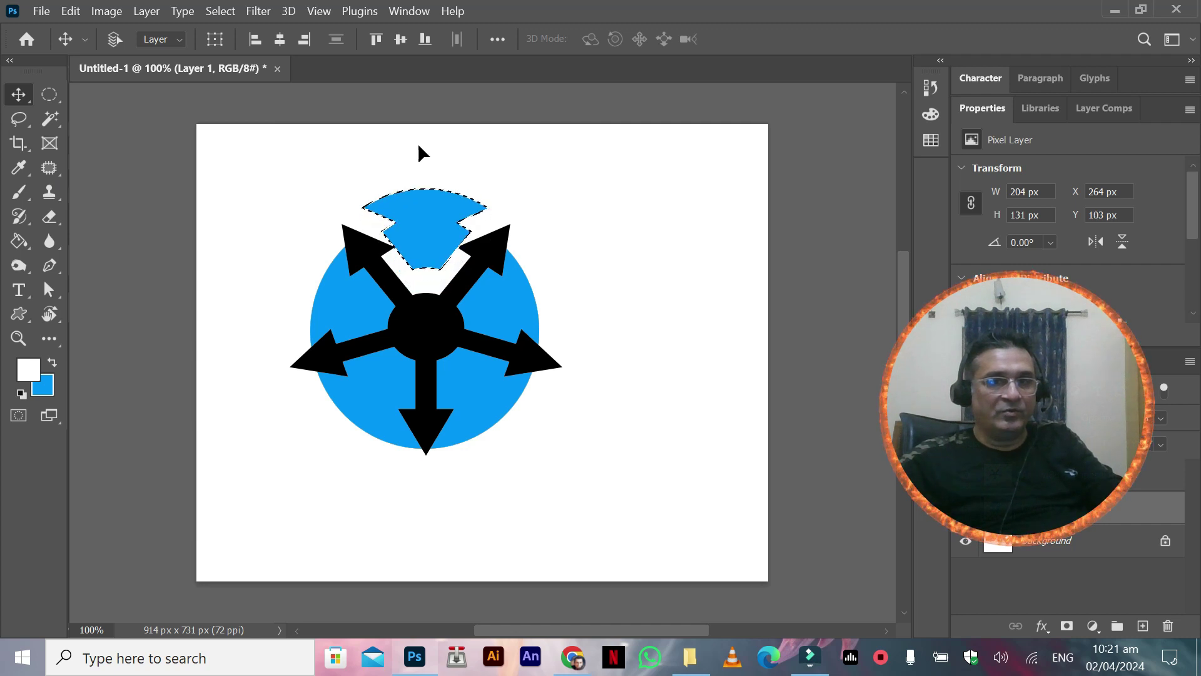
Step: Try to move the upper-right blue segment 40 px to the right and 10 px up
click(45, 128)
click(488, 316)
key(shift+Right)
key(shift+Right)
key(shift+Right)
key(shift+Right)
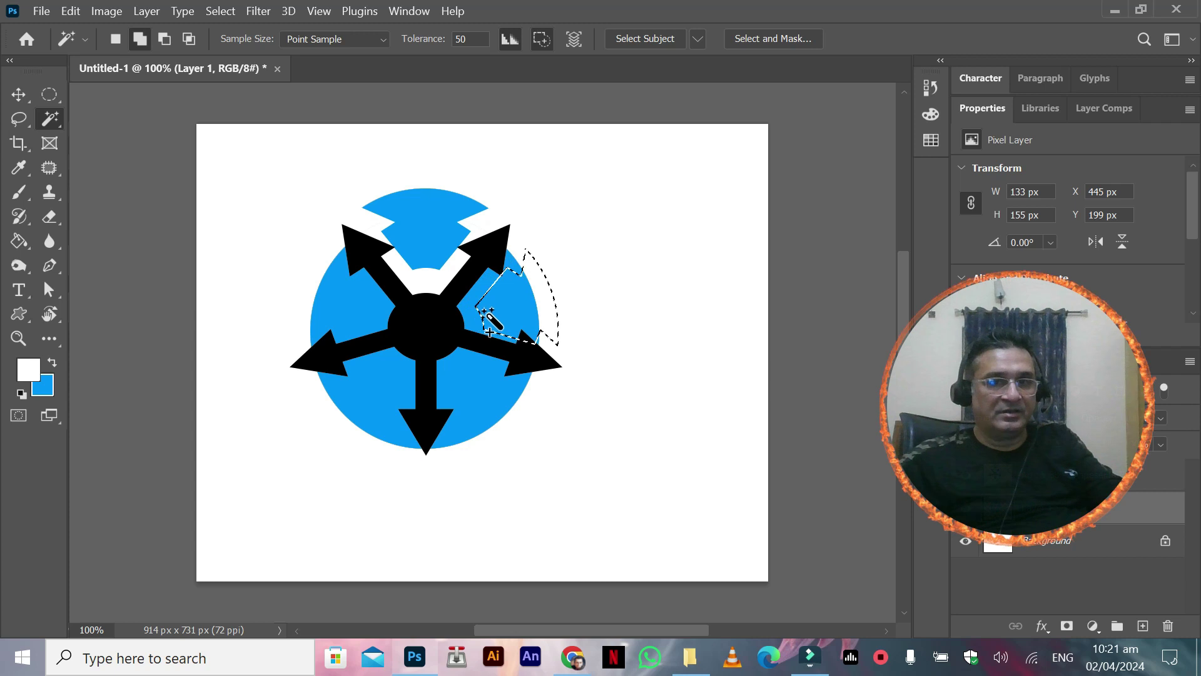
scroll(490, 332, down, 1)
key(shift+Up)
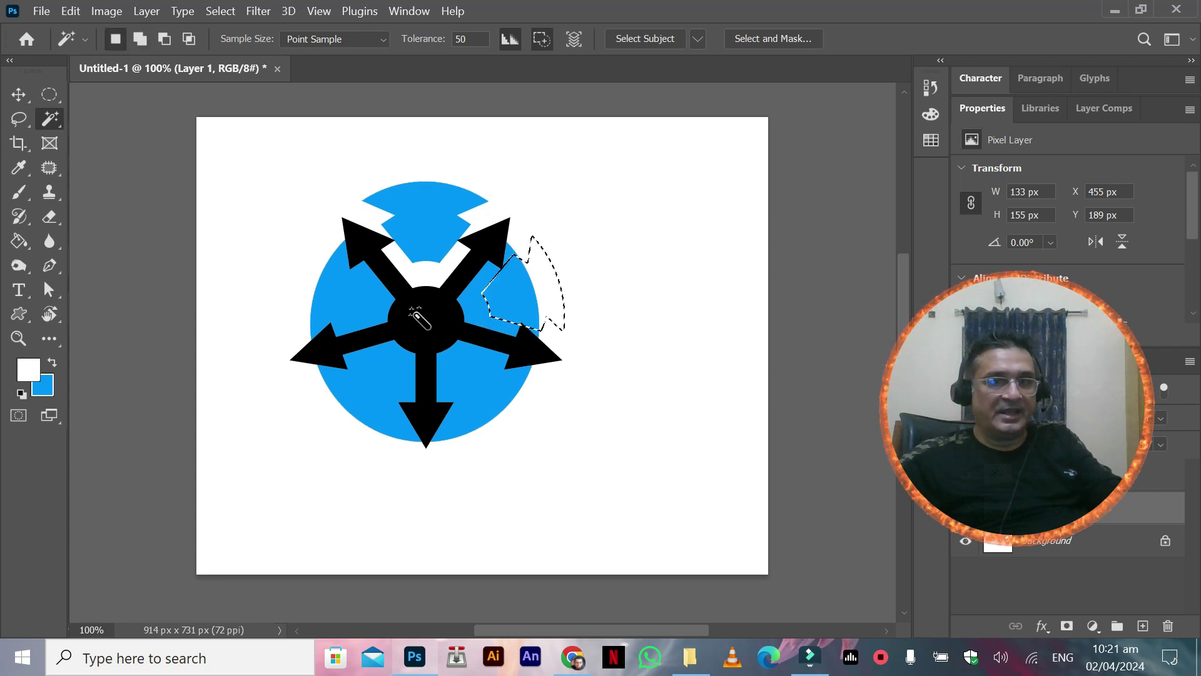
click(52, 102)
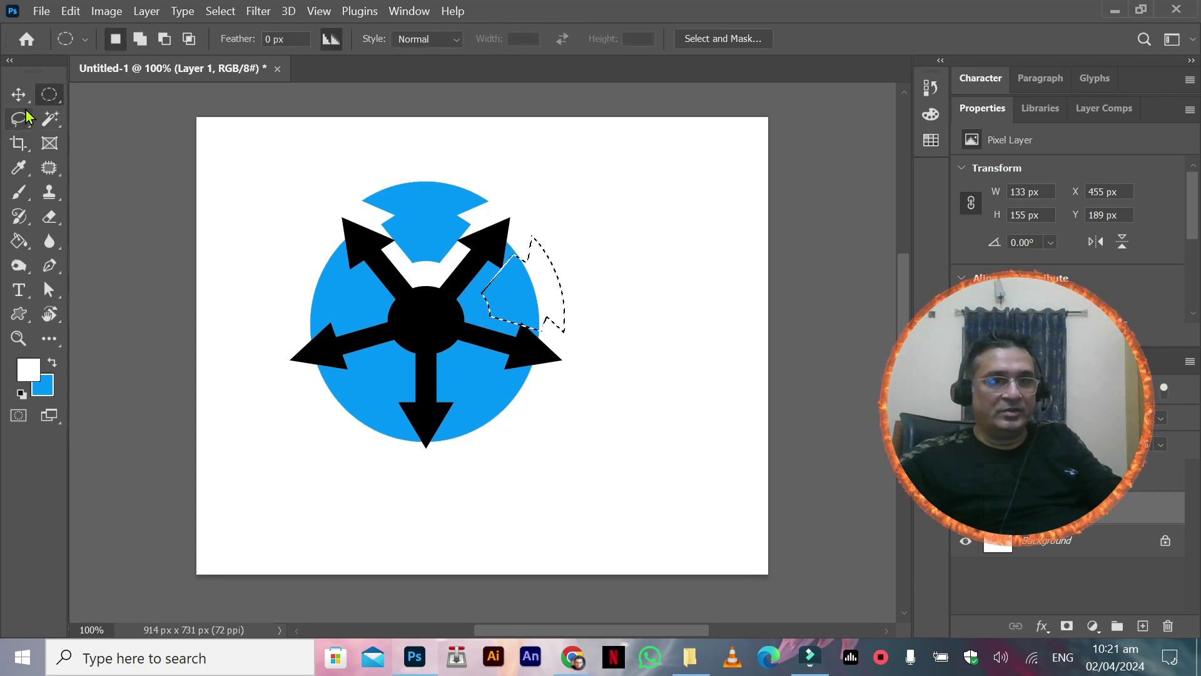
Step: Select the upper-right blue segment with the Magic Wand and move its pixels 30 px right and 10 px up
click(50, 118)
click(478, 302)
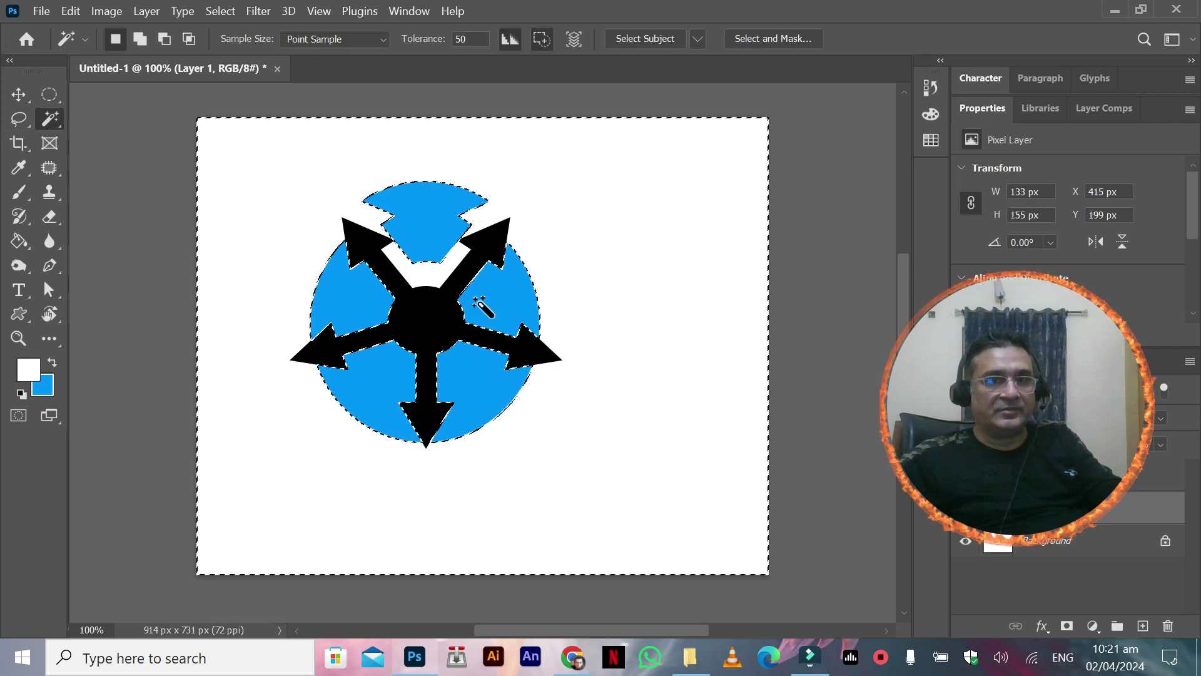
click(30, 97)
key(shift+Right)
key(shift+Right)
key(shift+Page_Down)
key(shift+Up)
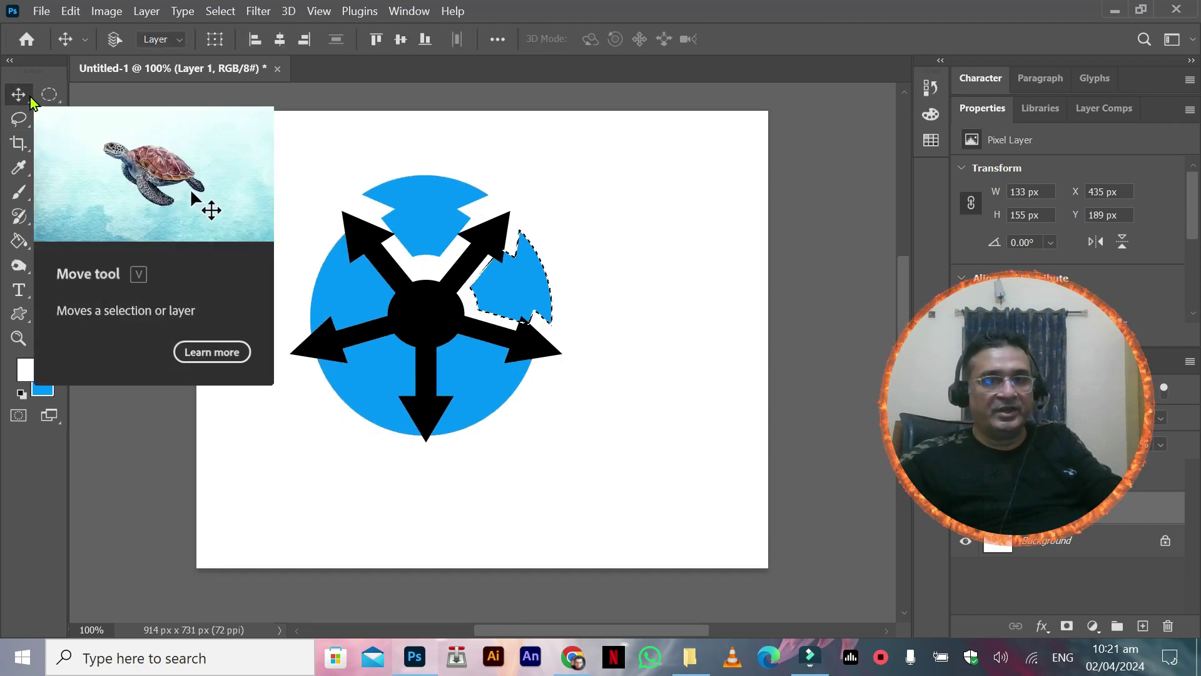
key(shift+Right)
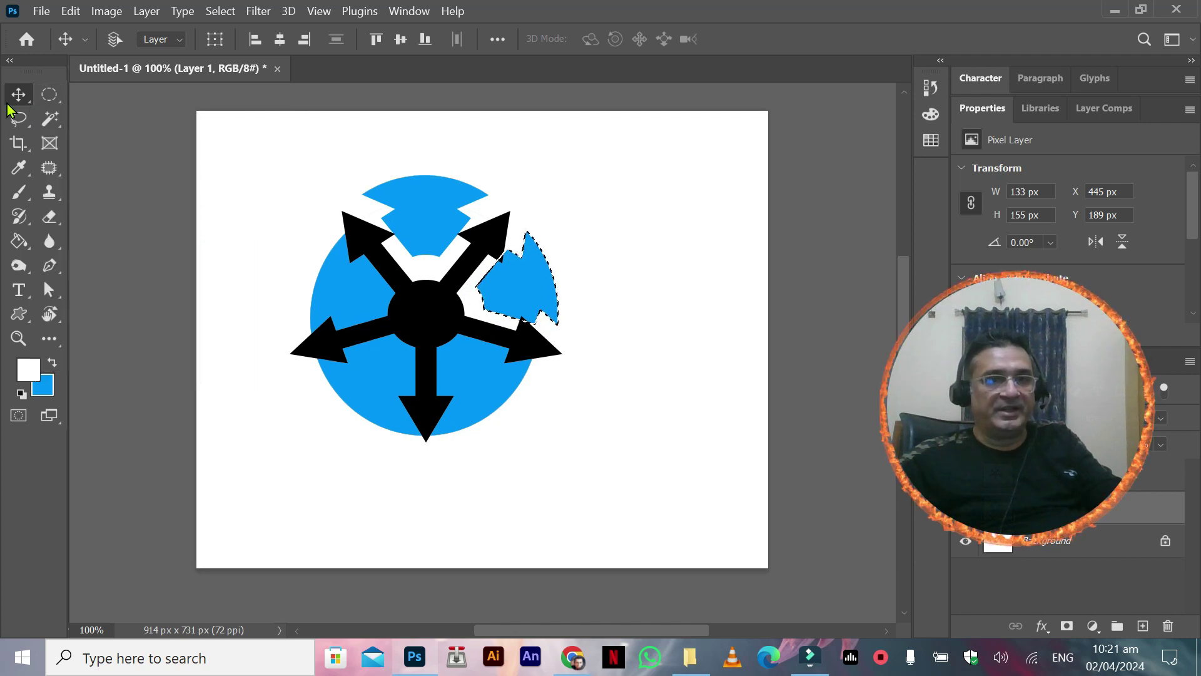
click(23, 119)
click(47, 96)
click(21, 96)
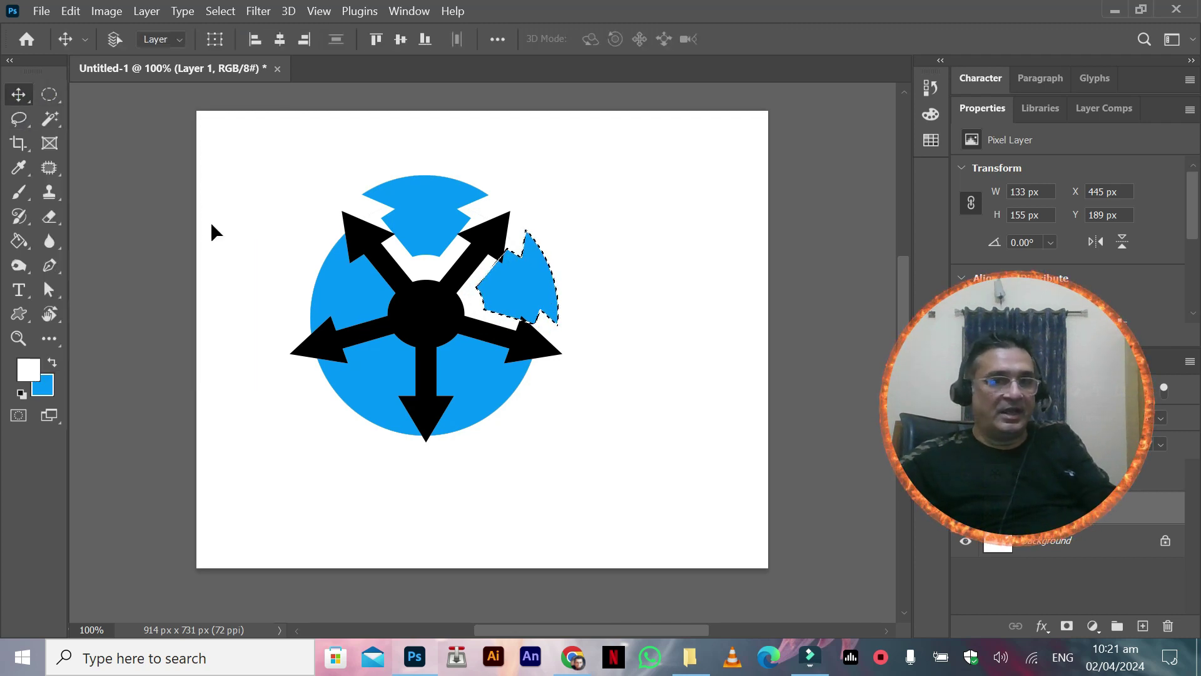
Step: Try to move the upper-left blue segment outward from the arrow
click(50, 118)
click(341, 306)
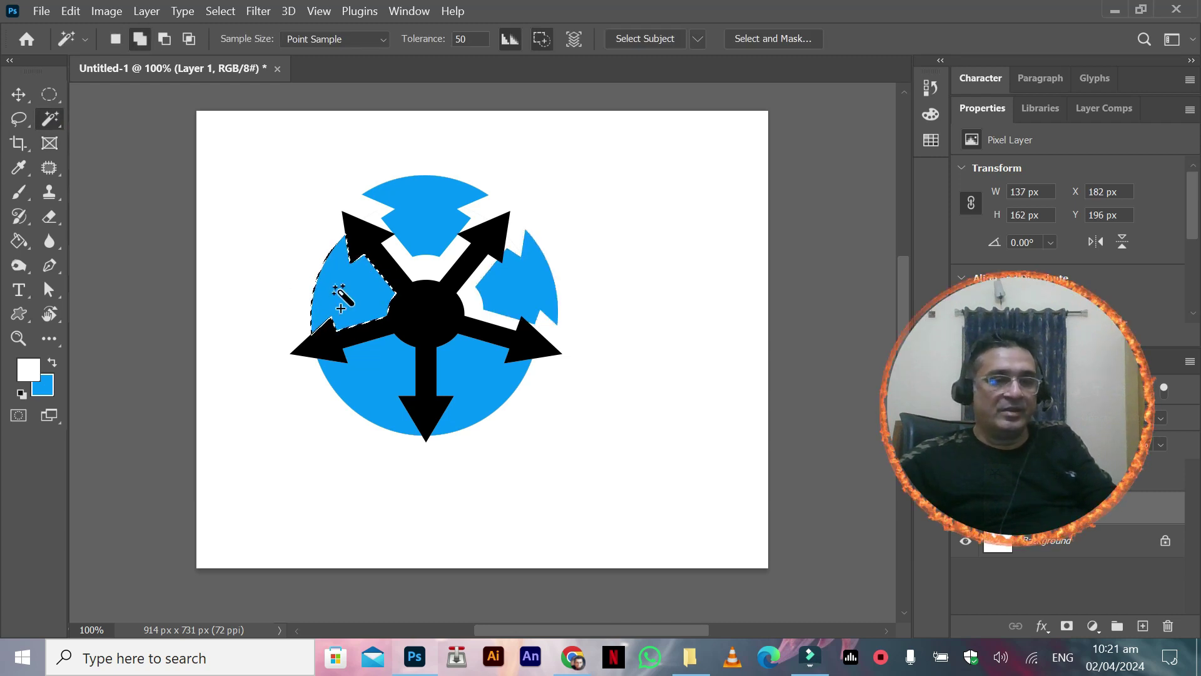
key(shift+Up)
key(shift+Left)
key(shift+Right)
click(225, 239)
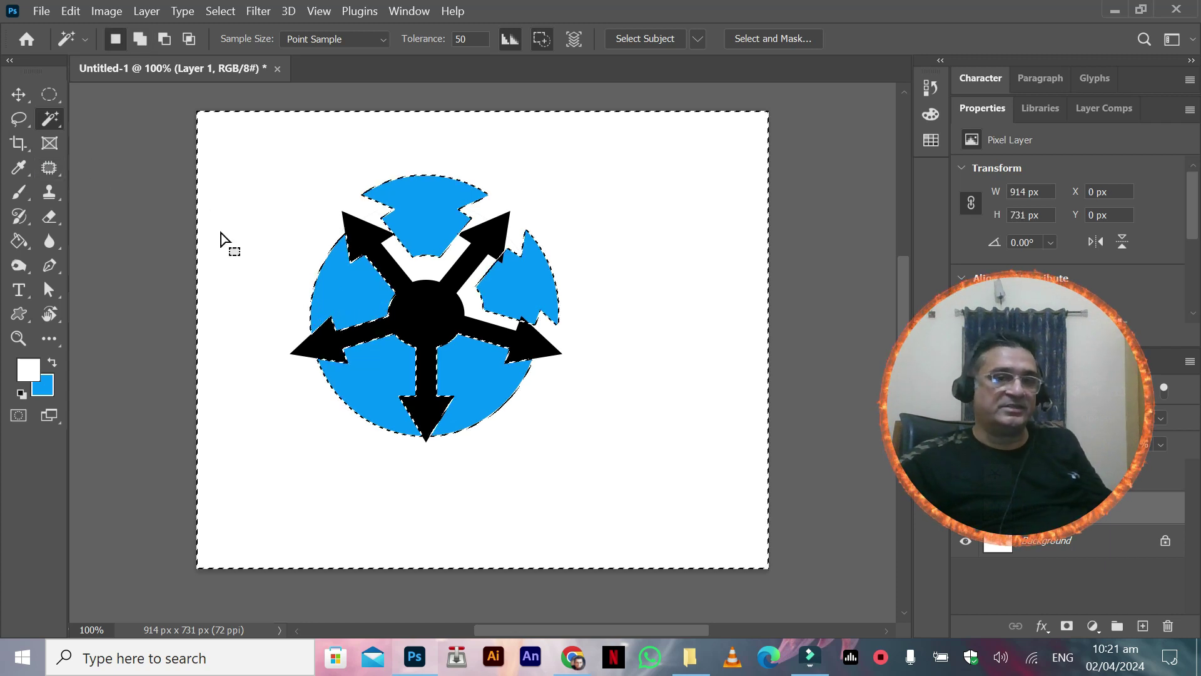
Step: Select the upper-left blue segment and move its pixels 40 px left and 10 px up from its original place
click(344, 307)
click(19, 95)
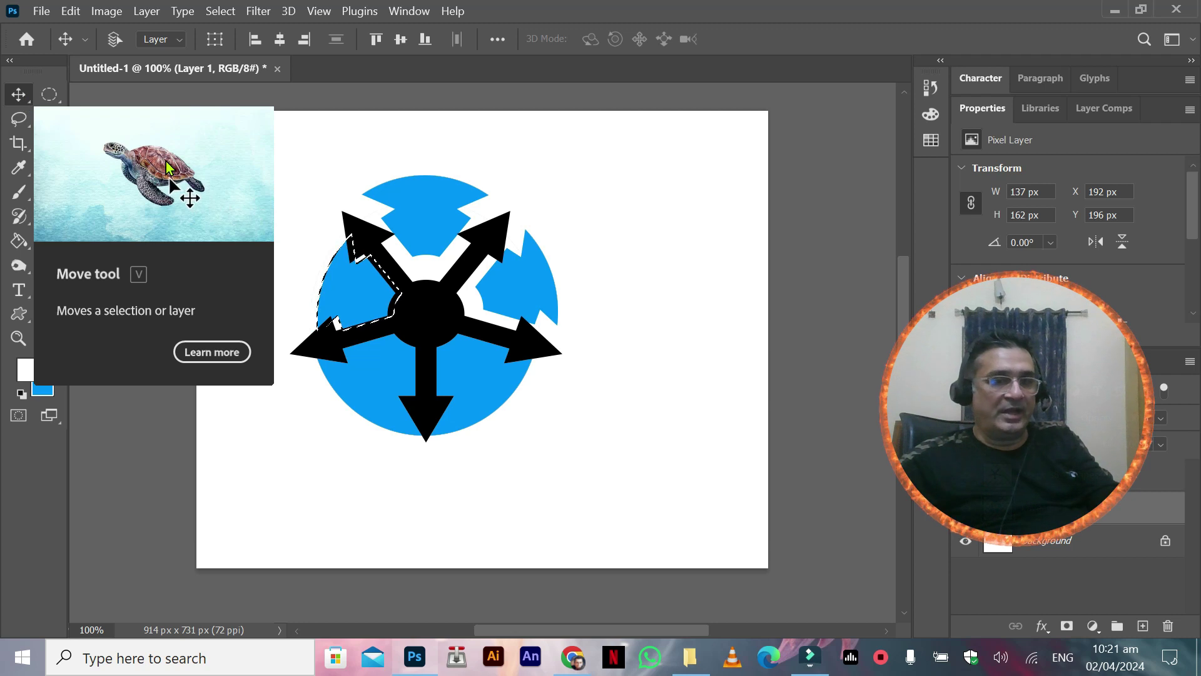
key(shift+Left)
key(shift+Left)
key(shift+Up)
key(shift+Left)
key(shift+Left)
key(shift+Left)
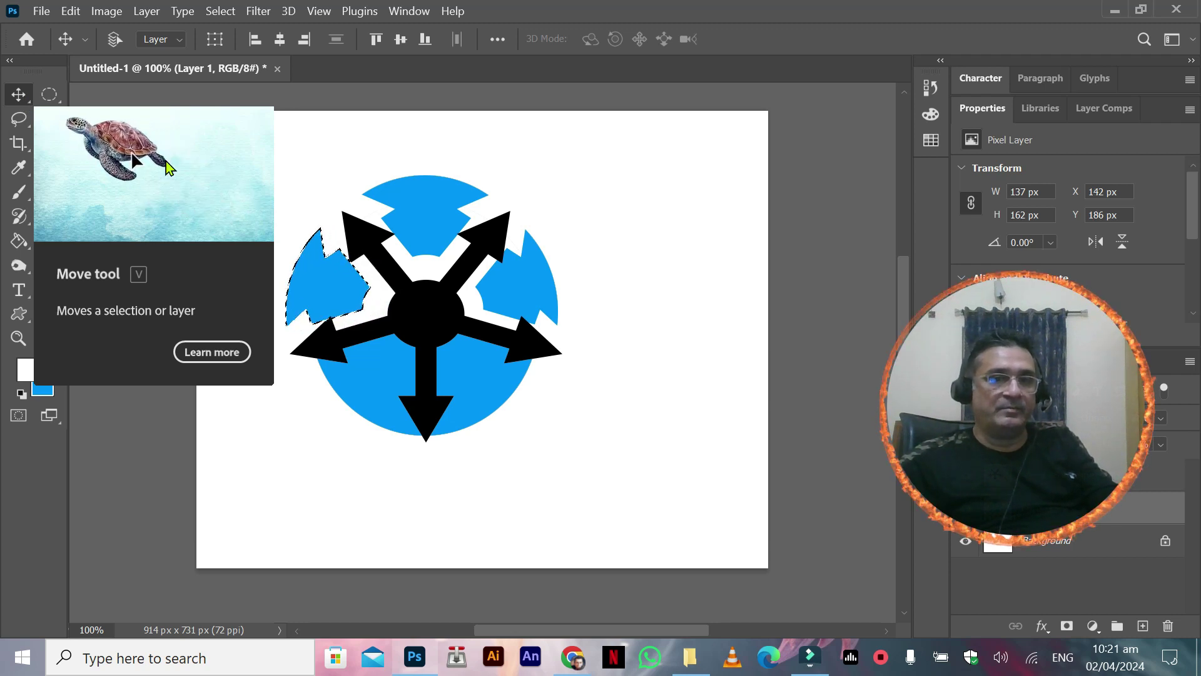
Step: Select the lower-left blue segment with the Magic Wand and move it 20 px left and 20 px down
click(50, 118)
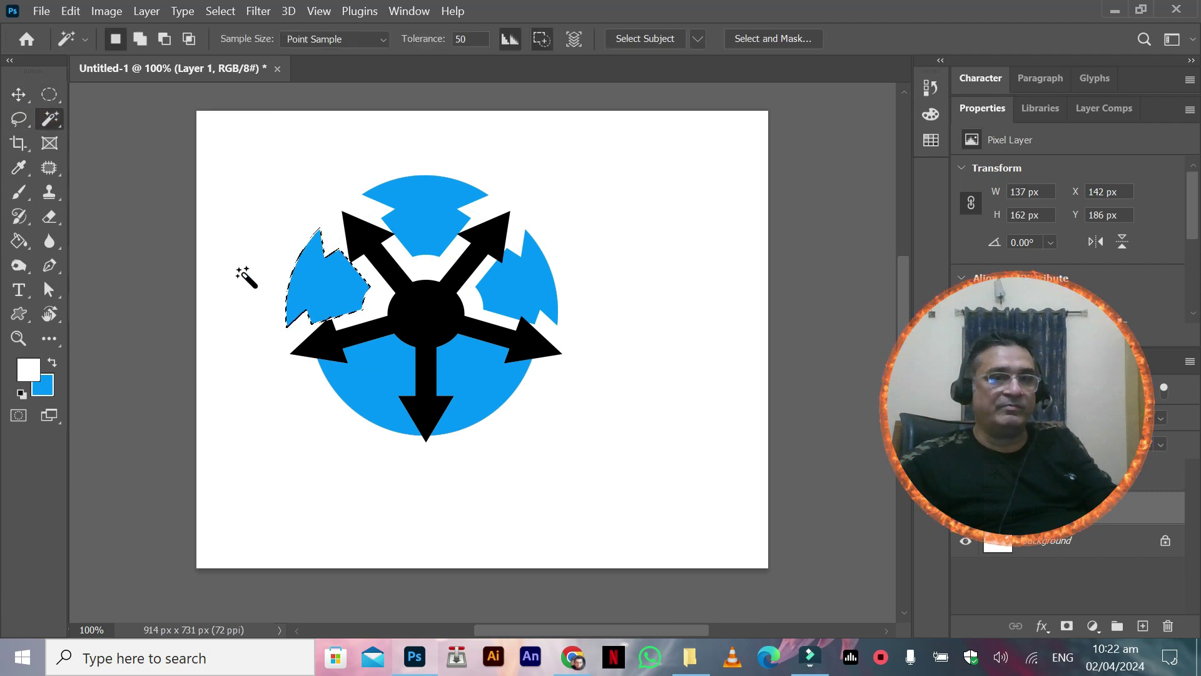
click(378, 373)
click(21, 100)
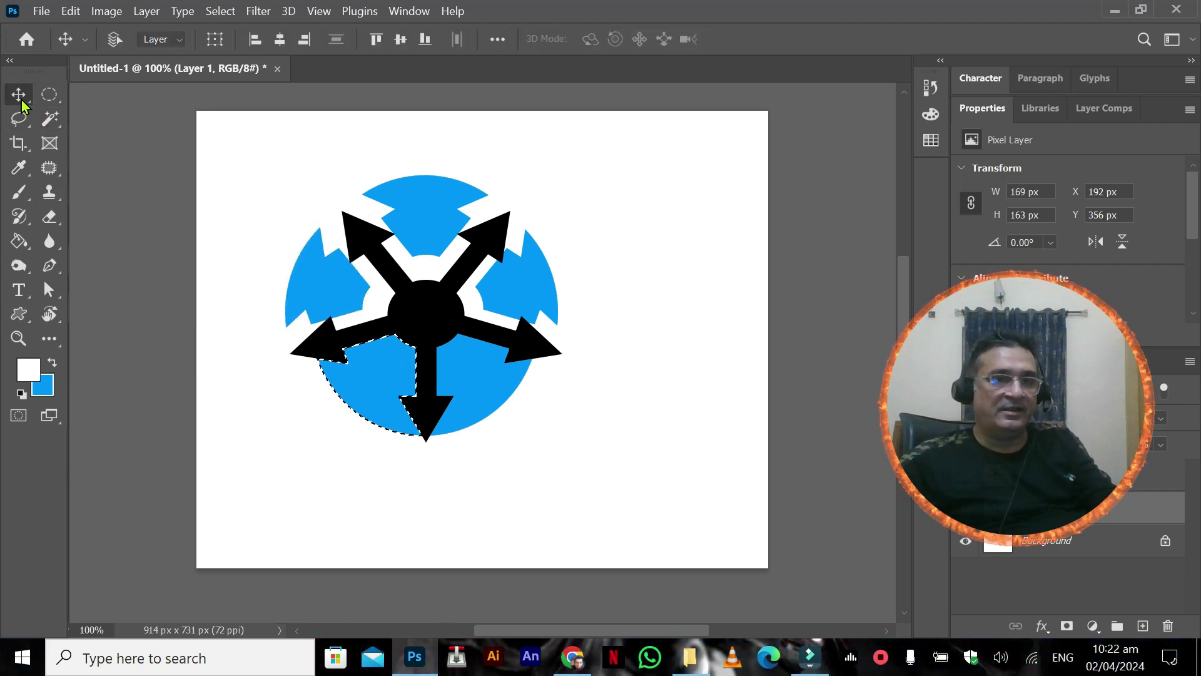
key(shift+Down)
key(shift+Left)
key(shift+Left)
key(shift+Right)
key(shift+Down)
key(shift+Left)
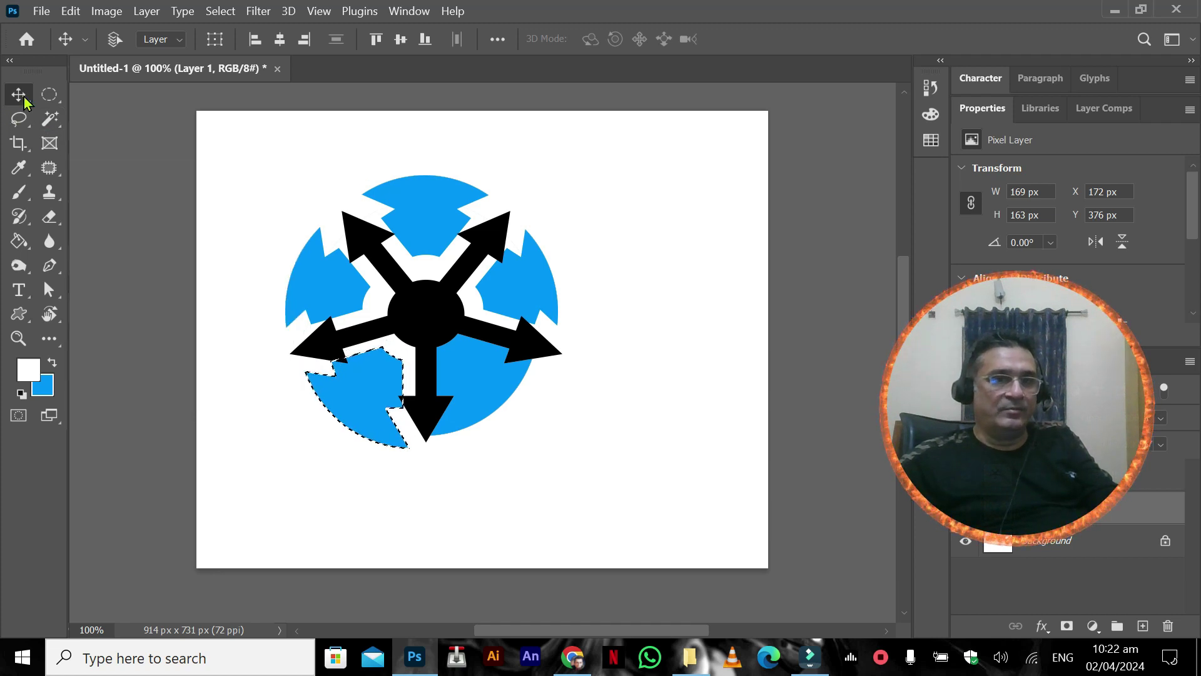
Step: Select the lower-right blue segment with the Magic Wand, move it 20 px right and 30 px down, and deselect it
click(48, 99)
click(50, 121)
click(473, 379)
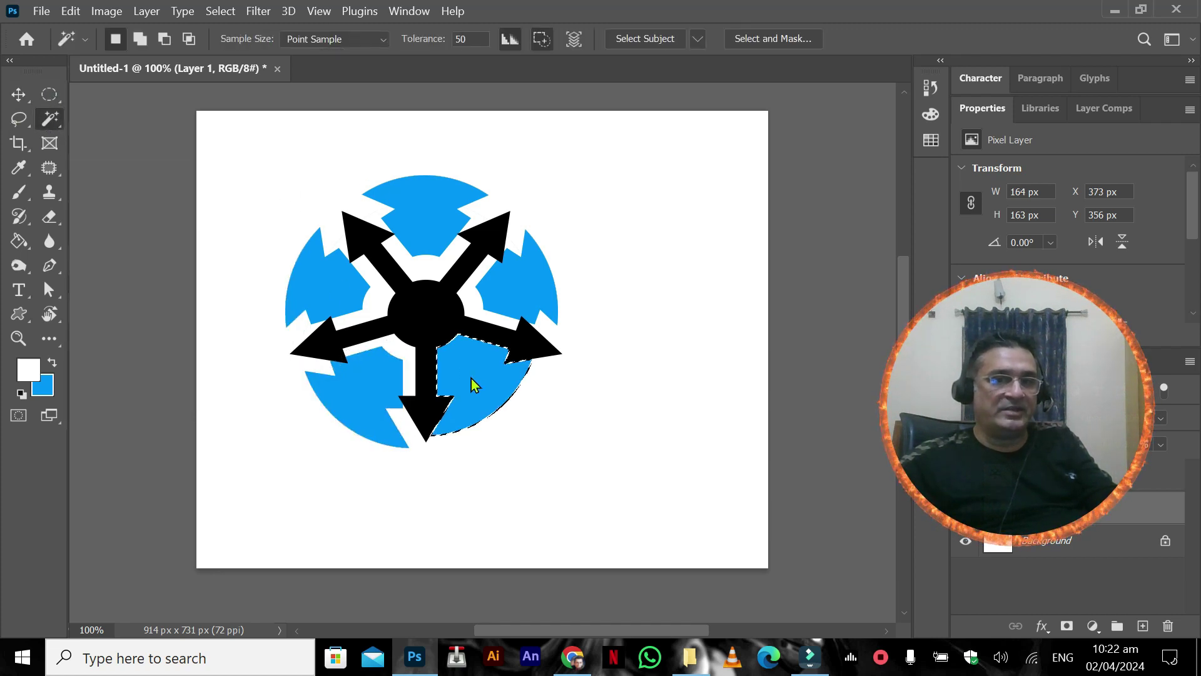
click(29, 104)
key(shift+Right)
key(shift+Right)
key(shift+Down)
key(shift+Down)
key(shift+Down)
key(shift+Down)
key(shift+Up)
click(51, 97)
click(260, 225)
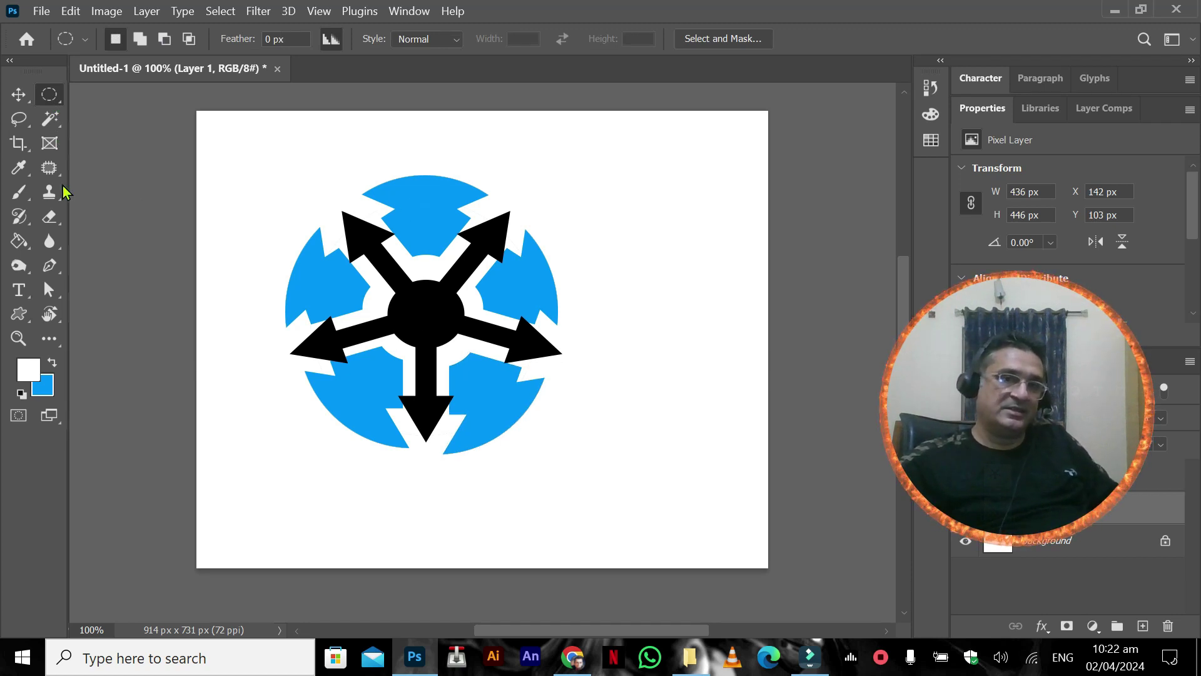
Step: On the arrow layer, erase a gap through each of the five arrow shafts with the 50 px Eraser
click(1056, 476)
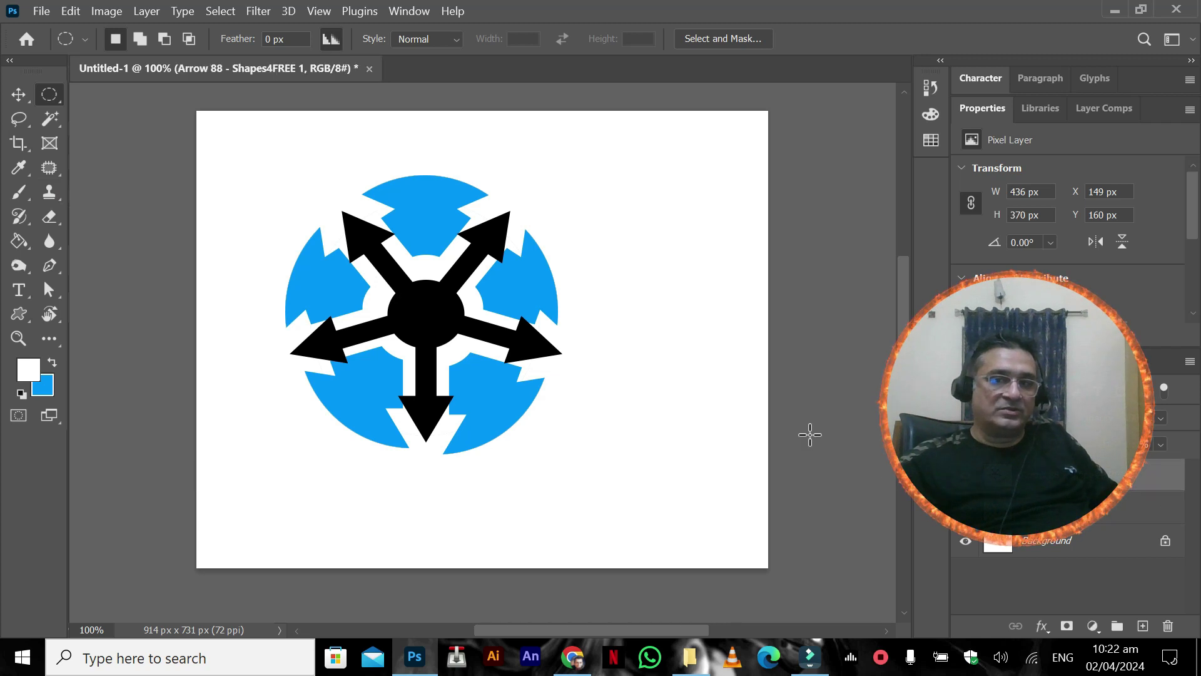
click(50, 217)
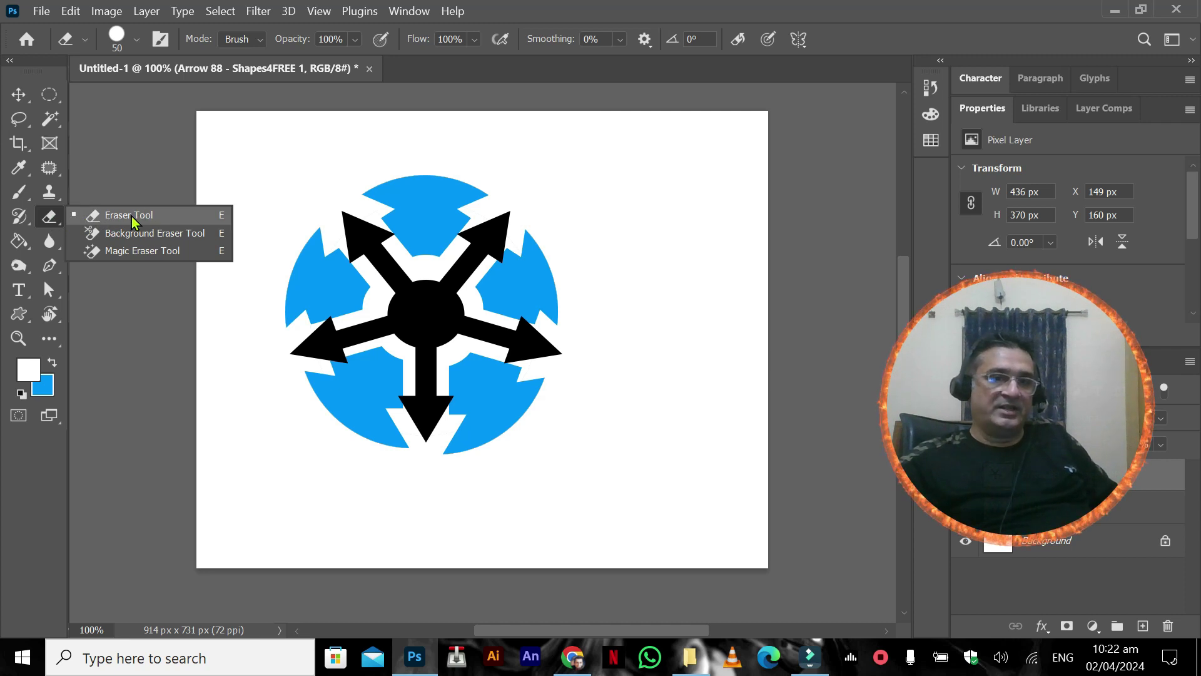
click(131, 217)
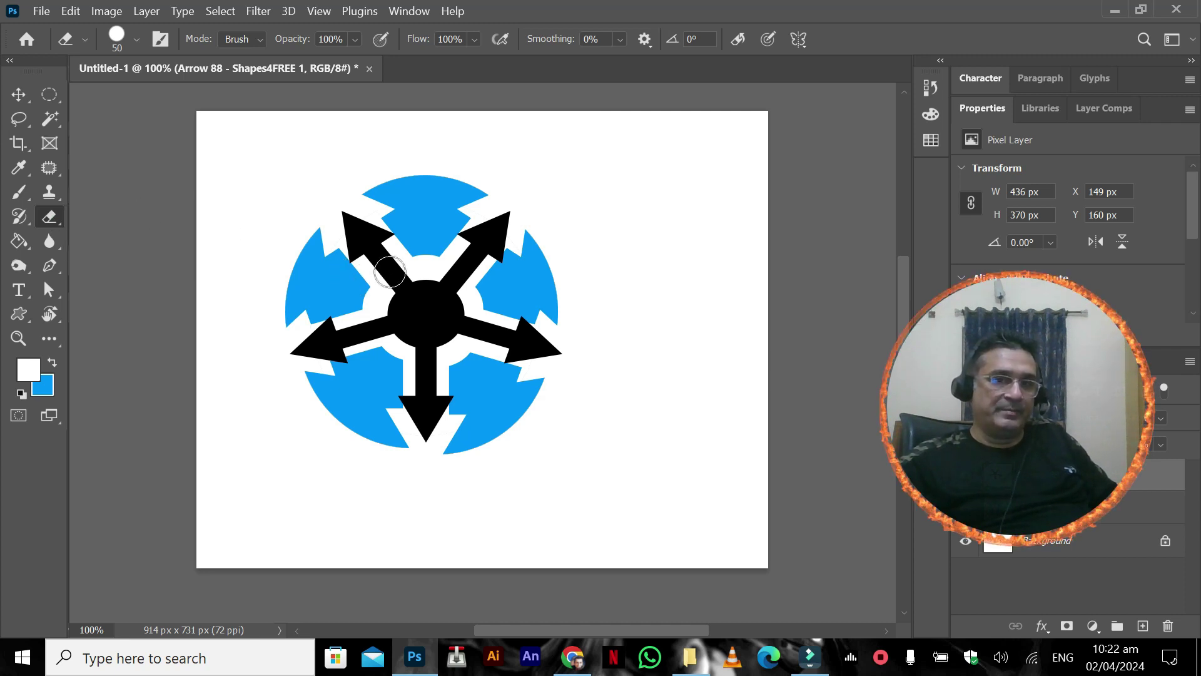
click(390, 270)
click(463, 271)
click(481, 331)
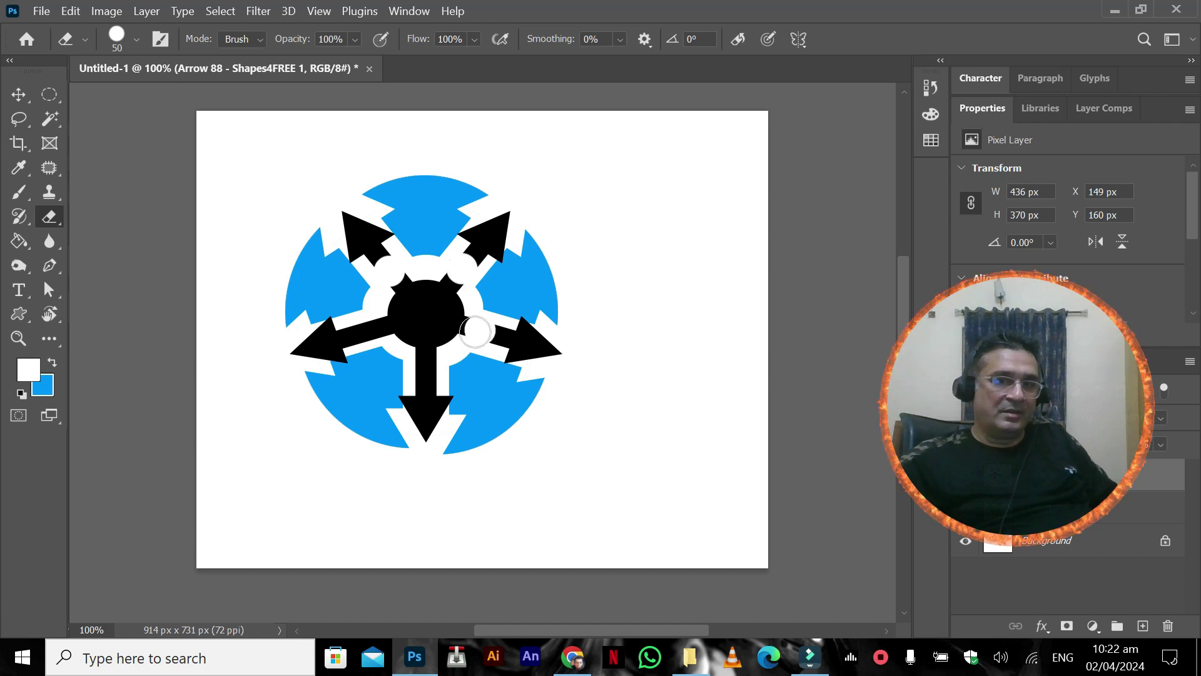
click(426, 368)
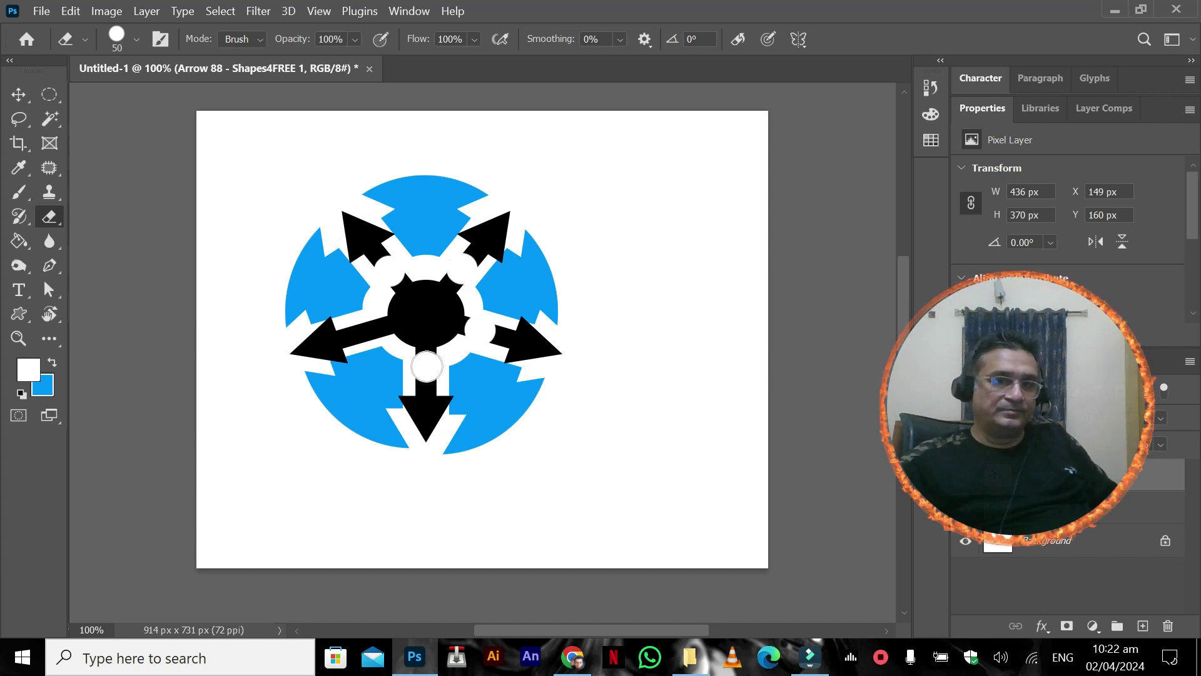
click(361, 329)
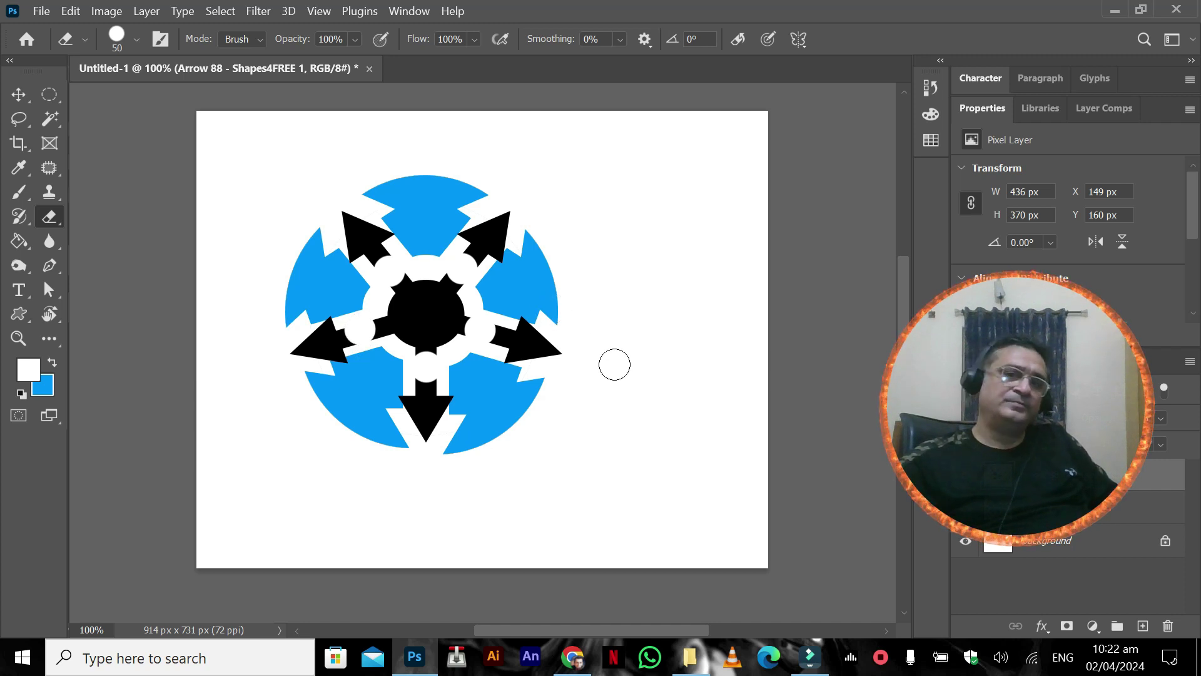
Step: Erase a single round hole in the center of the black hub, undoing the stray eraser stroke across it
shift+click(425, 312)
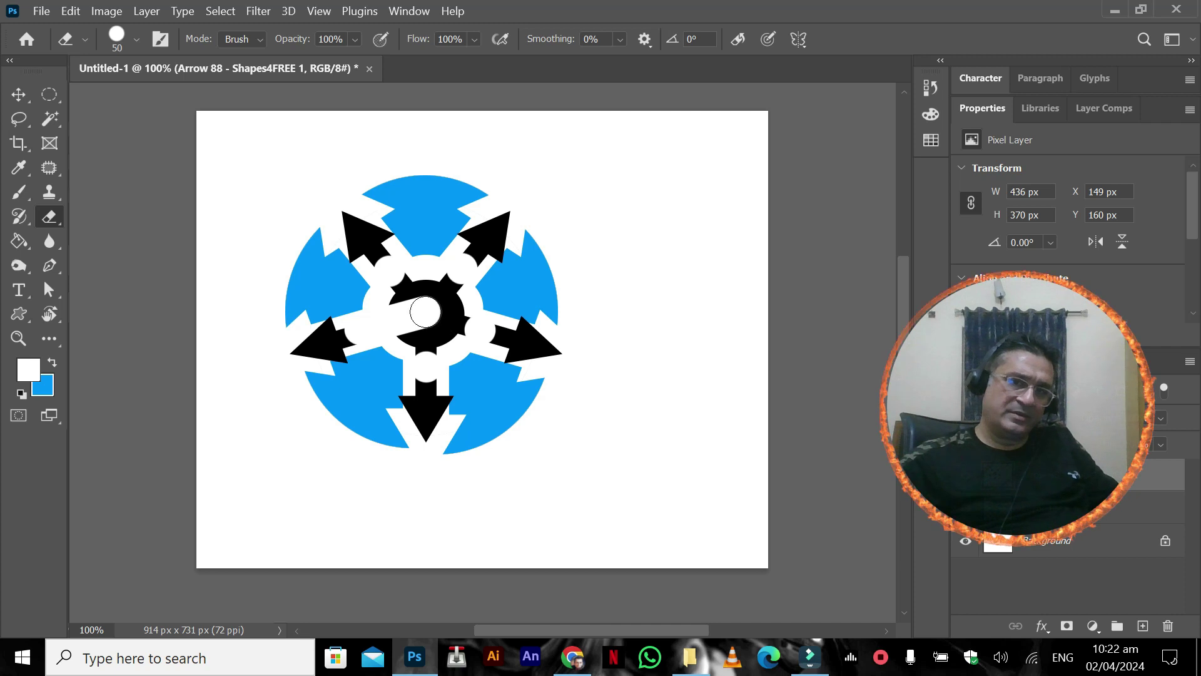
key(ctrl+z)
click(425, 312)
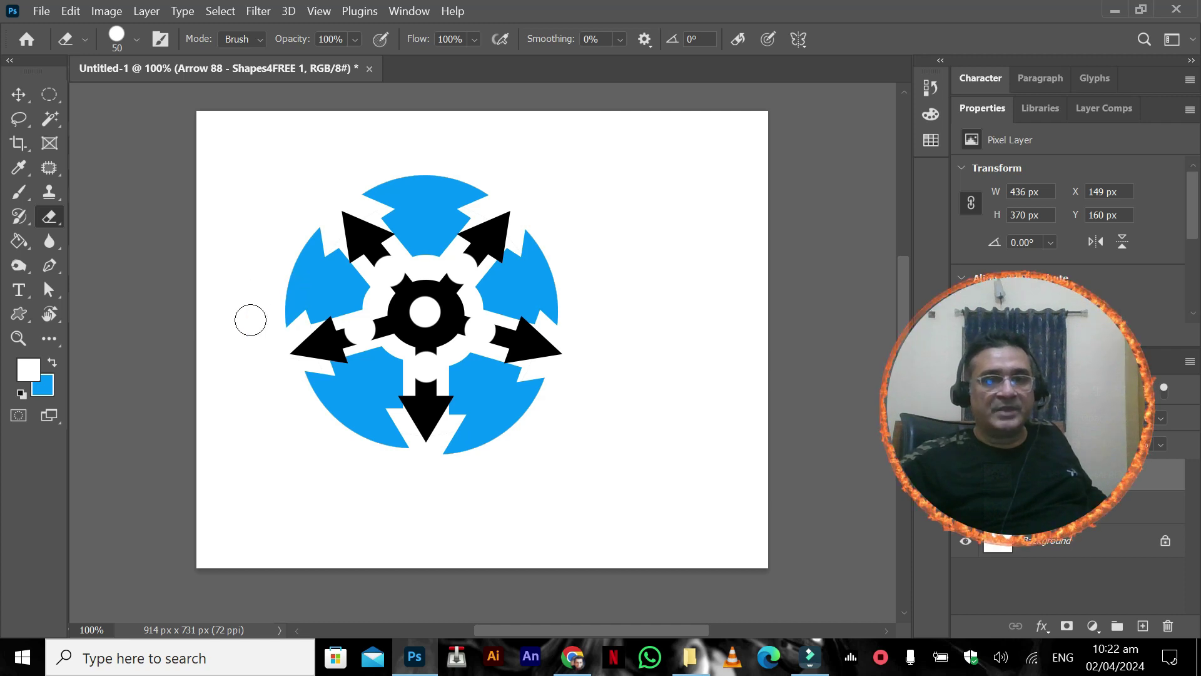
Step: Erase all the remaining black parts of the arrow shape, leaving only the five blue segments
drag(465, 222, 279, 316)
mouse_move(327, 234)
mouse_down()
mouse_move(387, 205)
mouse_move(342, 269)
mouse_move(364, 236)
mouse_move(451, 384)
mouse_move(420, 414)
mouse_move(405, 324)
mouse_move(446, 450)
mouse_move(492, 359)
mouse_move(446, 382)
mouse_move(459, 316)
mouse_move(378, 361)
mouse_move(417, 316)
mouse_move(336, 336)
mouse_move(426, 299)
mouse_move(307, 351)
mouse_move(333, 359)
mouse_move(437, 305)
mouse_move(475, 236)
mouse_move(528, 223)
mouse_move(491, 257)
mouse_up()
mouse_move(557, 313)
mouse_down()
mouse_move(496, 333)
mouse_move(575, 371)
mouse_up()
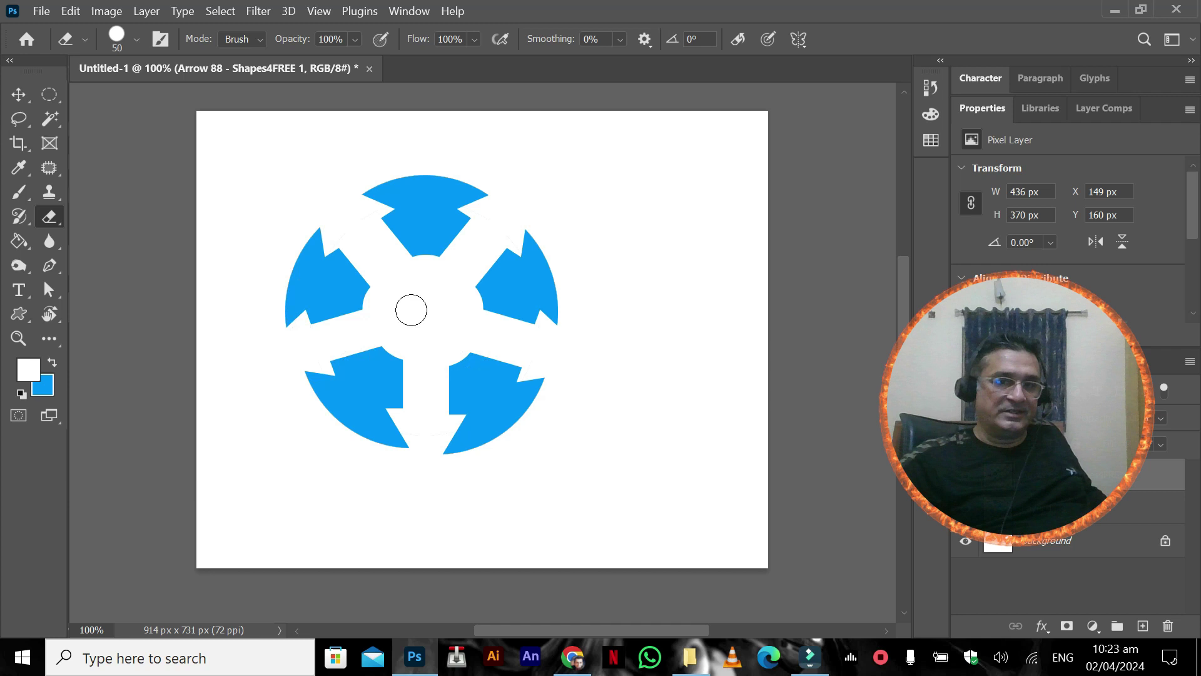
Step: Erase most of the right-hand blue segment on Layer 1, and delete both the circle layer and the arrow layer
click(1054, 508)
mouse_move(518, 330)
mouse_down()
mouse_move(500, 292)
mouse_move(533, 254)
mouse_up()
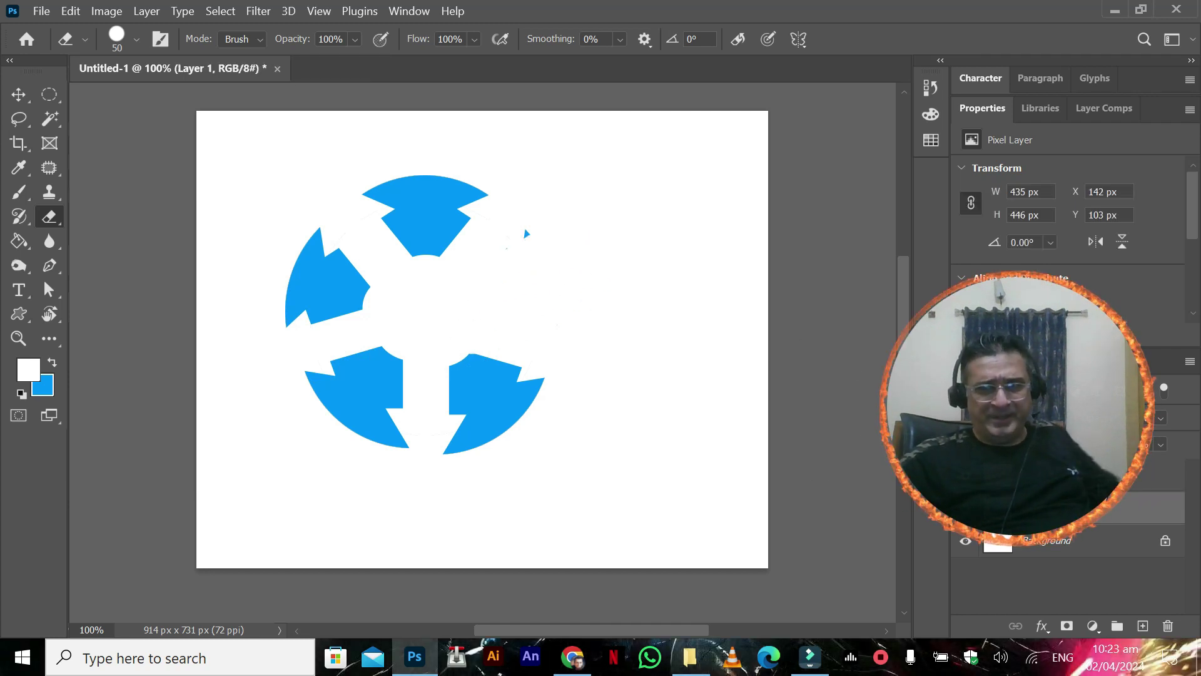
shift+click(1054, 476)
drag(1095, 507, 1168, 626)
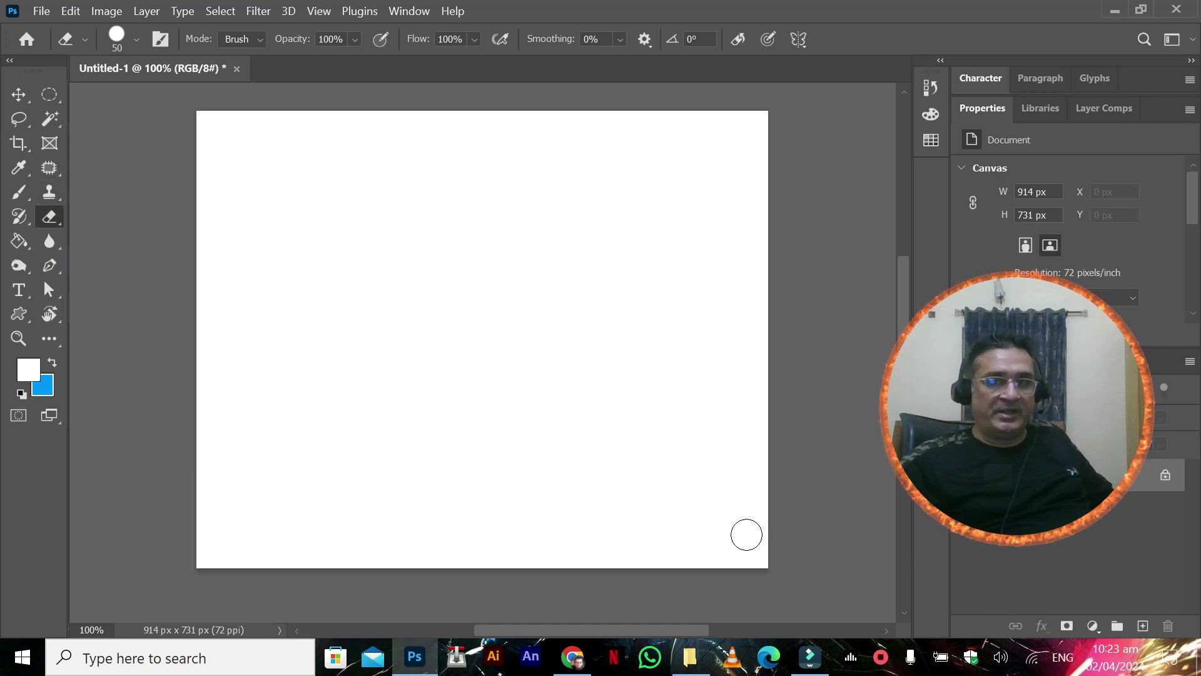
Step: Add a new layer and draw a closed upside-down L shape about 302 by 314 px with the Pen tool in Shape mode
click(1143, 625)
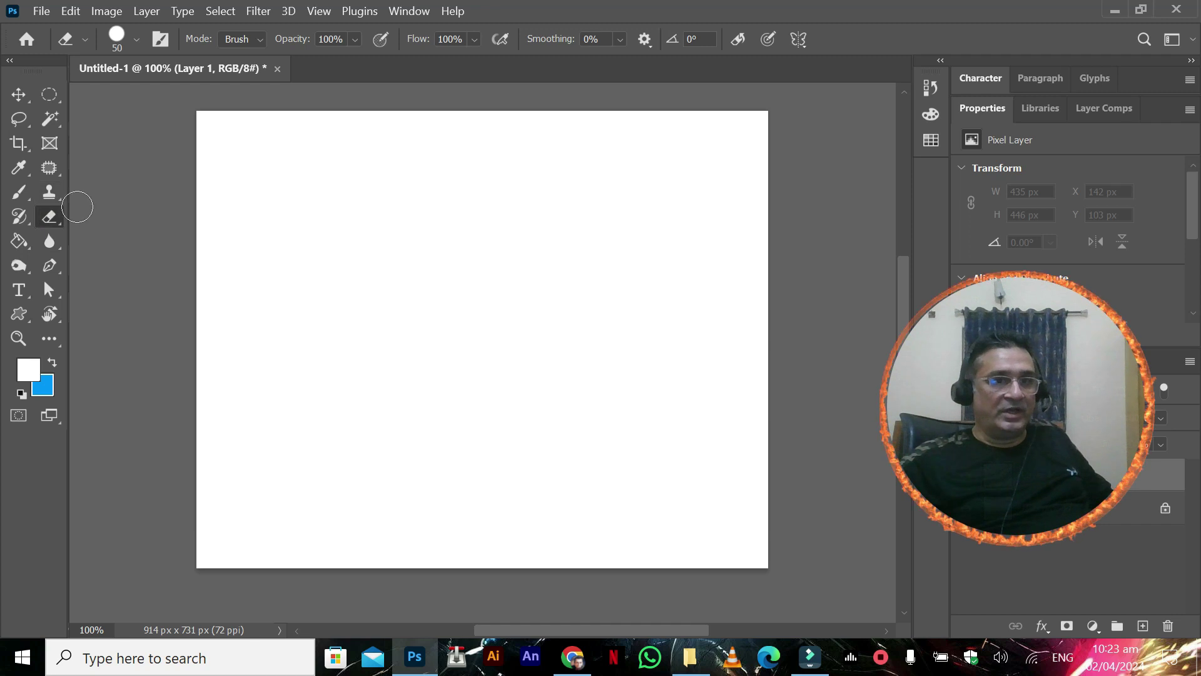
click(48, 268)
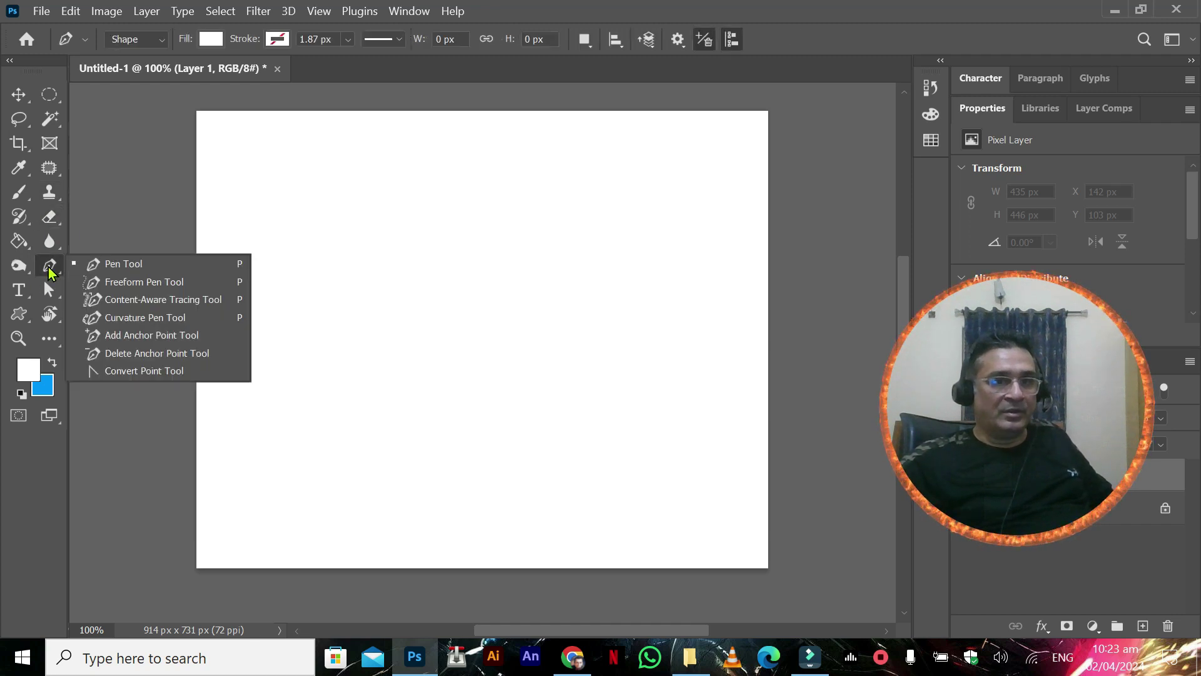
click(100, 268)
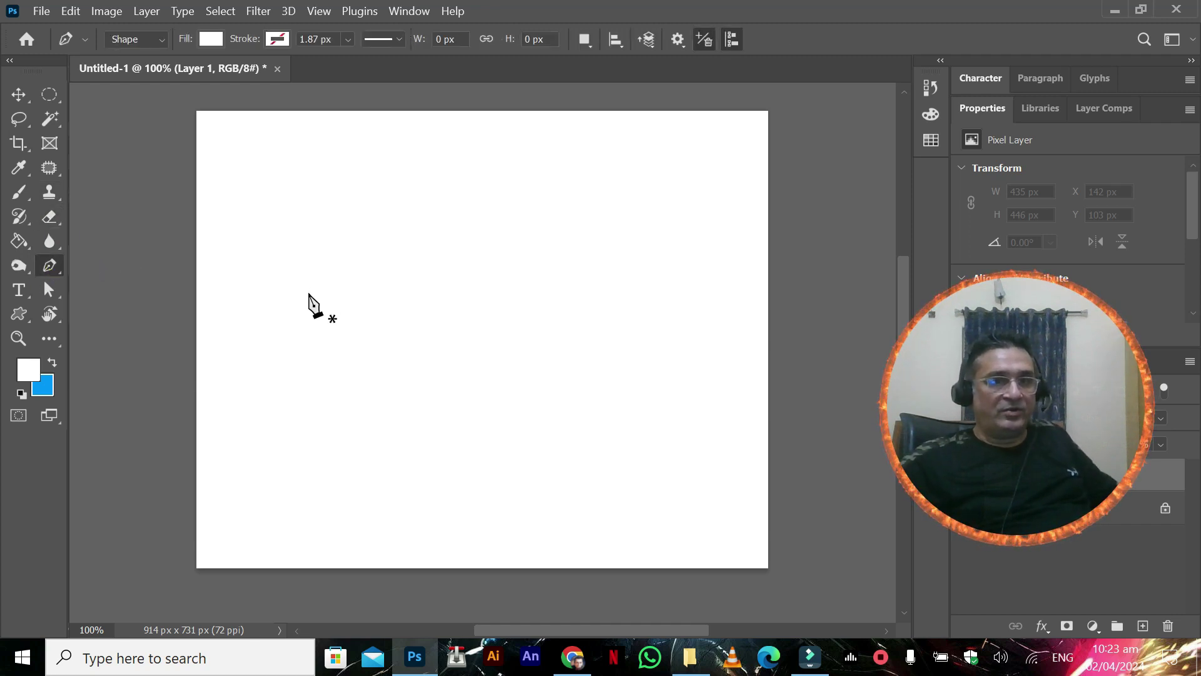
click(289, 229)
click(289, 423)
click(331, 423)
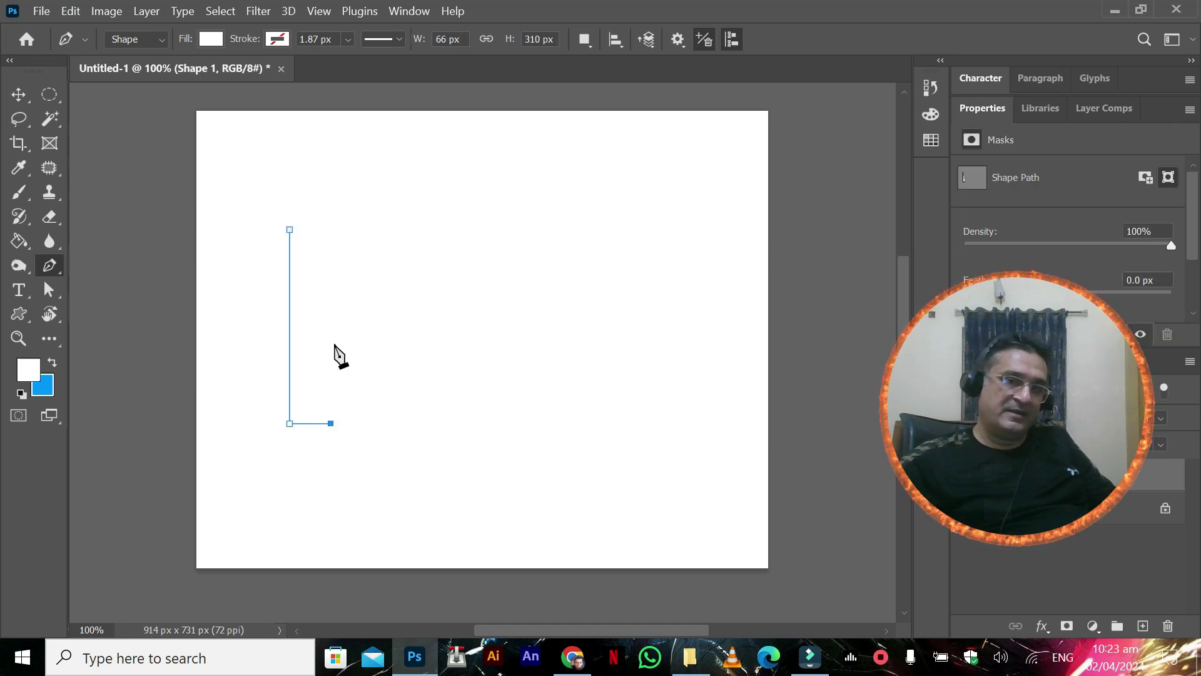
click(331, 301)
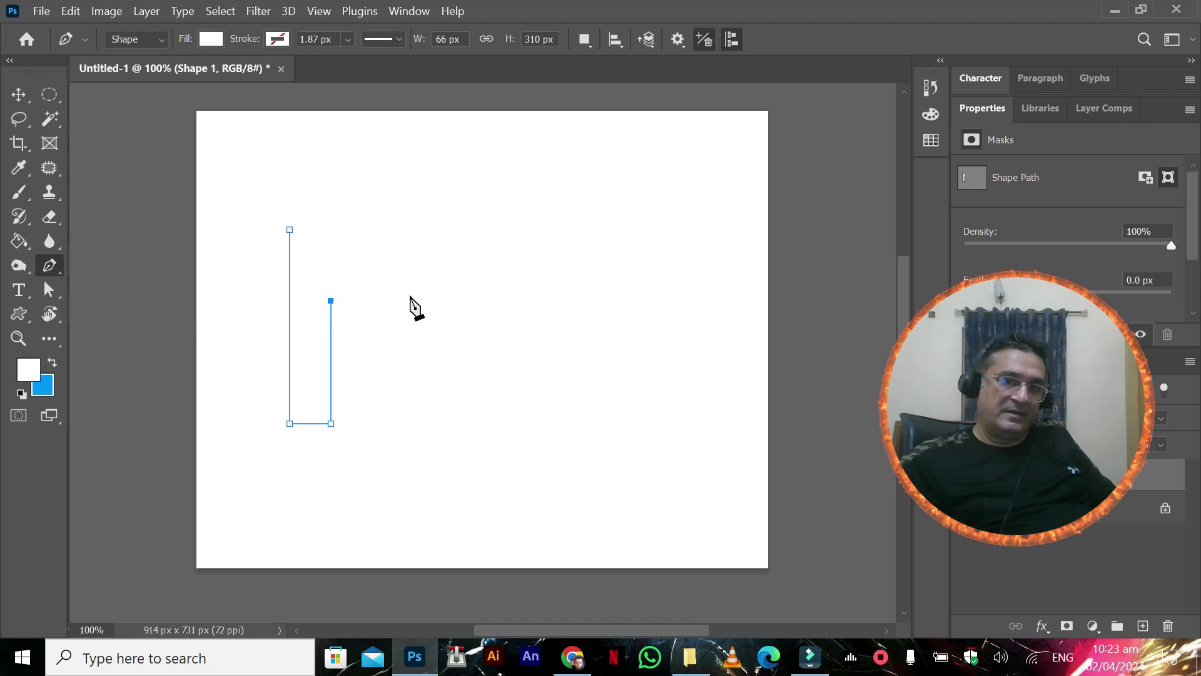
click(478, 300)
click(478, 227)
click(289, 229)
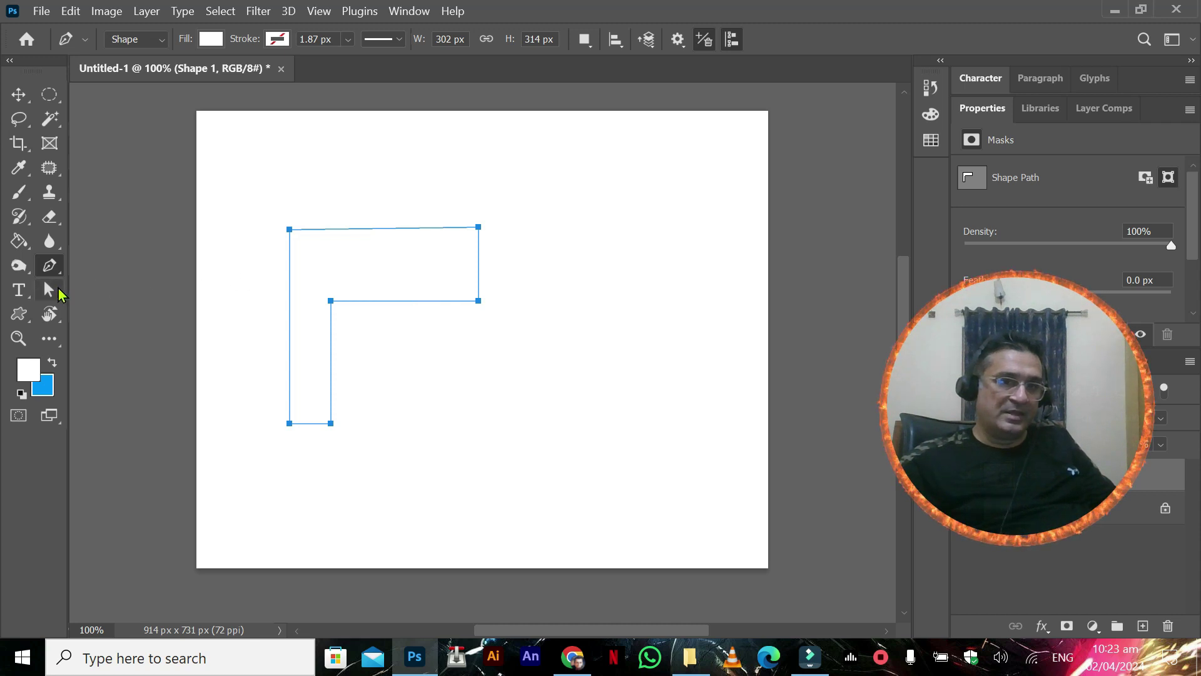
Step: Raise the underside edge of the L shape's horizontal arm by about 40 px, and fill the shape with bright yellow
key(a)
drag(496, 317, 330, 300)
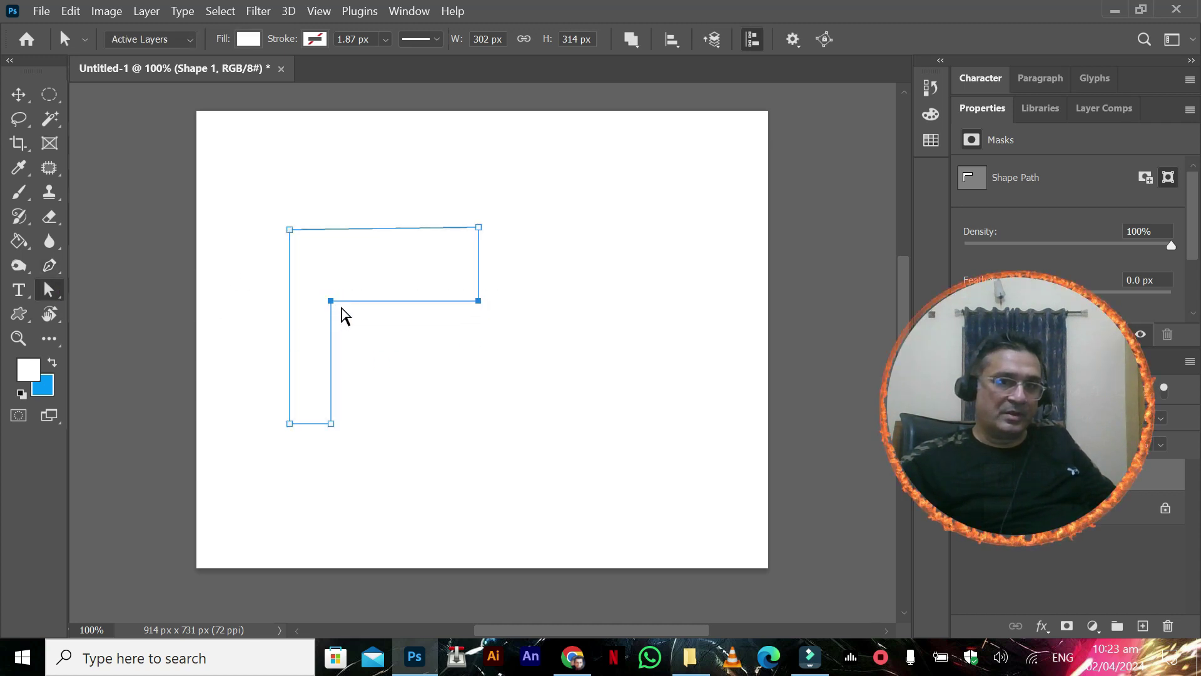
key(shift+Up)
key(shift+Up)
key(shift+Up)
key(shift+Up)
key(shift+Up)
key(shift+Up)
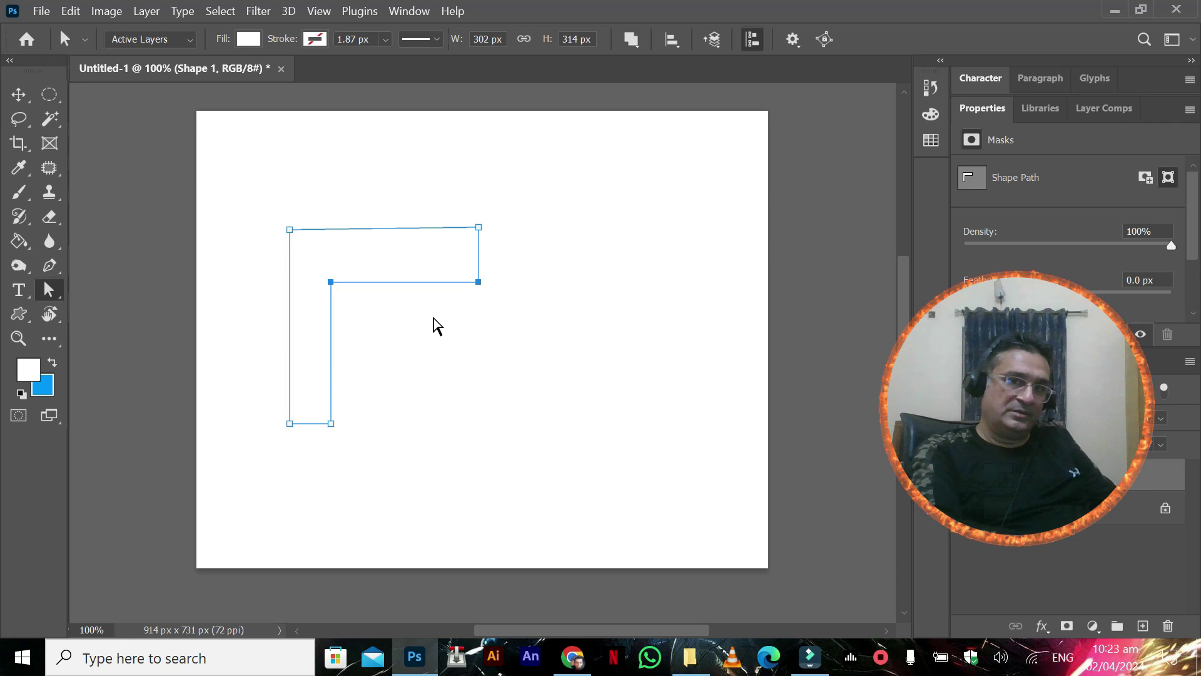
key(shift+Down)
key(shift+Down)
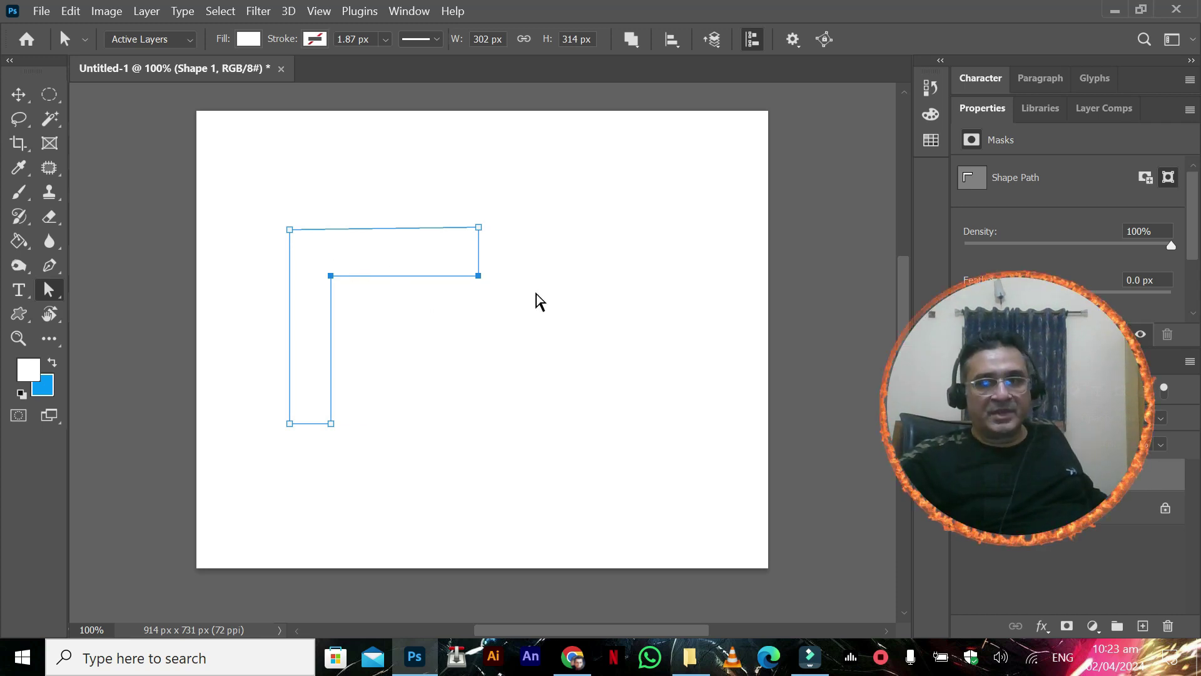
click(250, 43)
click(176, 140)
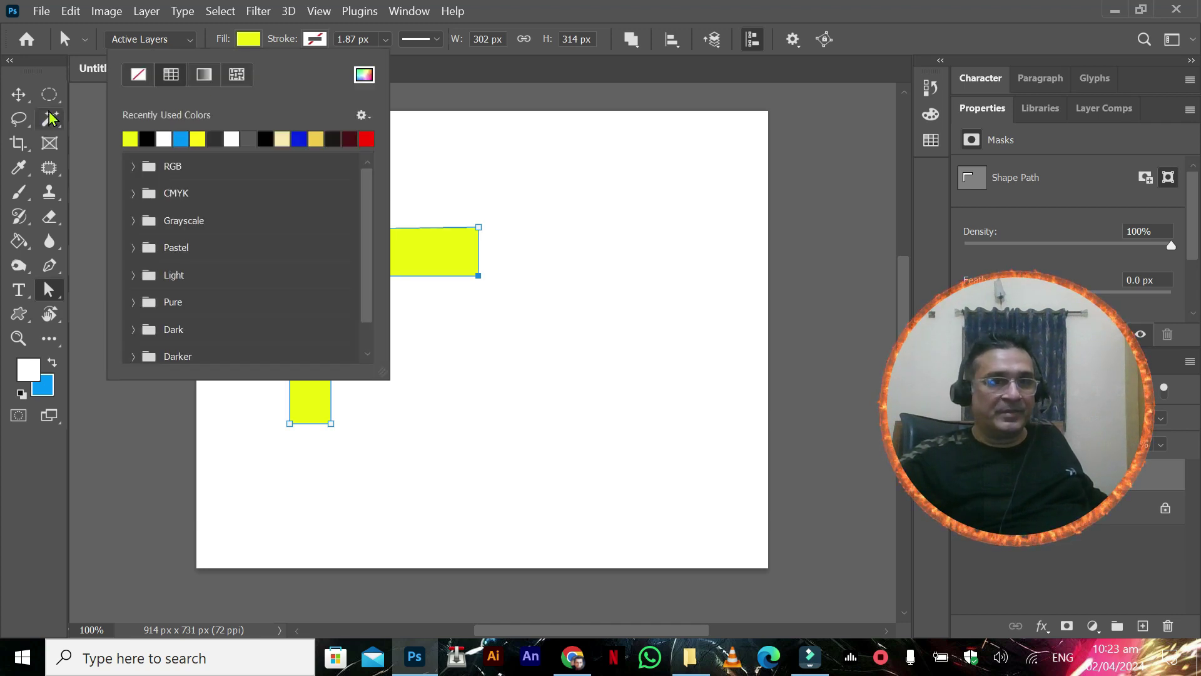
Step: Duplicate the yellow L shape, rotate the copy 180 degrees, and position it so it interlocks with the original
click(22, 95)
drag(314, 248, 379, 355)
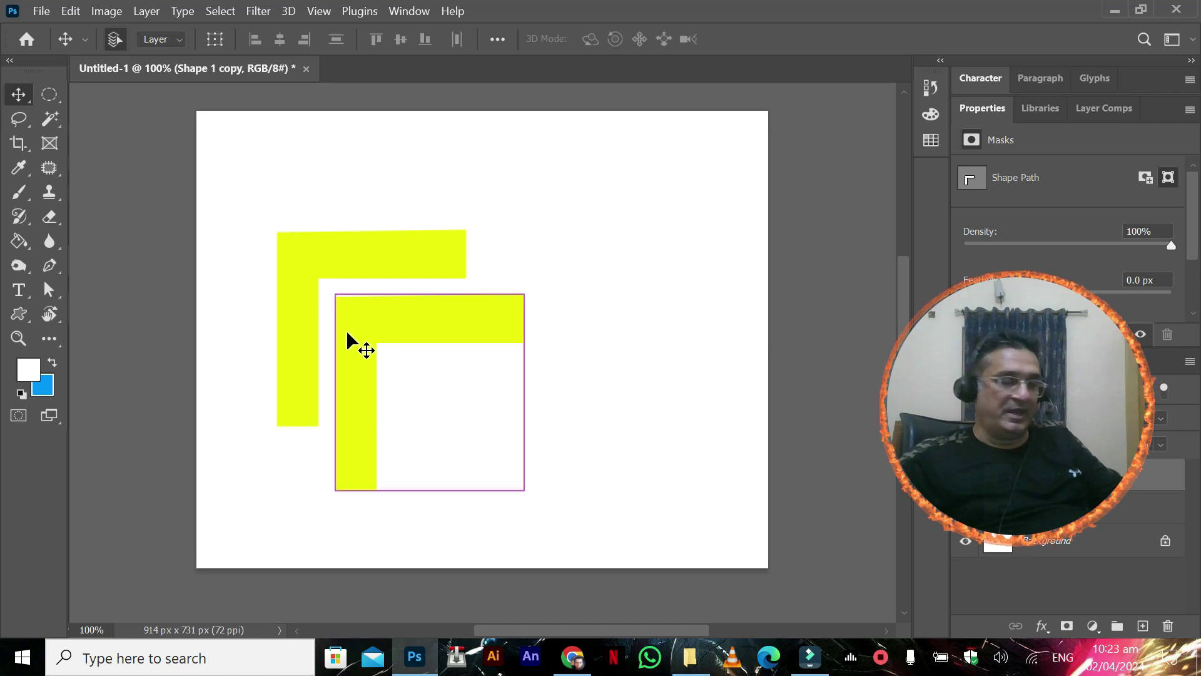
key(ctrl+t)
drag(316, 268, 471, 436)
drag(499, 384, 484, 284)
key(Return)
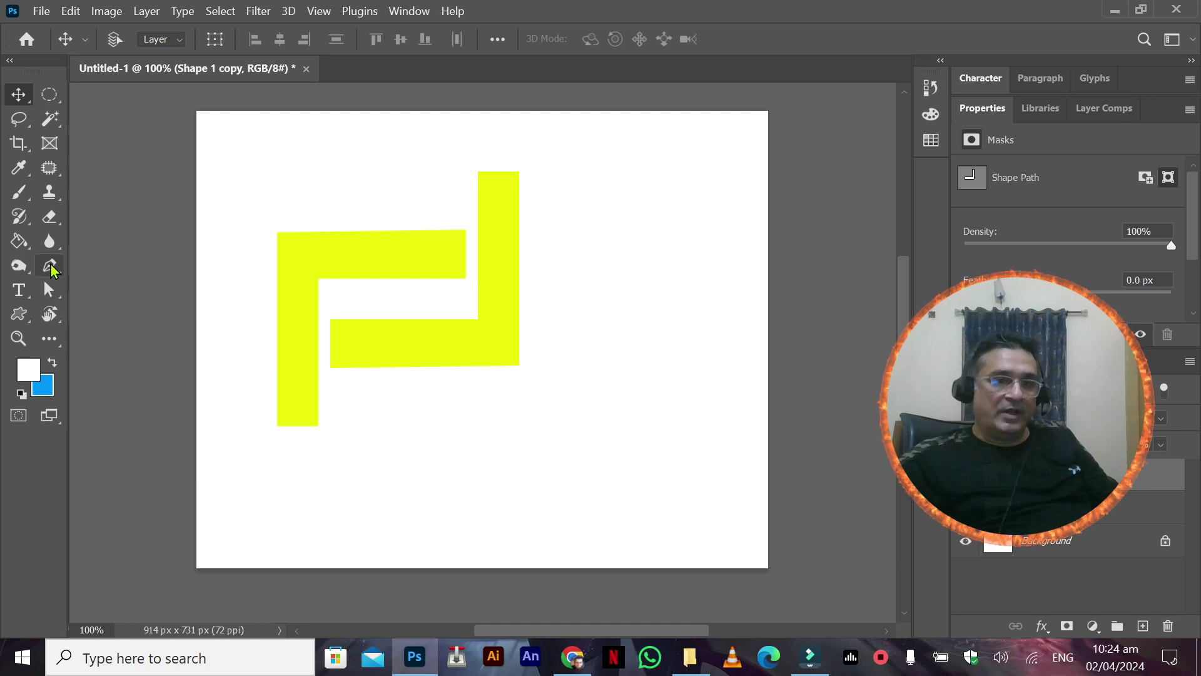
click(50, 297)
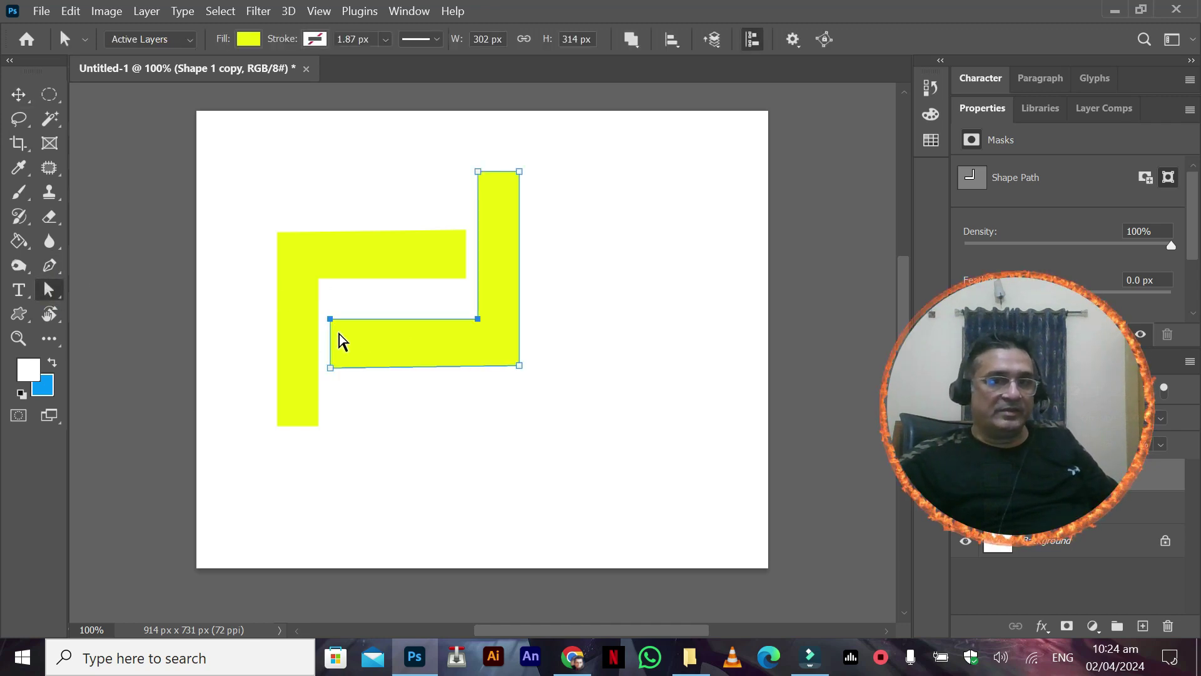
drag(477, 320, 465, 280)
key(ctrl+z)
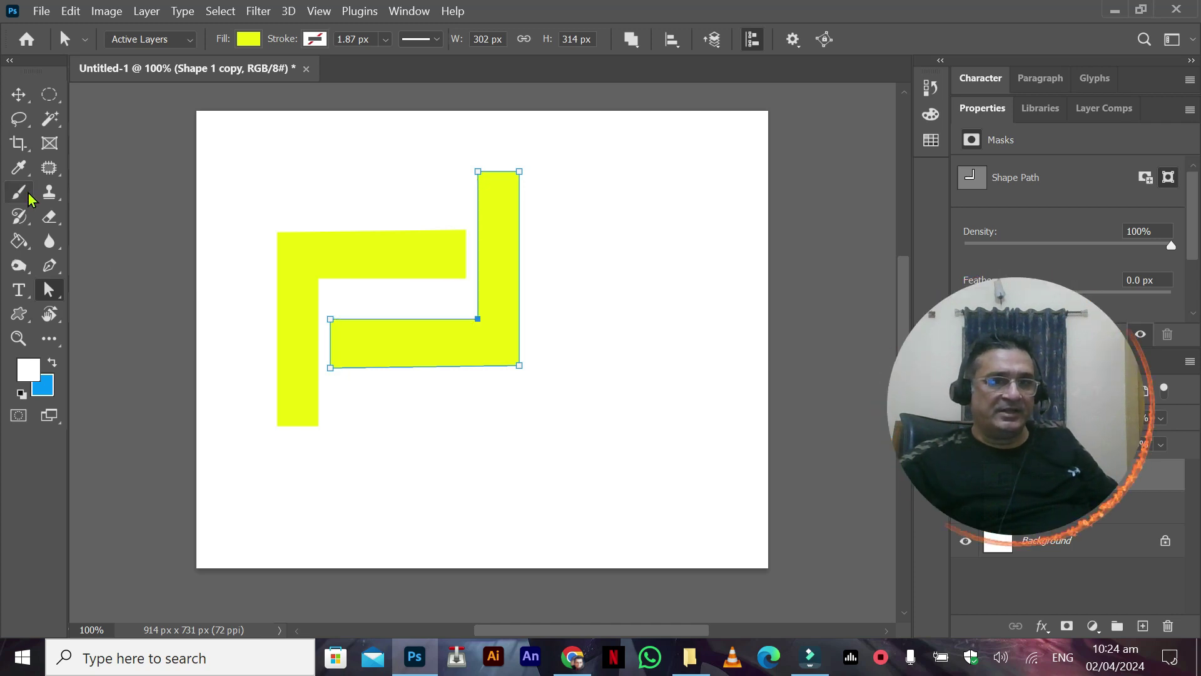
Step: Add anchor points along the inner and outer edges of both arms of the rotated yellow copy
click(50, 265)
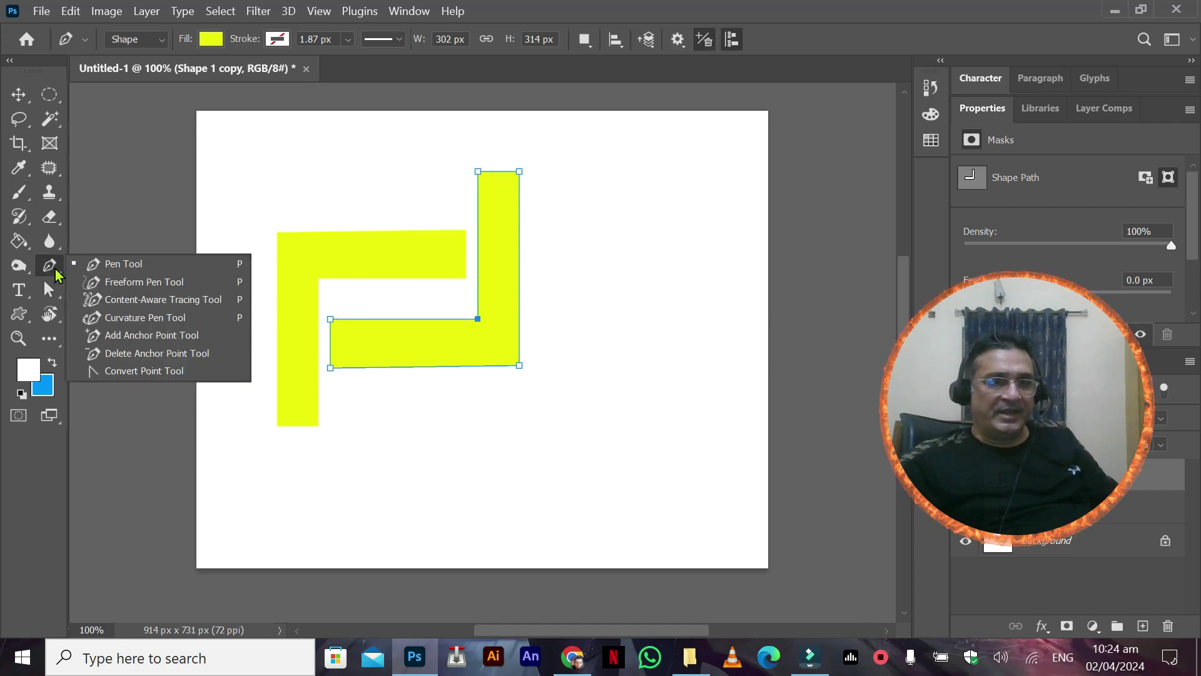
click(141, 337)
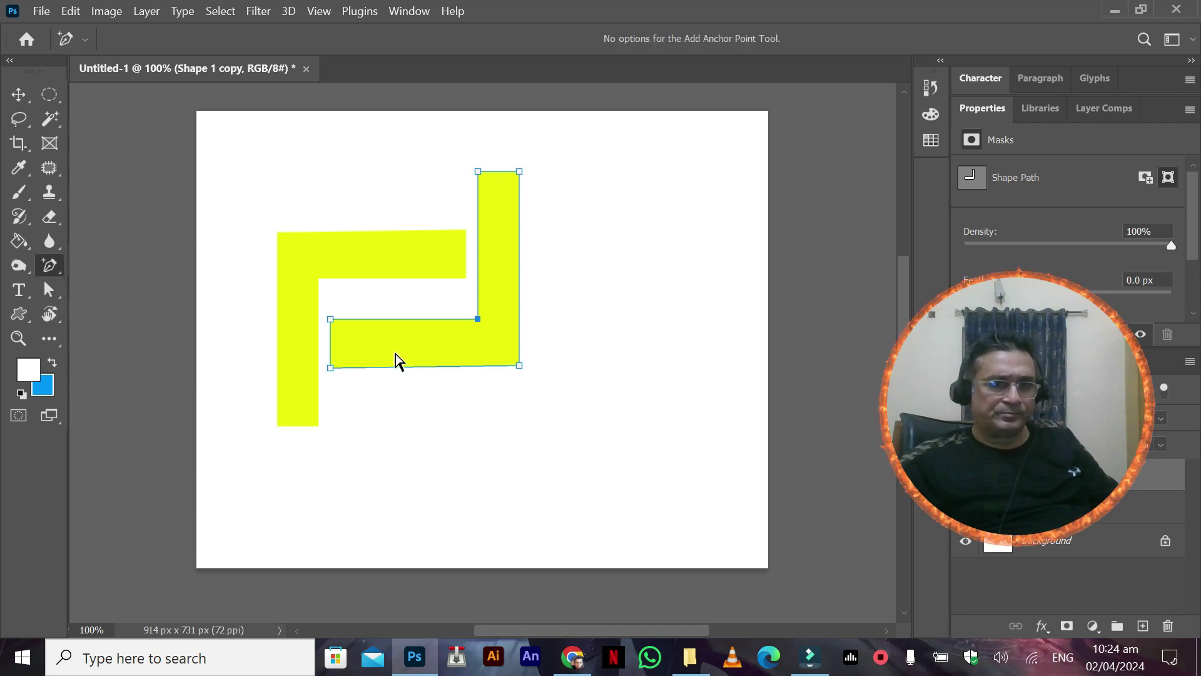
click(399, 319)
click(478, 236)
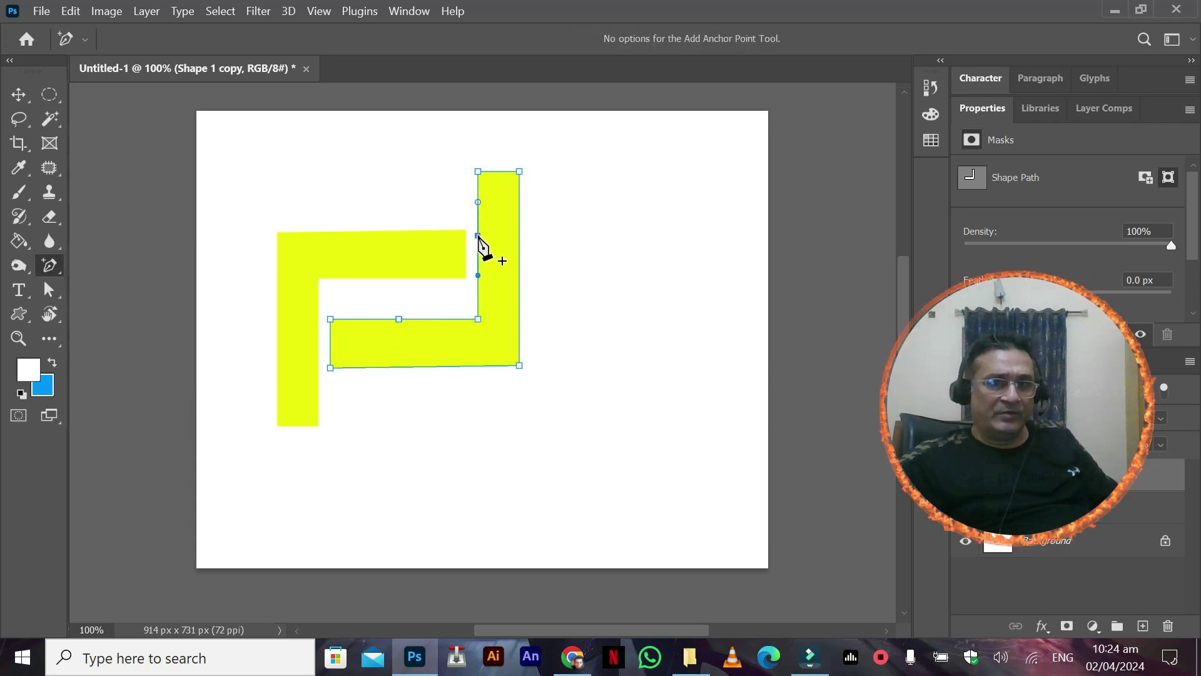
click(519, 243)
click(469, 366)
click(370, 368)
Step: Delete all the added anchor points except the bottom-edge one, and re-add points on both inner edges and the vertical arm's outer edge
right_click(49, 268)
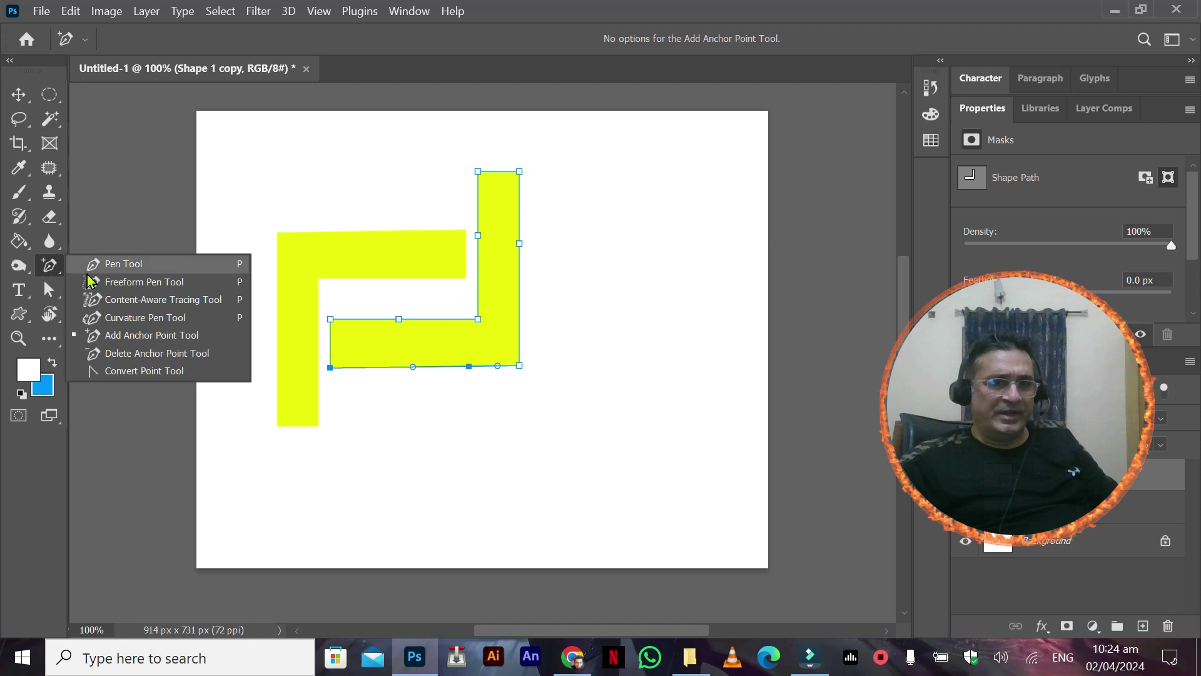
click(110, 354)
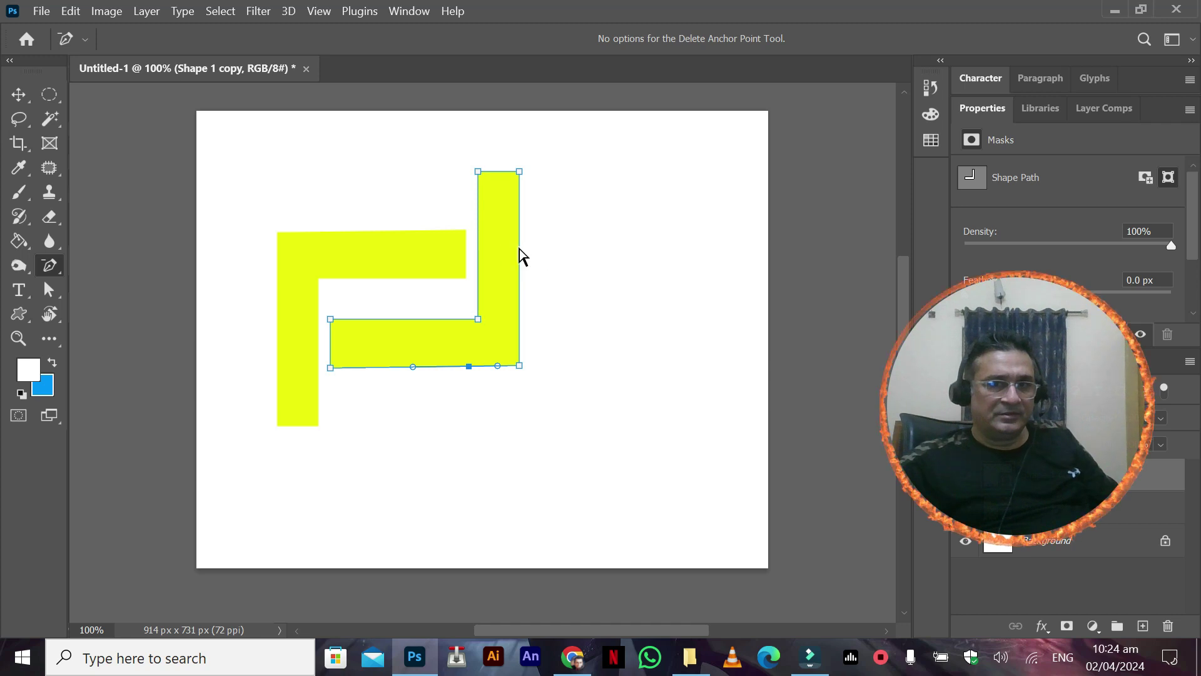
right_click(55, 271)
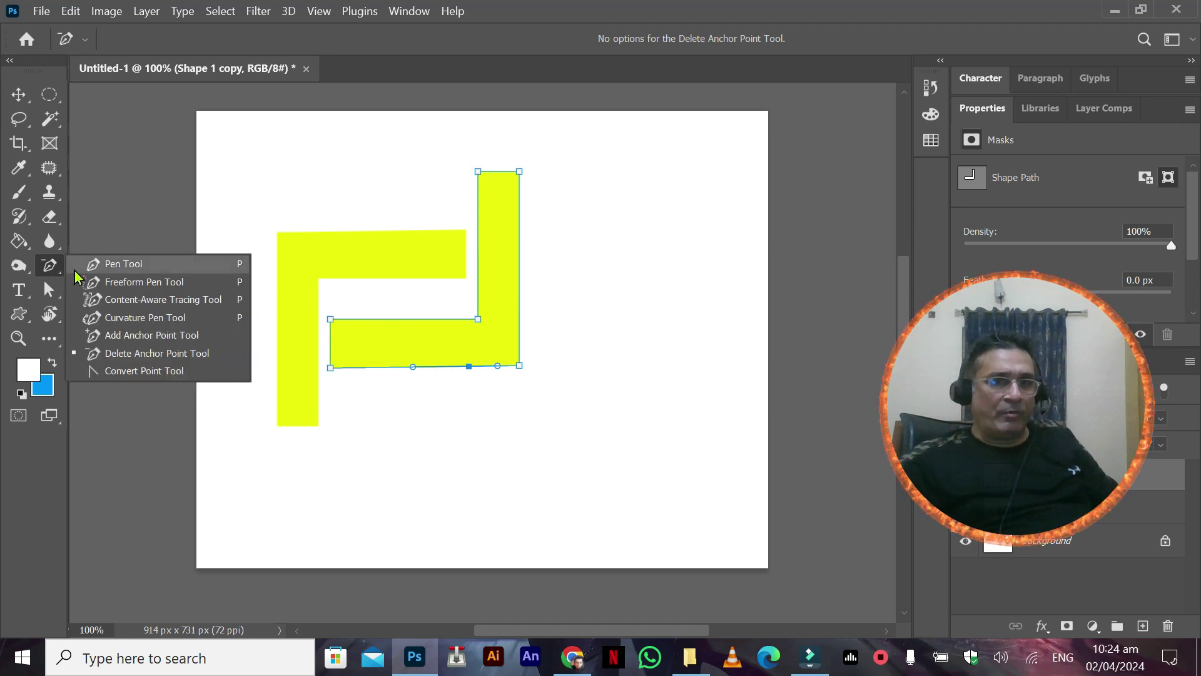
click(134, 336)
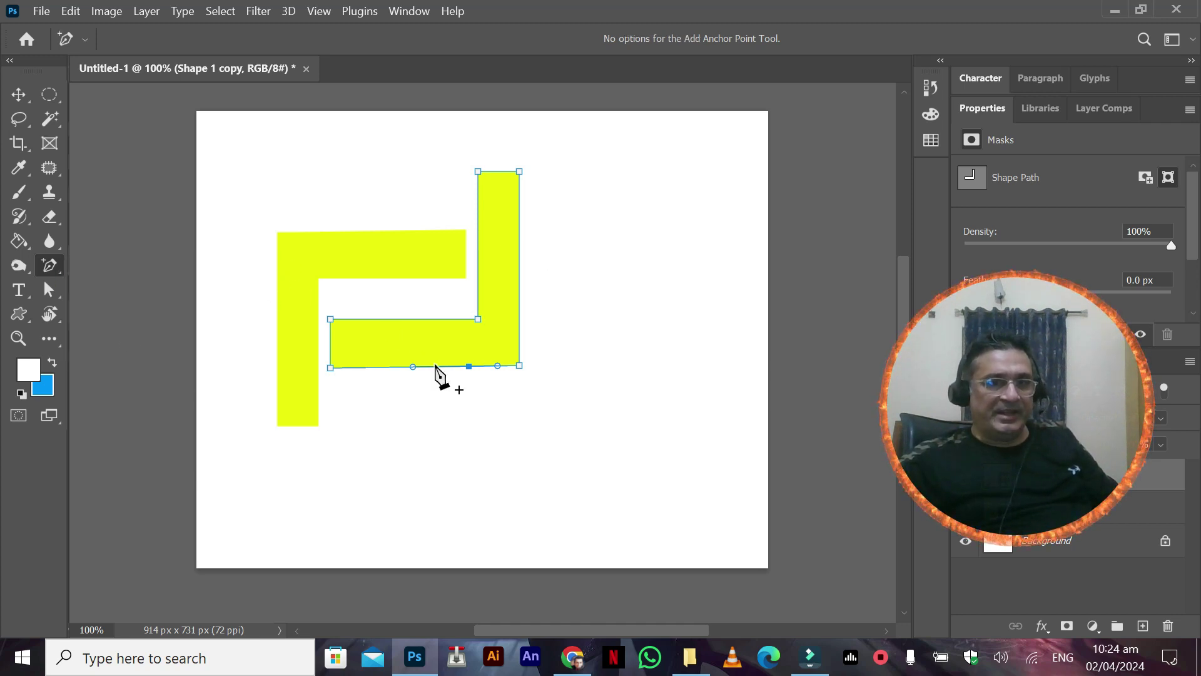
click(402, 319)
click(478, 256)
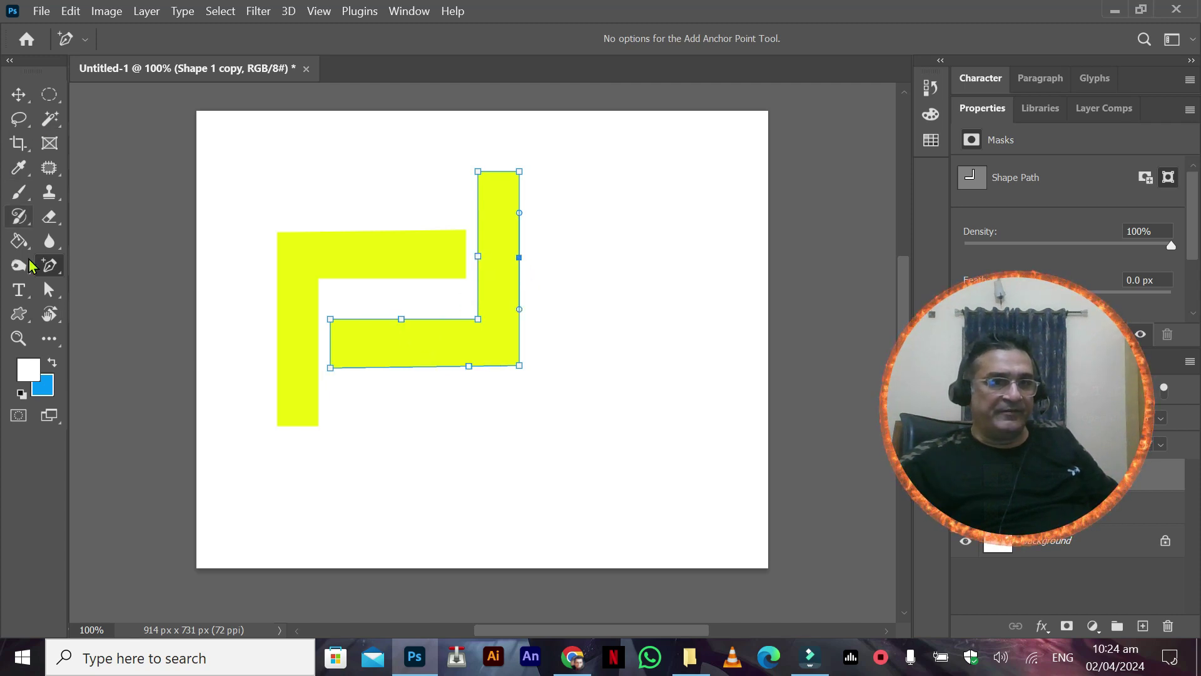
Step: Curve both arms of the rotated copy by moving its upper end points to the right and its left end points downward
drag(448, 158, 579, 187)
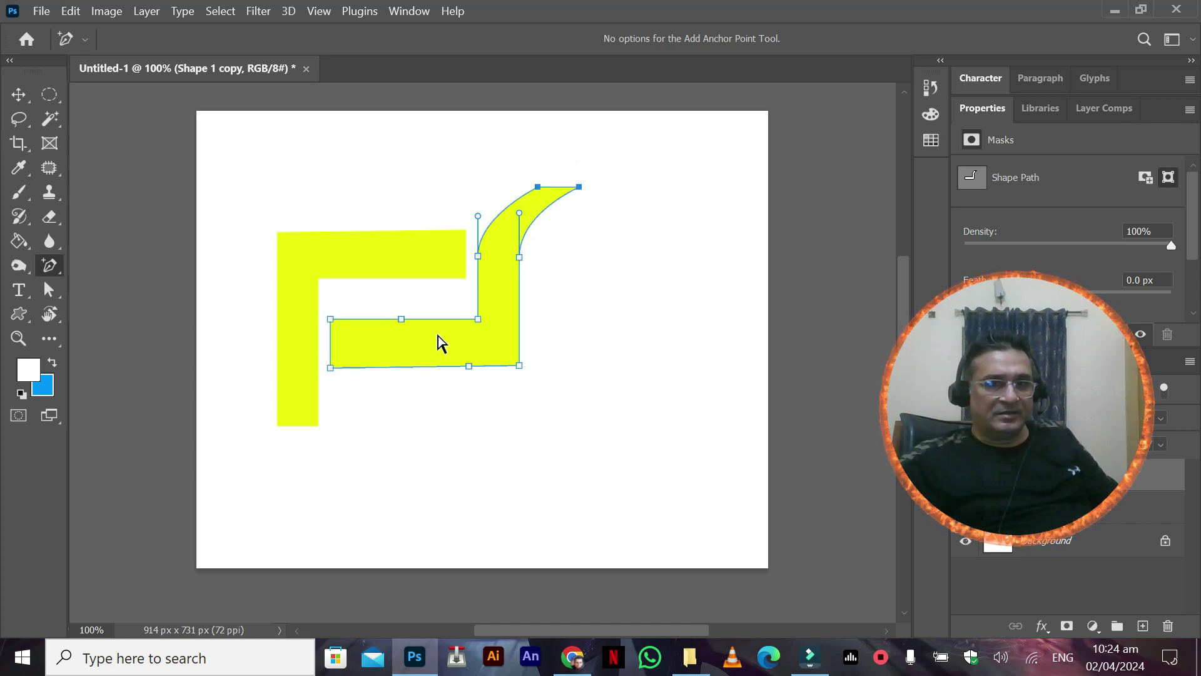
drag(354, 383, 350, 353)
drag(333, 312, 329, 333)
drag(340, 388, 346, 415)
click(237, 355)
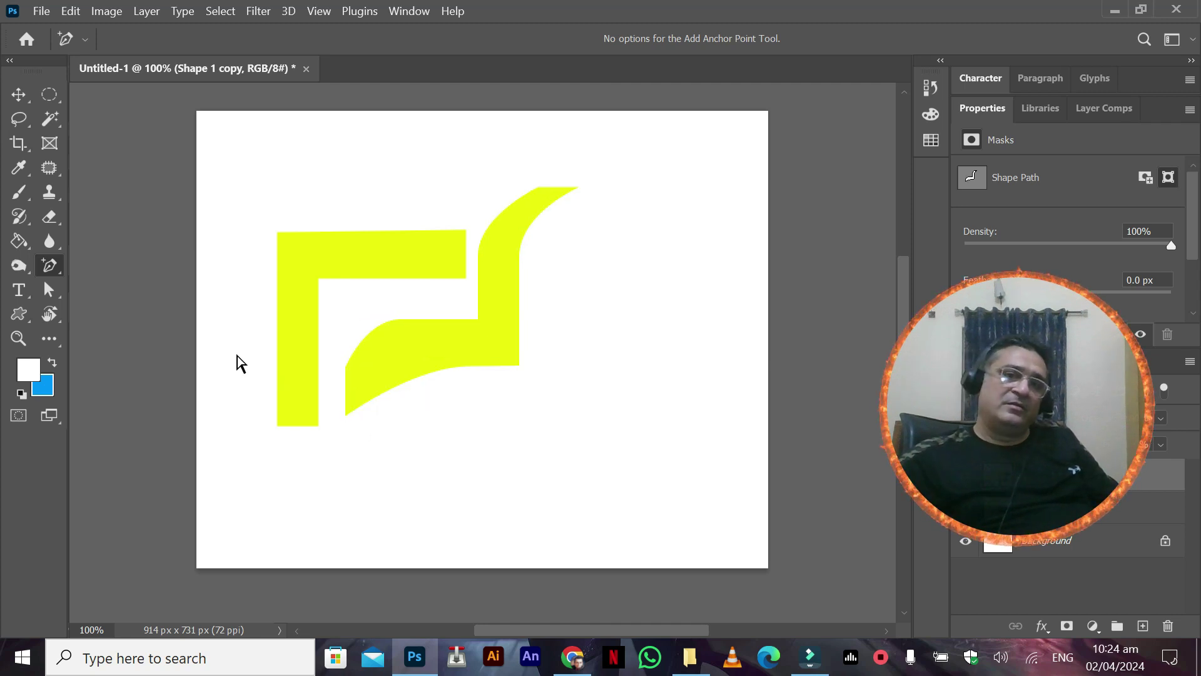
Step: Draw a thin closed curved sliver about 278 by 85 px along the underside of the curved yellow shape with the Pen tool
click(433, 358)
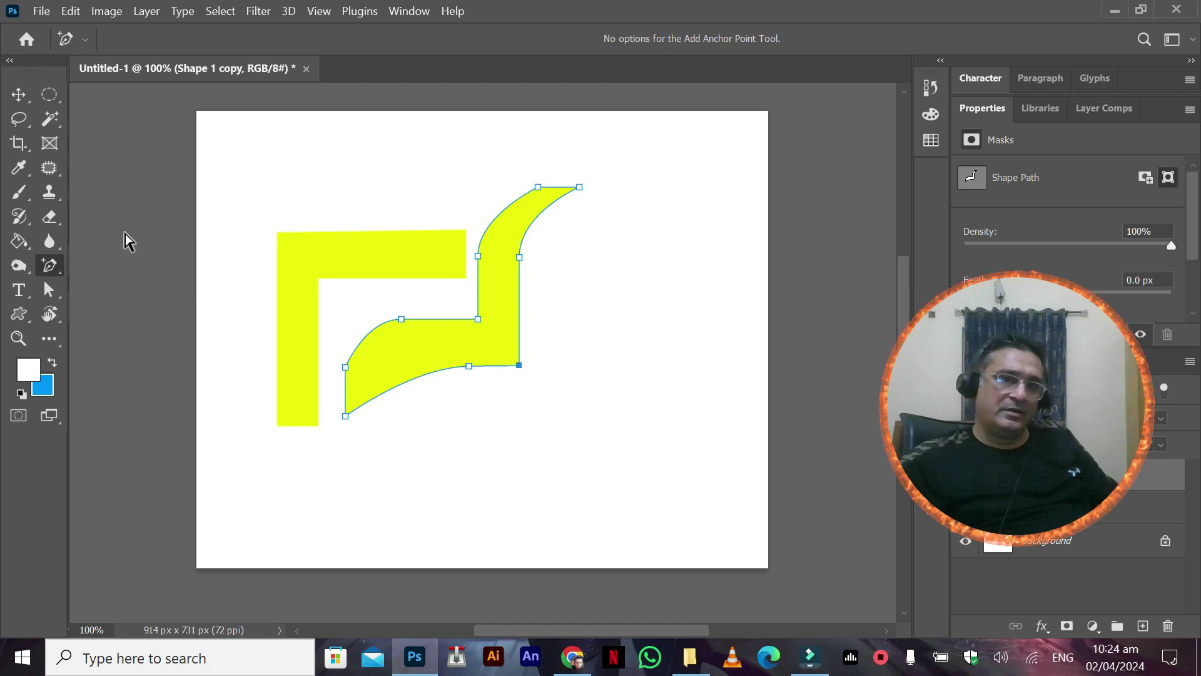
right_click(52, 263)
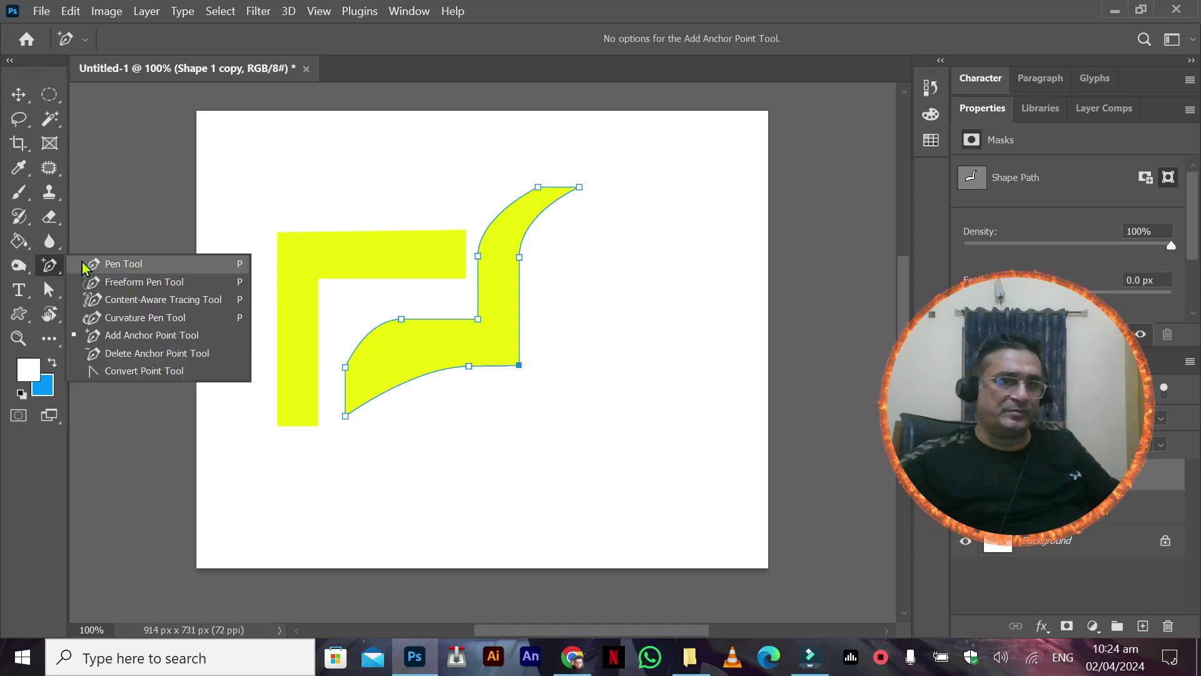
click(86, 261)
key(ctrl+plus)
key(ctrl+plus)
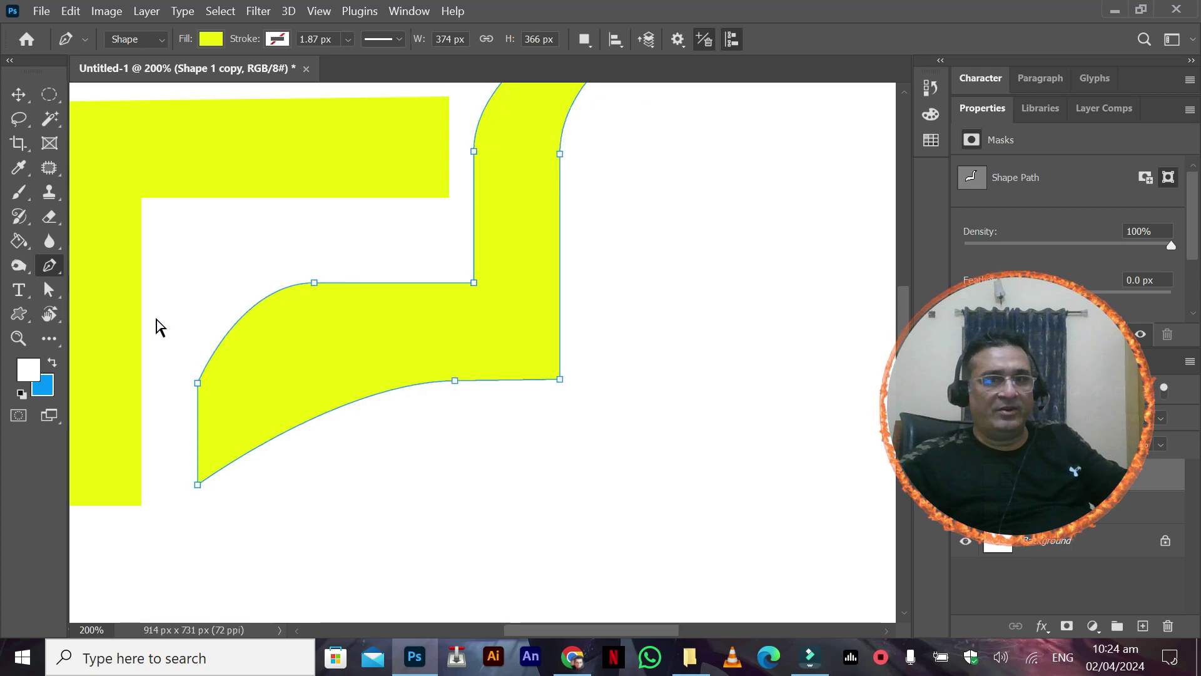
drag(259, 281, 366, 166)
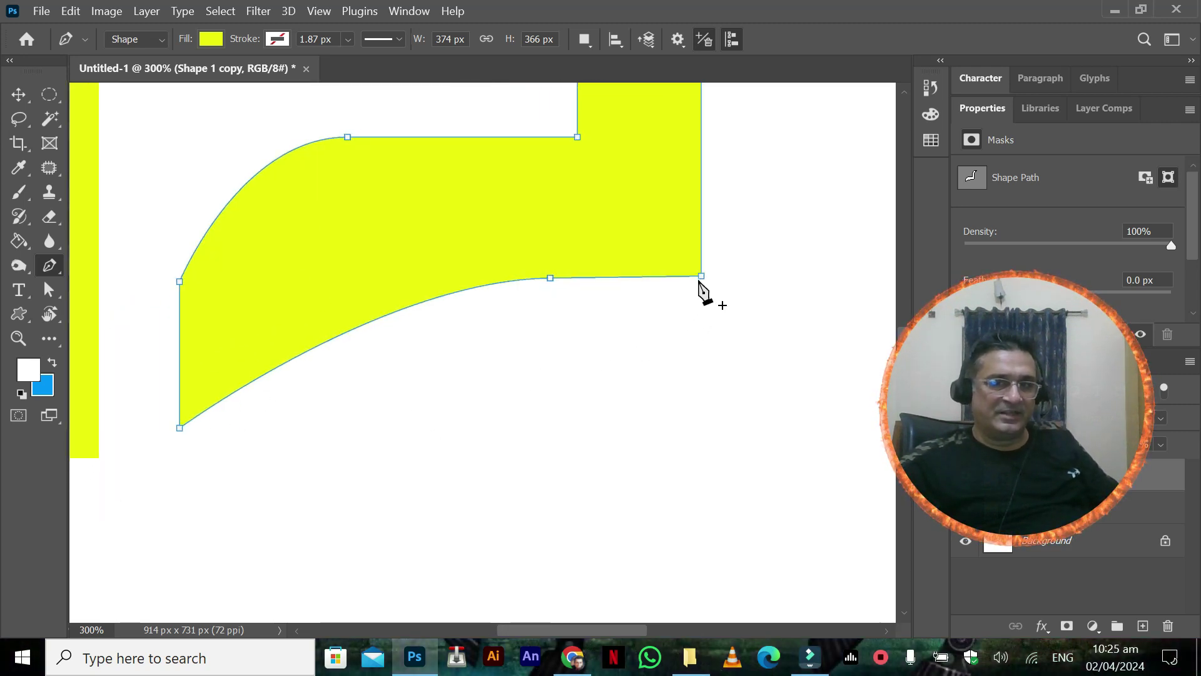
click(185, 429)
drag(527, 321, 655, 314)
click(695, 302)
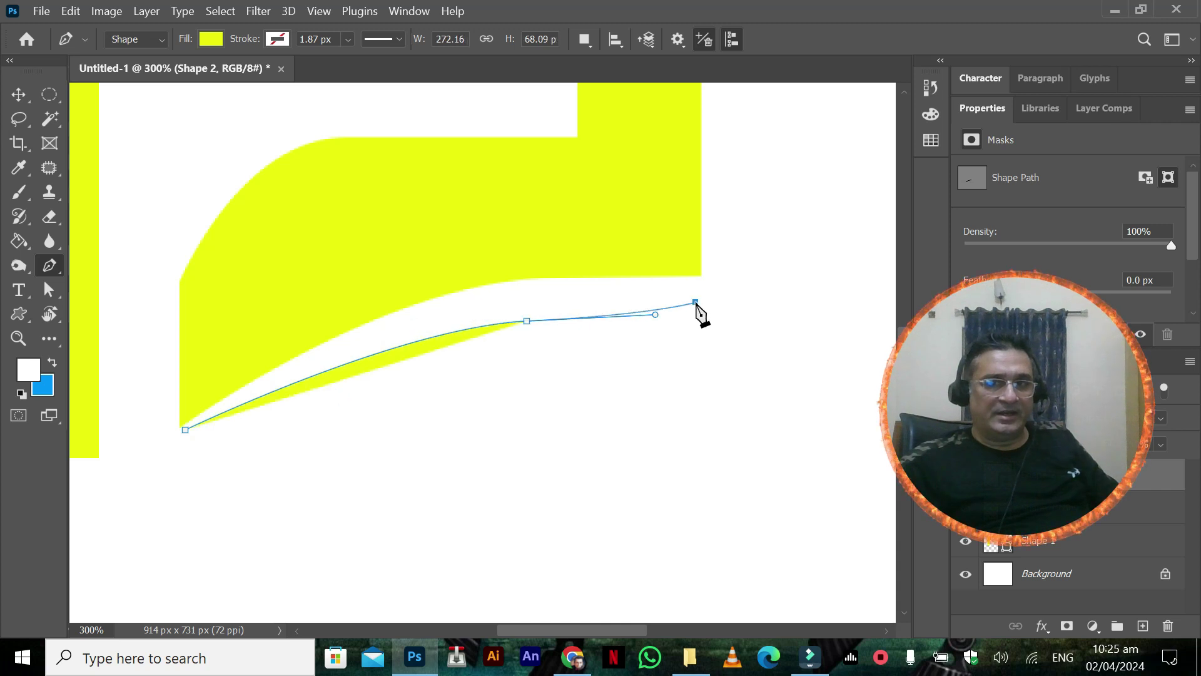
click(699, 276)
drag(408, 300, 302, 348)
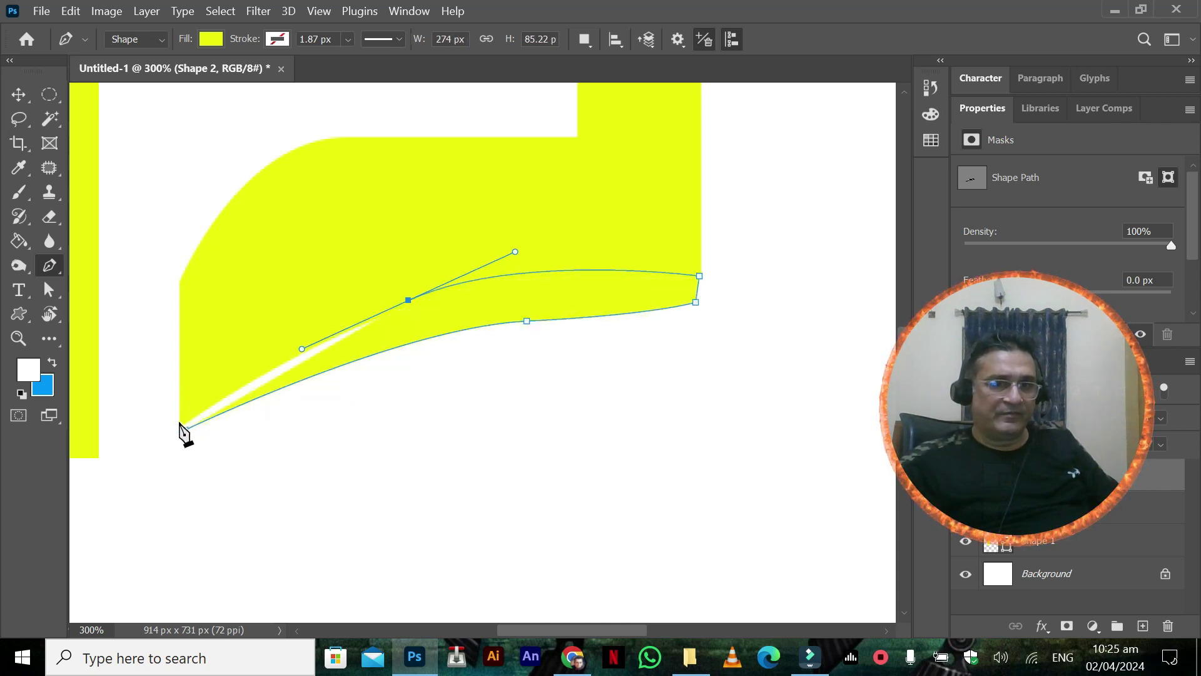
click(180, 426)
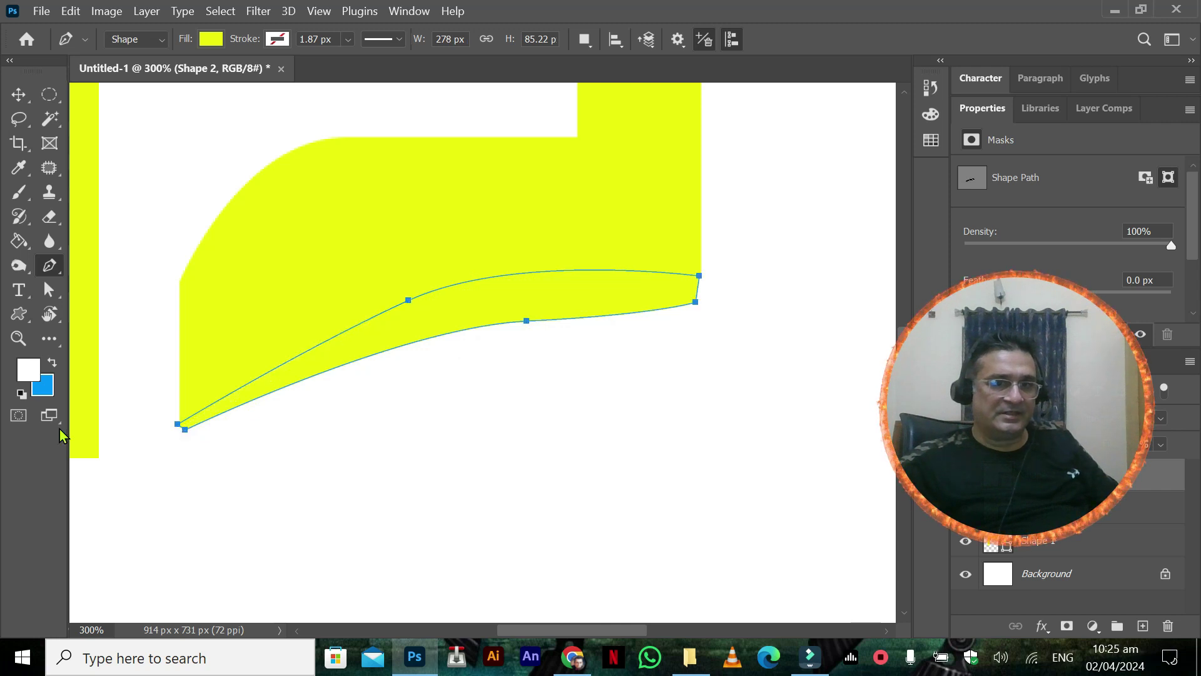
Step: Align the sliver's left tip with the curved shape's lower-left corner, and move the sliver's layer beneath that shape
click(49, 289)
drag(177, 423, 181, 423)
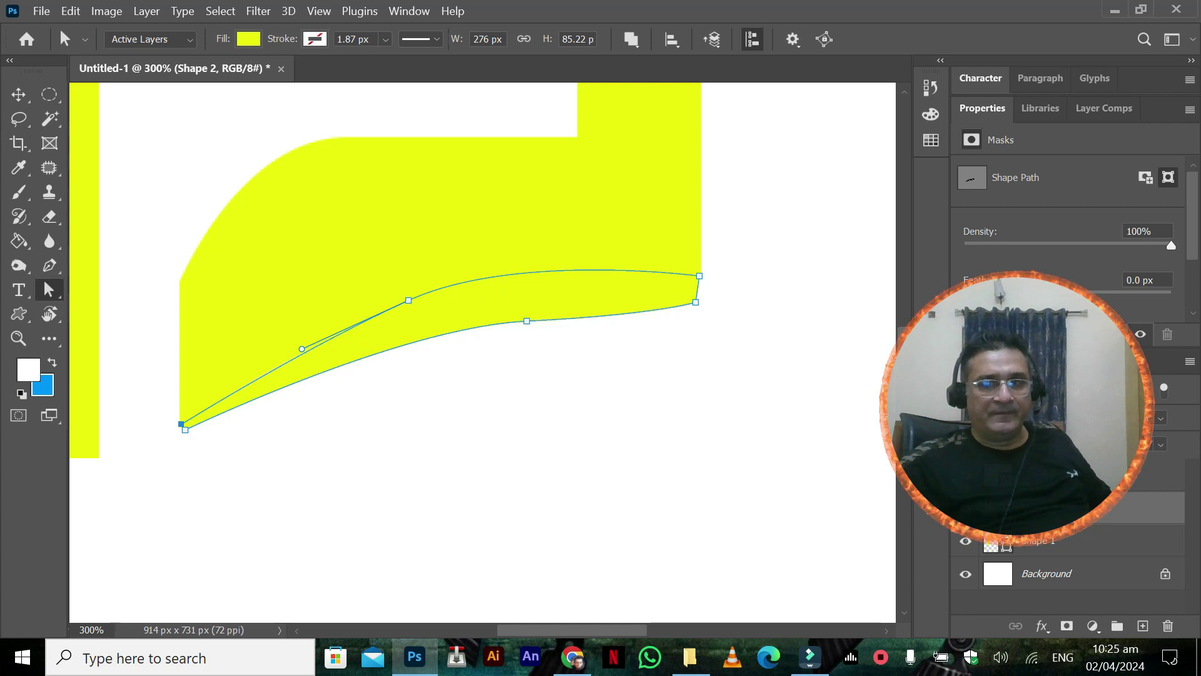
Step: Change the fill color of the curved sliver beneath the yellow shape to golden orange
double_click(998, 507)
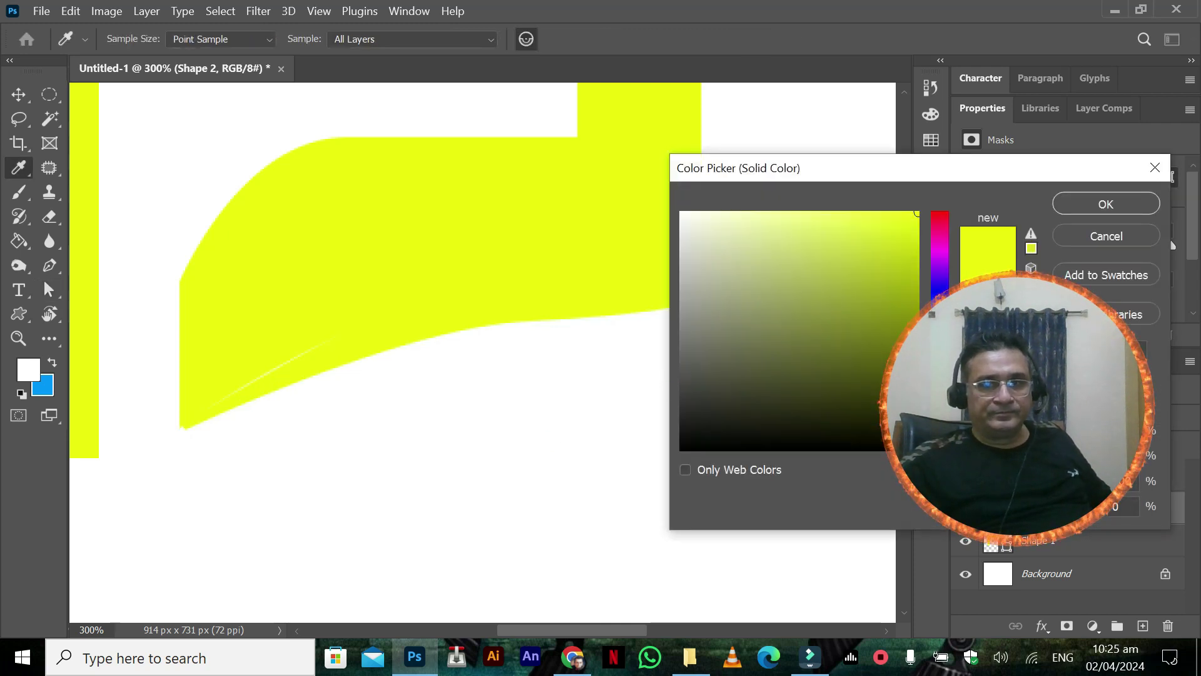
drag(941, 407, 940, 420)
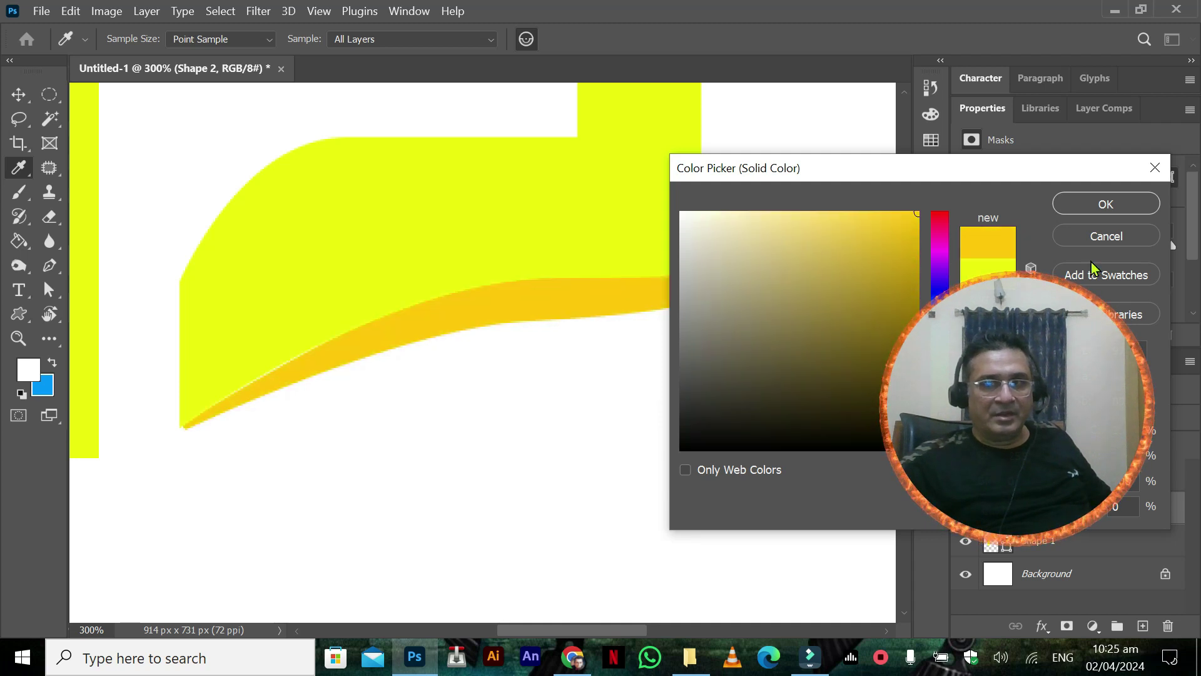
click(1086, 204)
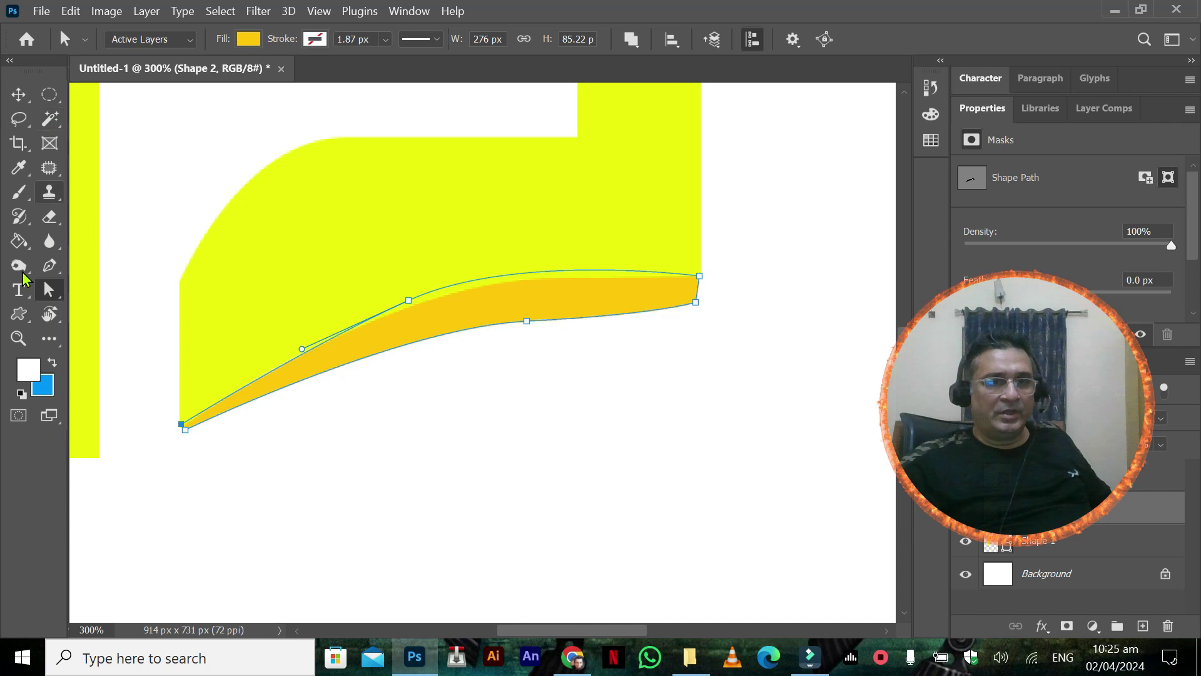
Step: Slim the sliver by raising its lower edge's middle anchor point, adjusting that point's curve handle and nudging the lower-right corner point
drag(525, 324, 539, 311)
drag(412, 316, 350, 338)
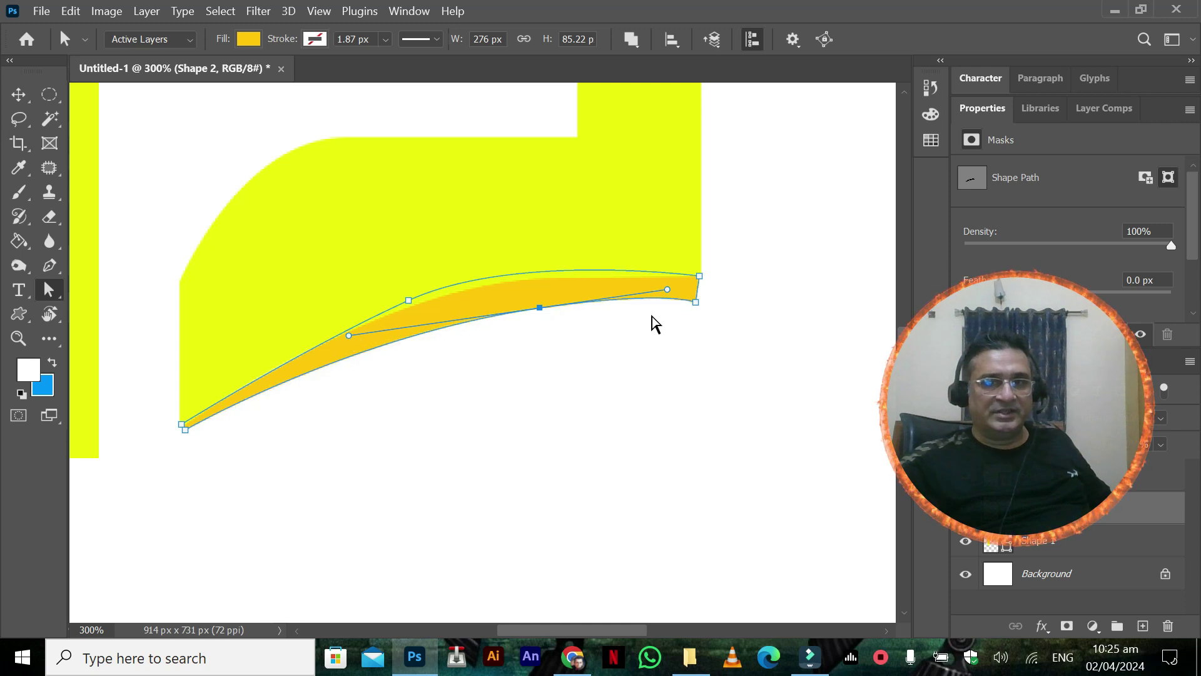
click(700, 276)
click(697, 303)
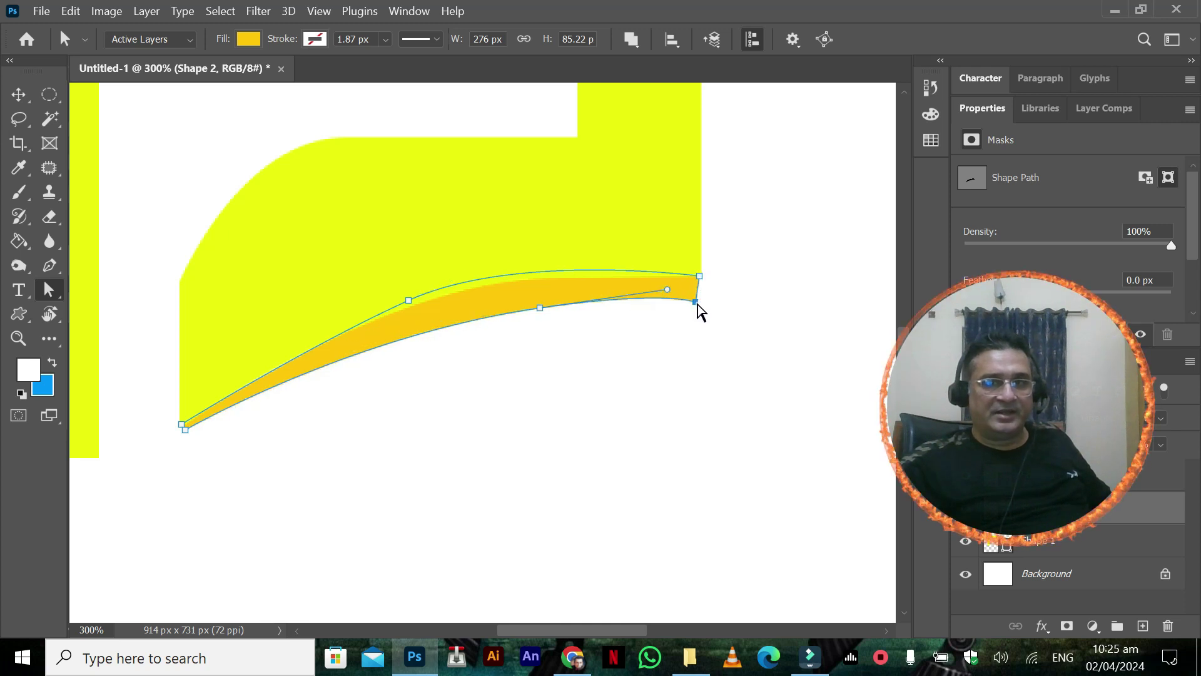
drag(697, 303, 700, 298)
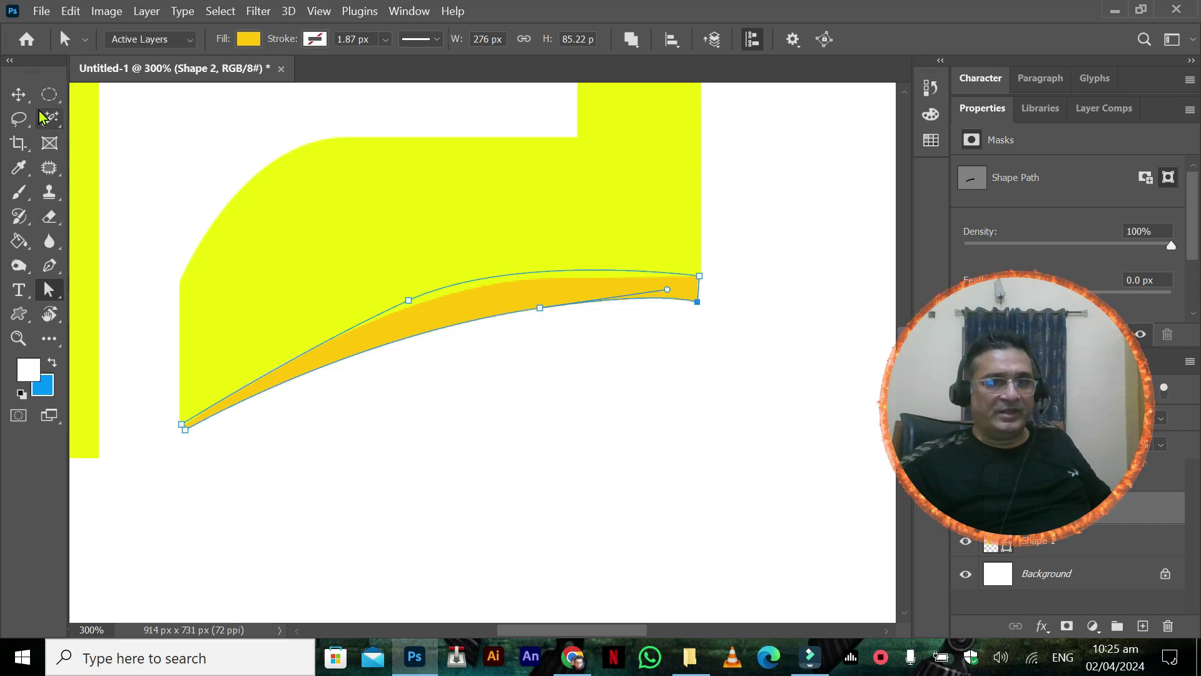
click(259, 471)
Step: Draw a closed L-shaped strip about 236 by 232 px along the inner edges of the angular yellow shape with the Pen tool, beveling its right end
scroll(270, 476, up, 9)
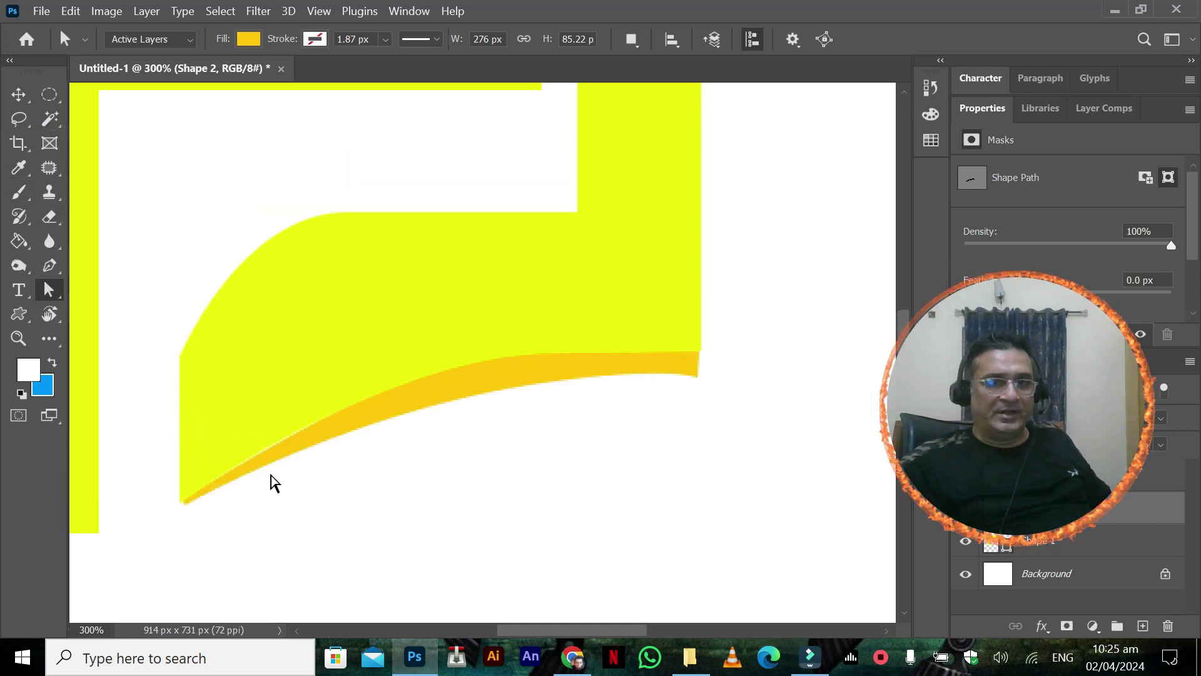
scroll(269, 471, up, 7)
scroll(269, 470, down, 4)
scroll(268, 470, down, 1)
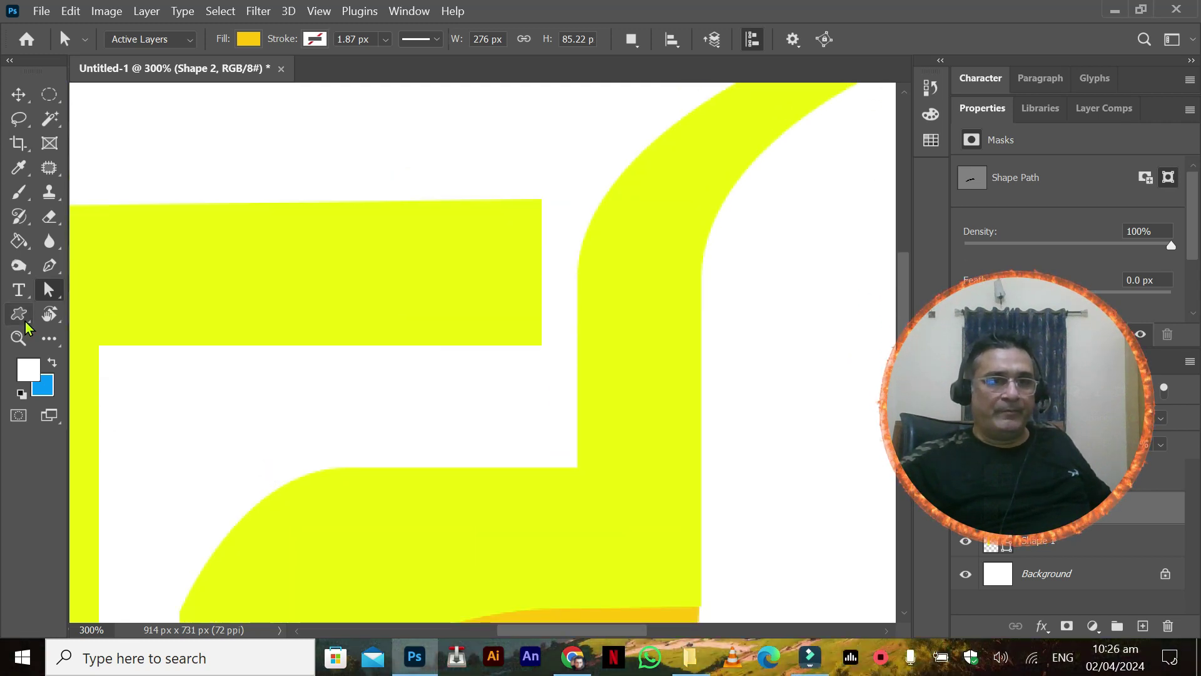
click(55, 268)
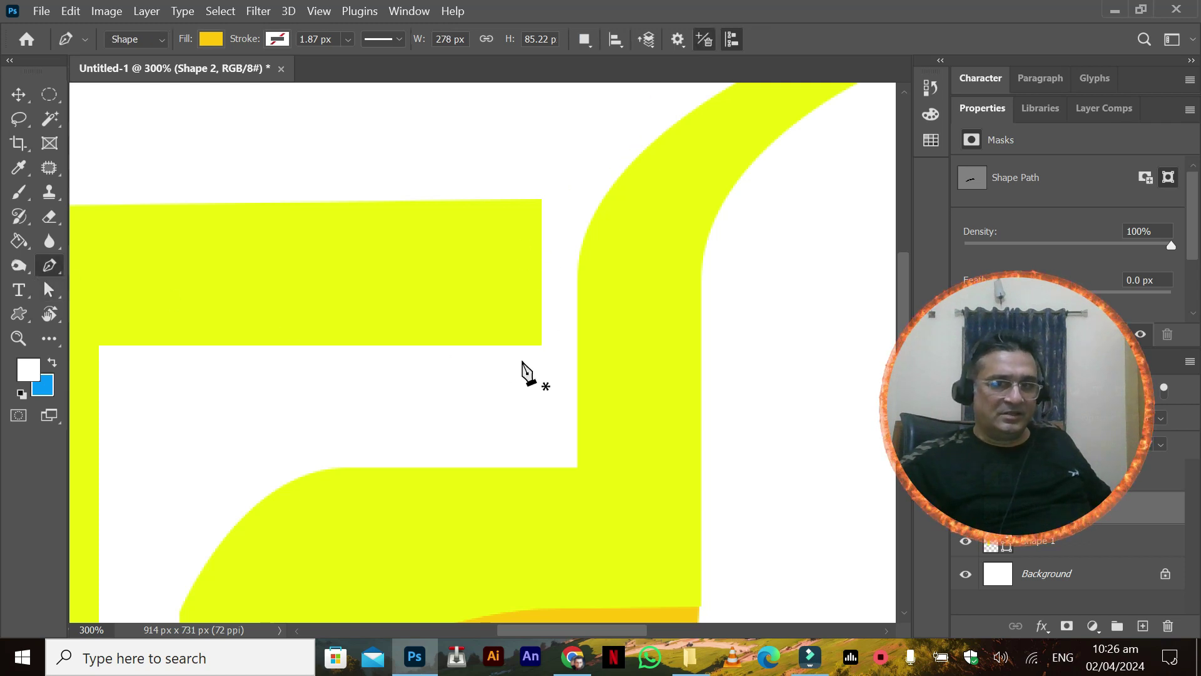
click(536, 344)
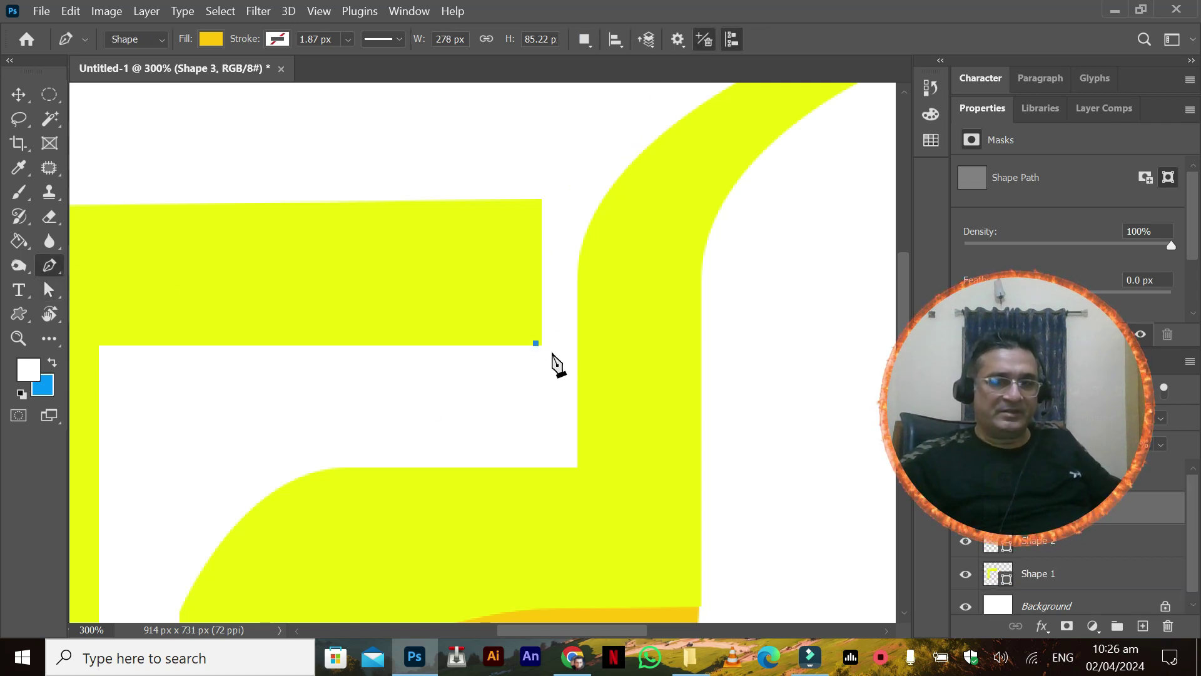
click(472, 384)
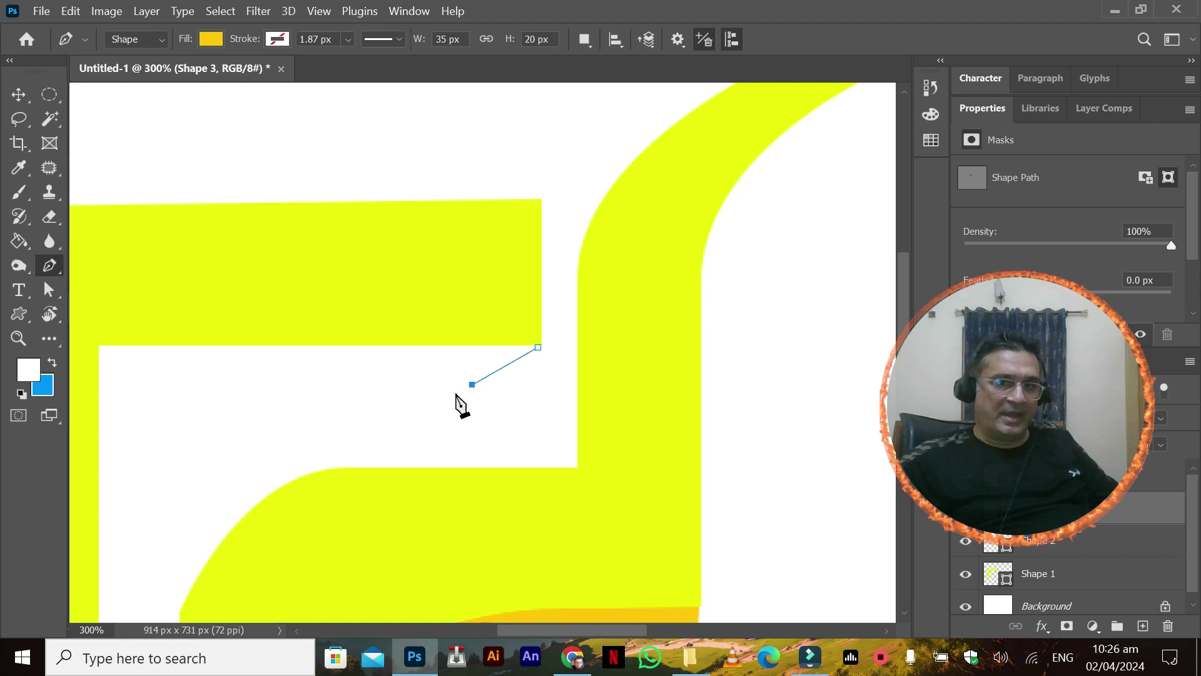
click(111, 394)
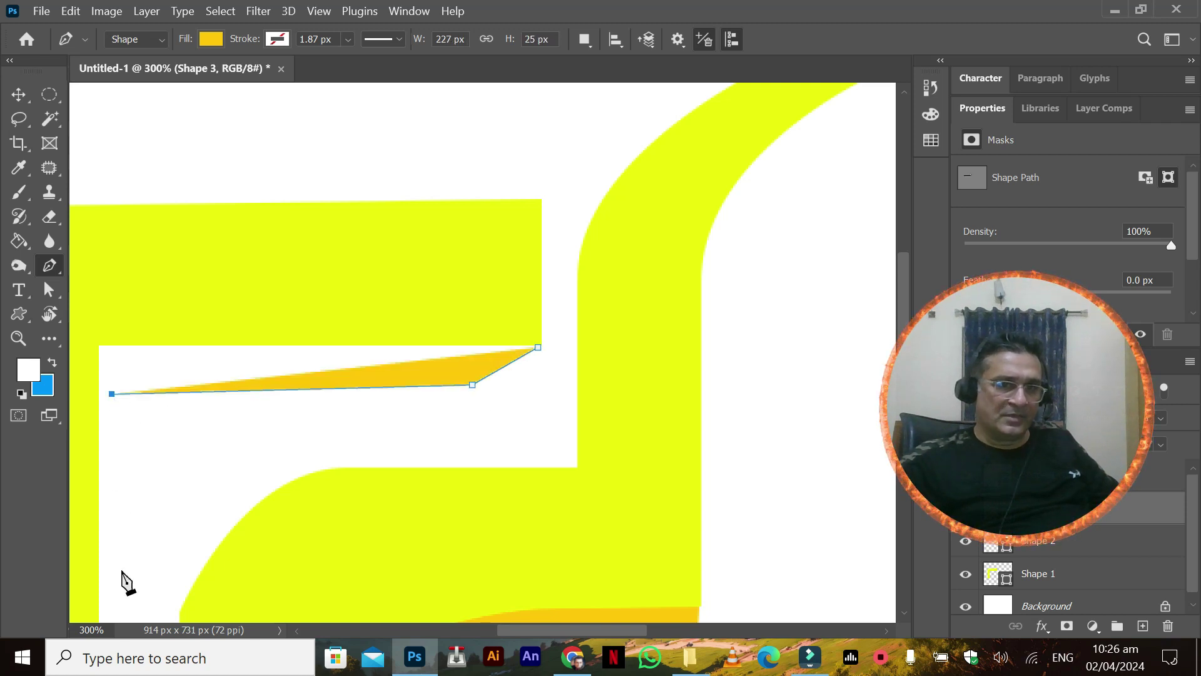
scroll(132, 563, down, 2)
scroll(133, 551, down, 5)
click(126, 583)
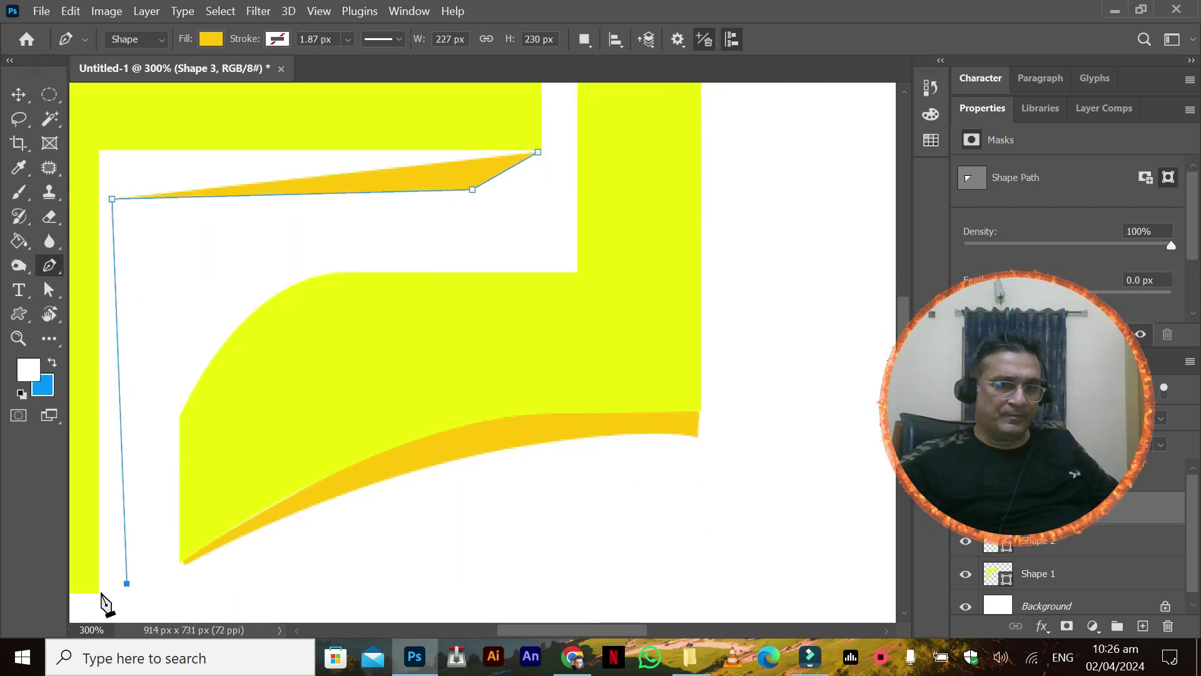
key(ctrl+z)
click(112, 587)
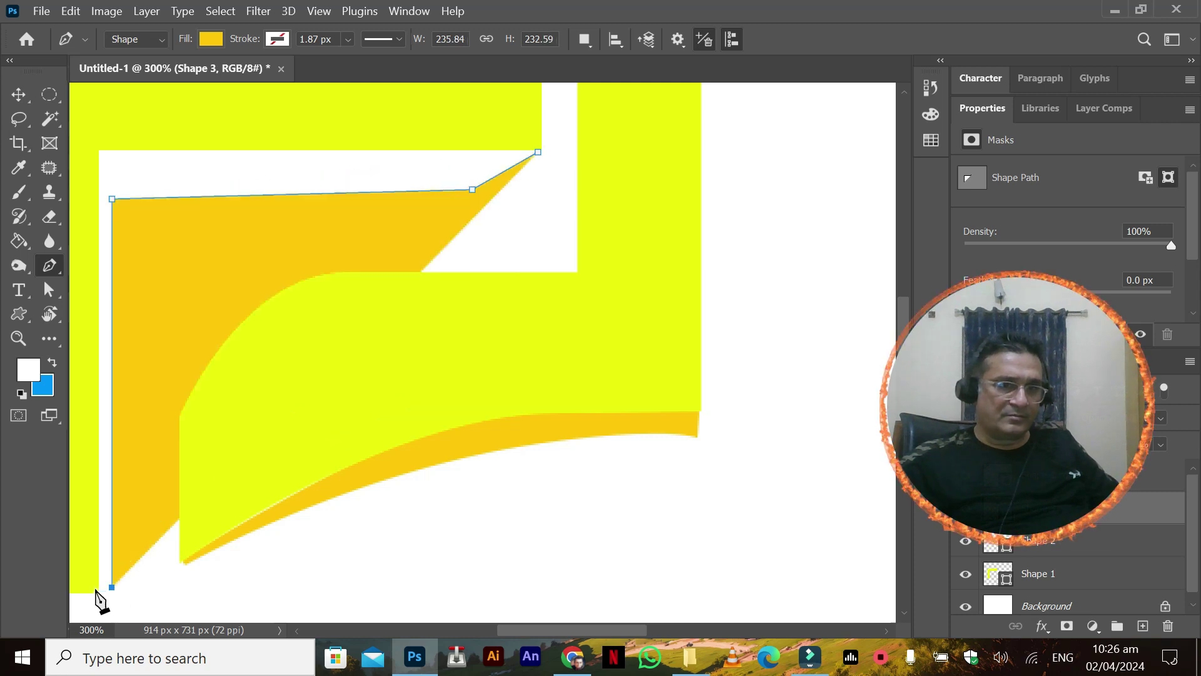
click(95, 152)
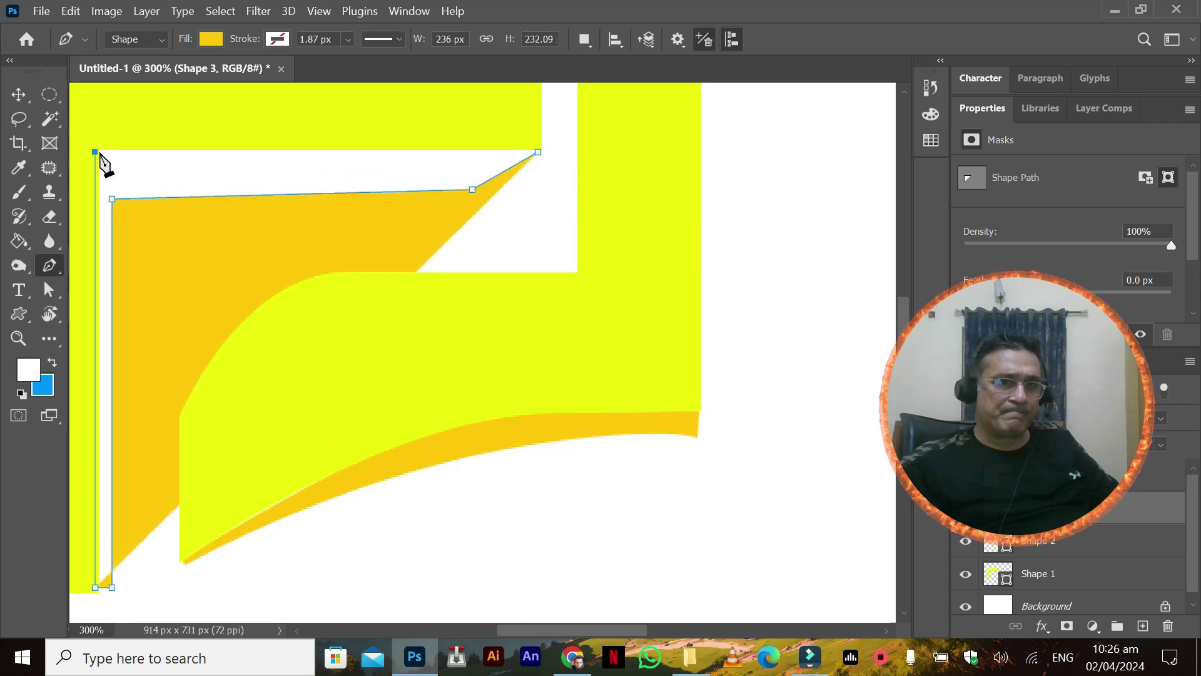
click(537, 151)
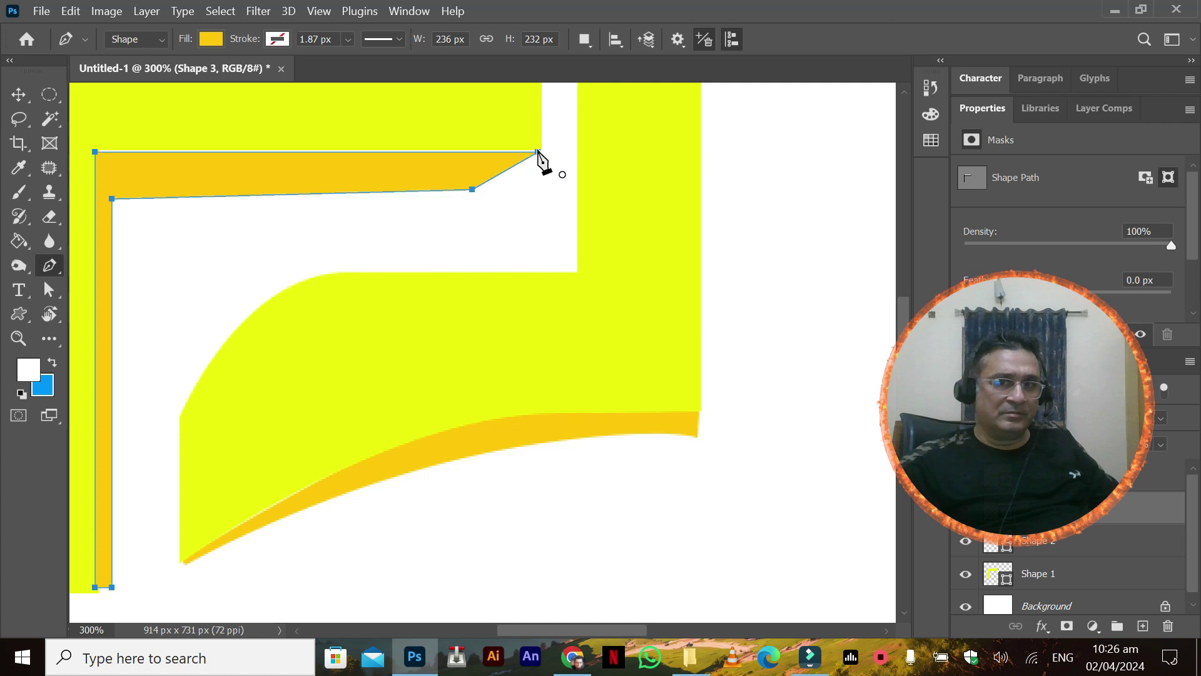
Step: Align the L-shaped strip with the yellow shape's inner corner, and move its layer beneath Shape 1
click(49, 291)
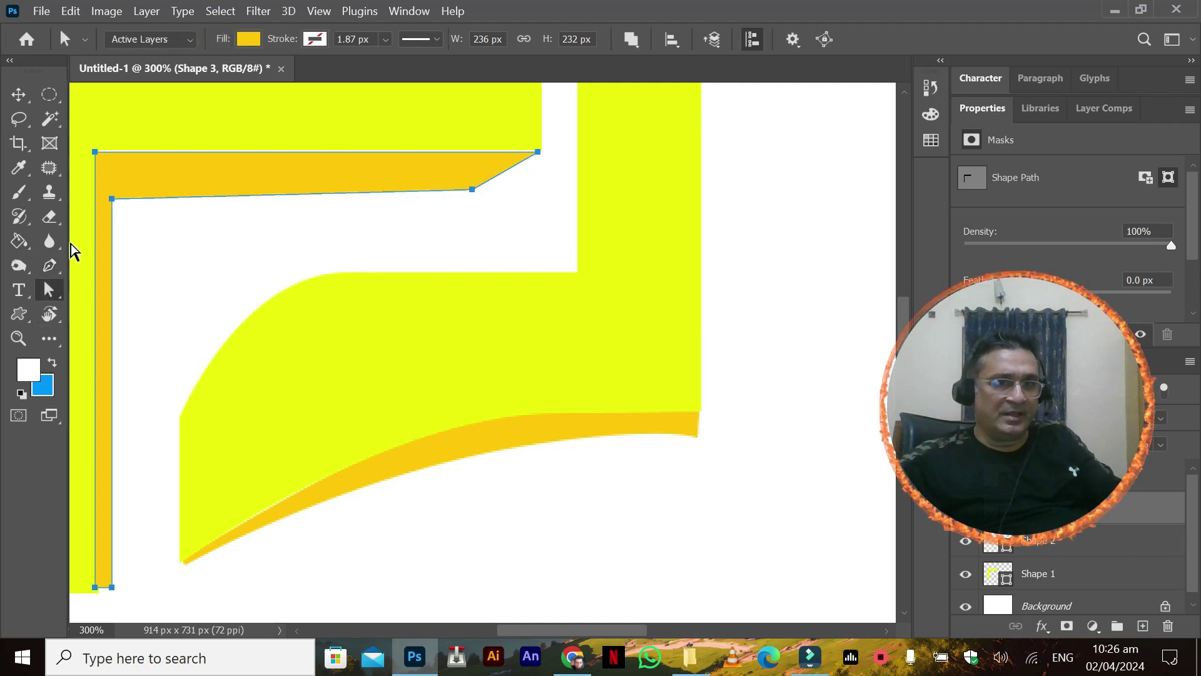
drag(94, 152, 97, 150)
drag(1000, 508, 1002, 576)
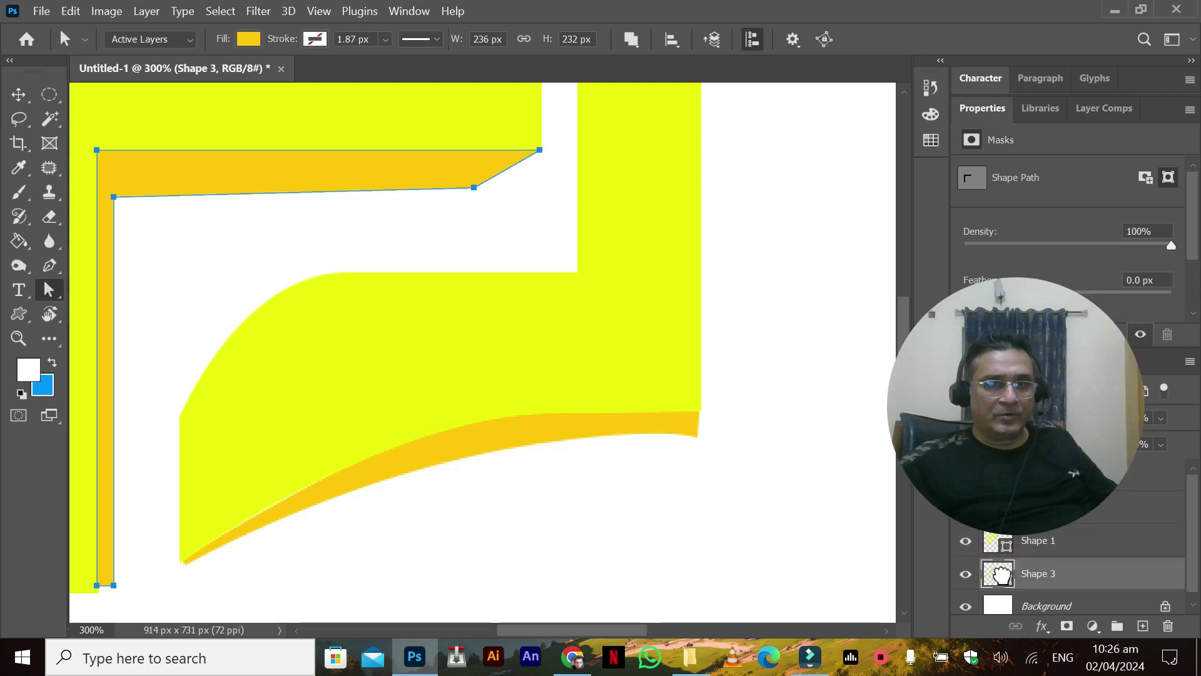
click(26, 97)
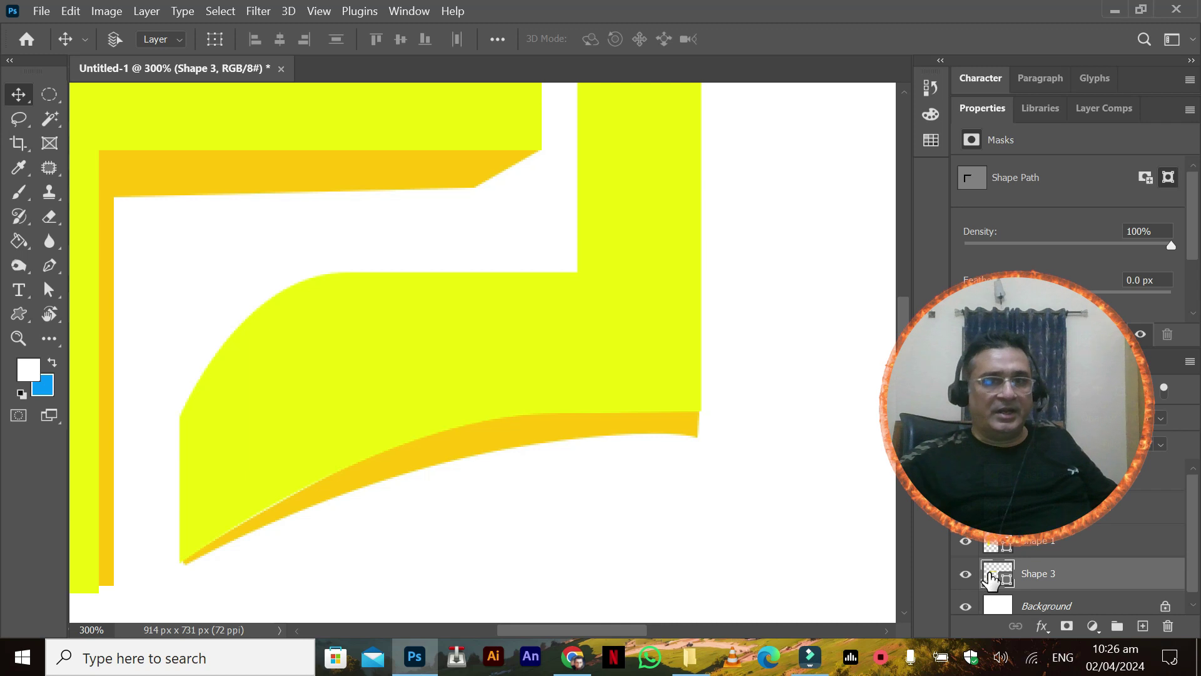
Step: Change the L-shaped strip's fill color to near-black
double_click(997, 573)
drag(728, 416, 700, 427)
click(1106, 207)
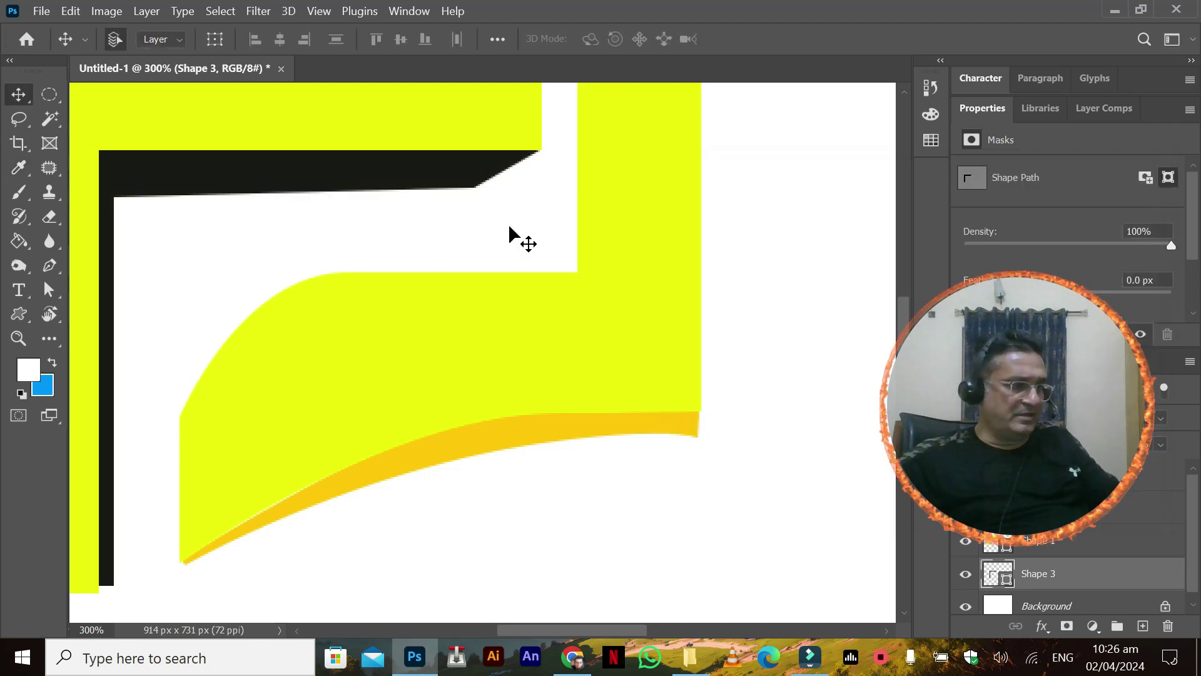
Step: Apply a blue linear Gradient Overlay layer style to the L-shaped strip
key(ctrl+minus)
key(ctrl+minus)
drag(234, 246, 230, 204)
click(146, 11)
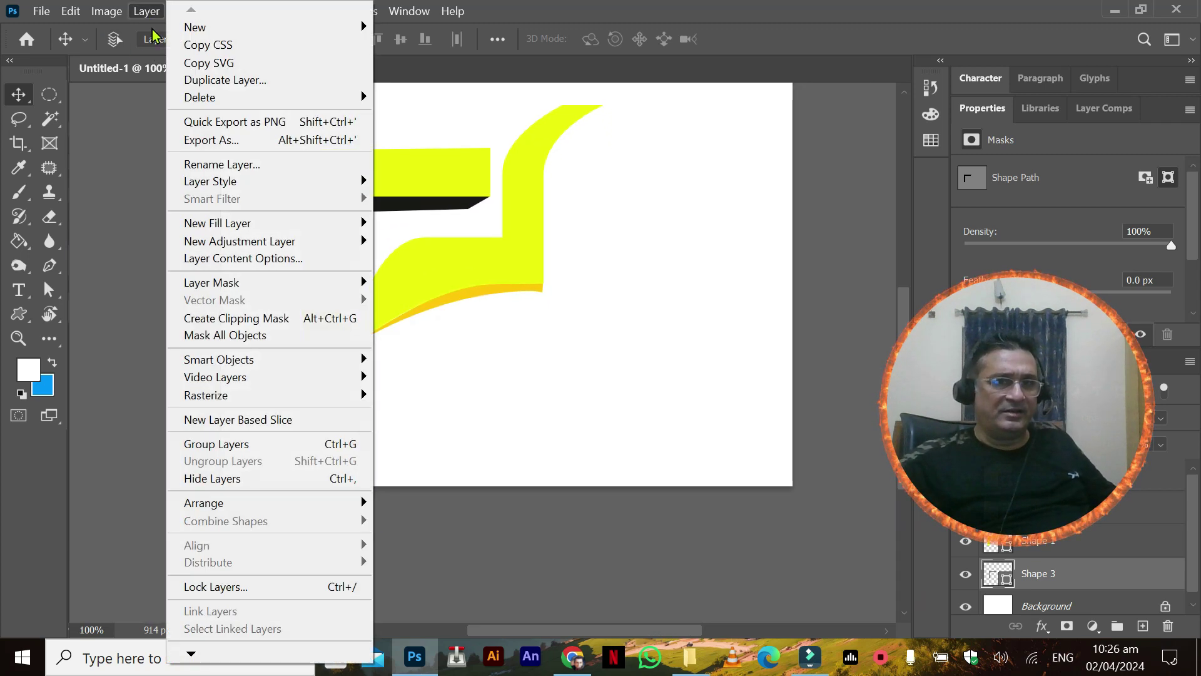
mouse_move(347, 183)
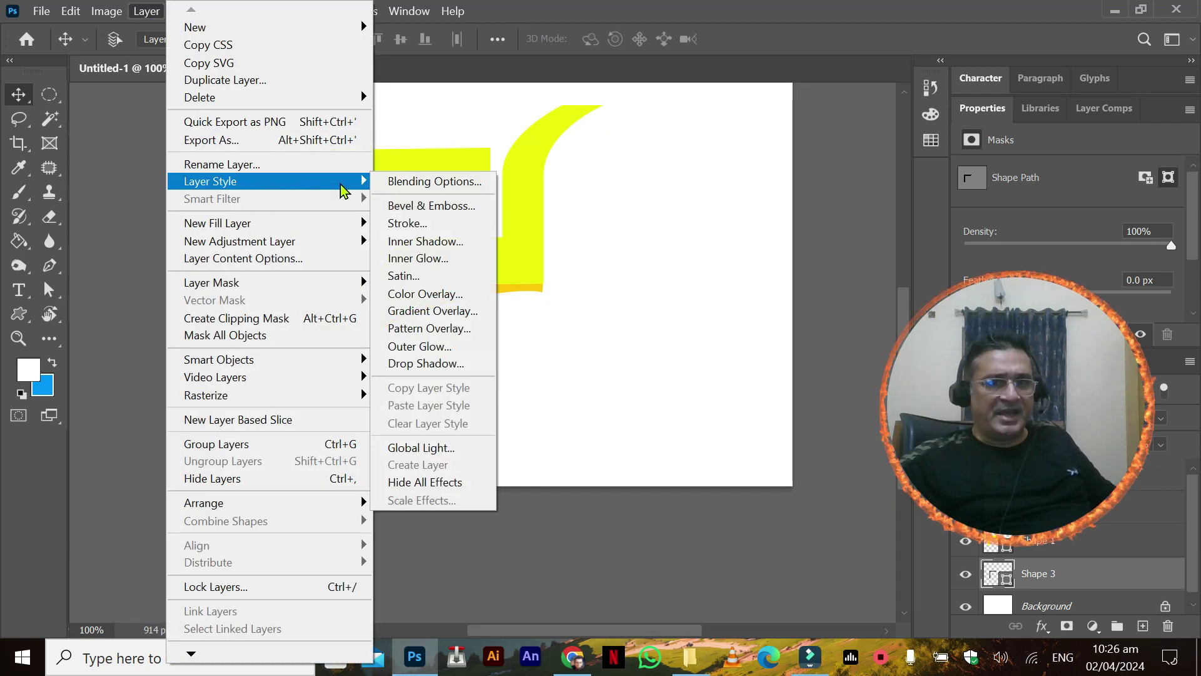
click(455, 317)
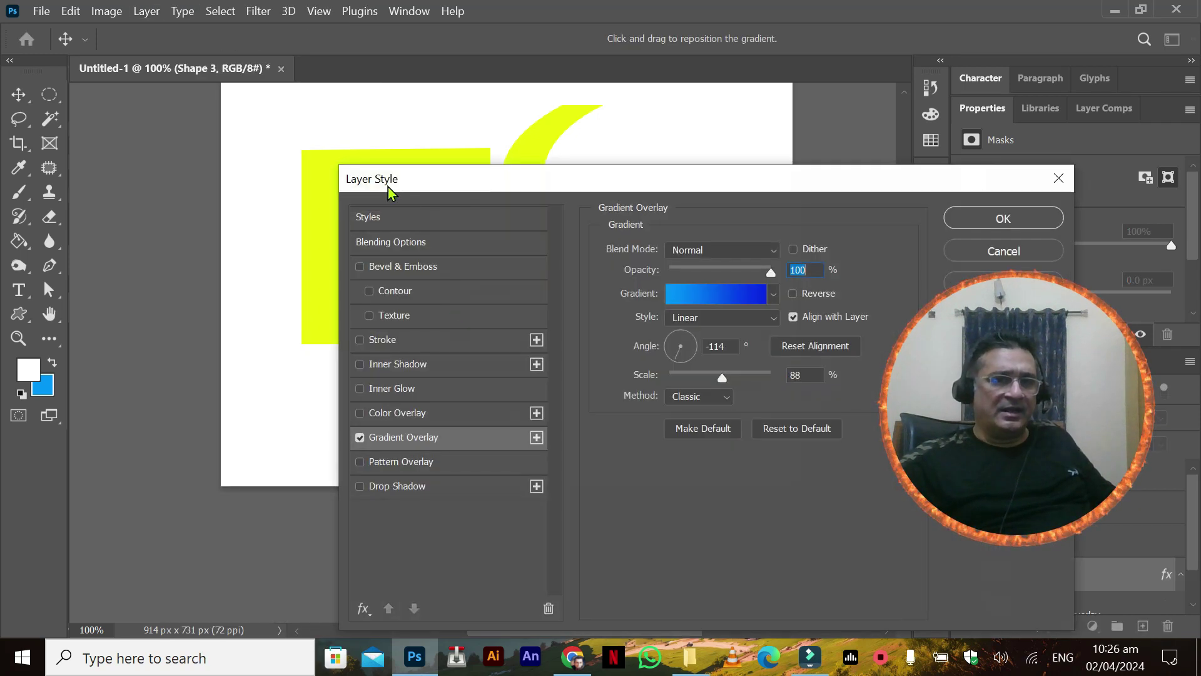
drag(388, 180, 550, 171)
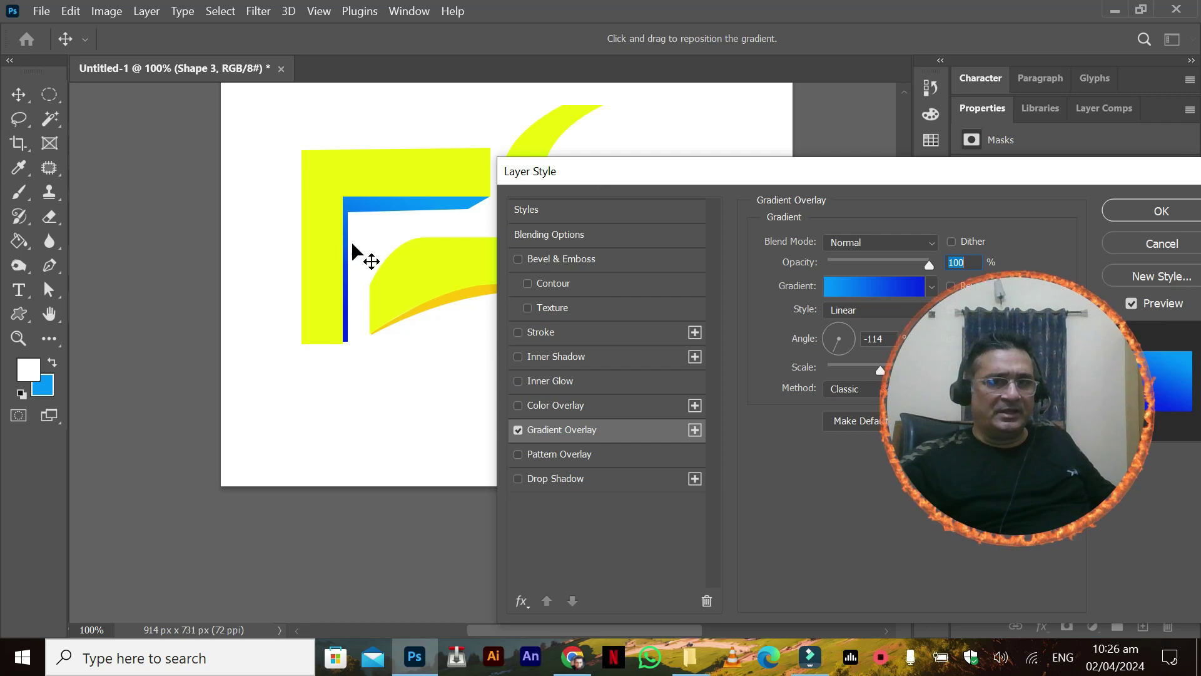
Step: Try a solid red Color Overlay in place of the blue gradient on the L-shaped strip
click(519, 430)
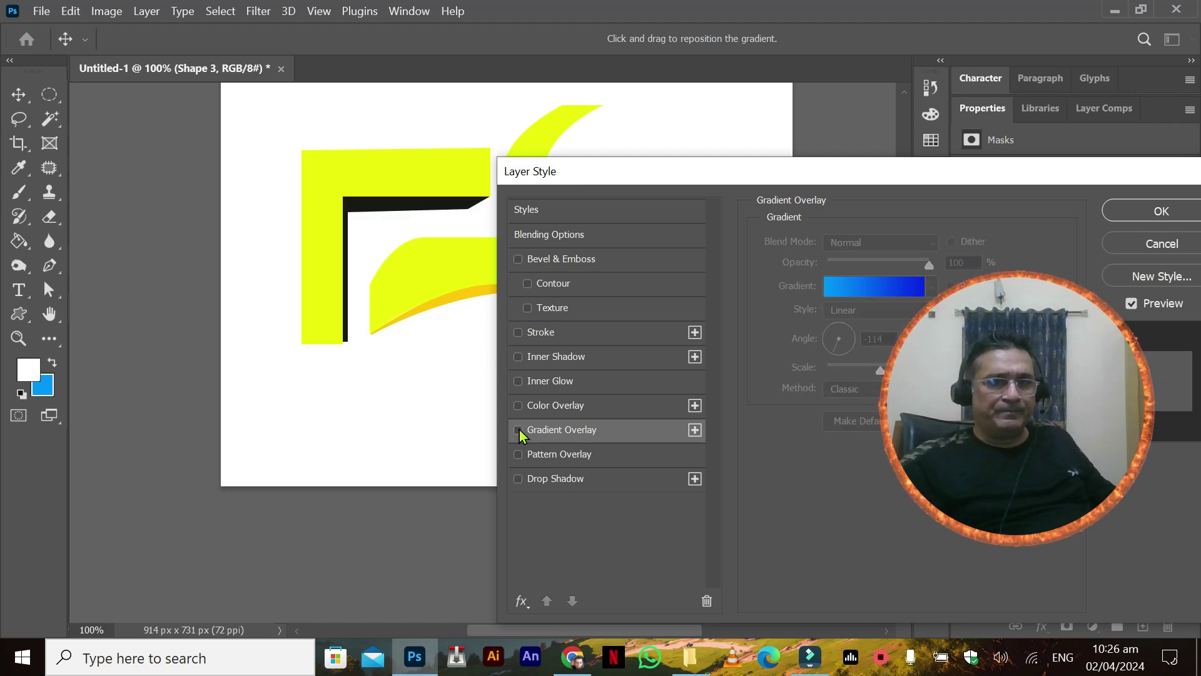
click(565, 411)
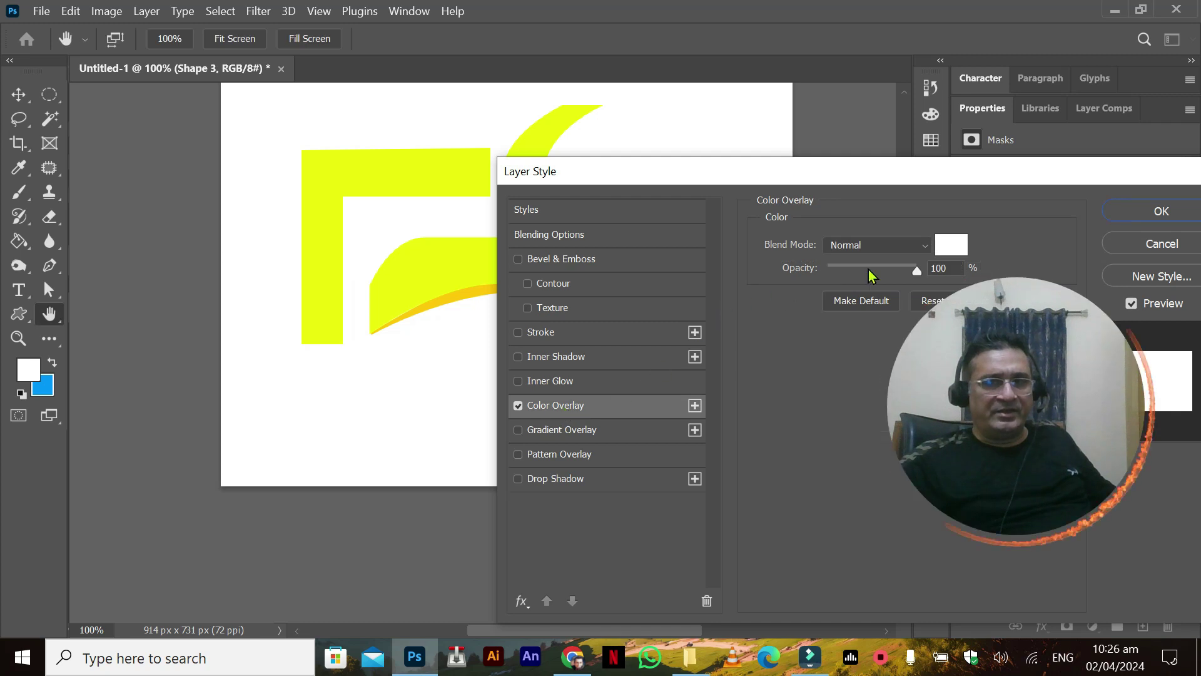
click(948, 244)
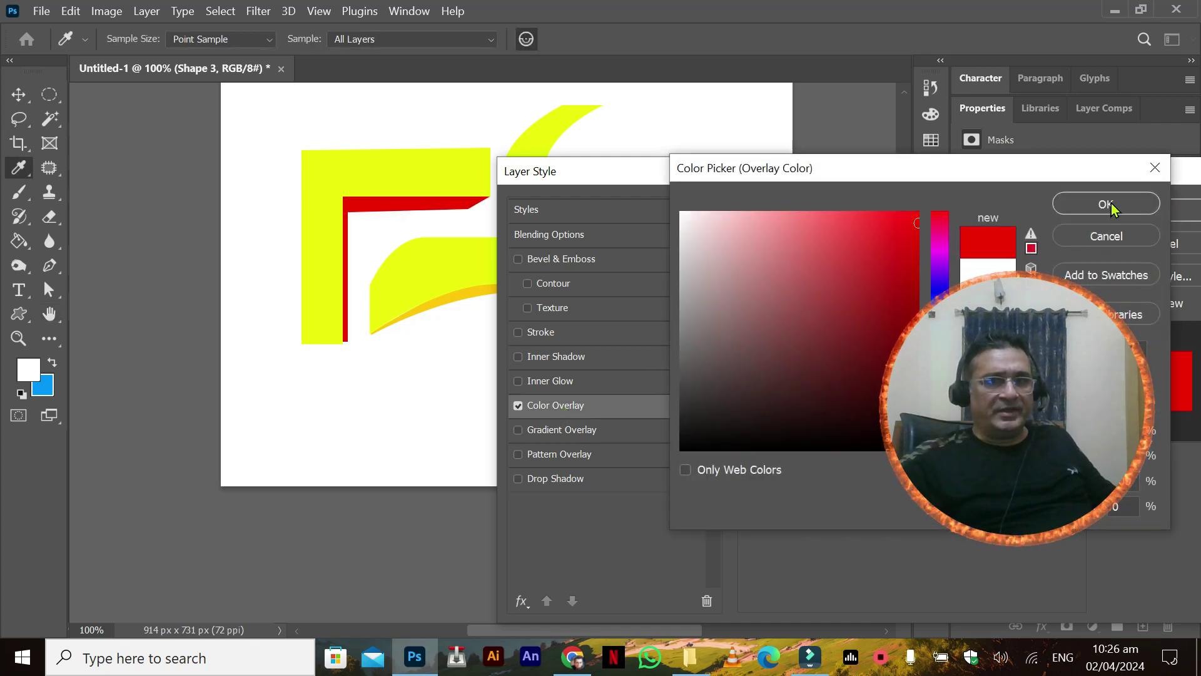
click(1065, 203)
drag(887, 273, 938, 280)
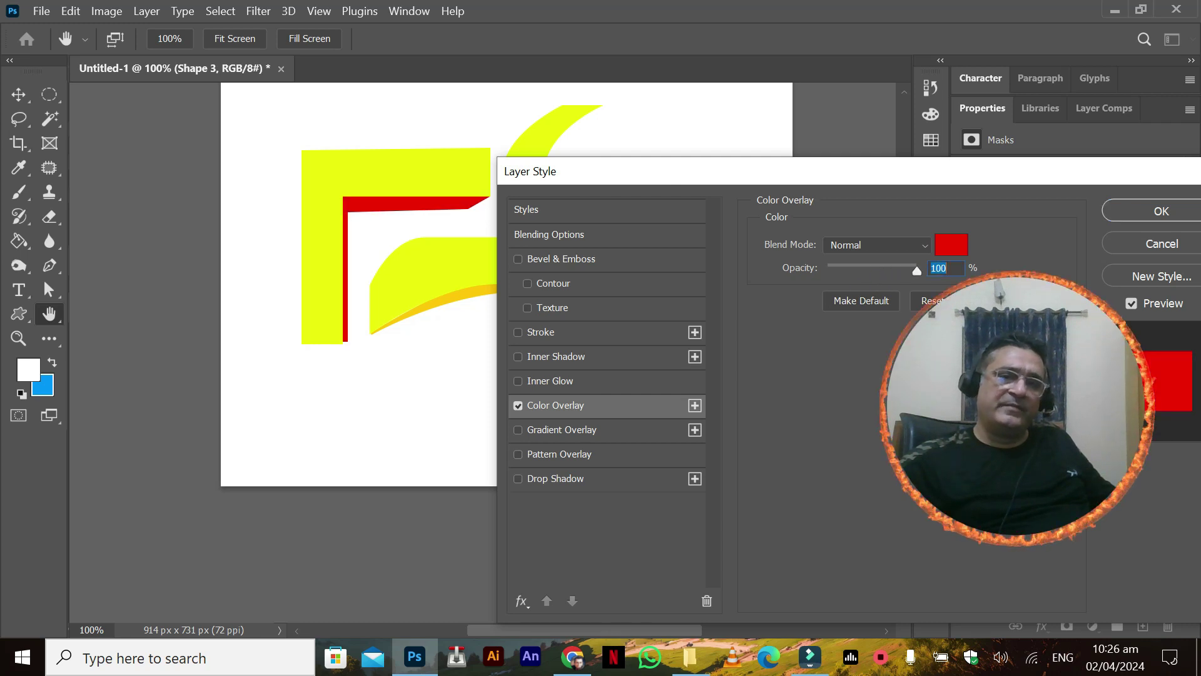
click(518, 406)
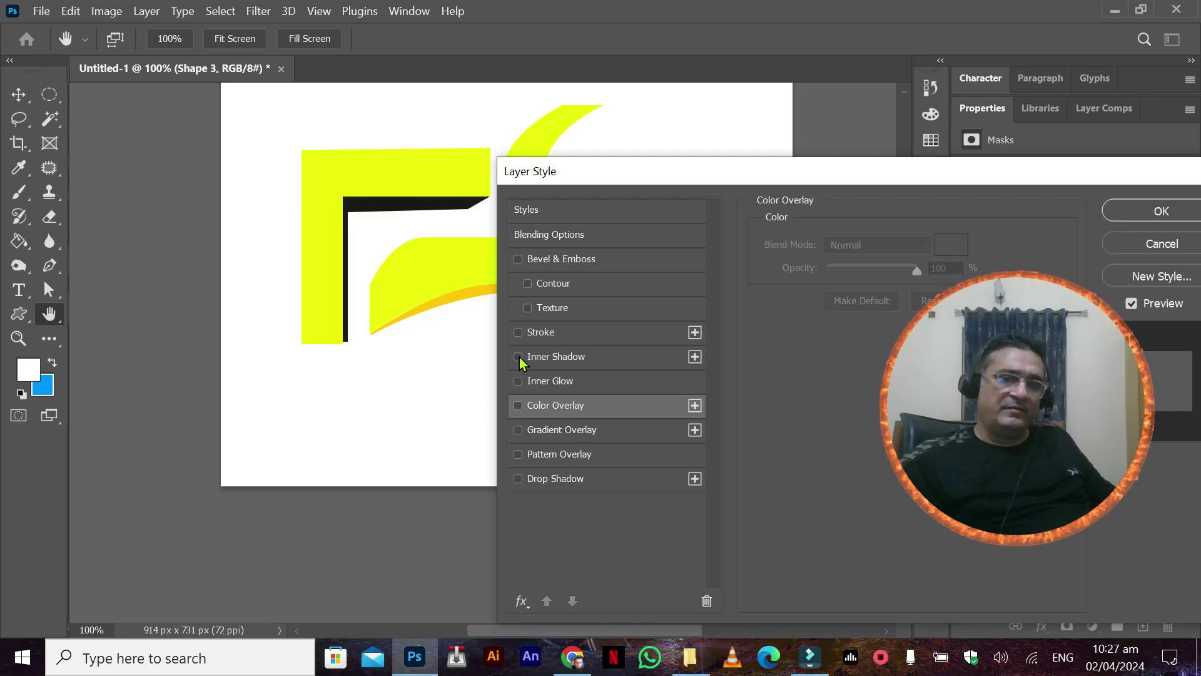
click(518, 430)
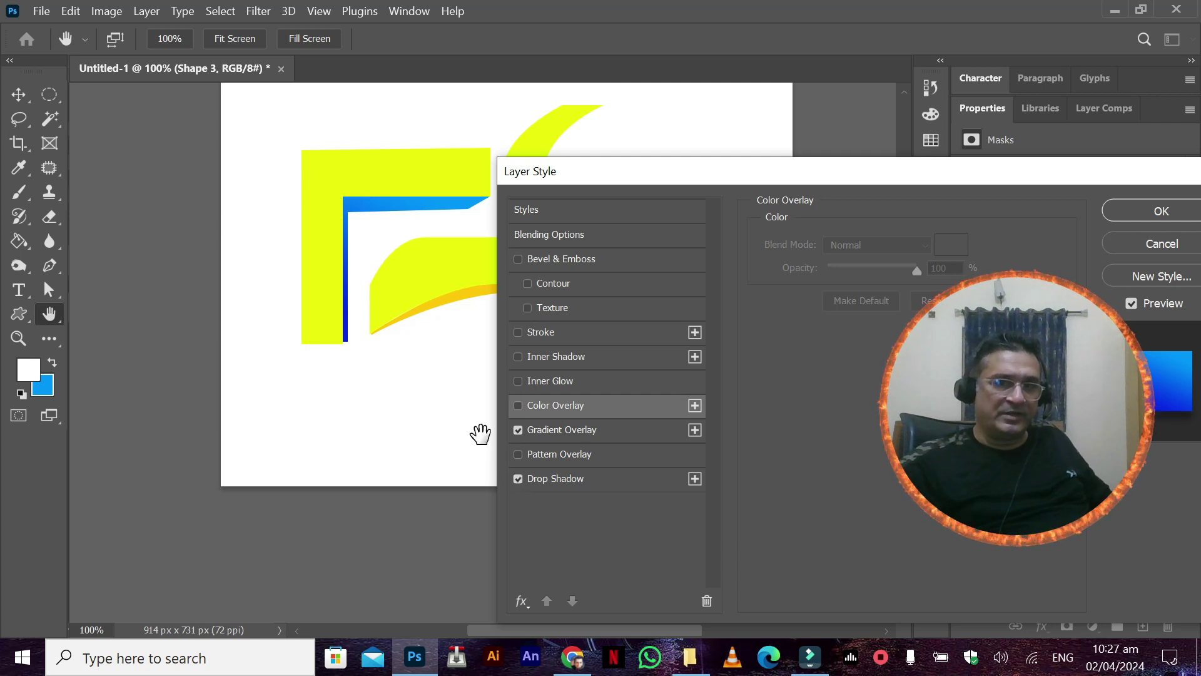
Step: Add a soft Drop Shadow to the L-shaped strip with 32% opacity, a -108° angle, a short distance and an increased size
drag(357, 321, 300, 283)
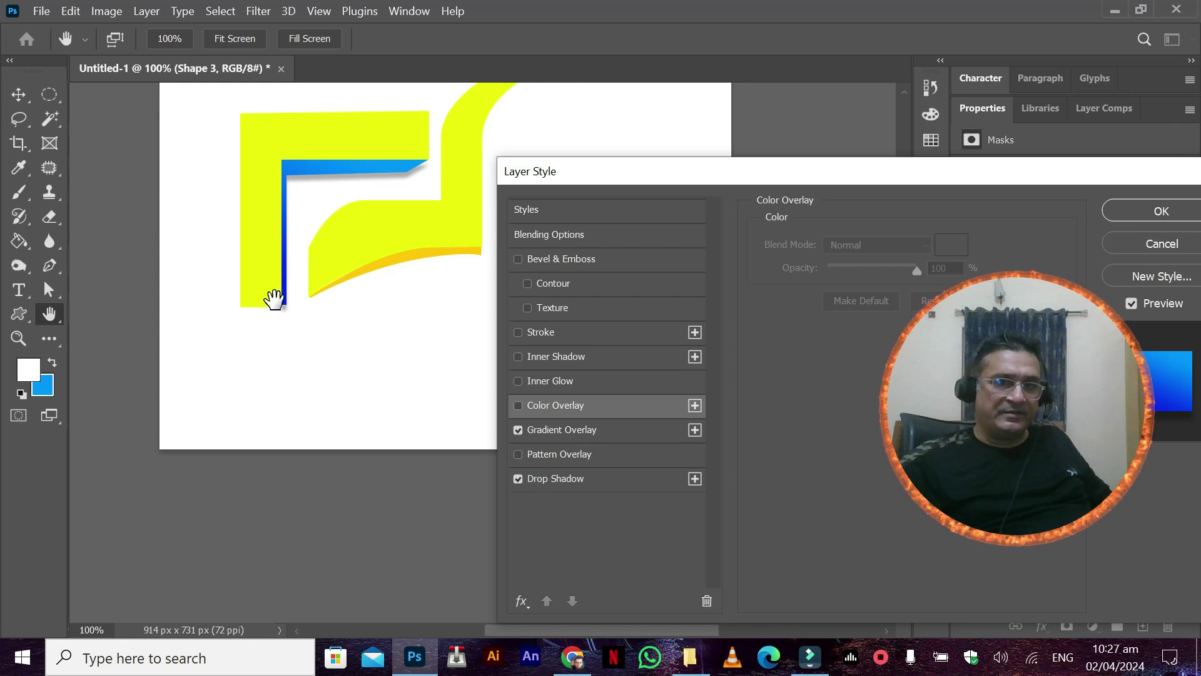
click(560, 476)
drag(283, 312, 285, 304)
drag(833, 330, 837, 330)
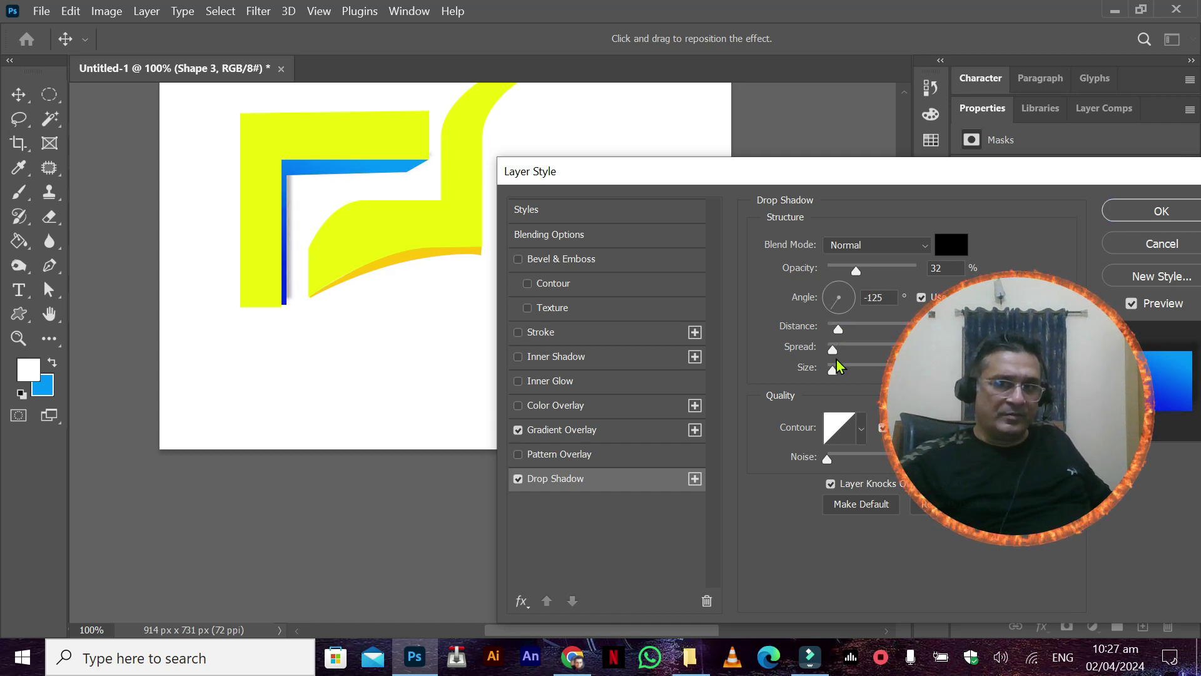
drag(832, 373, 843, 371)
drag(351, 217, 345, 222)
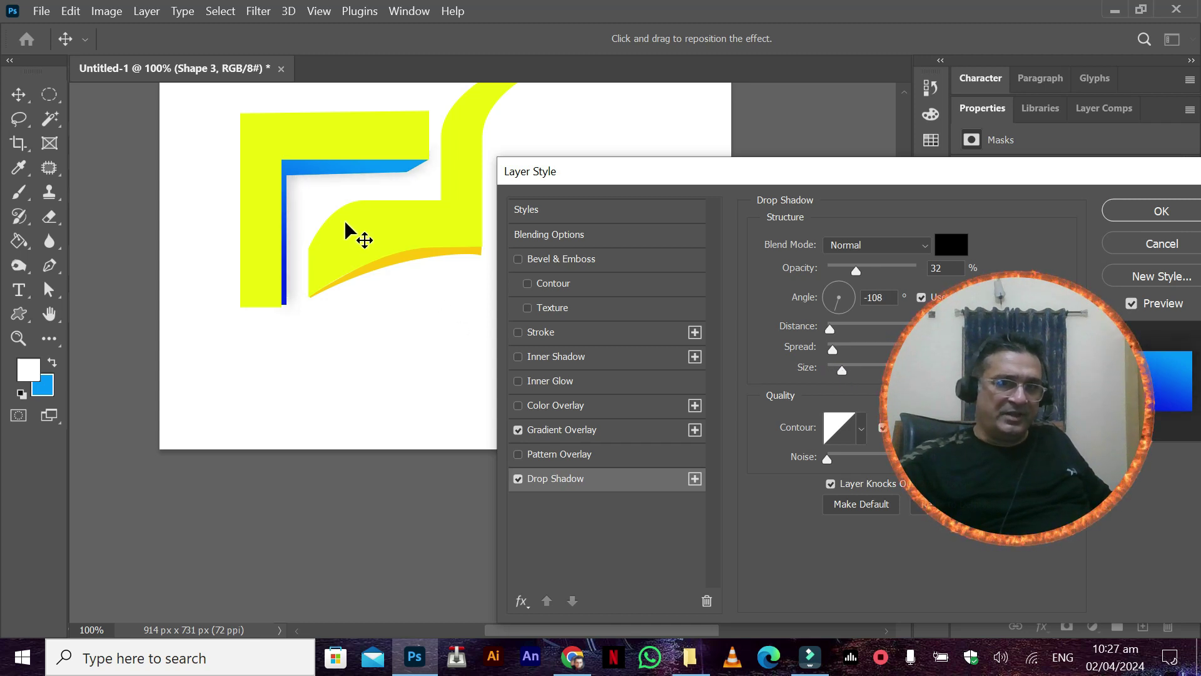
click(1130, 217)
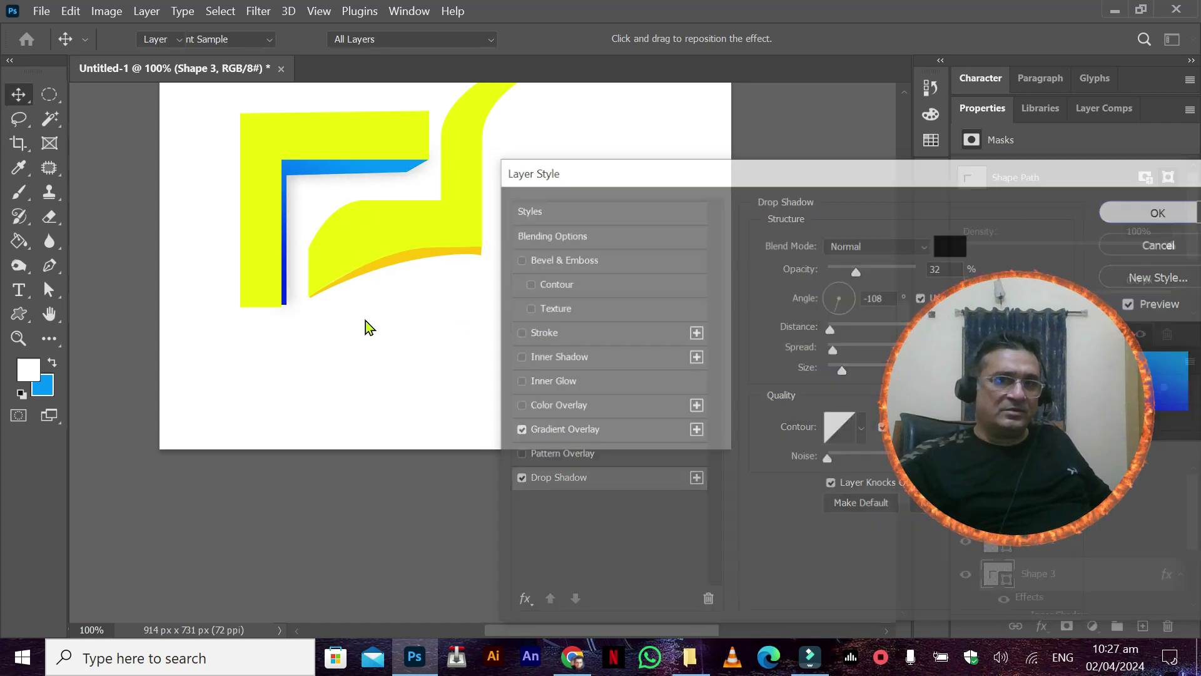
scroll(375, 362, up, 7)
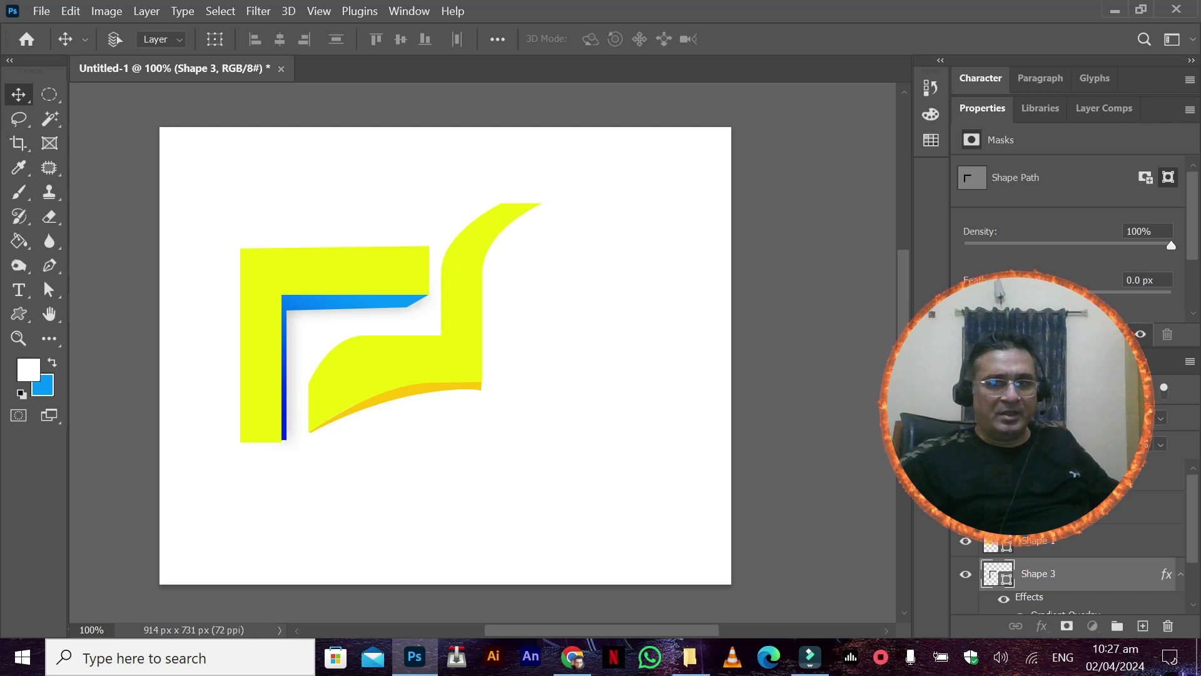
Step: Delete all the shape layers from the design and add a new empty layer
shift+click(1039, 476)
key(Delete)
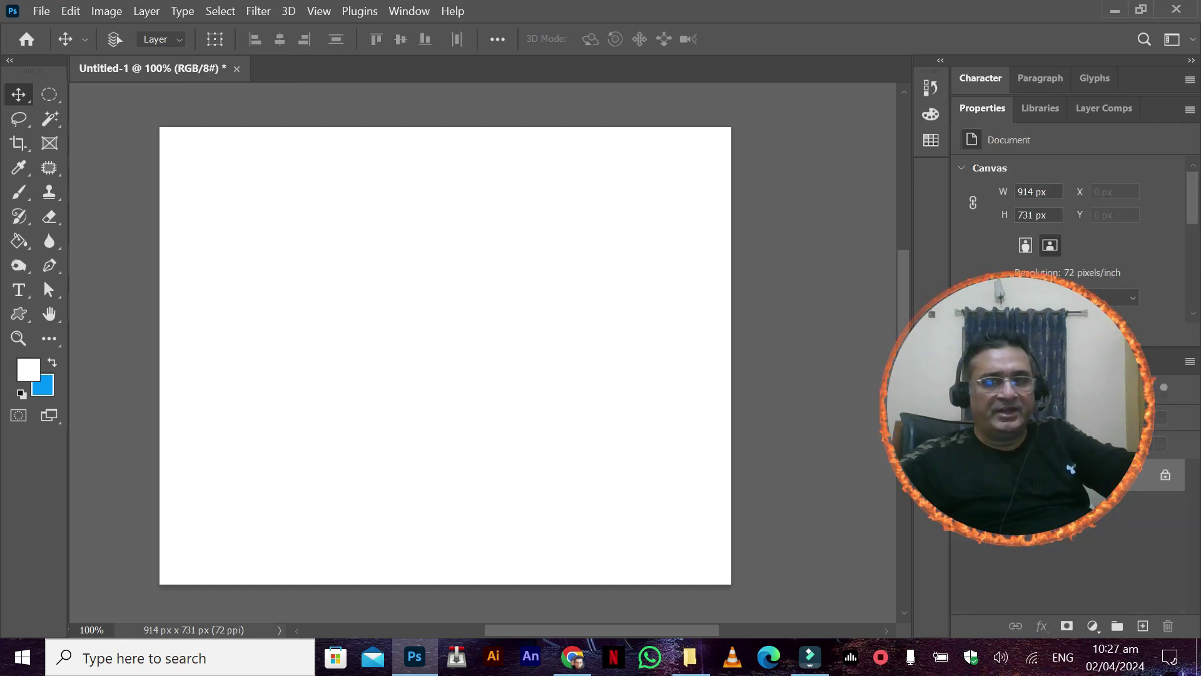
click(1144, 626)
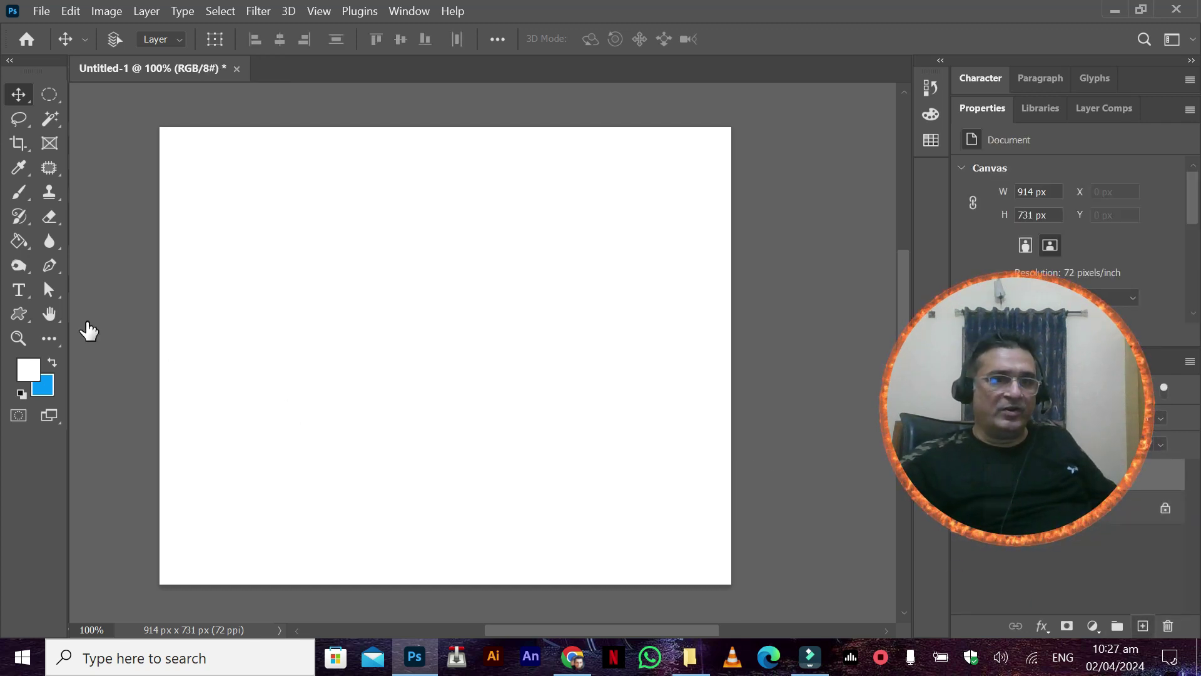
Step: Set the foreground color to black
click(21, 365)
click(682, 449)
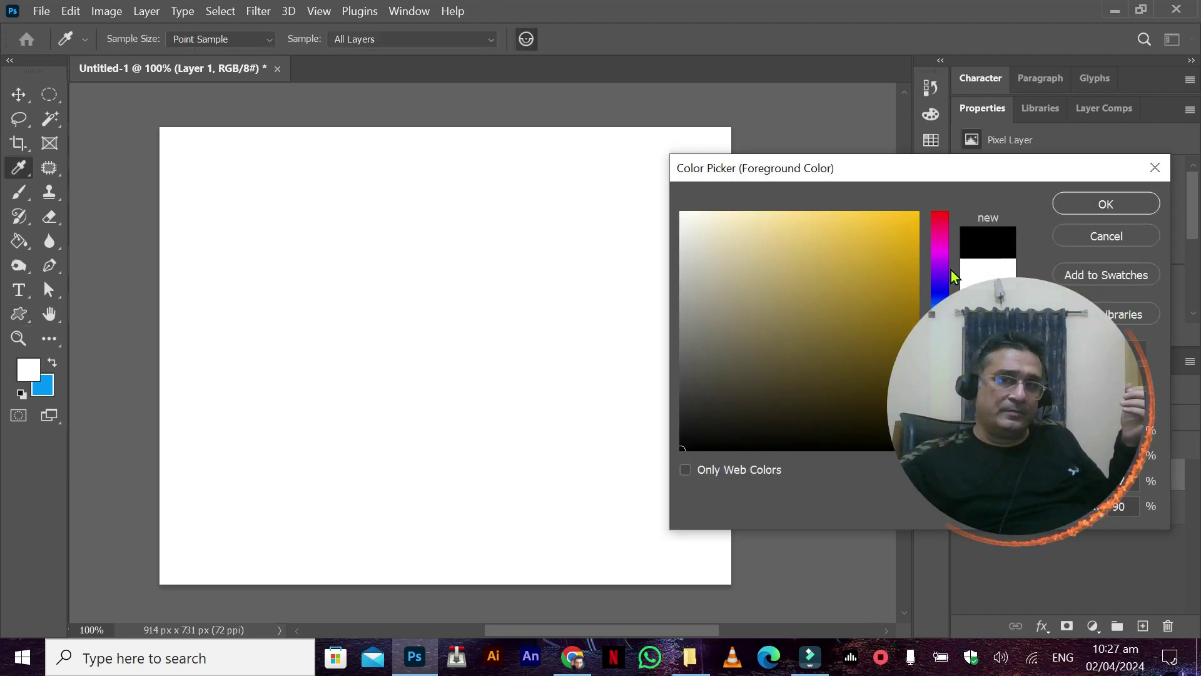
click(1092, 206)
Step: Add the text "ART FOR KIDS" in Anton Regular on the canvas and set its size to 72 pt
click(289, 349)
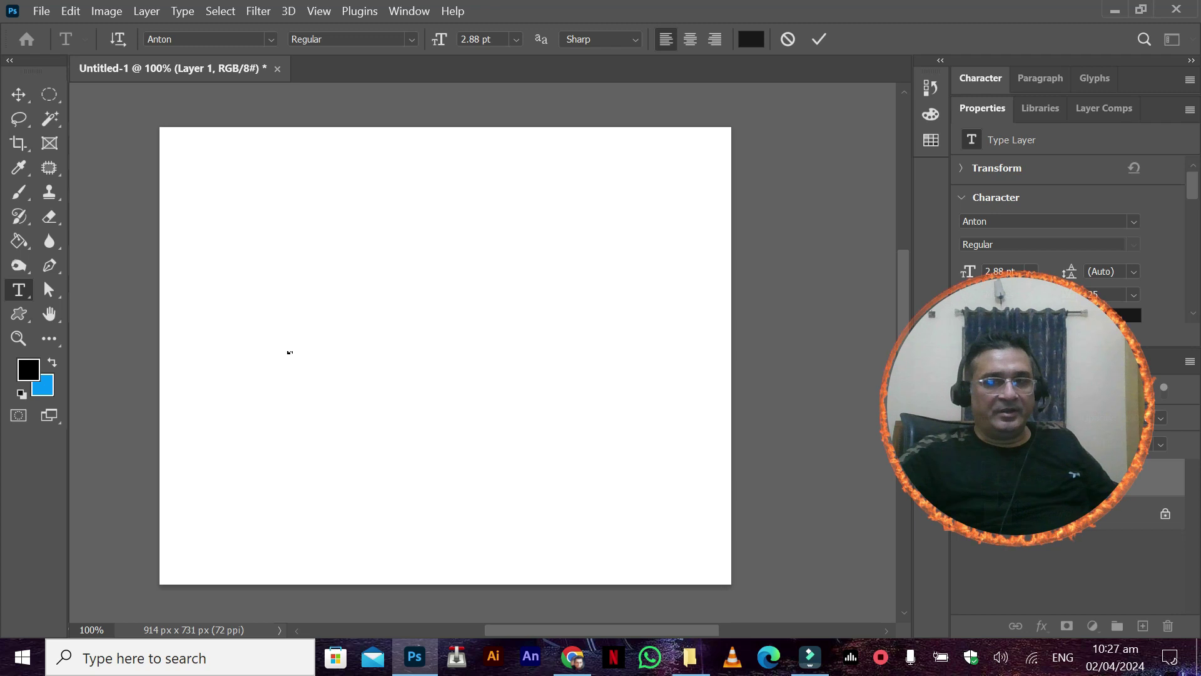
text(KIDS)
key(ctrl+Return)
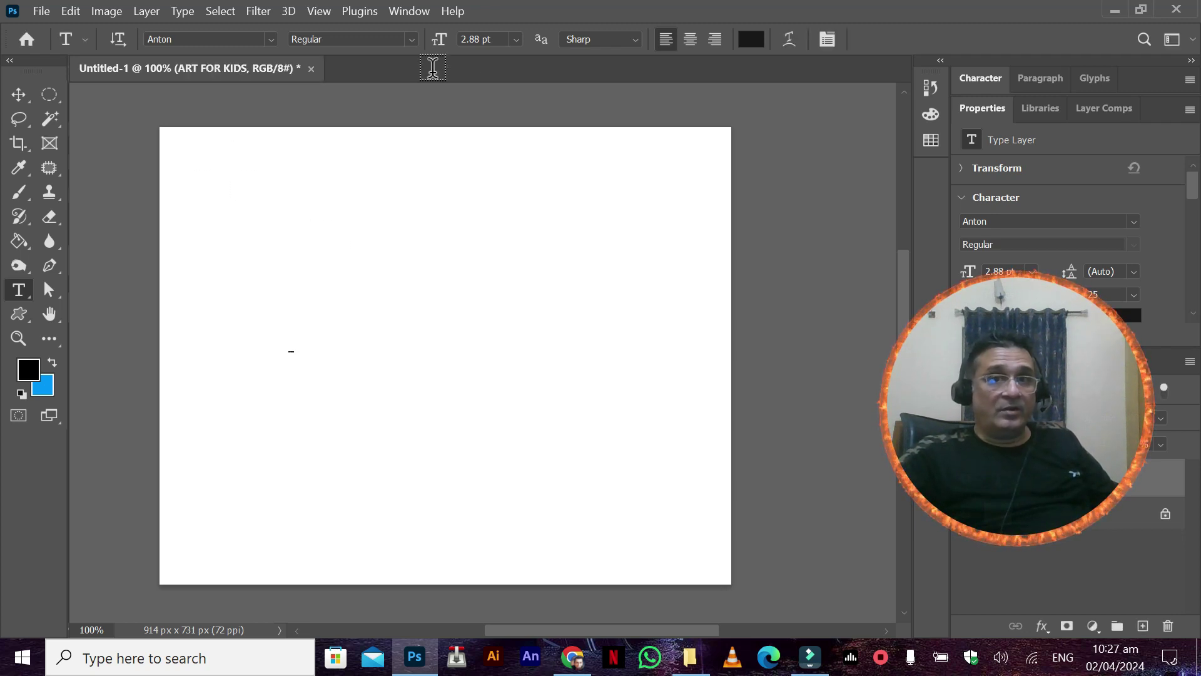
click(516, 39)
click(505, 278)
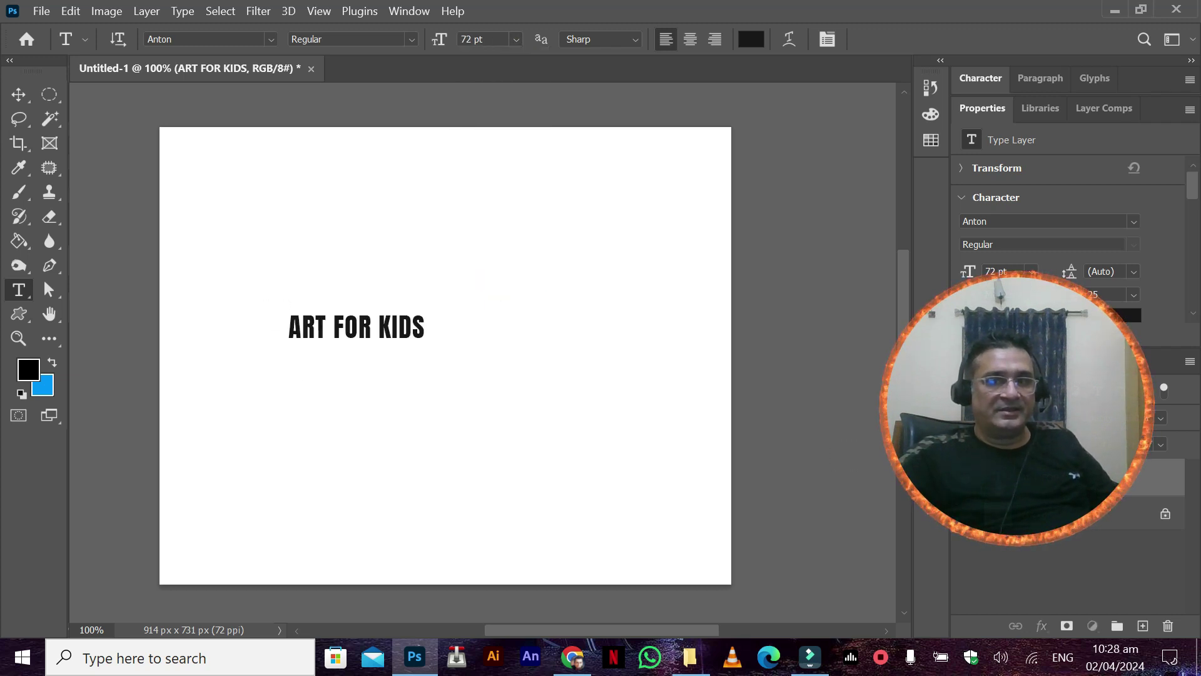
Step: Scale the ART FOR KIDS text to about 252% and place it slightly below the middle of the canvas
double_click(995, 477)
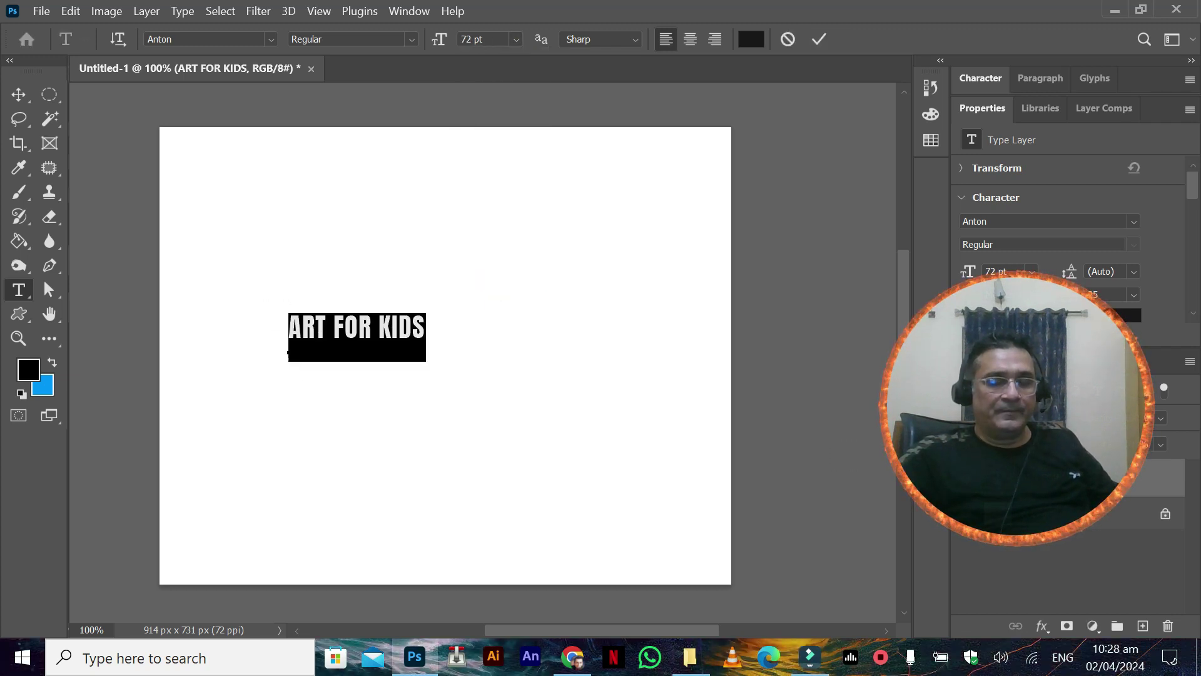
click(19, 94)
key(ctrl+t)
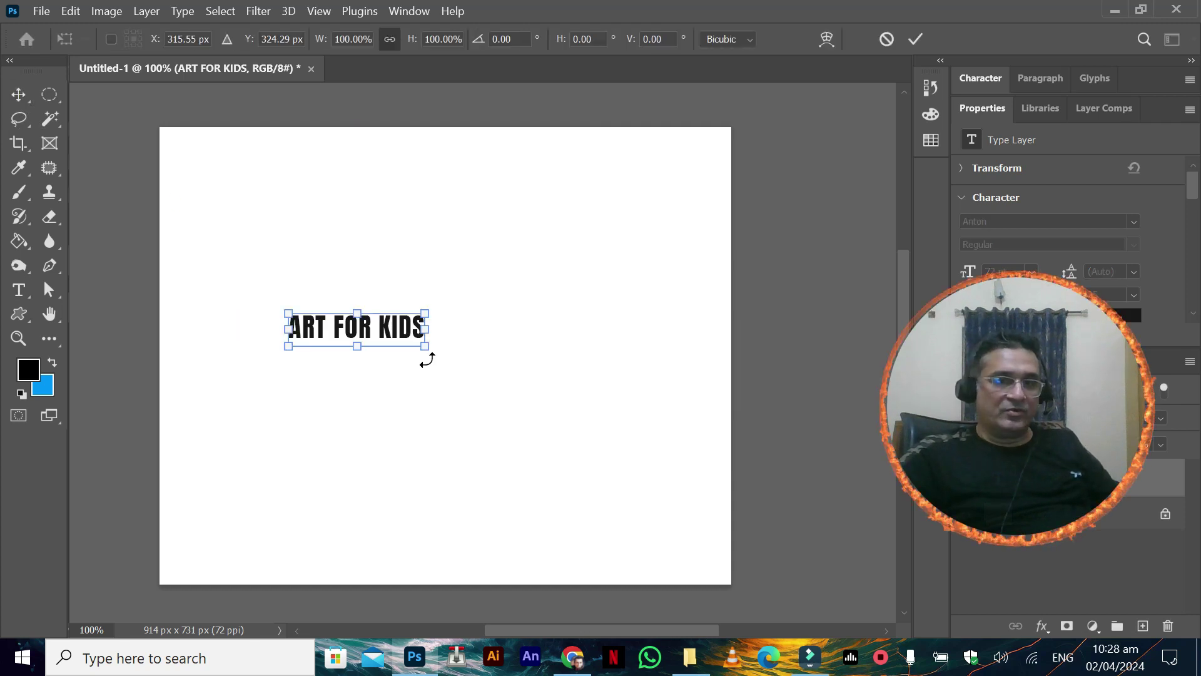
drag(426, 349, 631, 442)
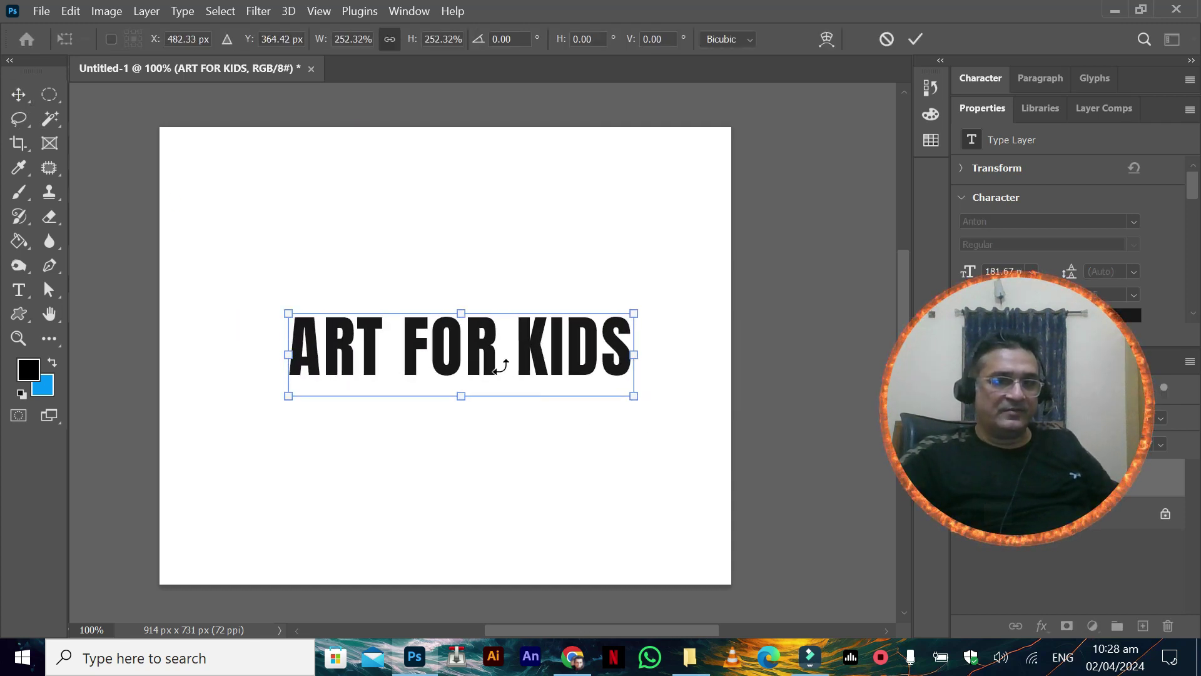
drag(471, 357, 433, 406)
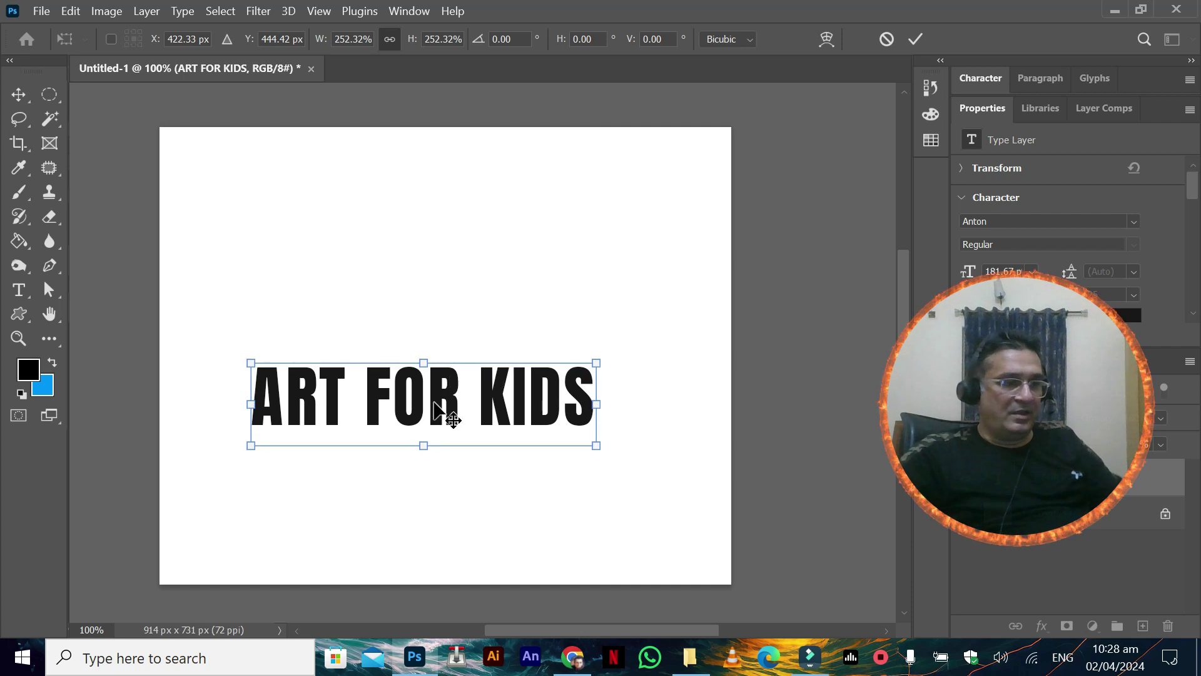
key(Return)
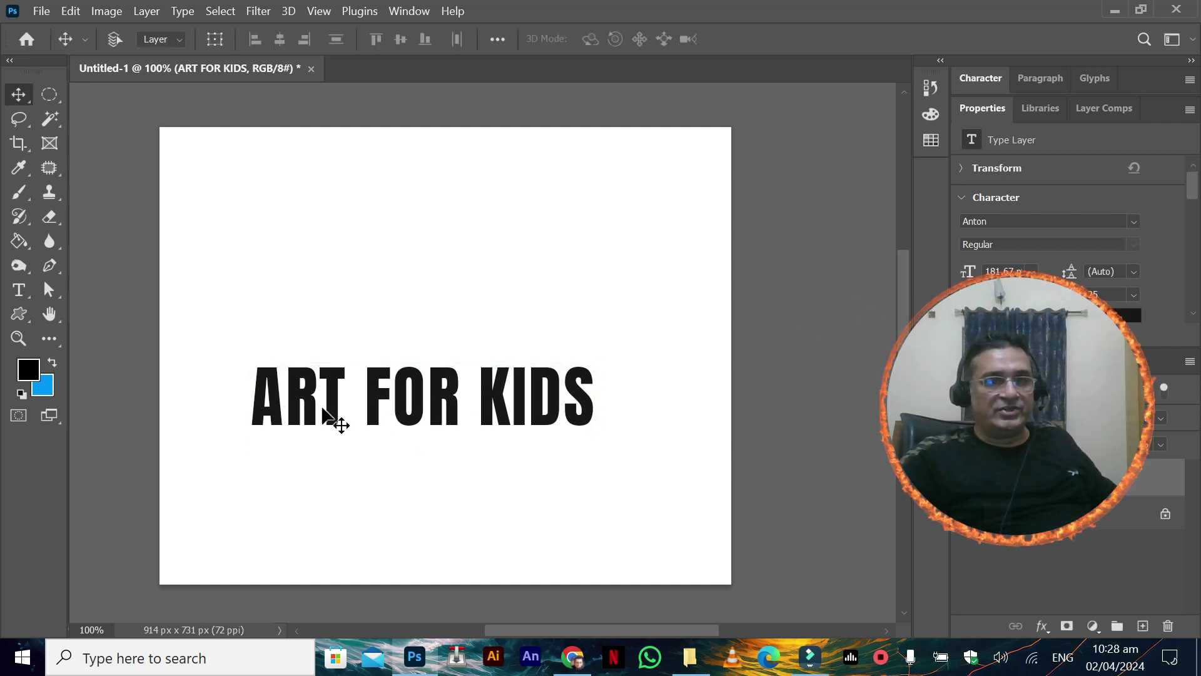
drag(375, 389, 348, 388)
Step: Change the ART FOR KIDS text's font to Antonio Bold
click(25, 291)
triple_click(280, 385)
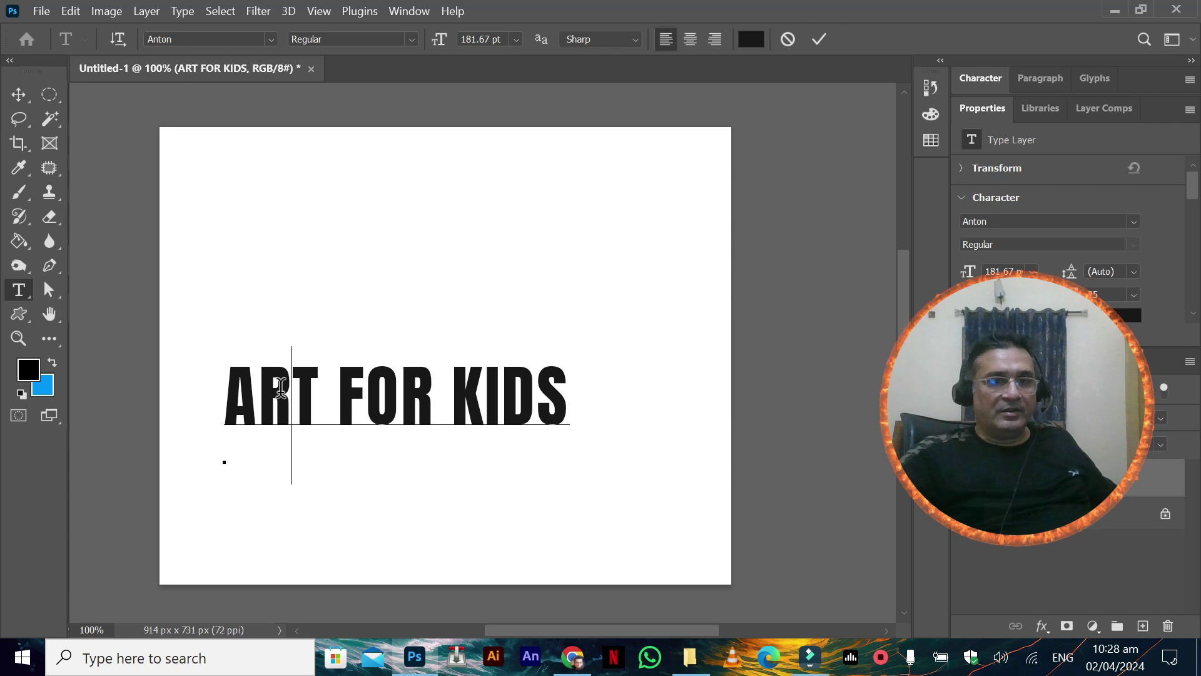
click(19, 97)
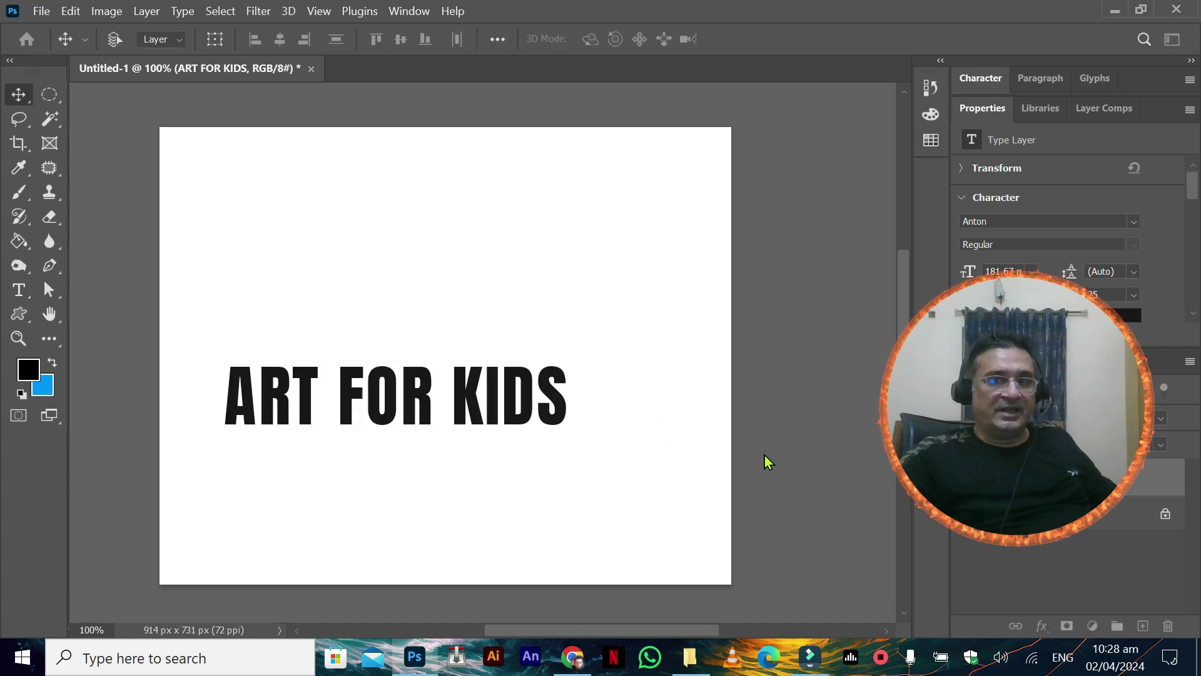
click(1136, 223)
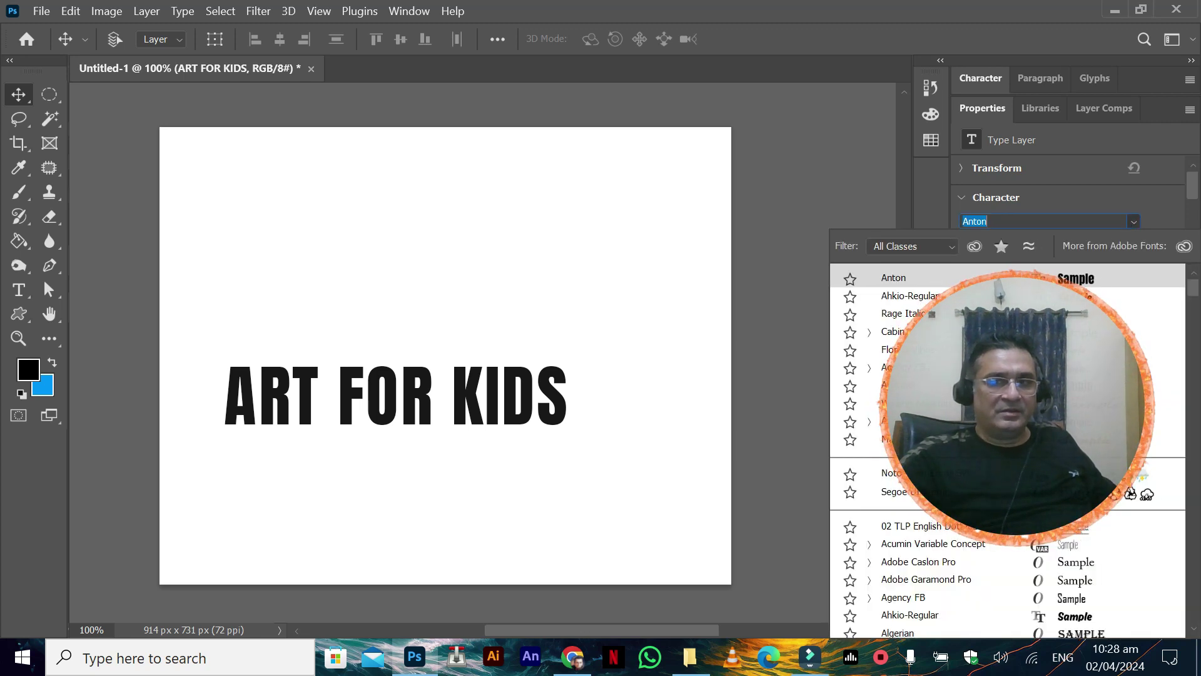
click(1001, 385)
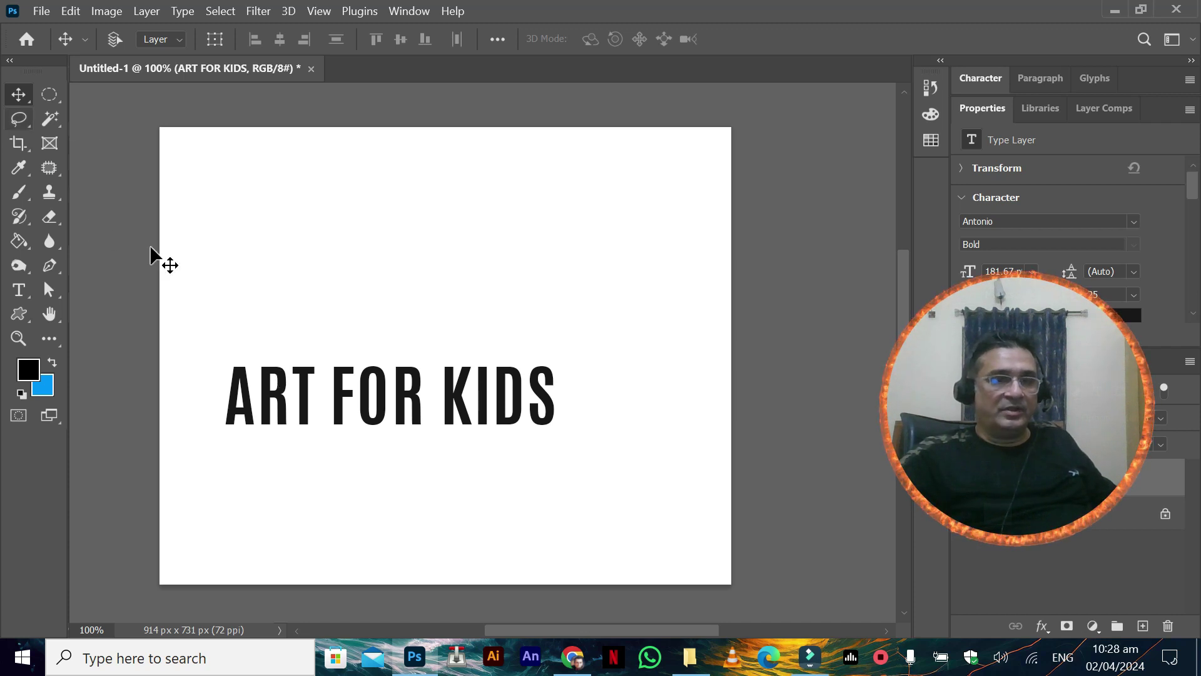
Step: Move the ART FOR KIDS text up to the middle of the canvas and convert its layer to a shape
drag(363, 401, 370, 335)
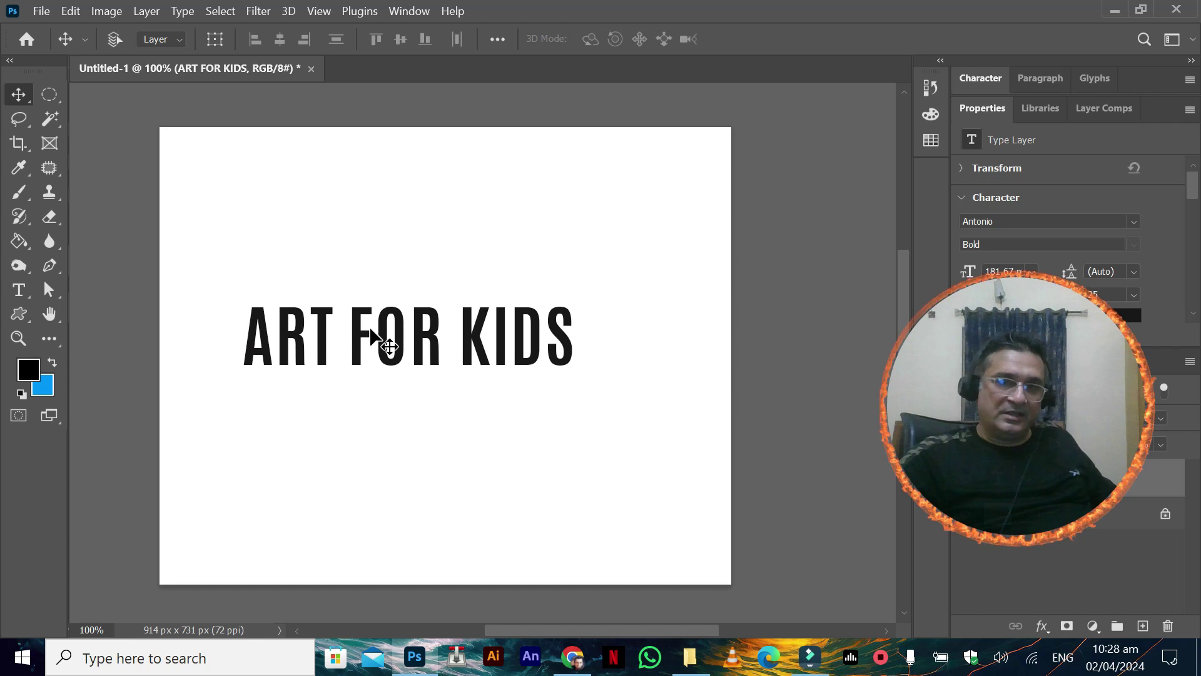
right_click(366, 336)
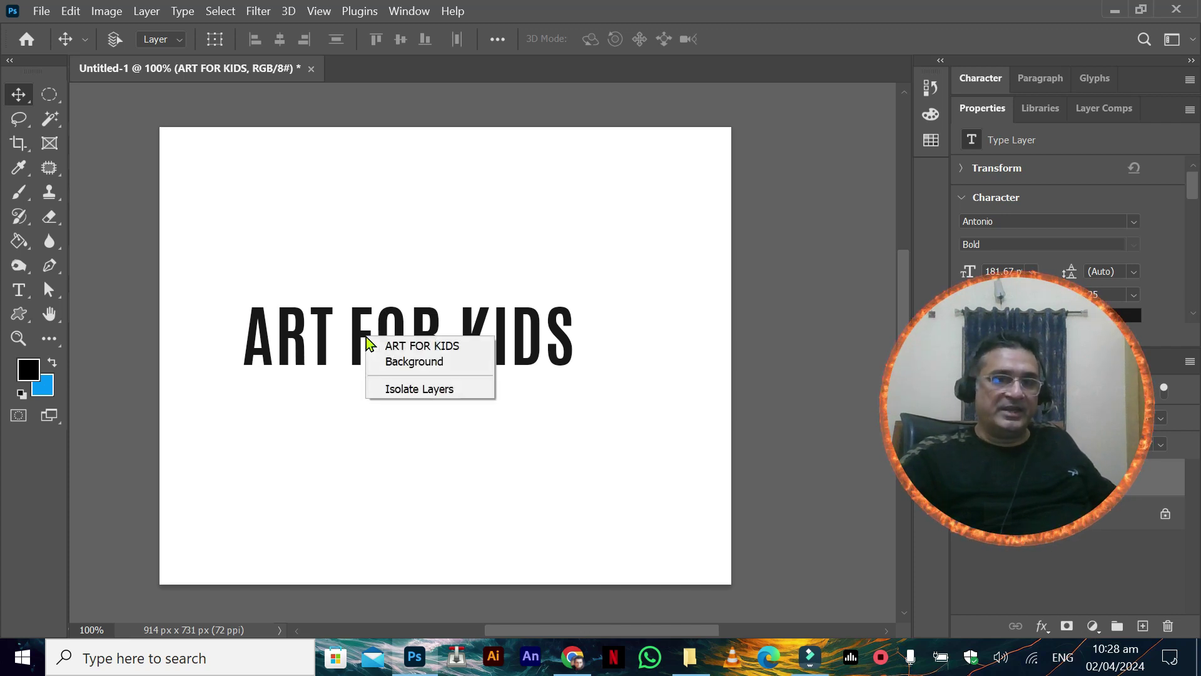
right_click(359, 336)
right_click(1035, 477)
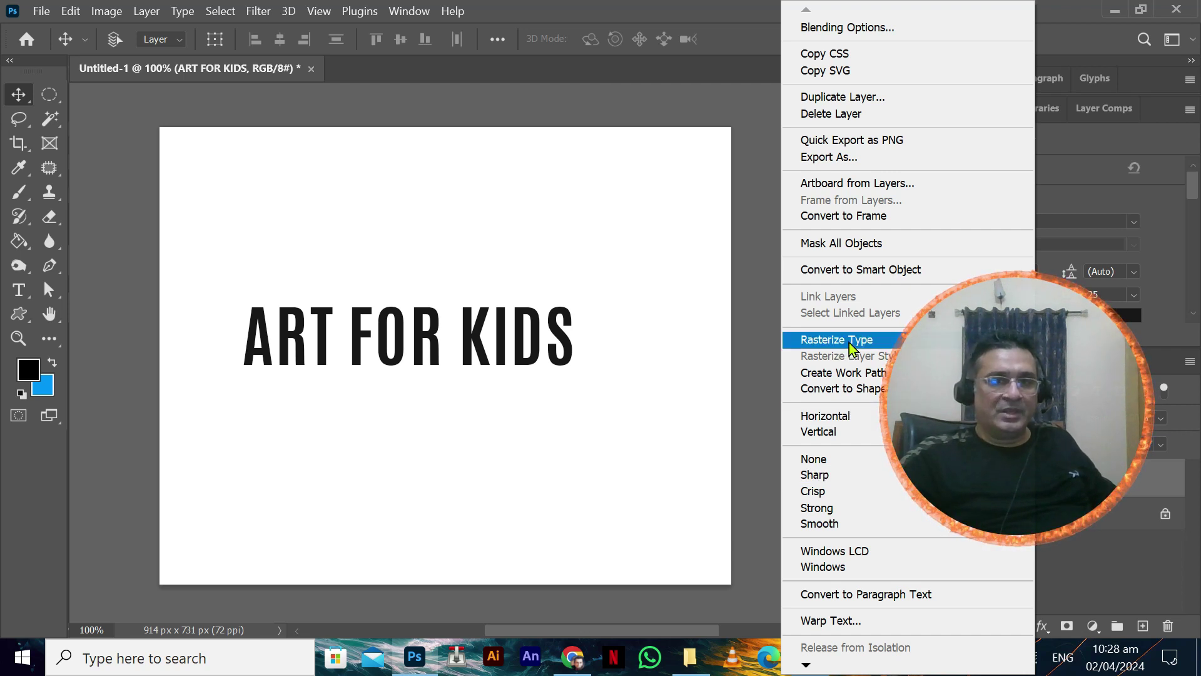
click(861, 390)
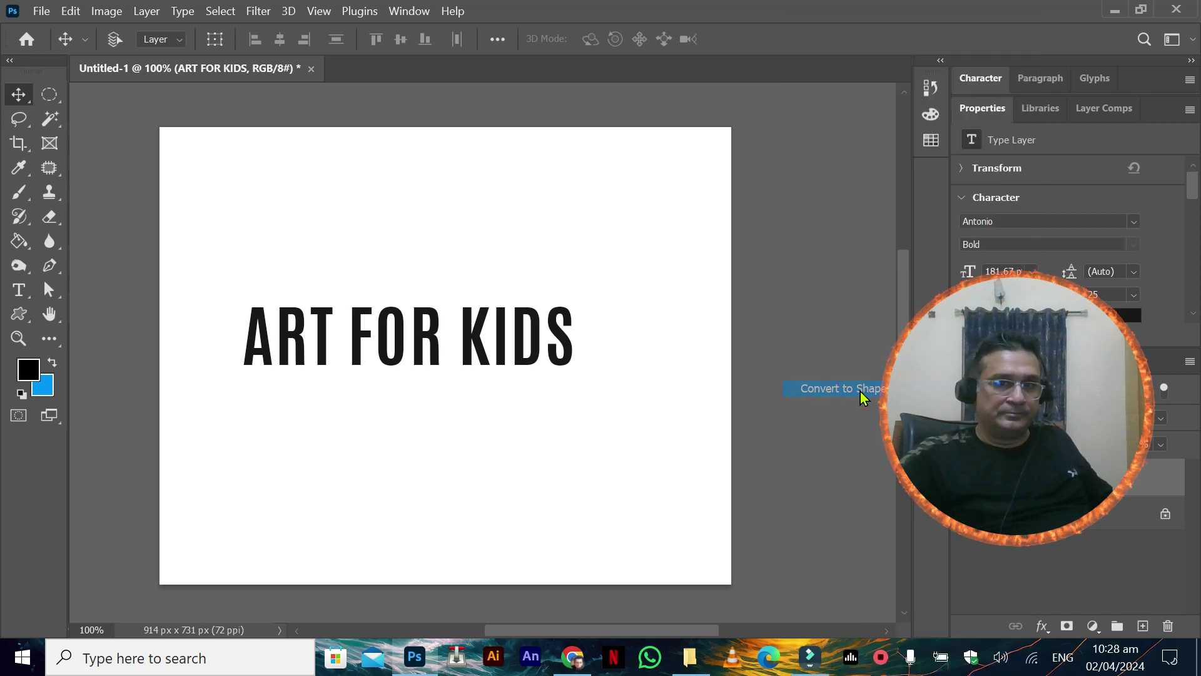
Step: Shorten the O in FOR by selecting its upper anchor points and nudging them down to about lowercase height
click(53, 297)
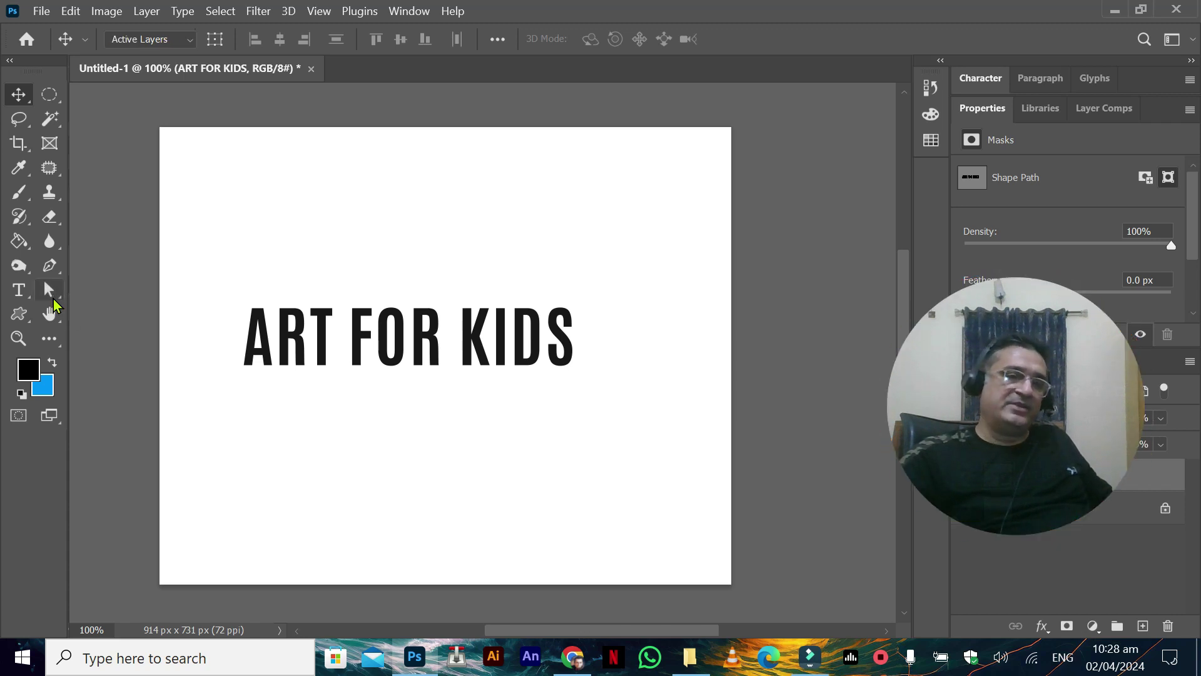
click(298, 399)
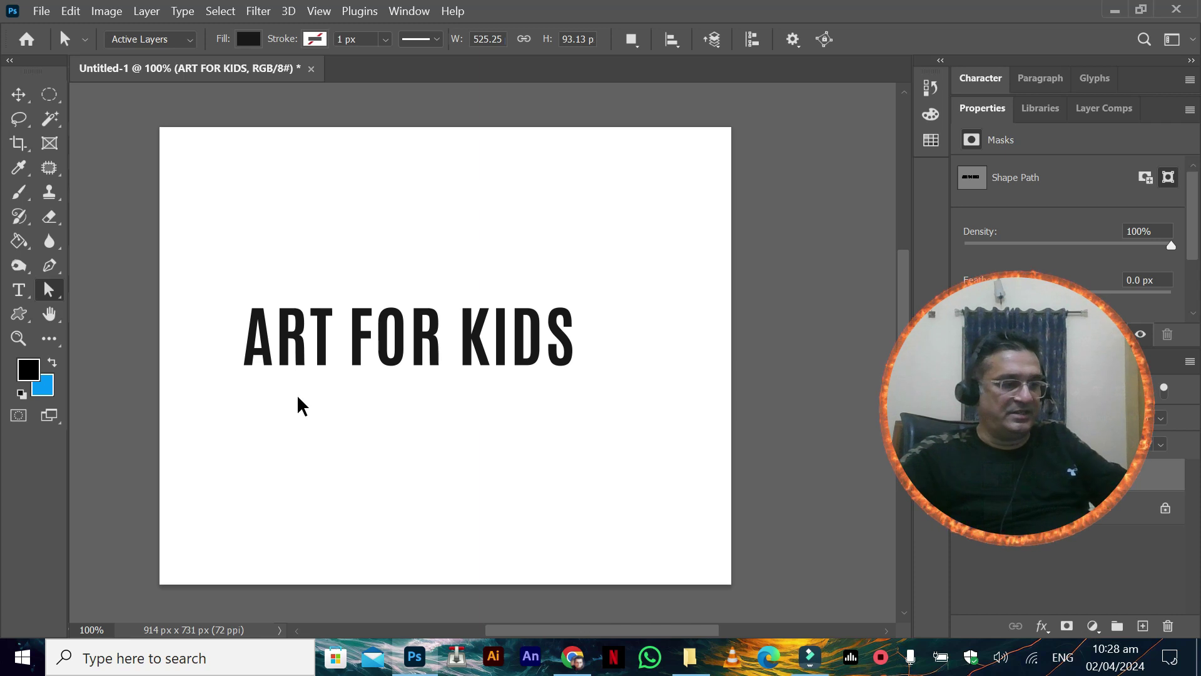
key(ctrl+plus)
drag(247, 402, 439, 394)
drag(523, 306, 522, 304)
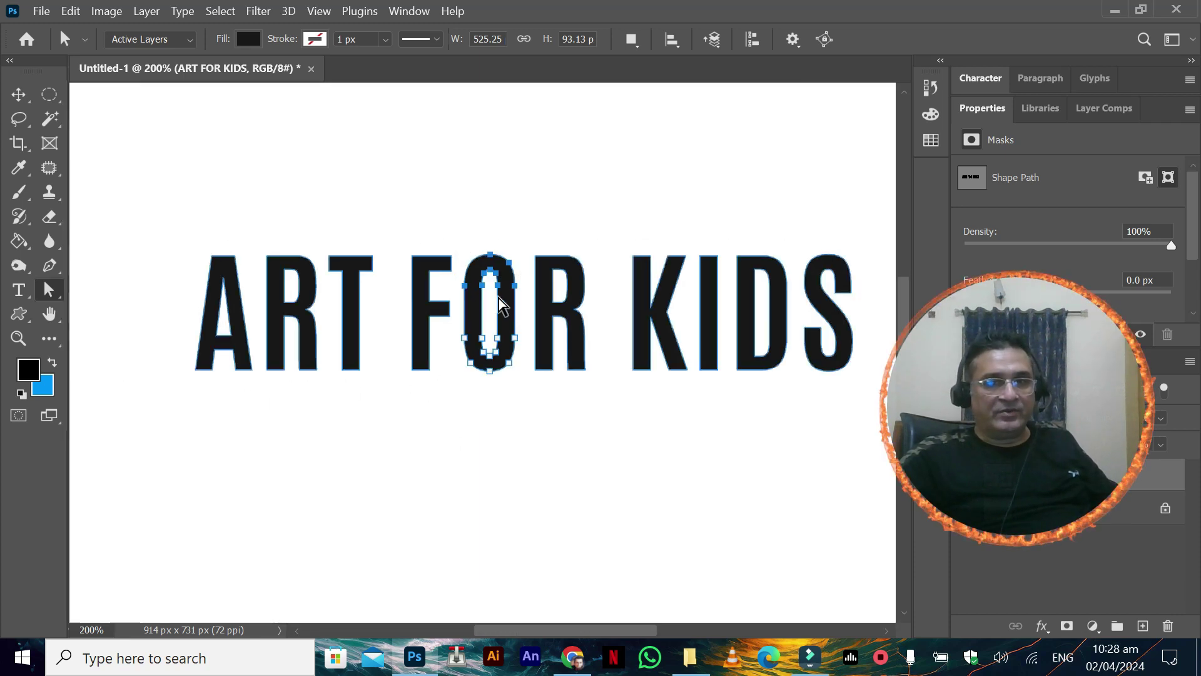
key(Down)
key(Down)
key(Down)
key(Down)
key(Down)
key(Down)
key(Down)
key(Down)
key(Down)
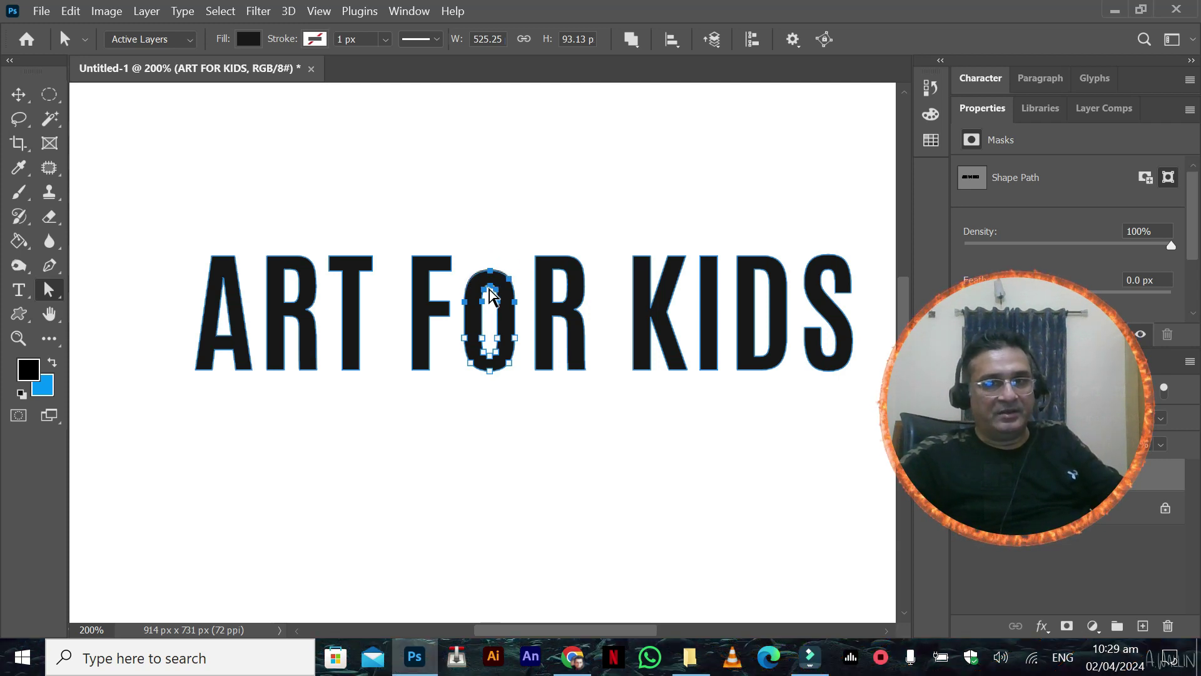
key(Down)
click(442, 391)
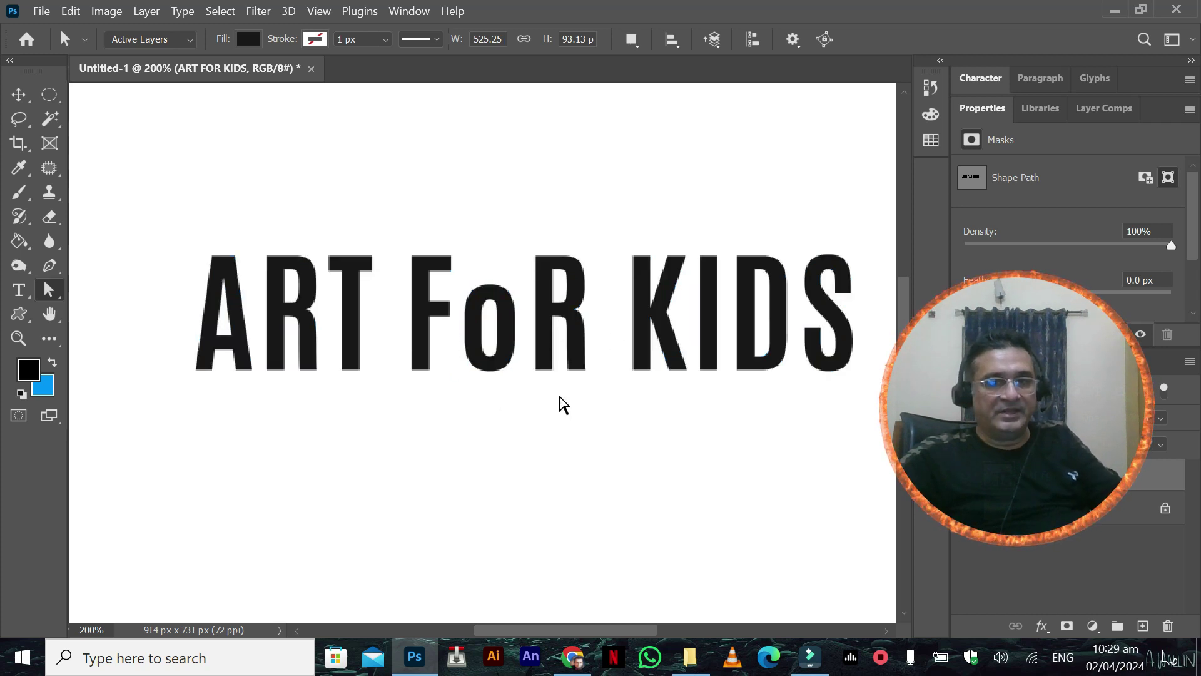
Step: Widen the leg of the R in FOR by nudging its lower anchor points to the right
drag(568, 357, 570, 343)
click(604, 395)
drag(605, 394, 566, 342)
key(Right)
key(Right)
key(Right)
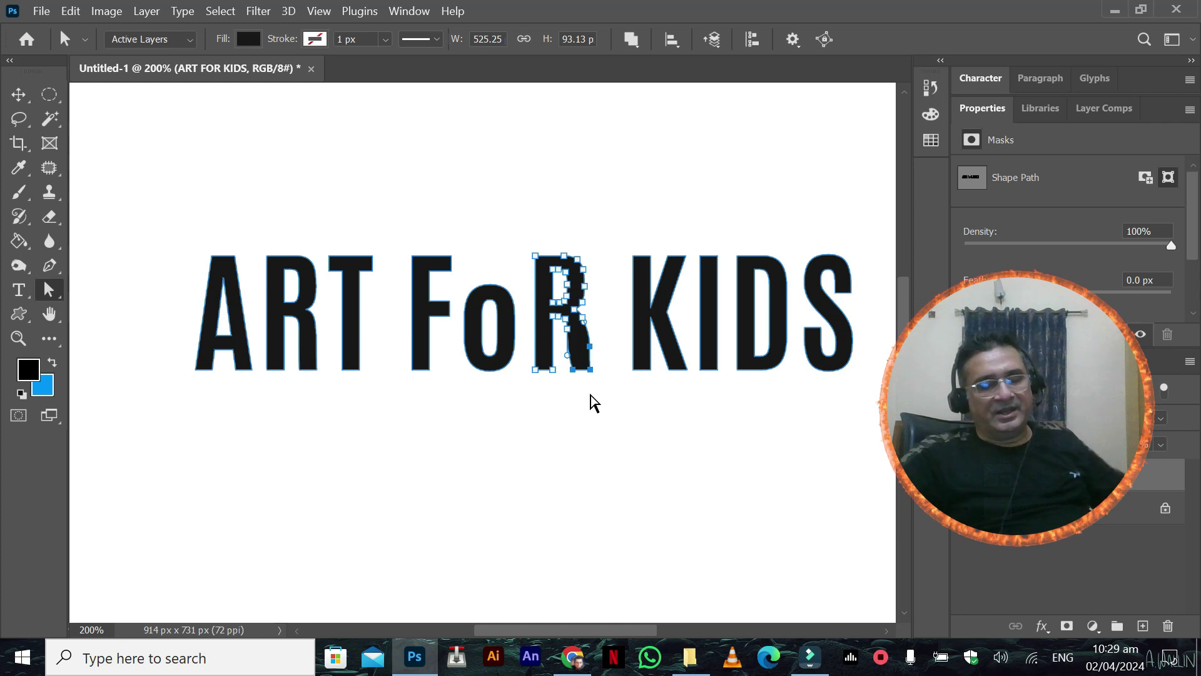
click(590, 406)
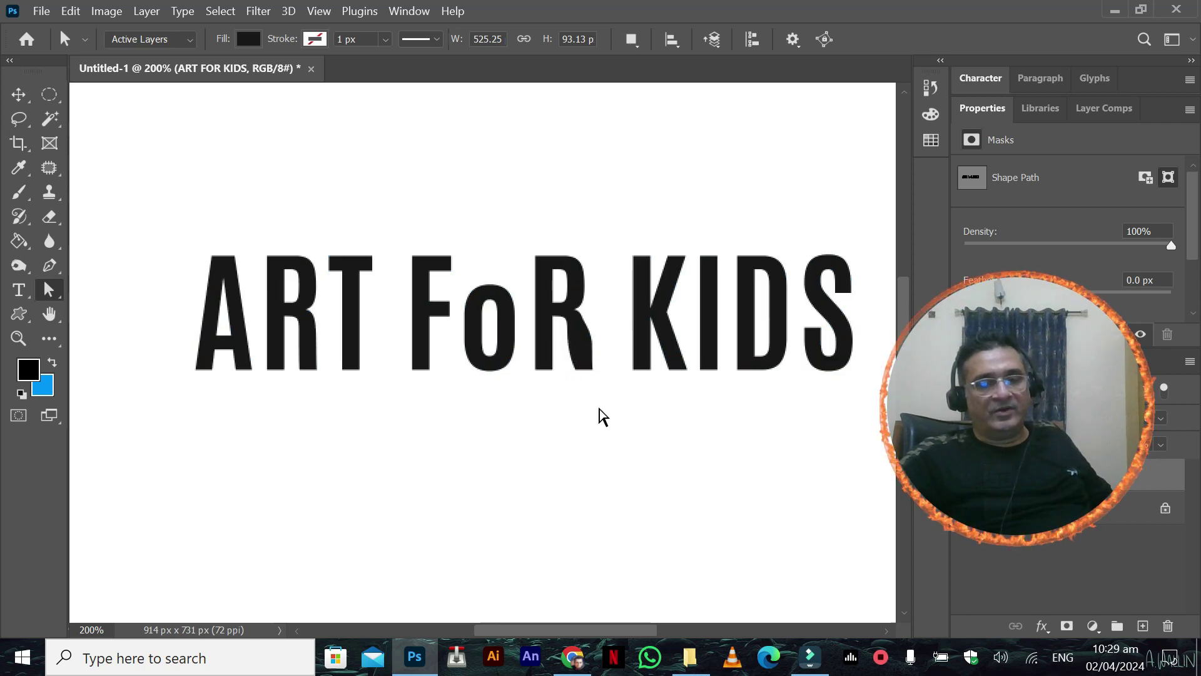
Step: Delete the lower anchor points of the R's leg in FOR and of the K's stem in KIDS
mouse_move(572, 343)
mouse_down()
mouse_move(595, 410)
mouse_move(566, 336)
mouse_up()
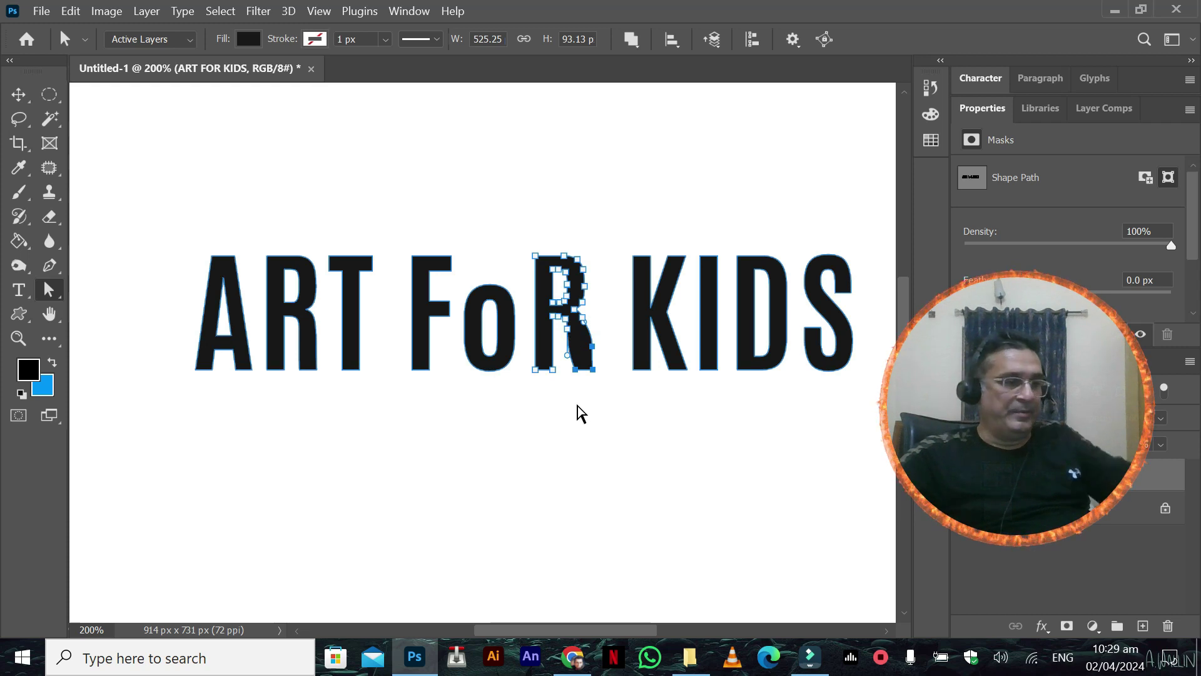
key(Delete)
click(572, 384)
click(635, 356)
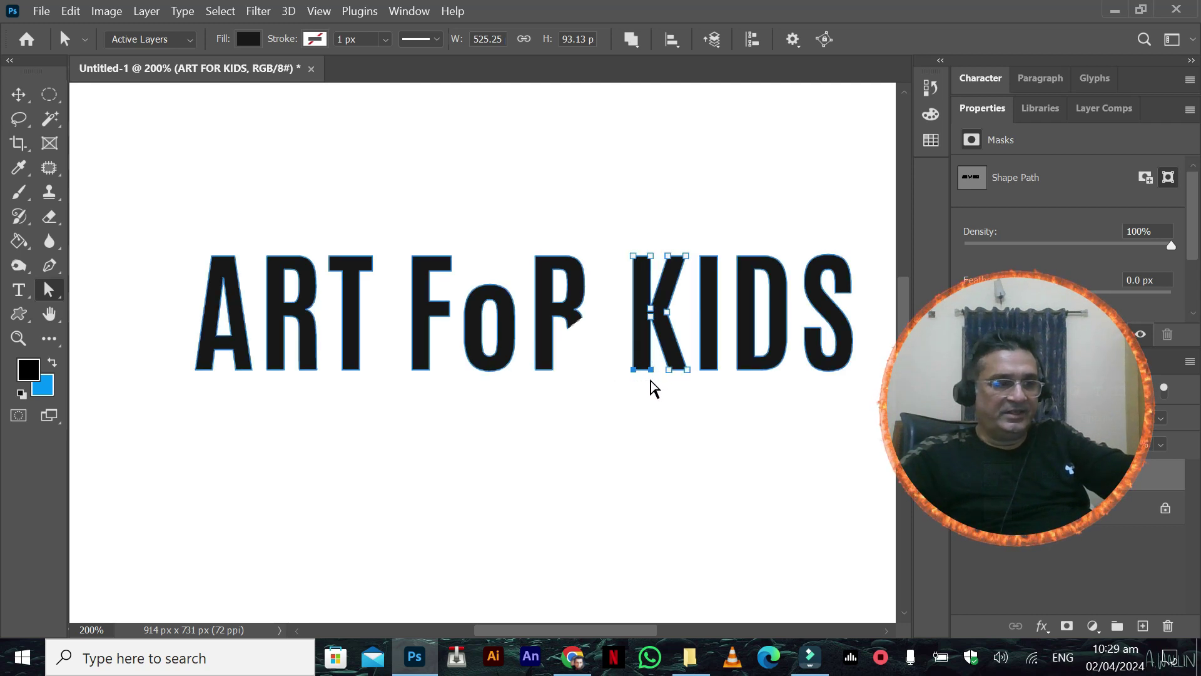
key(Delete)
click(597, 371)
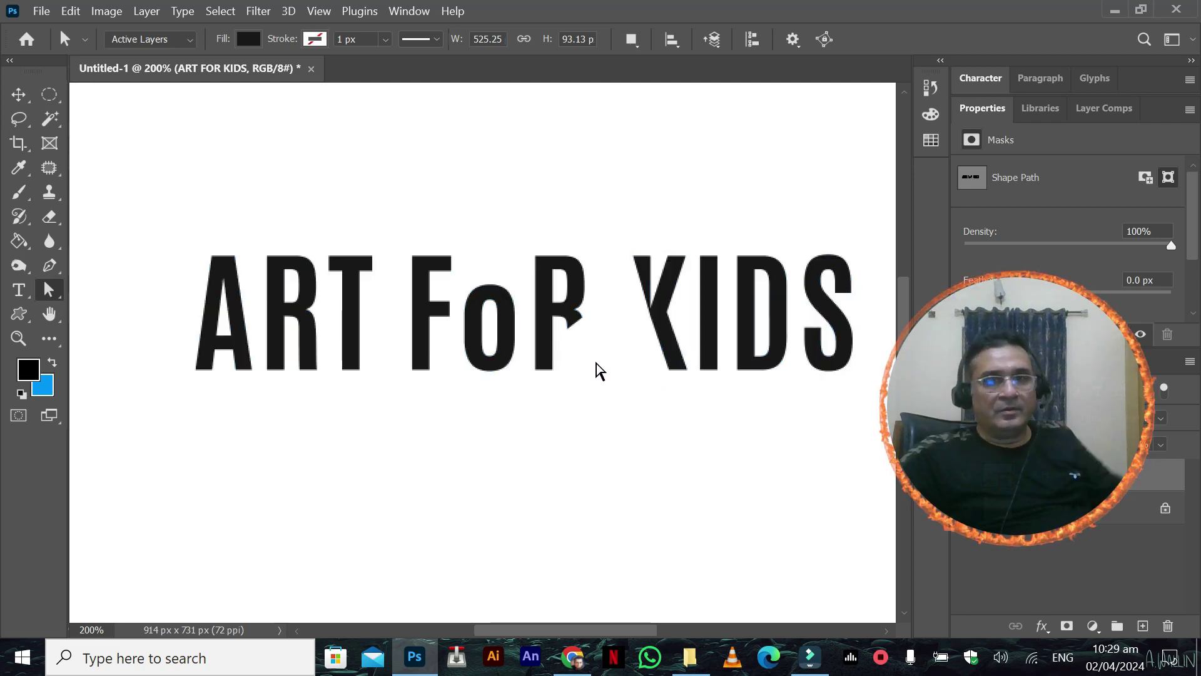
Step: Delete anchor points at the upper end of the S in KIDS
click(839, 299)
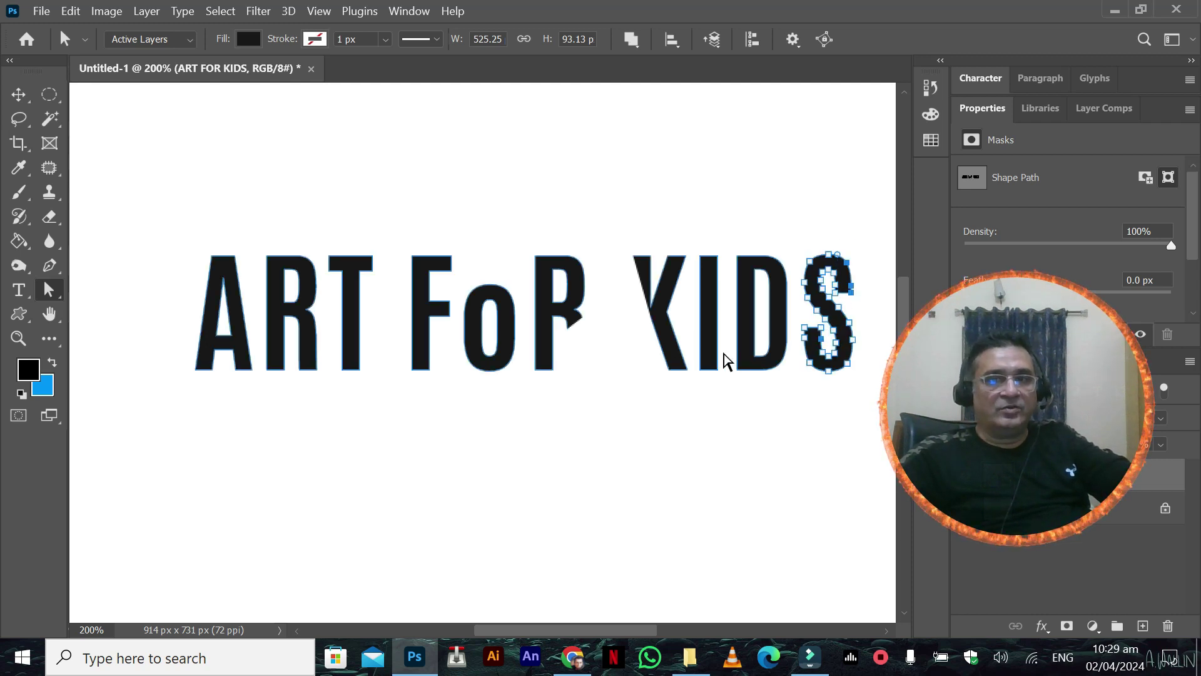
key(Delete)
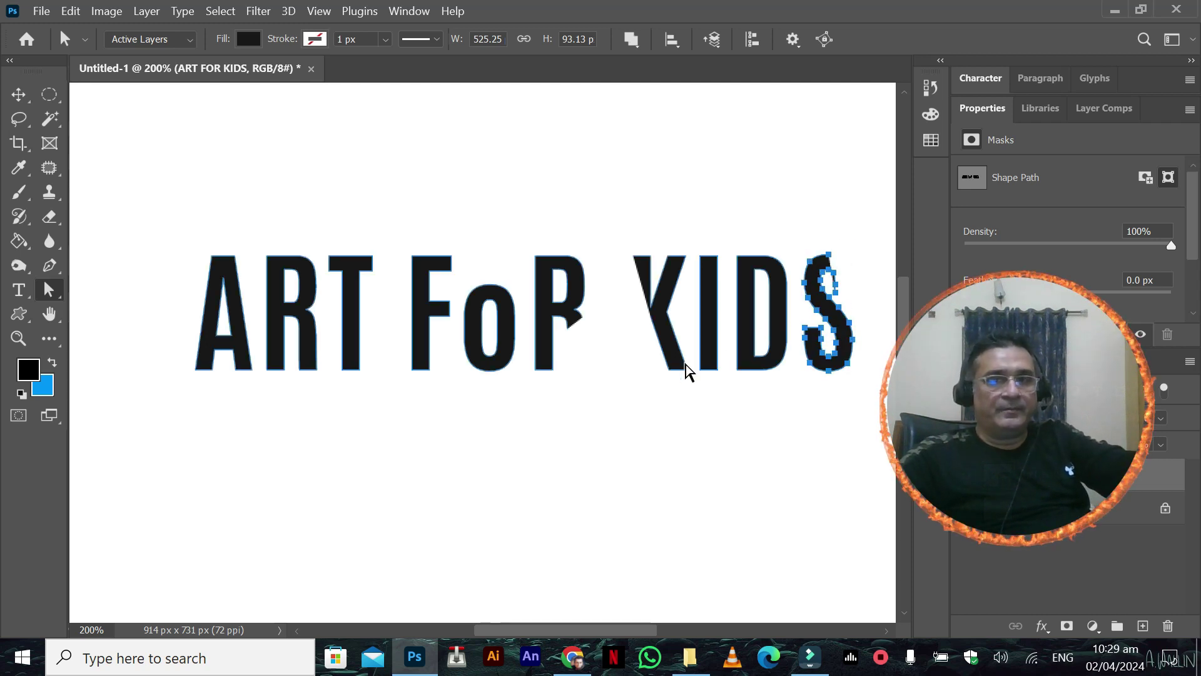
click(838, 285)
click(717, 383)
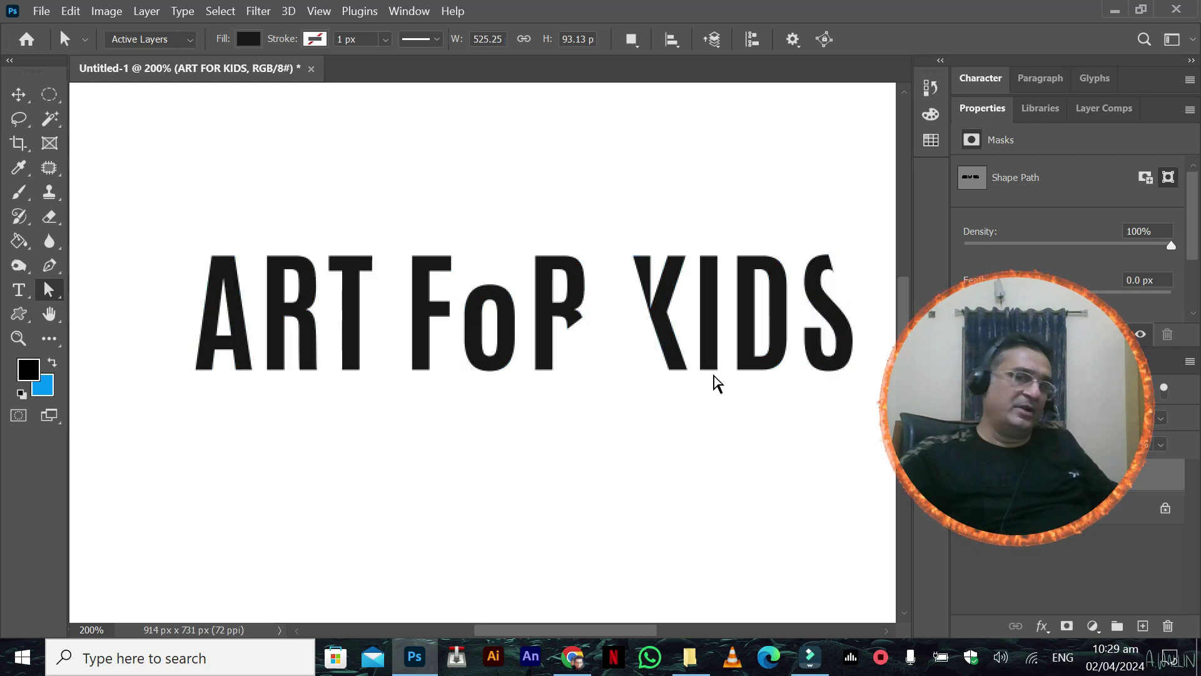
Step: Undo the letter edits, the shape conversion and the last text move to restore the editable ART FOR KIDS text
key(ctrl+z)
key(ctrl+z)
key(ctrl+z)
key(ctrl+z)
key(ctrl+z)
key(ctrl+z)
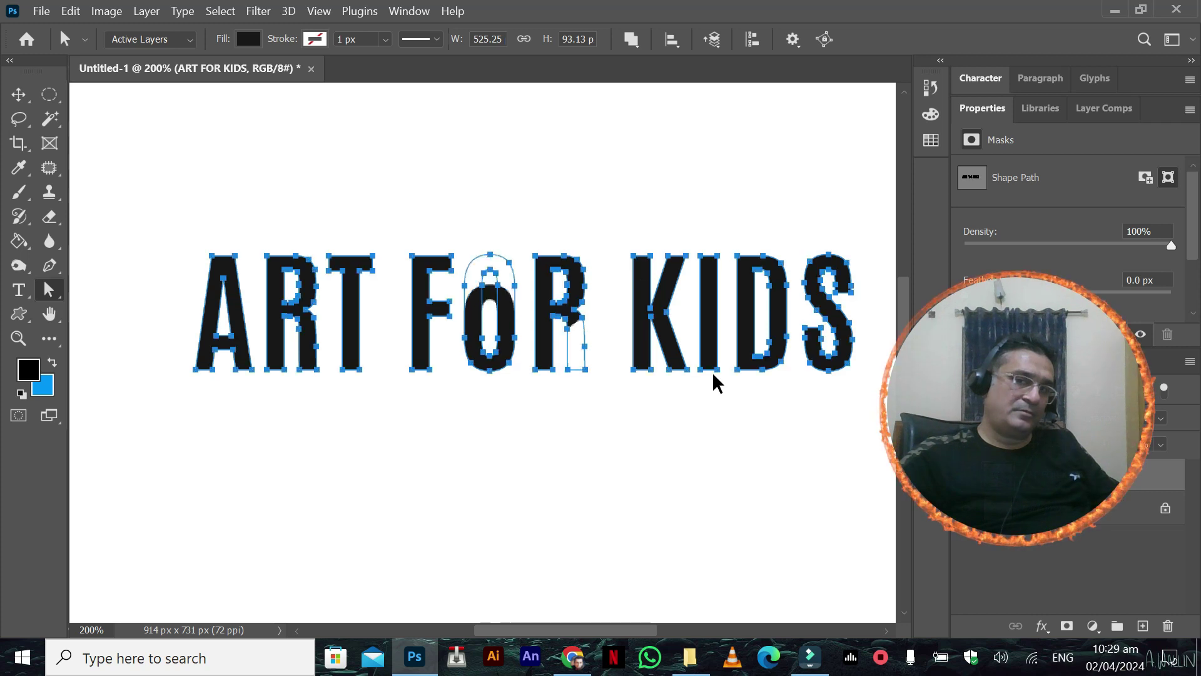
key(ctrl+z)
key(ctrl+z)
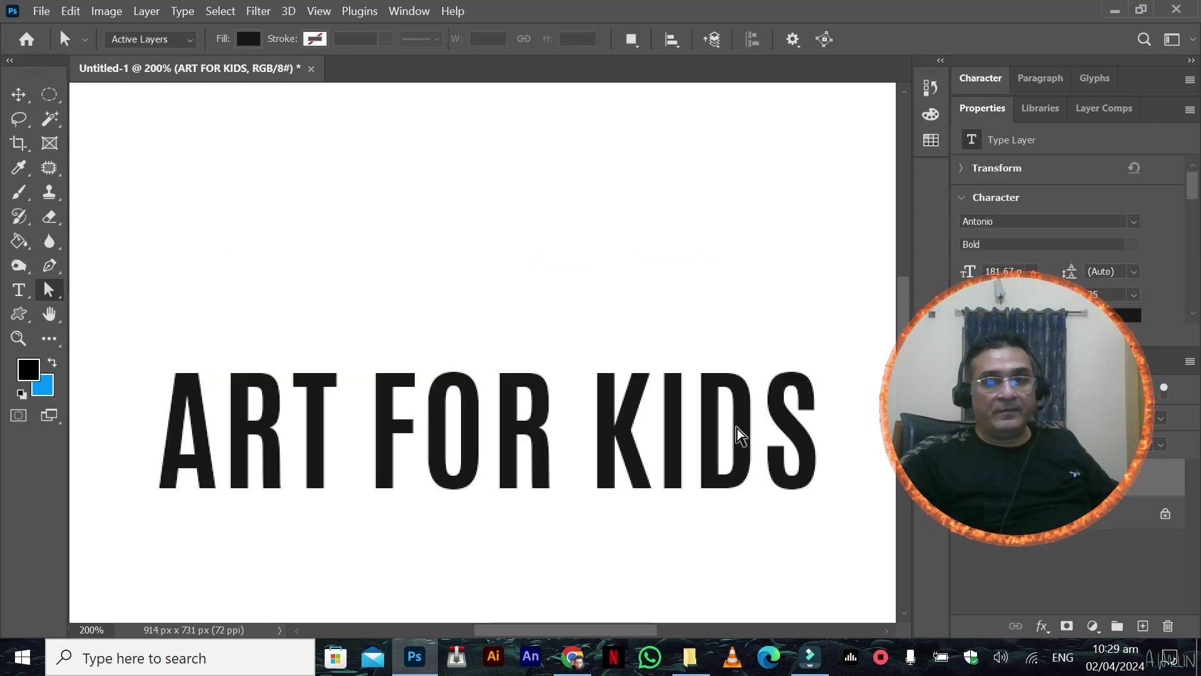
drag(433, 396, 432, 287)
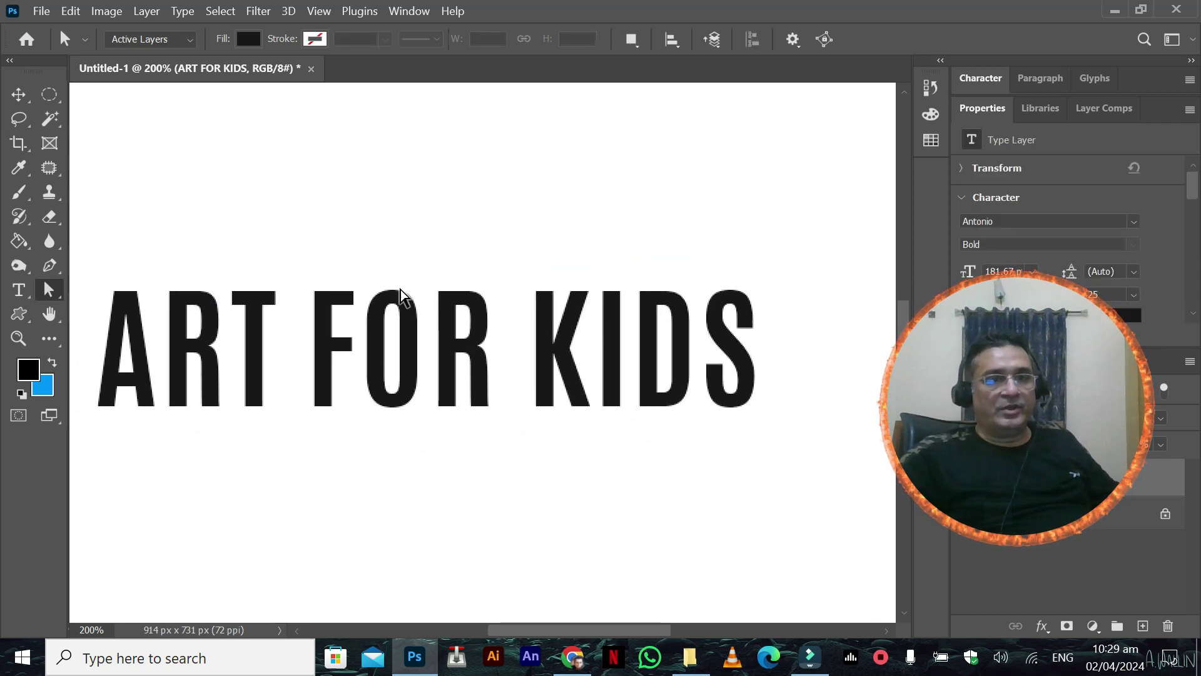
Step: Choose the Brush tool and add a new blank layer above the ART FOR KIDS text layer
click(20, 195)
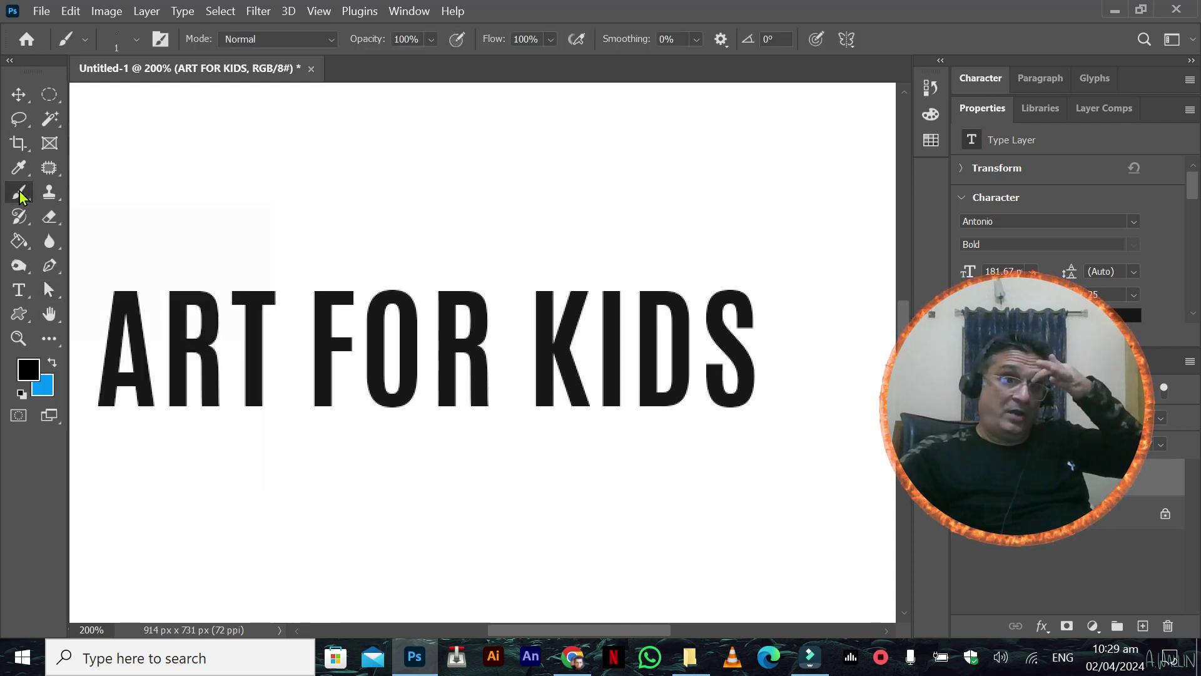
right_click(21, 194)
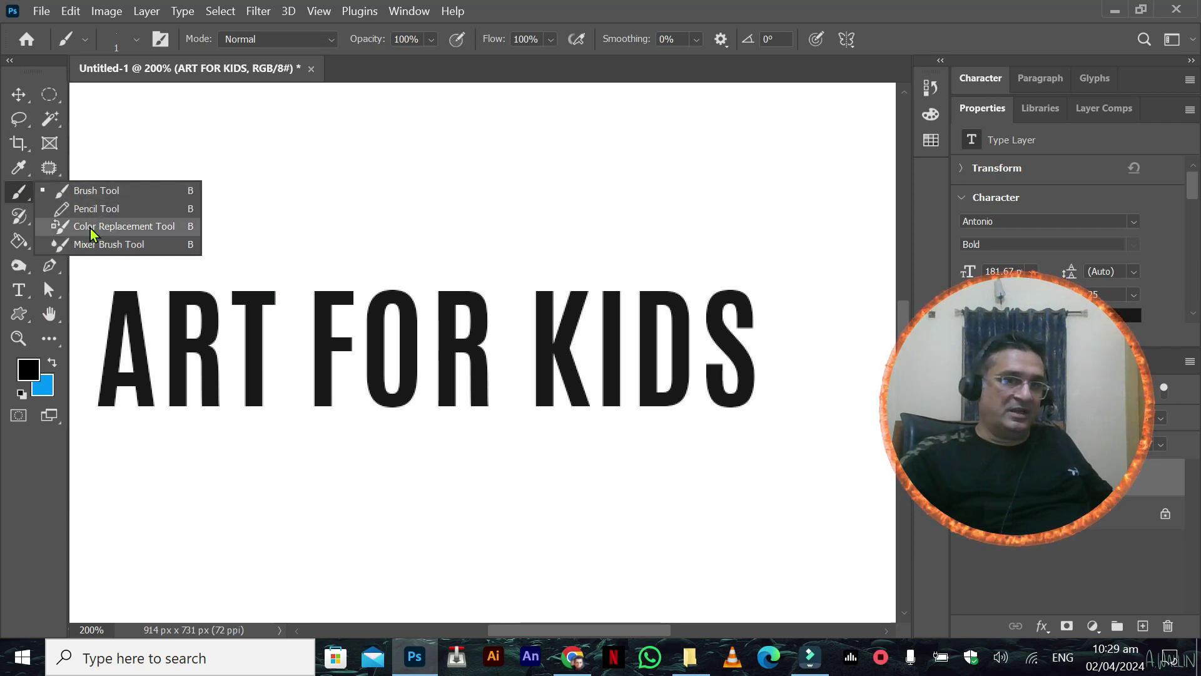
click(83, 191)
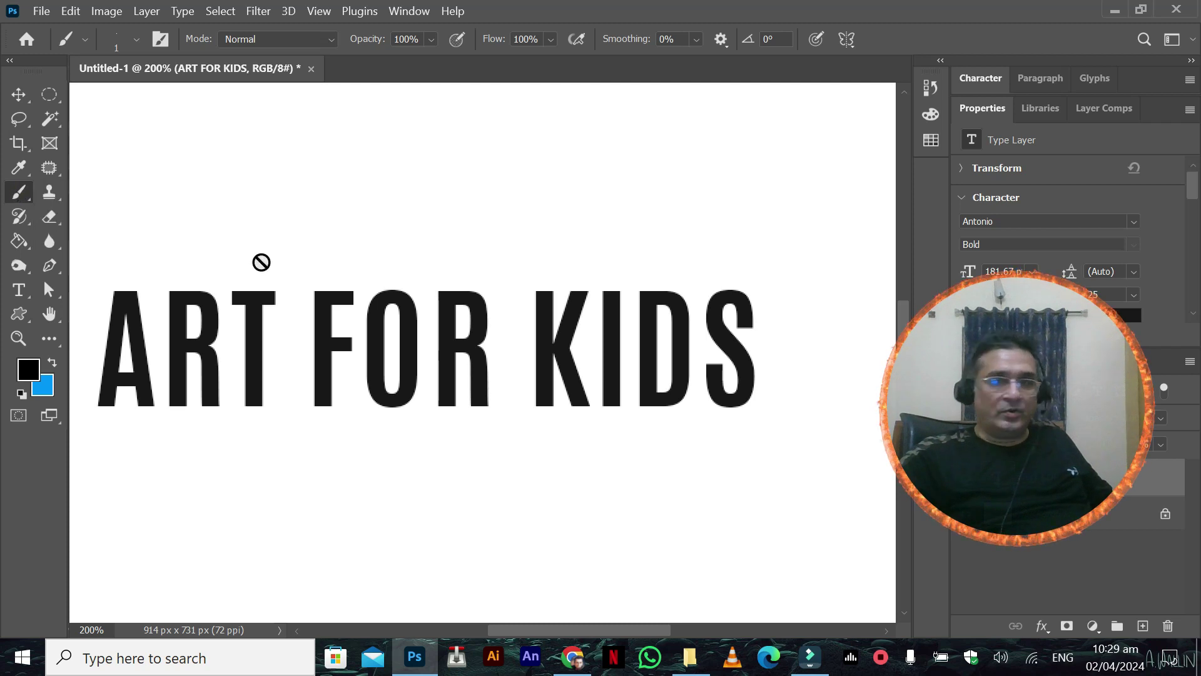
click(1143, 626)
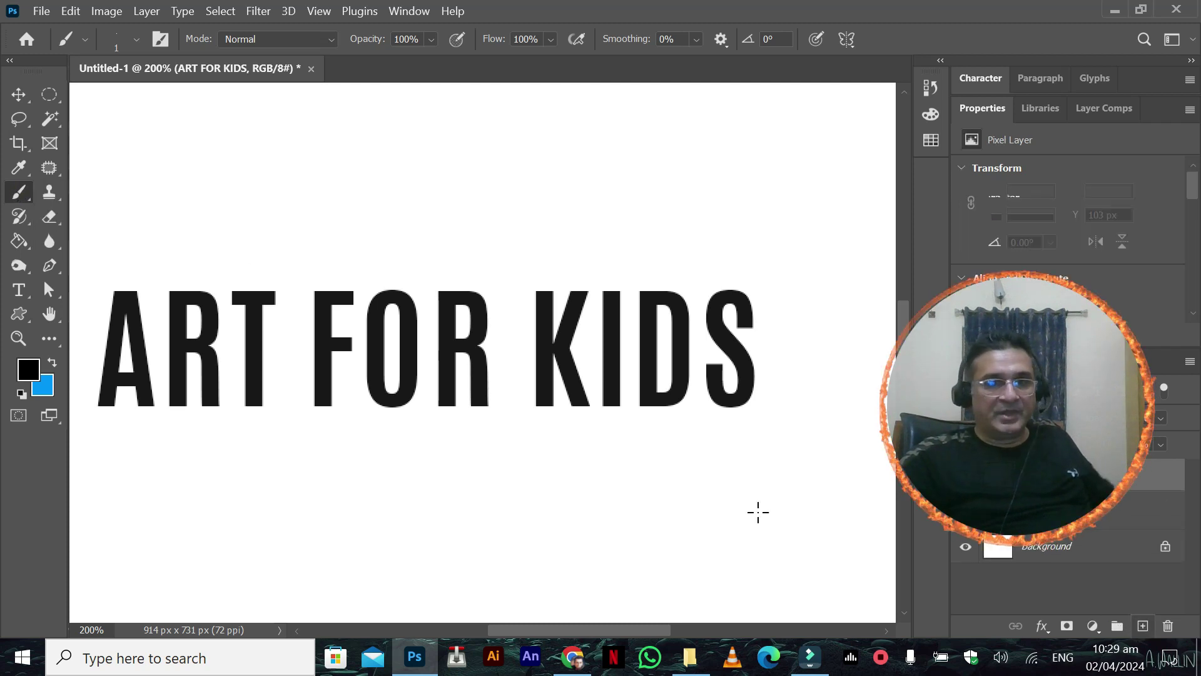
Step: Try a thin freehand underline beneath ART FOR KIDS with the 1 px brush, and undo it
key(space)
mouse_move(357, 328)
mouse_down()
mouse_move(491, 258)
mouse_move(396, 262)
mouse_up()
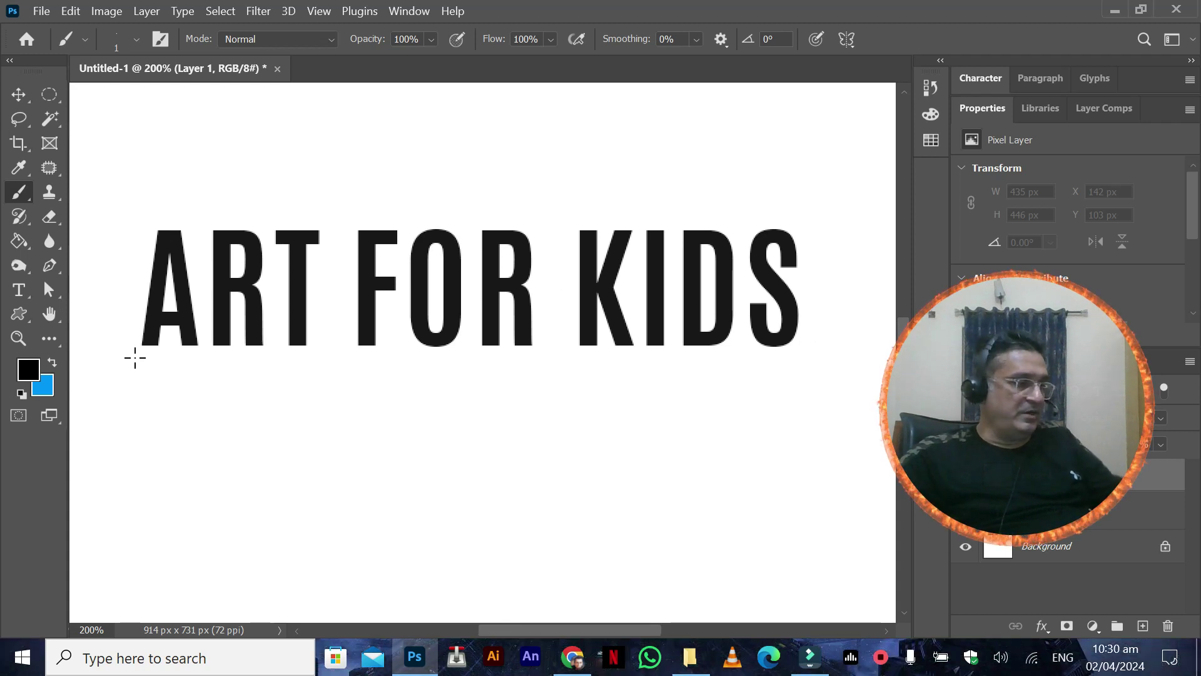
mouse_move(117, 367)
mouse_down()
mouse_move(140, 348)
mouse_move(173, 346)
mouse_move(423, 376)
mouse_move(694, 369)
mouse_move(823, 319)
mouse_up()
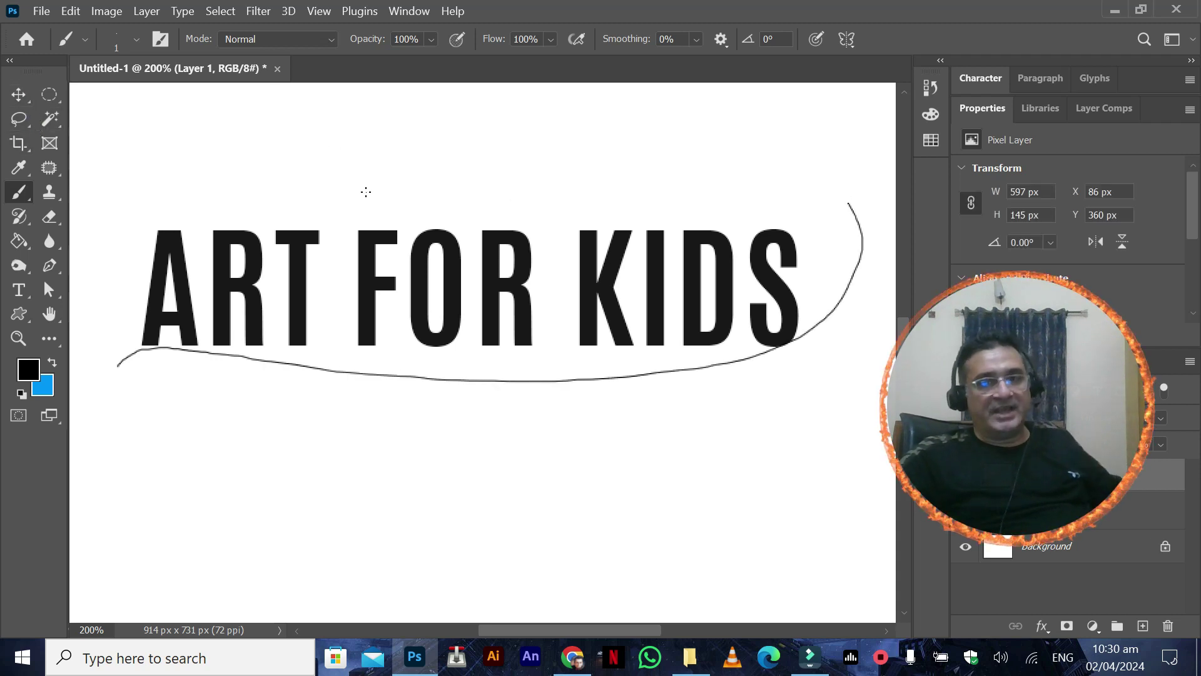
key(ctrl+z)
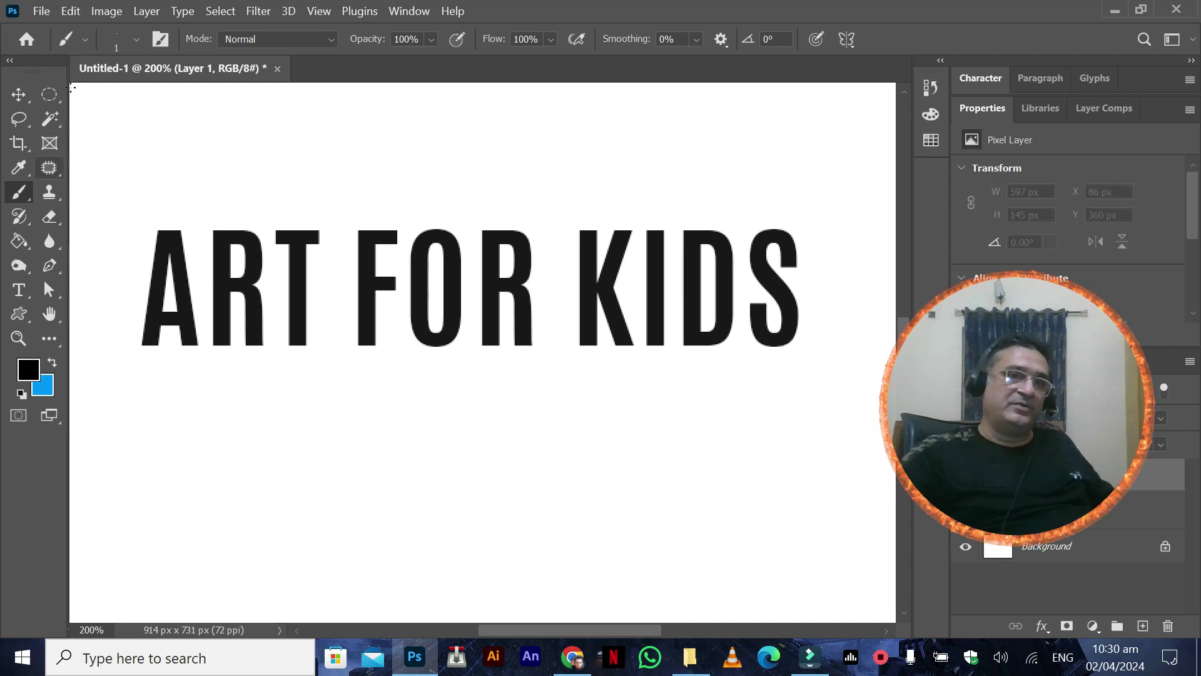
Step: Set the Hard Round brush size to 47 px and browse the available brush presets
click(134, 40)
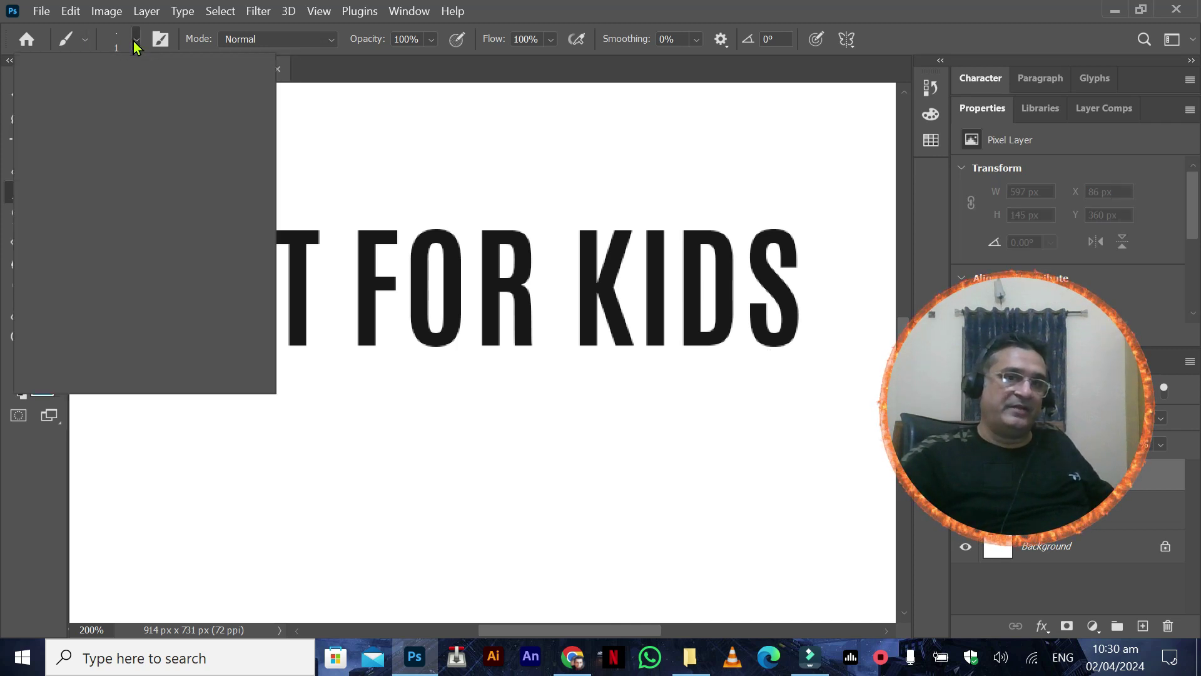
drag(110, 97, 133, 94)
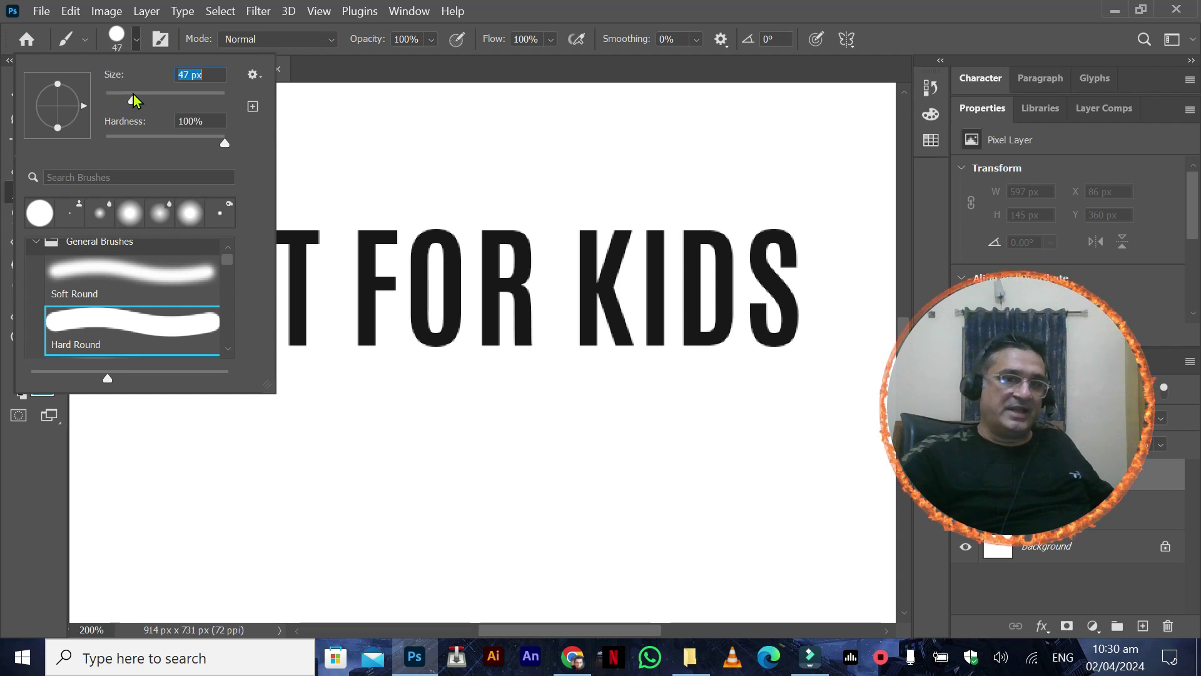
drag(226, 261, 221, 317)
scroll(180, 309, down, 2)
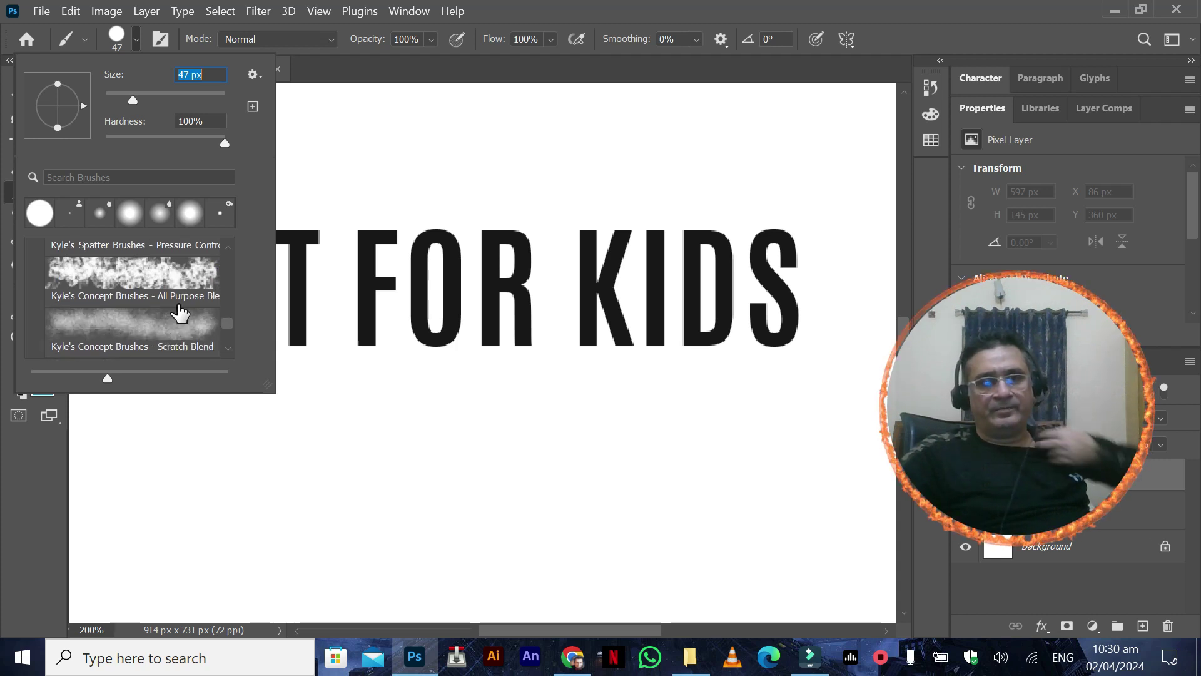
scroll(180, 310, up, 2)
drag(227, 317, 231, 253)
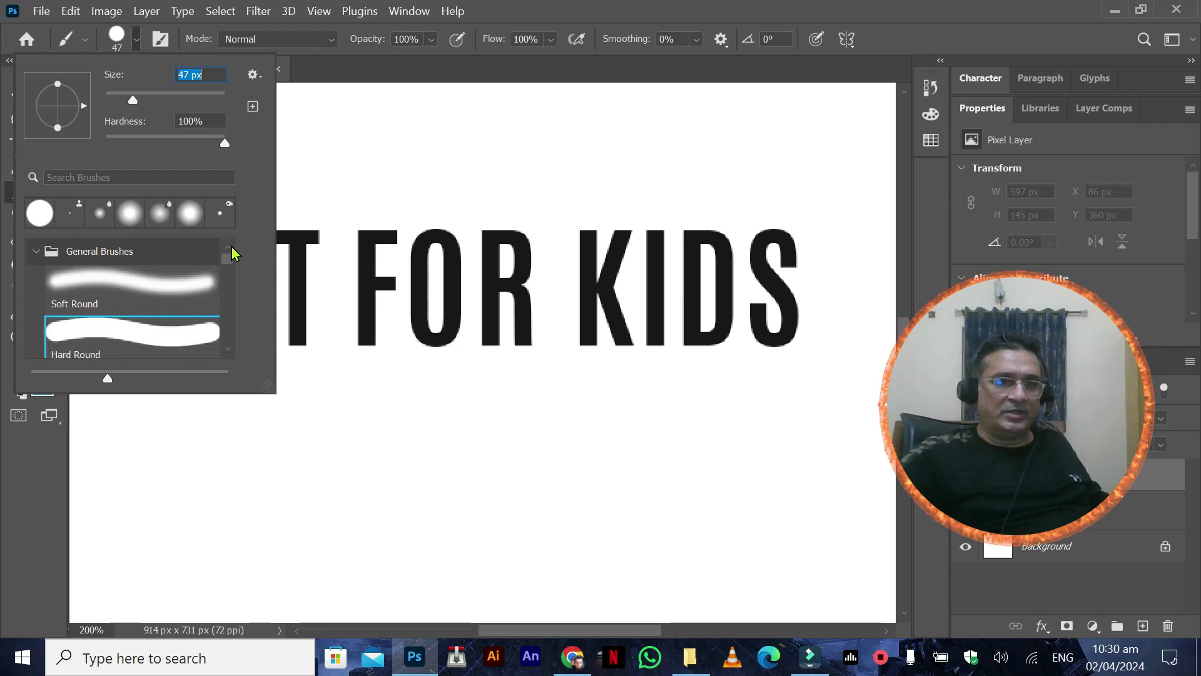
Step: Choose the KYLE Ultimate Pencil Hard brush from the Dry Media Brushes
click(46, 254)
click(31, 253)
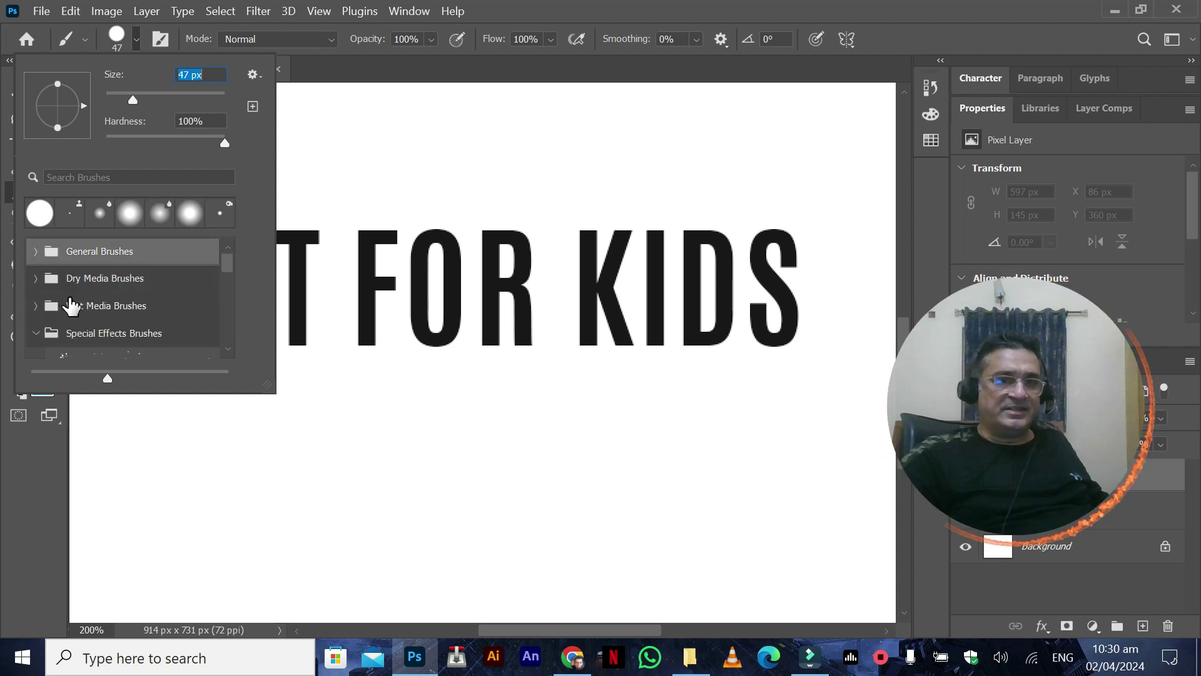
click(41, 280)
click(119, 313)
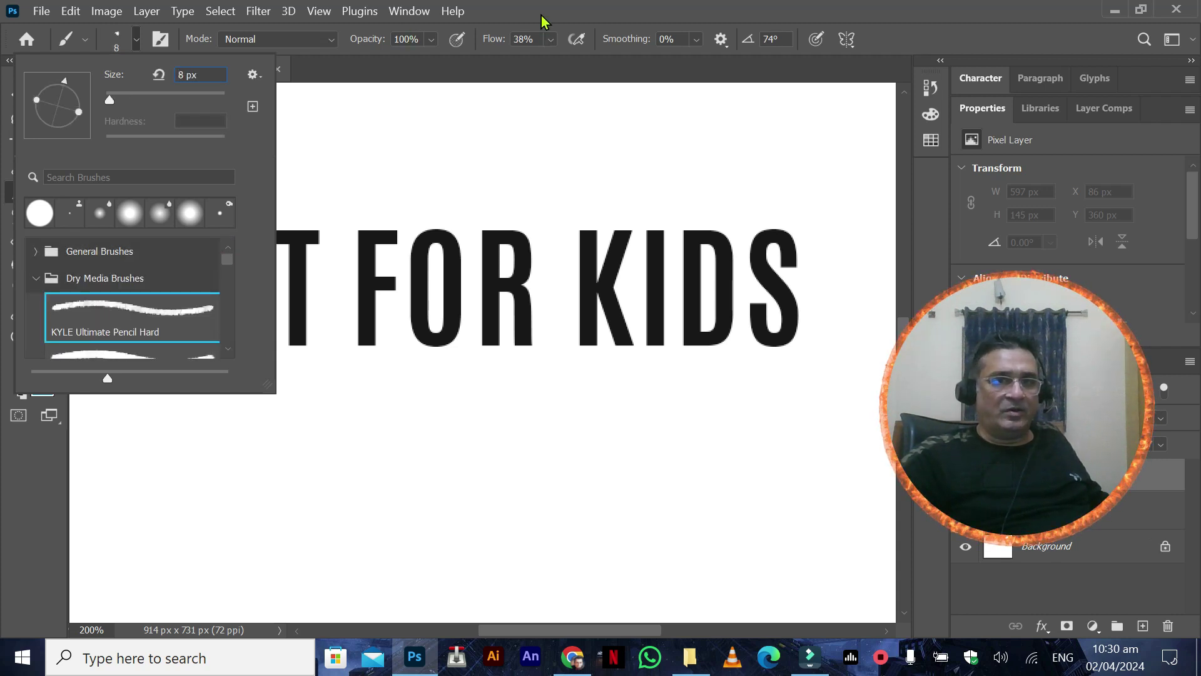
click(542, 16)
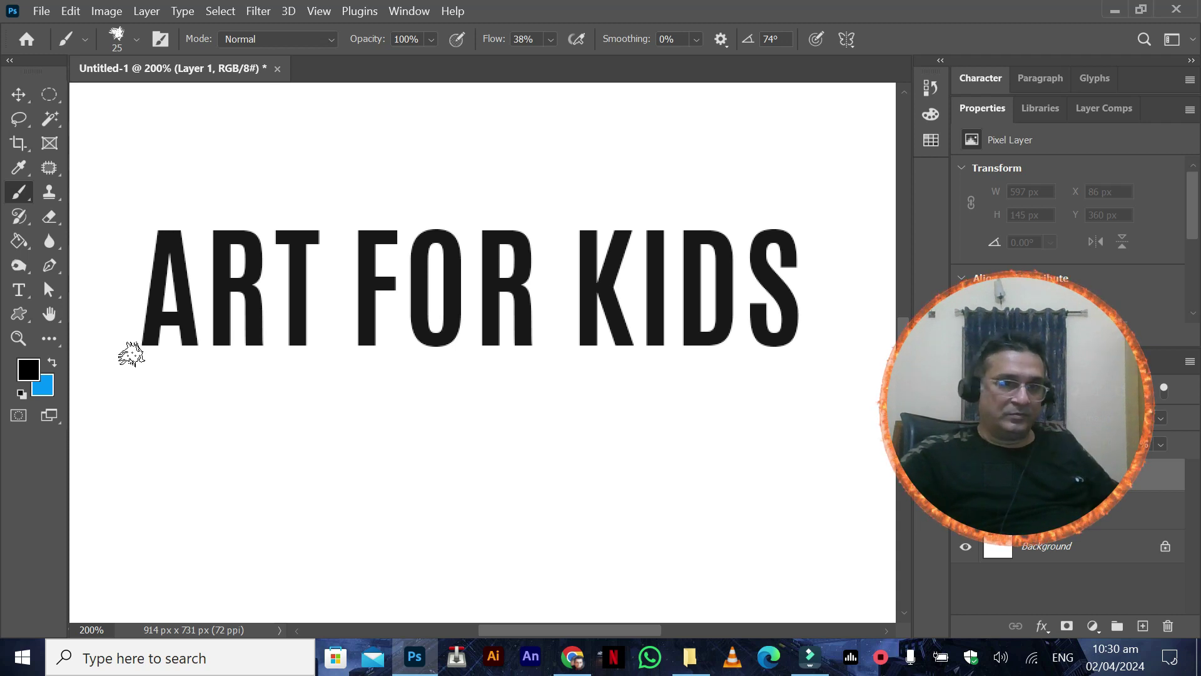
Step: Try rough underline strokes beneath the lettering with the 25 px KYLE pencil brush, undoing each one
mouse_move(131, 352)
mouse_down()
mouse_move(247, 375)
mouse_move(383, 356)
mouse_move(544, 376)
mouse_move(694, 372)
mouse_move(772, 342)
mouse_move(804, 302)
mouse_move(813, 258)
mouse_up()
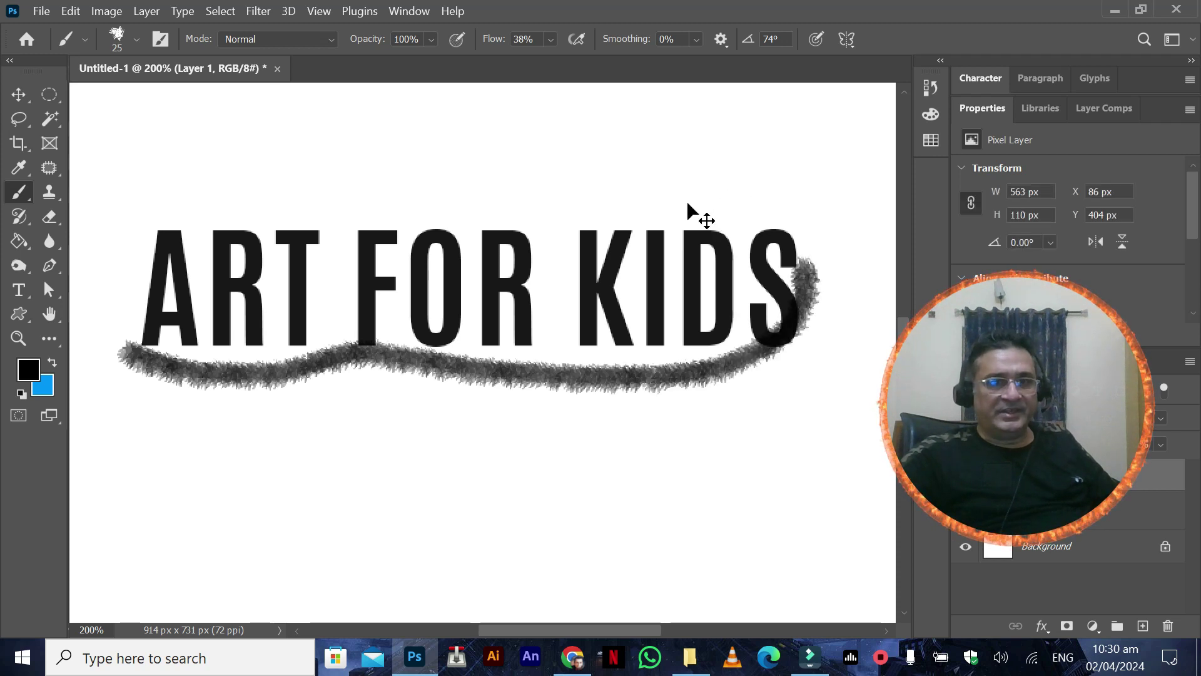
key(ctrl+z)
drag(141, 352, 835, 356)
key(ctrl+z)
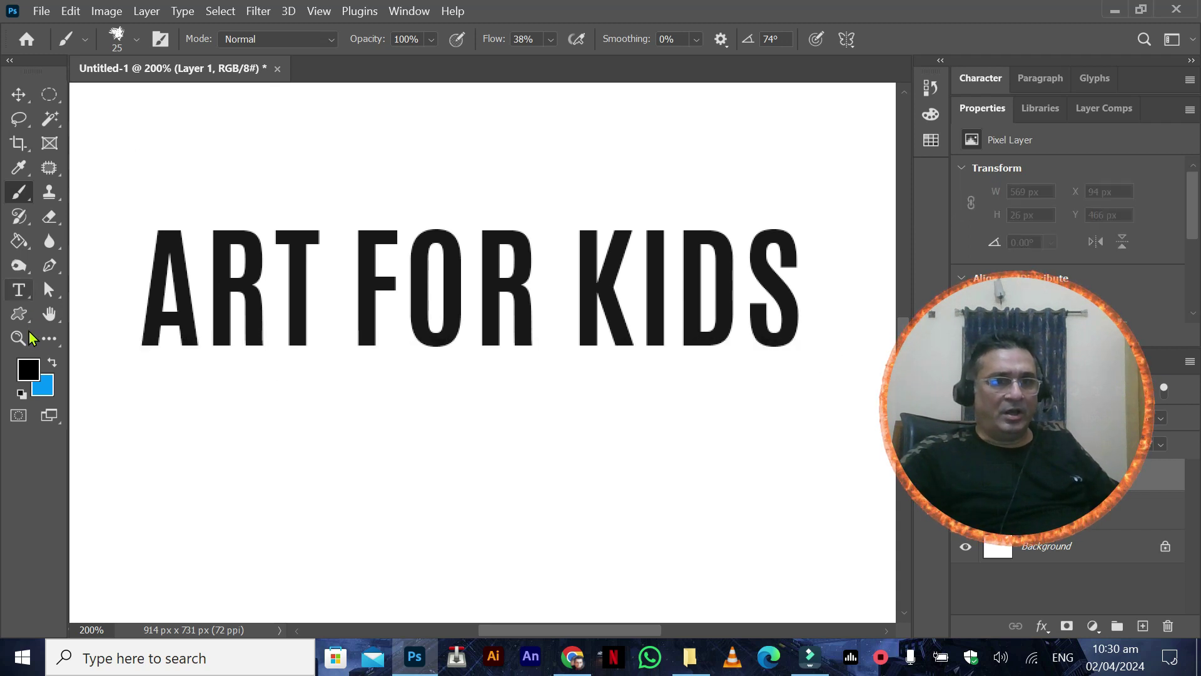
Step: Paint a straight dotted band about 563 px wide along the base of ART FOR KIDS with the 50 px Kyle's Screentones 35 brush
click(137, 42)
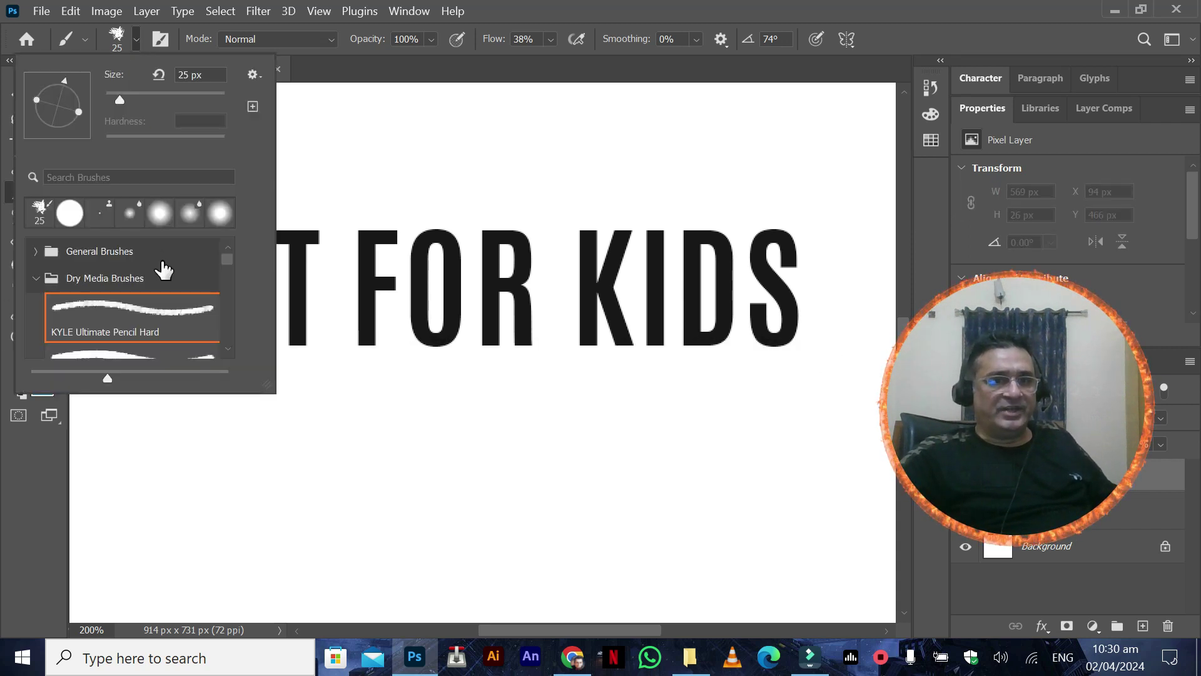
scroll(164, 268, down, 5)
click(191, 285)
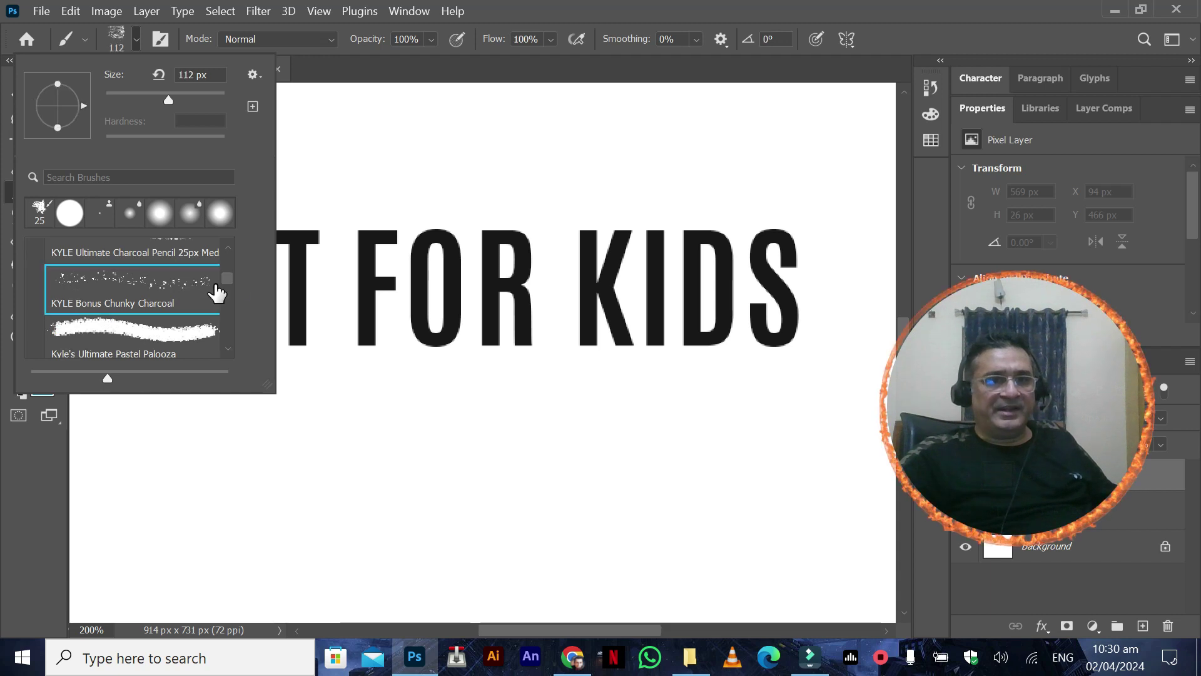
drag(231, 276, 231, 329)
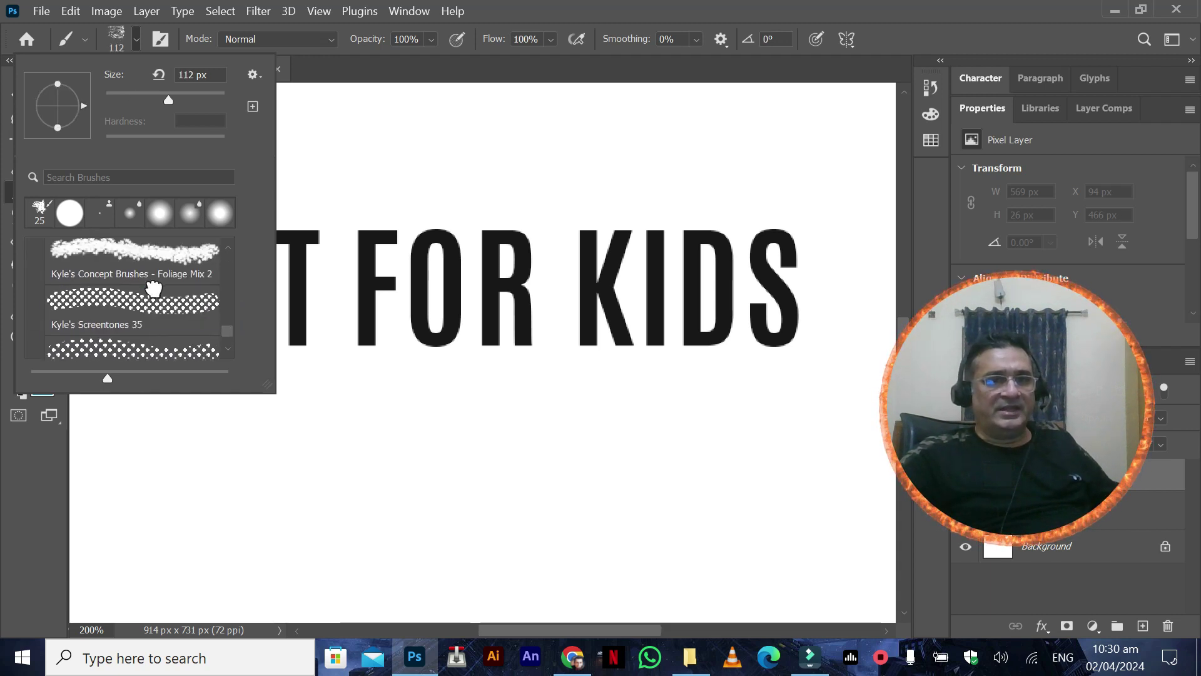
click(151, 307)
click(523, 17)
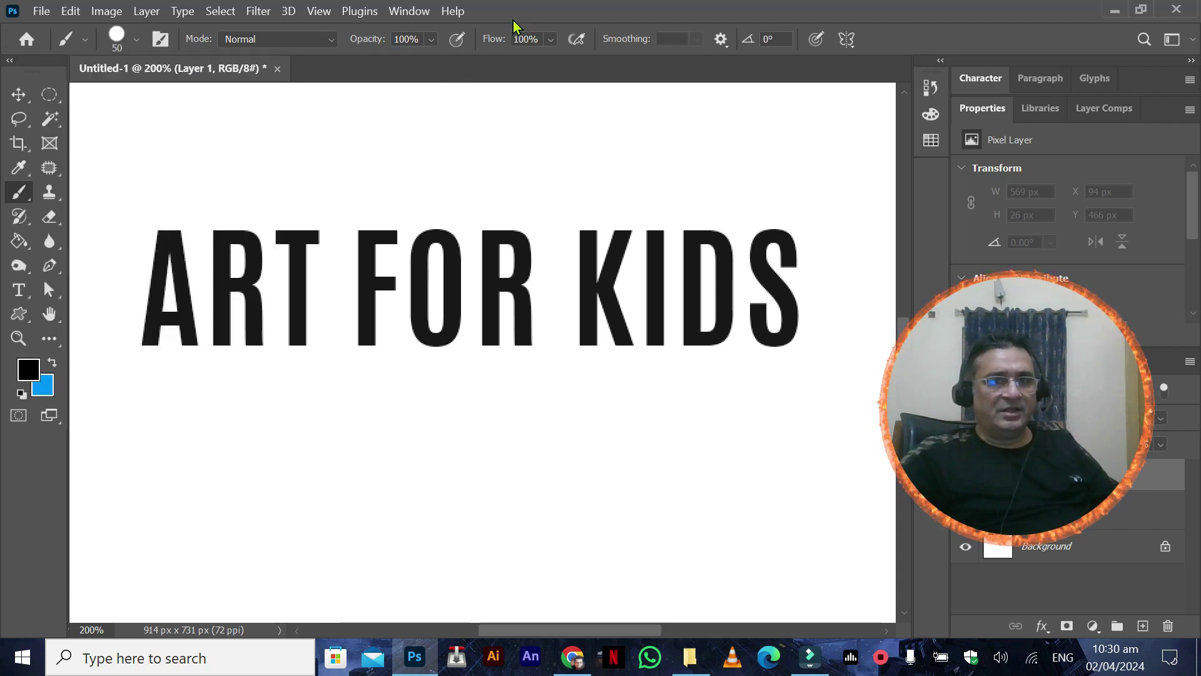
drag(148, 356, 788, 357)
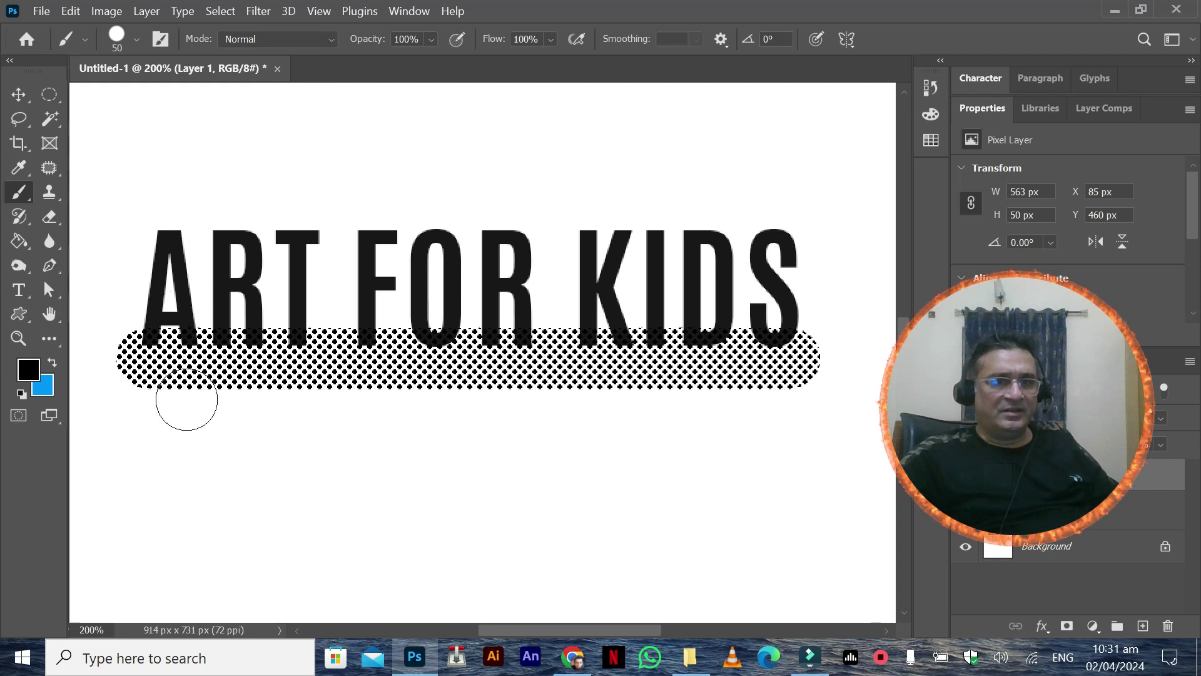
scroll(186, 399, up, 2)
scroll(187, 396, down, 2)
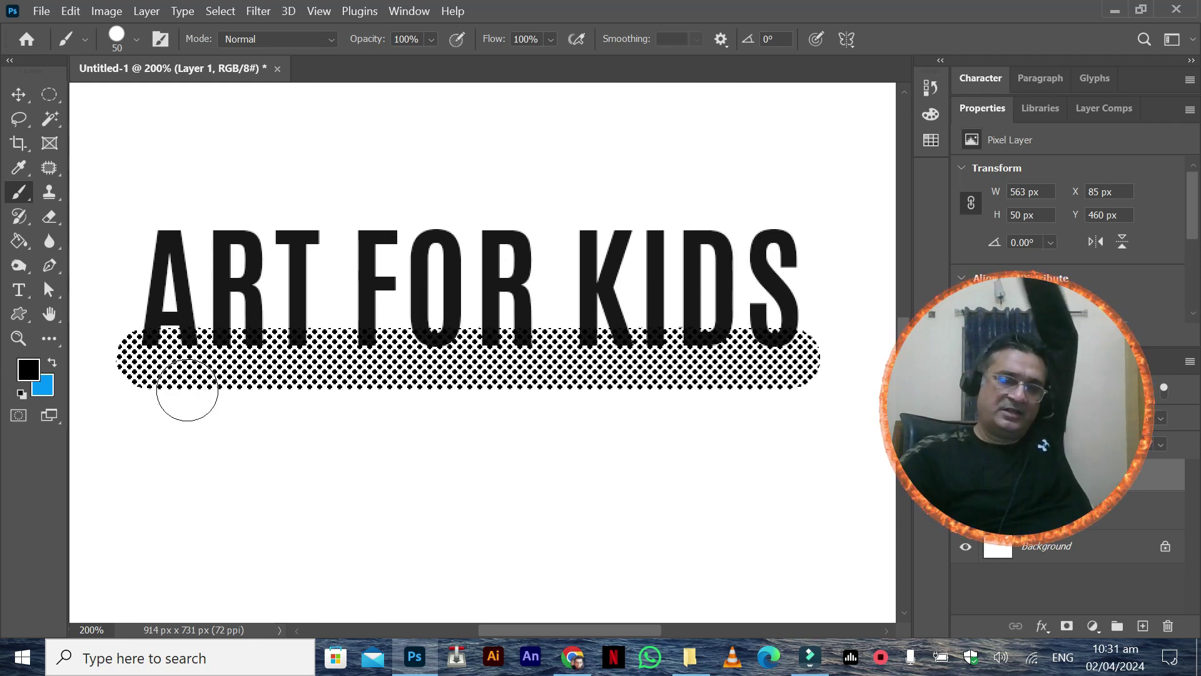
scroll(253, 374, up, 4)
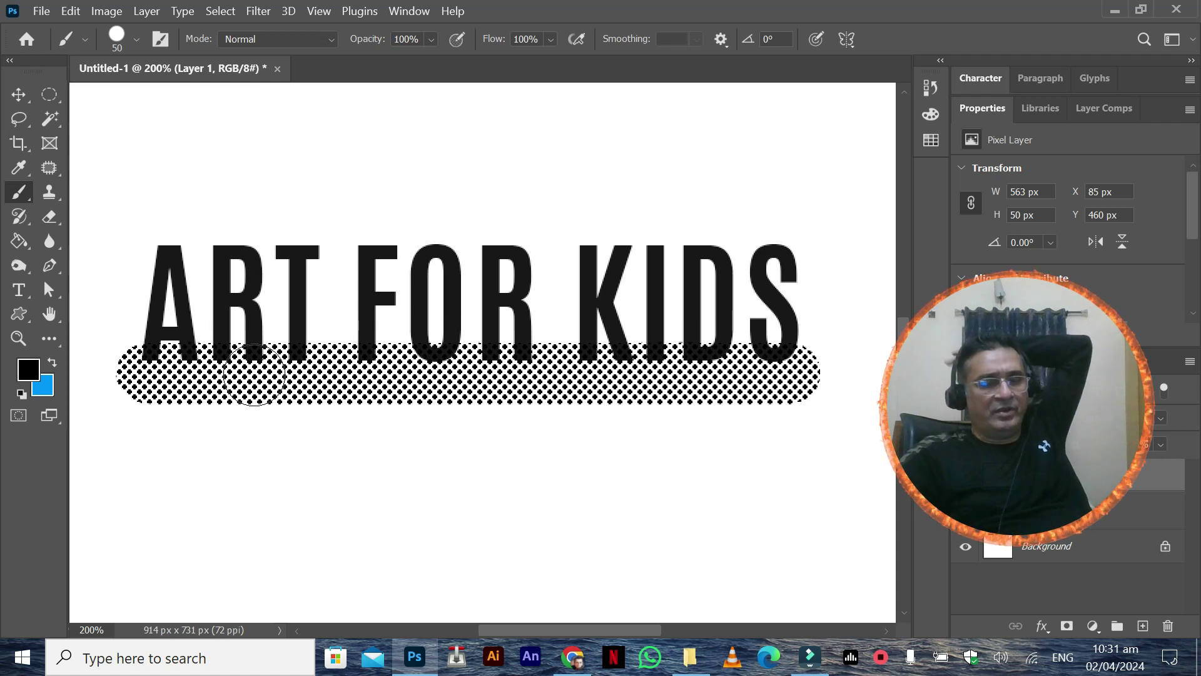
scroll(254, 374, up, 3)
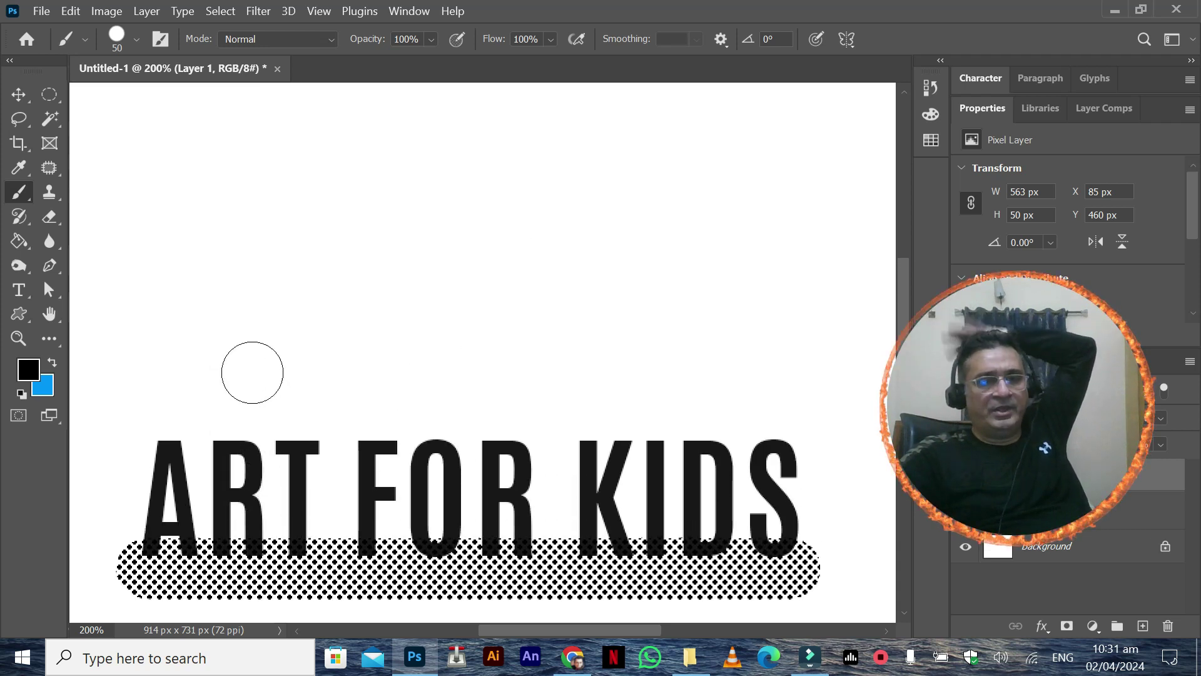
scroll(253, 374, down, 9)
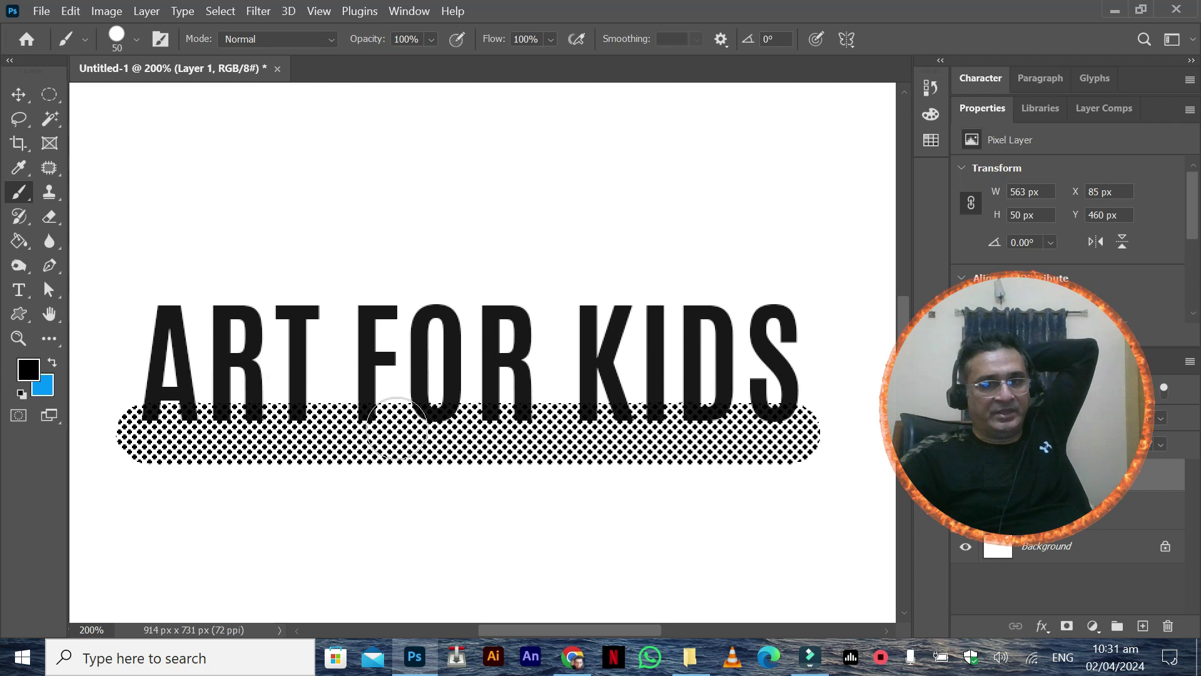
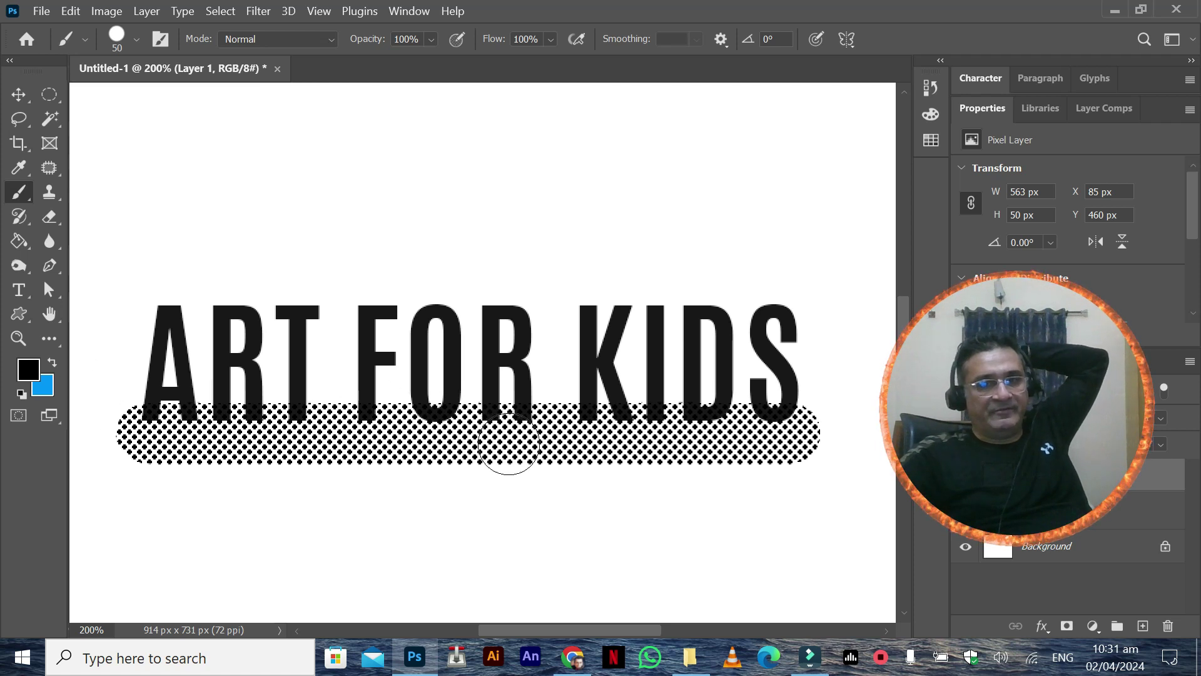
Step: Change the font of the word FOR in the ART FOR KIDS text to Aler Display
click(19, 95)
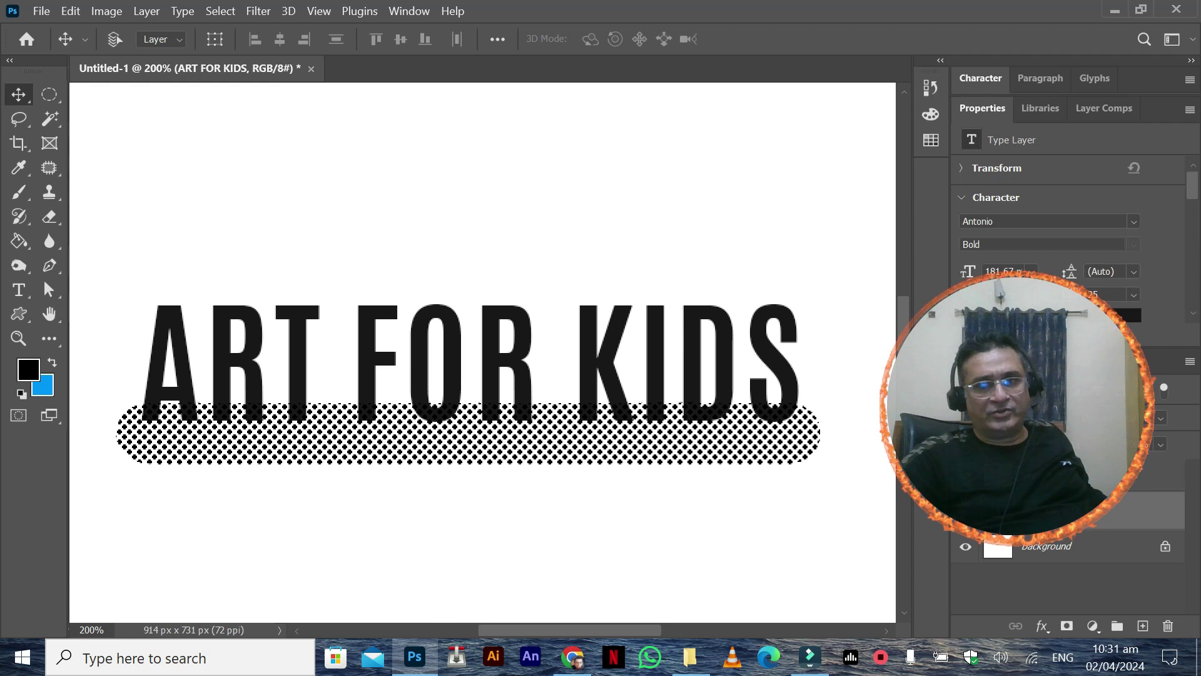
click(41, 285)
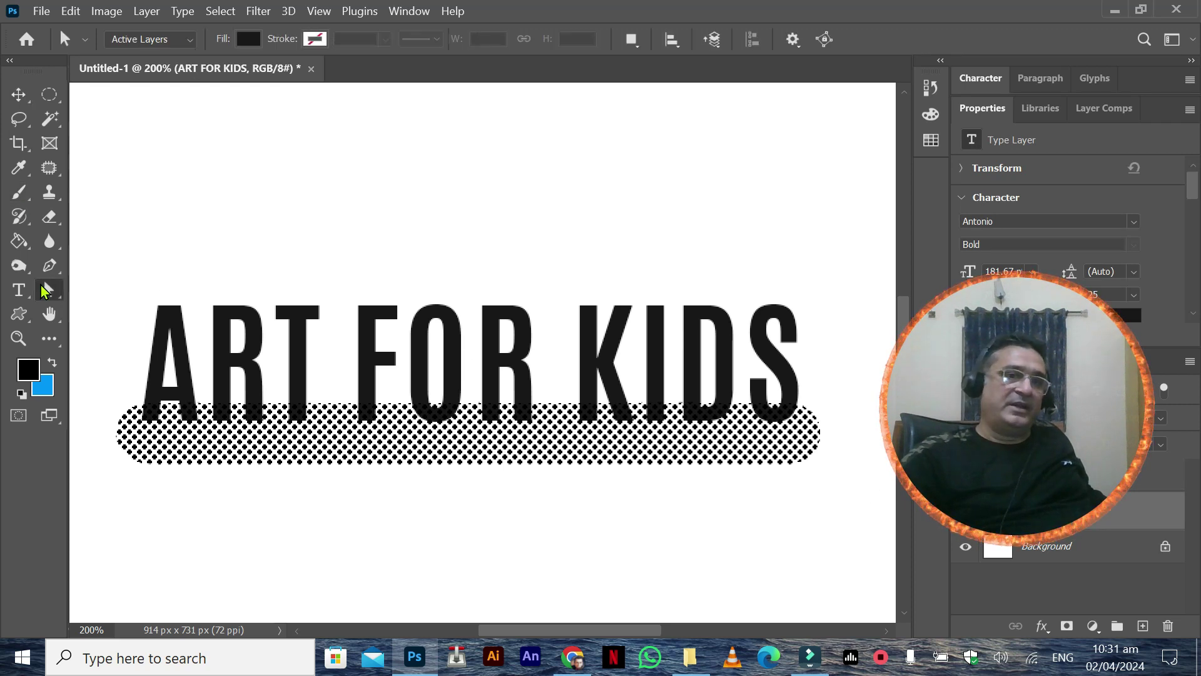
click(20, 293)
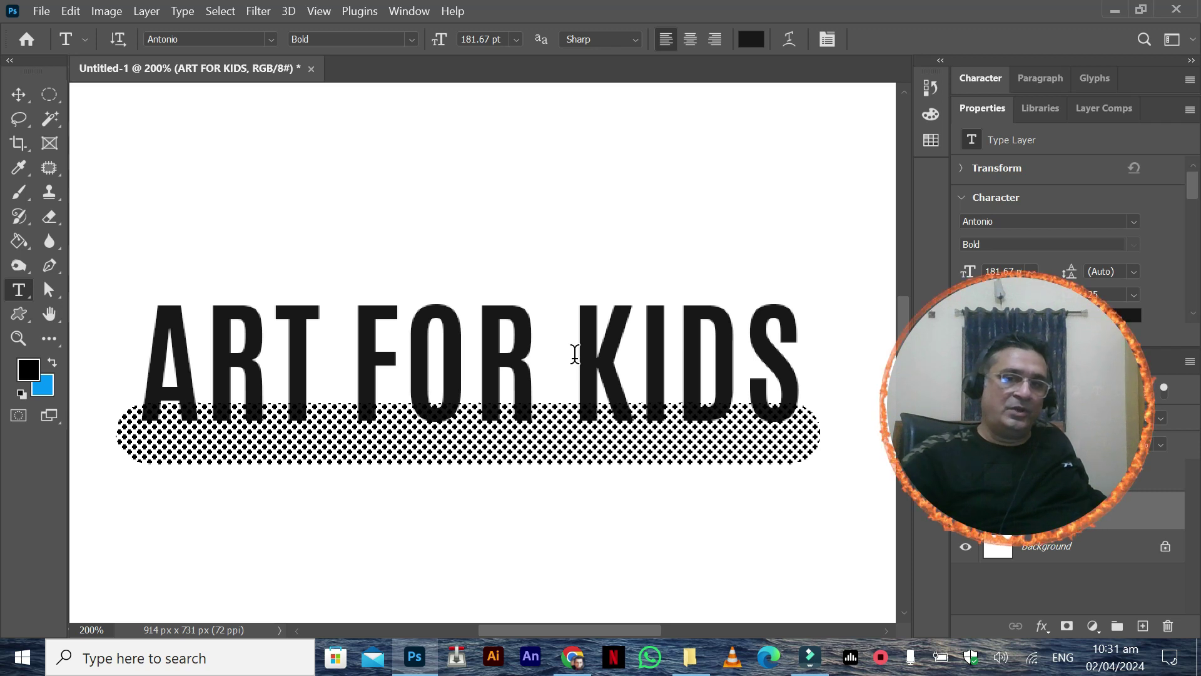
drag(534, 356, 371, 348)
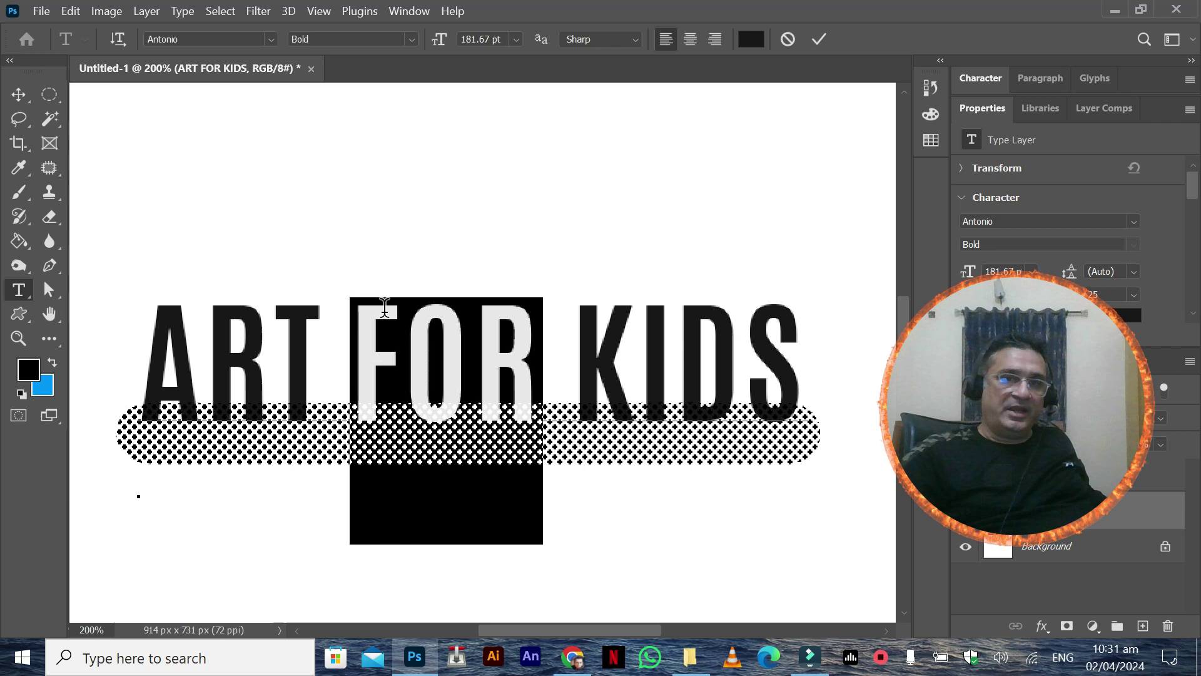
click(271, 42)
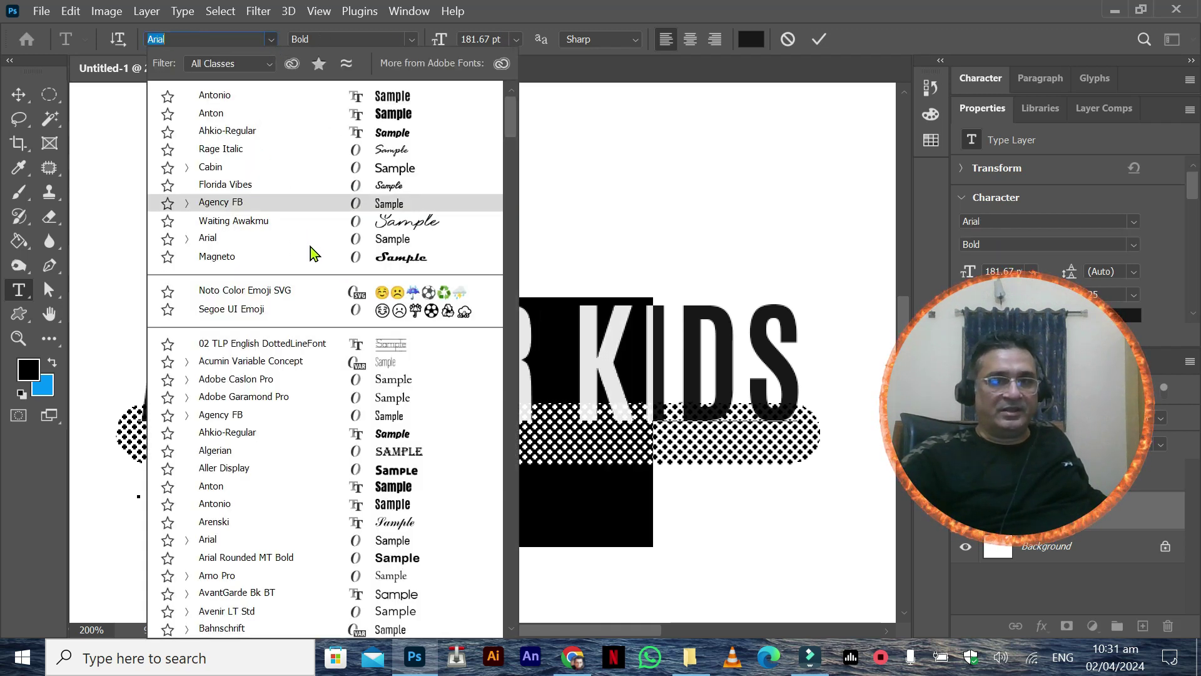
click(388, 469)
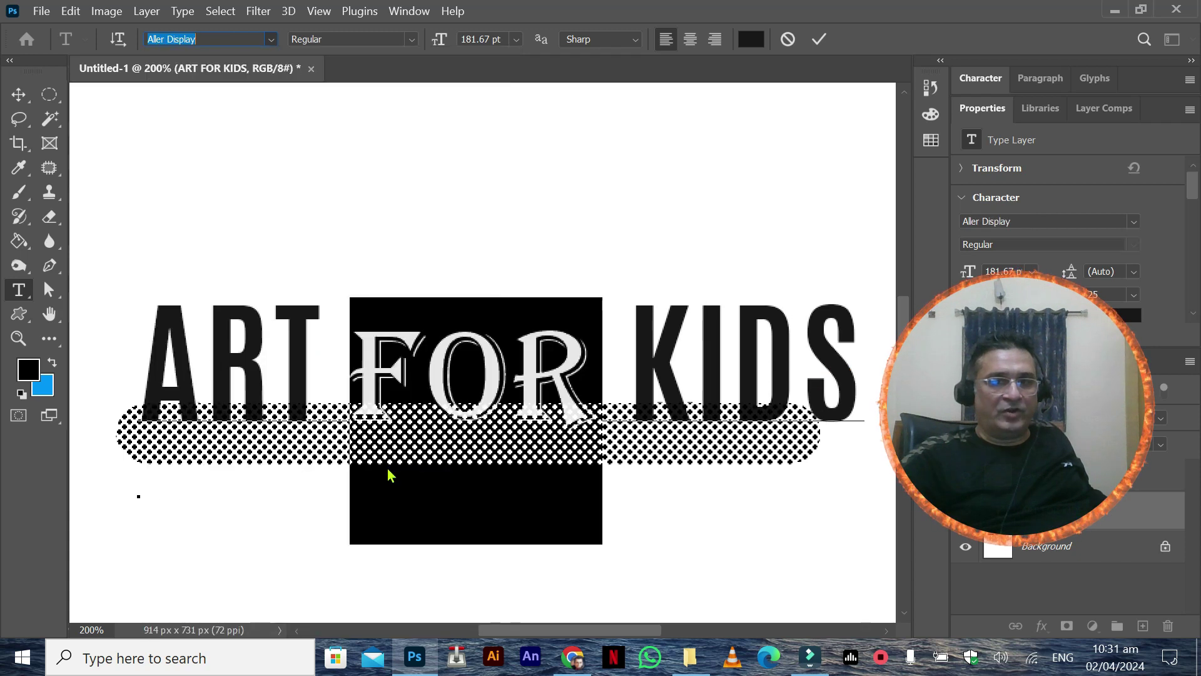
Step: Change the font of the letter R in FOR to Antonio
click(355, 377)
drag(356, 376, 561, 374)
click(655, 355)
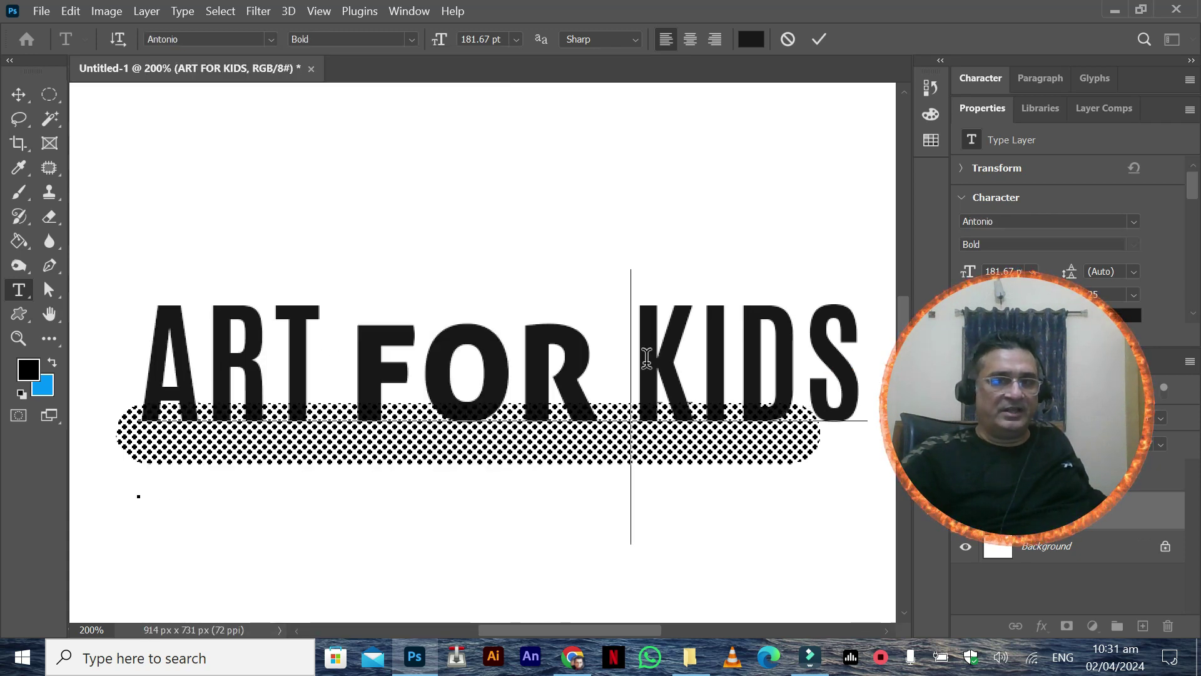
drag(646, 357, 857, 368)
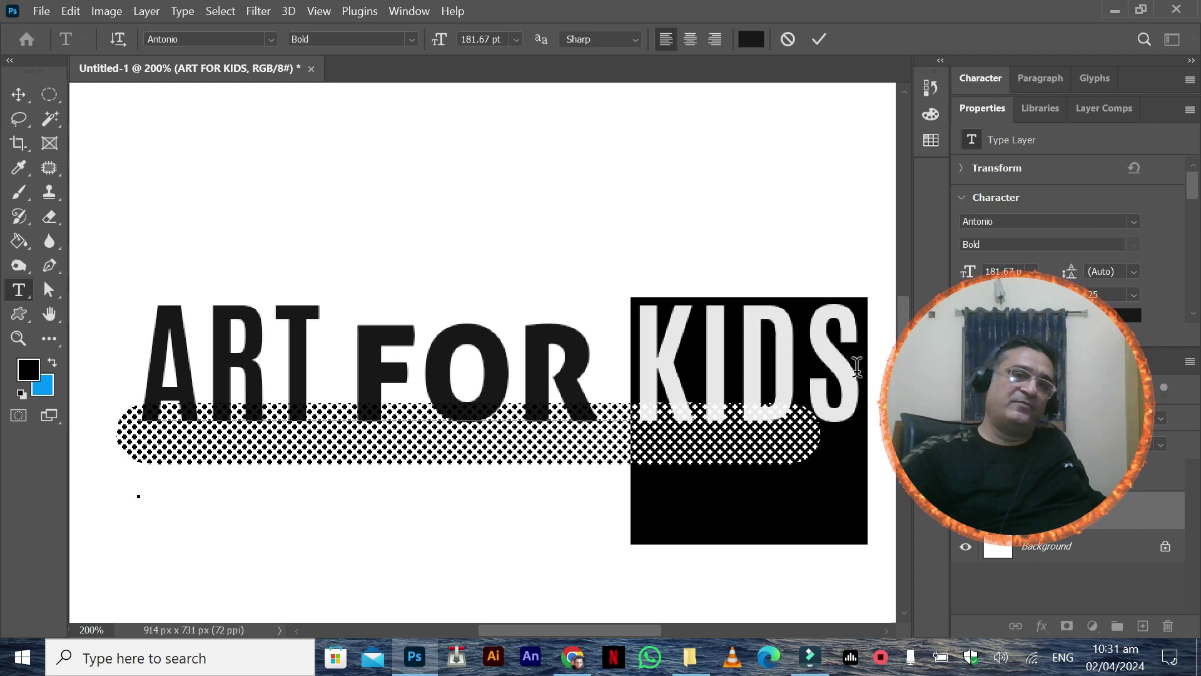
click(569, 357)
drag(578, 361, 541, 357)
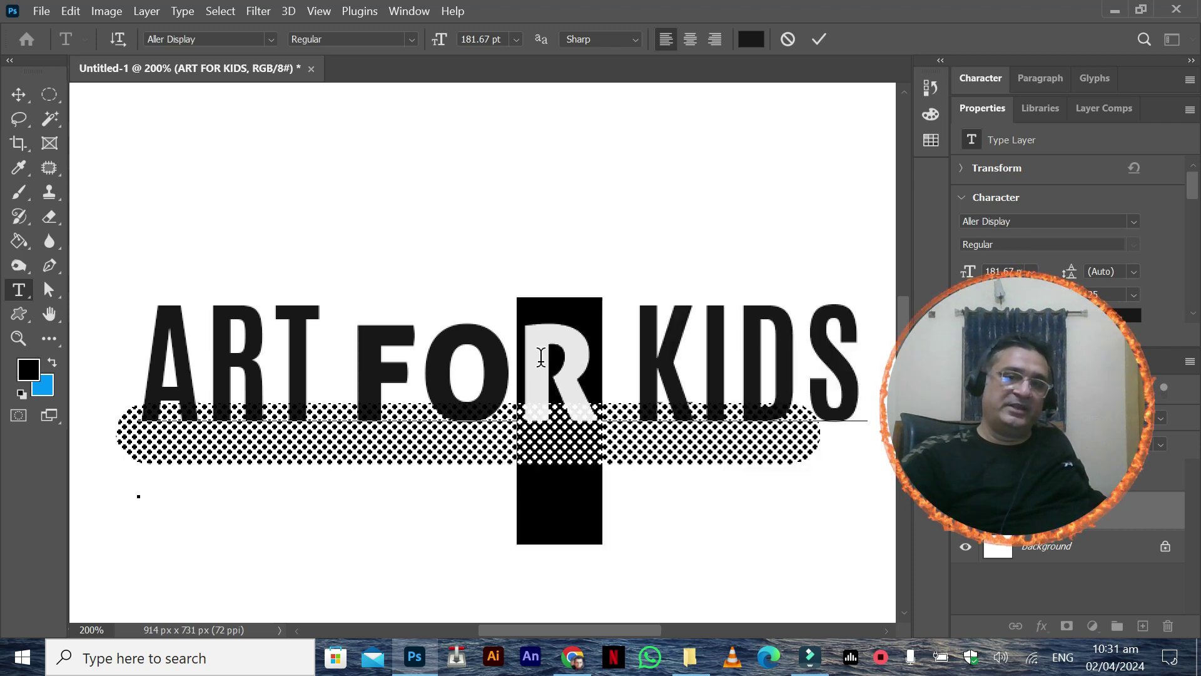
click(270, 38)
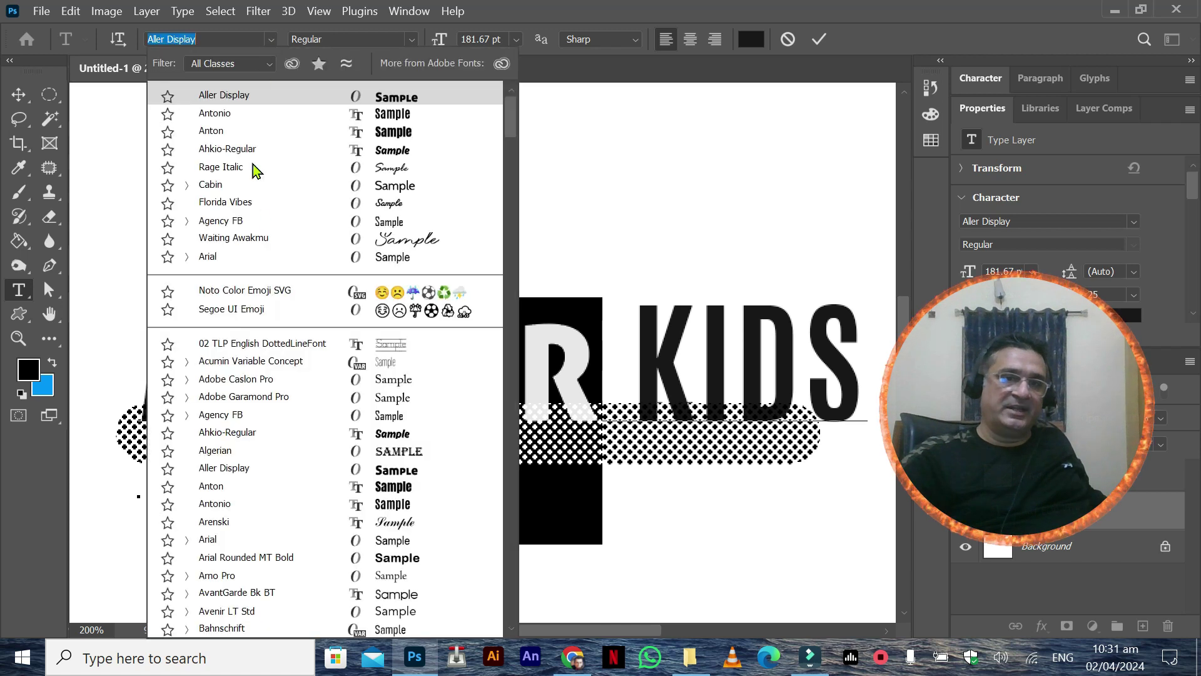
click(365, 503)
click(358, 384)
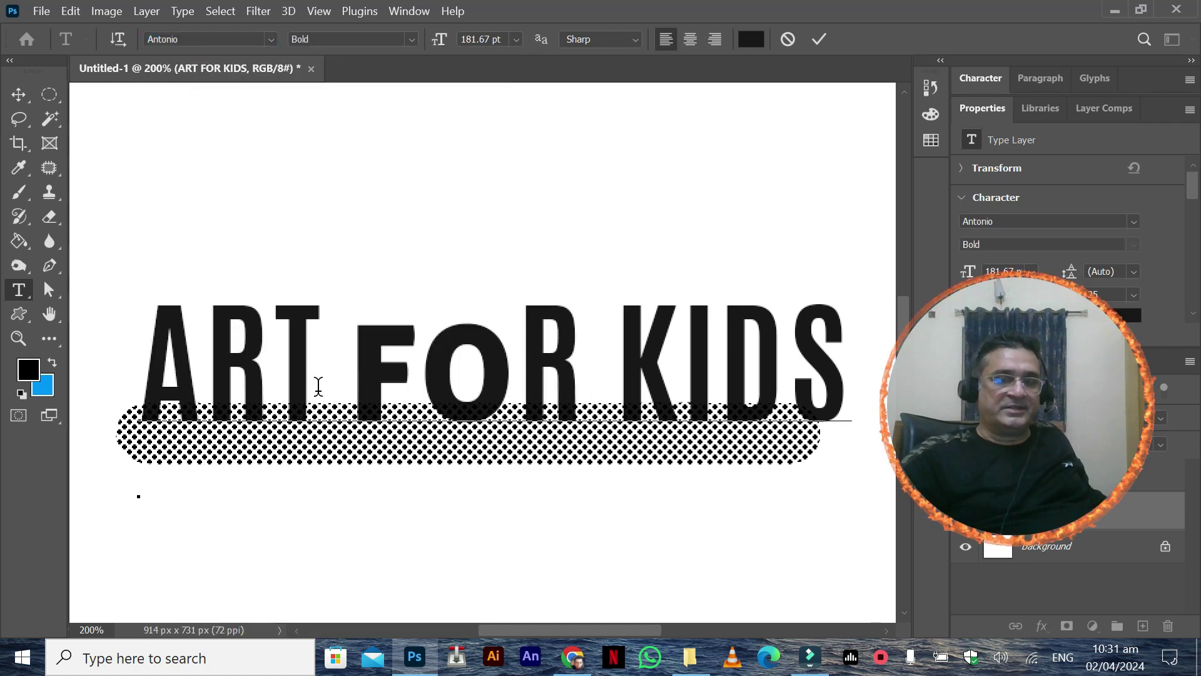
Step: Colour the letter T in ART bright red
drag(282, 366, 309, 345)
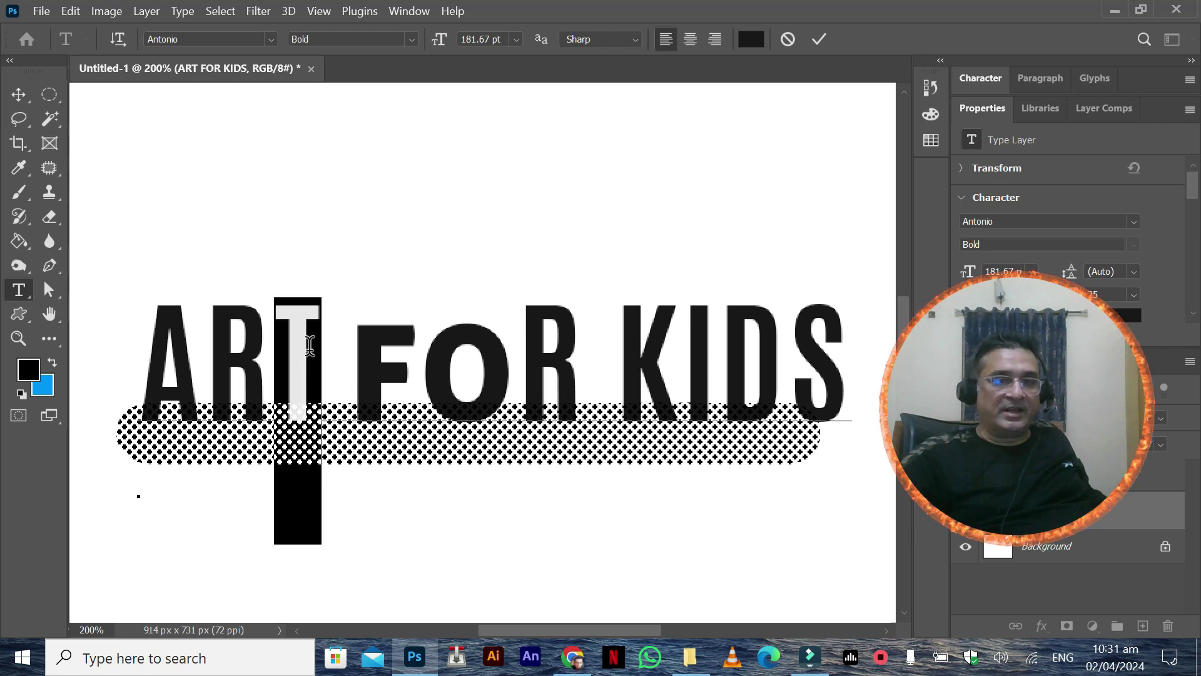
click(750, 39)
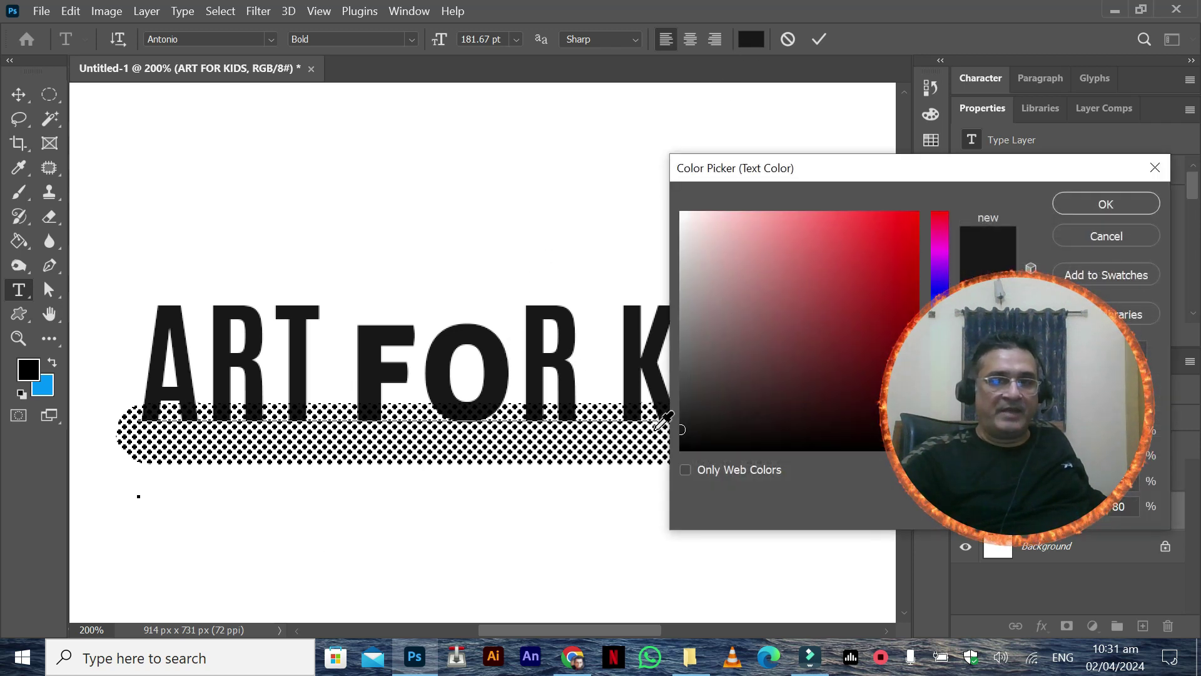
drag(942, 241, 937, 201)
click(912, 218)
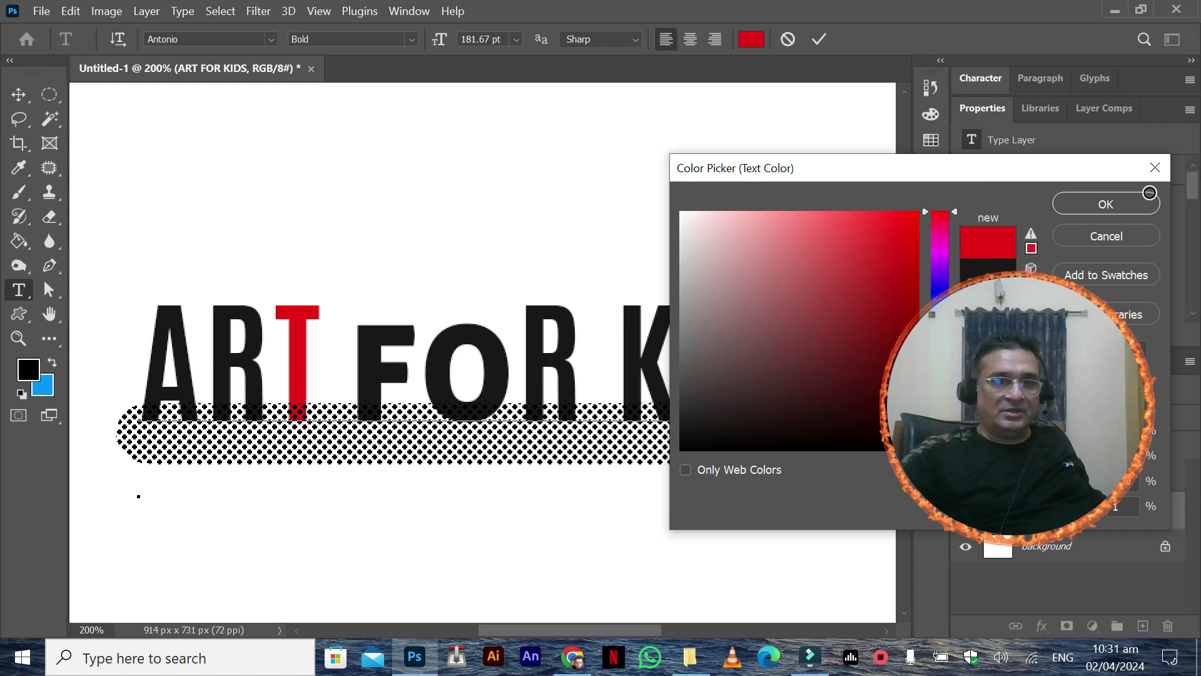
click(1092, 208)
Step: Colour the letter R in ART bright yellow-green
drag(252, 355, 230, 353)
click(750, 39)
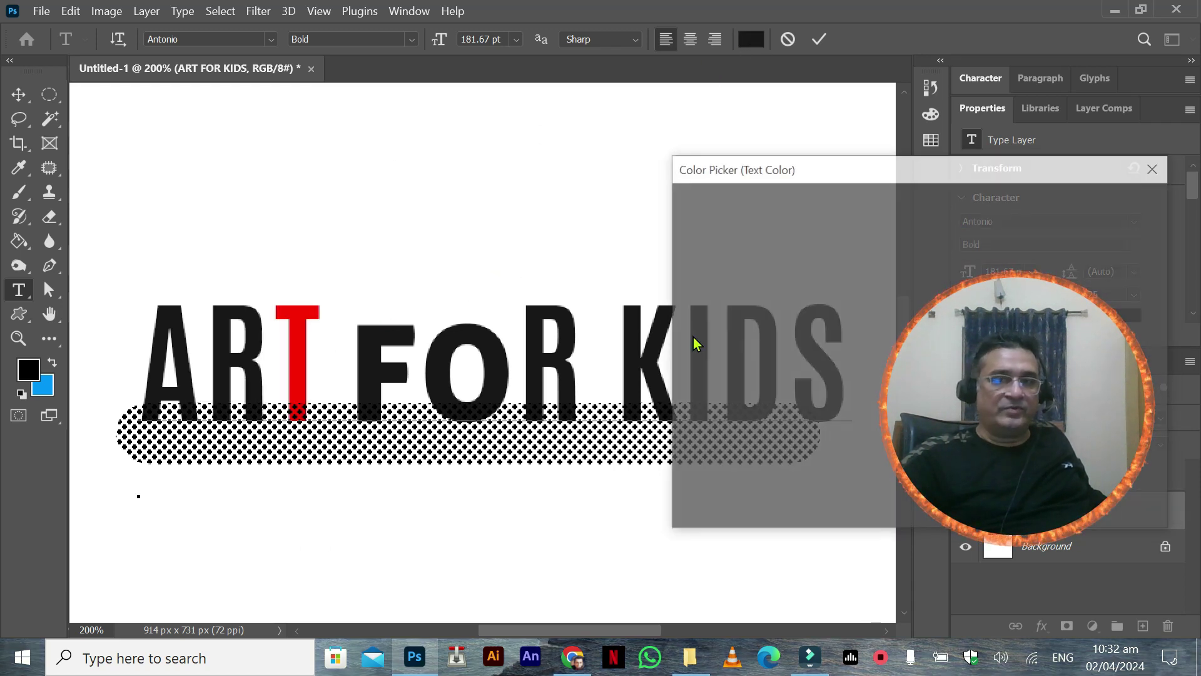
click(939, 406)
drag(865, 295, 901, 241)
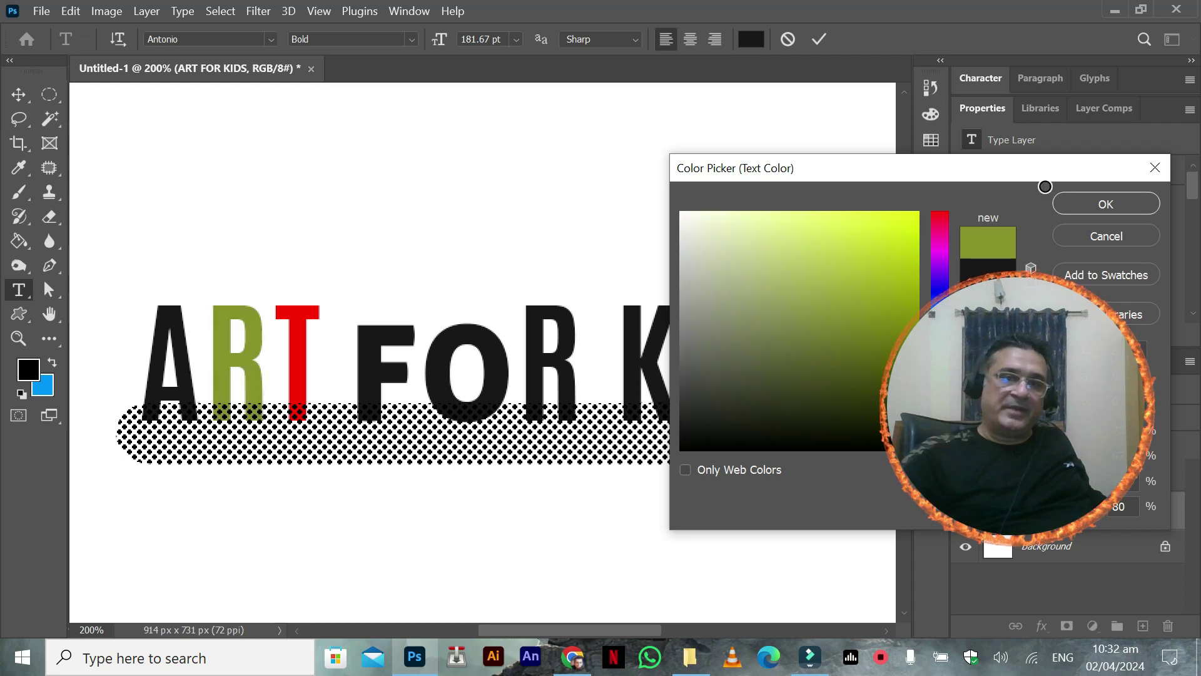
click(1144, 209)
Step: Colour the letter F in FOR magenta
drag(370, 355, 398, 350)
click(751, 39)
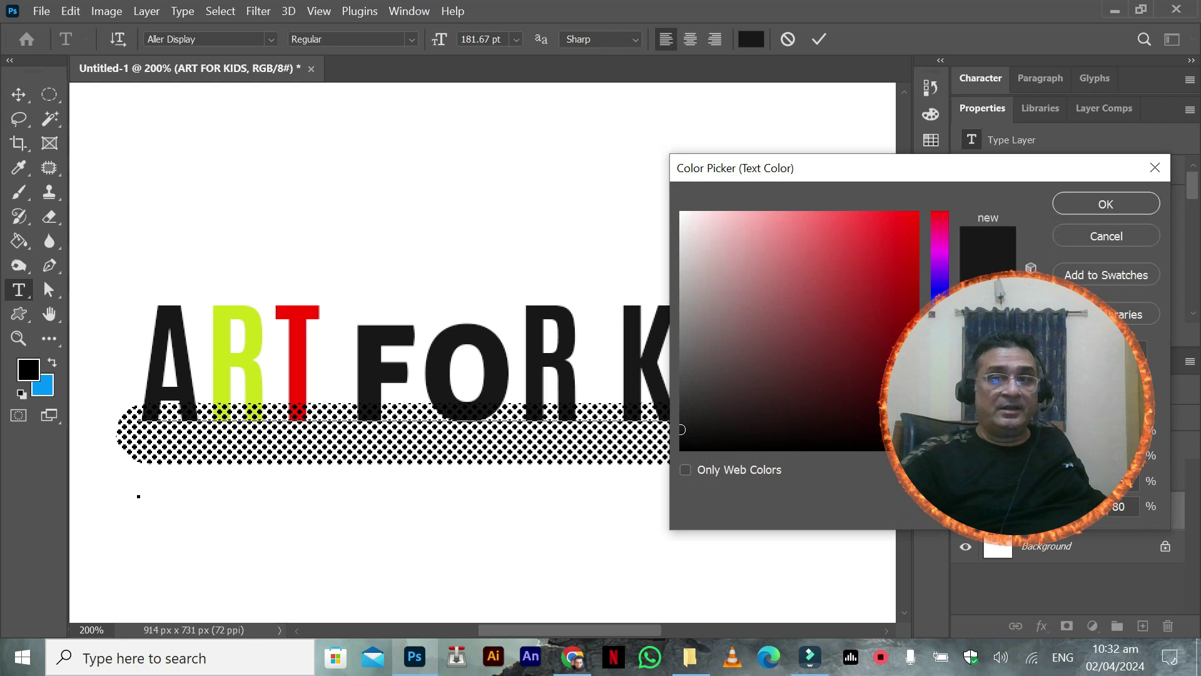
drag(934, 249, 934, 254)
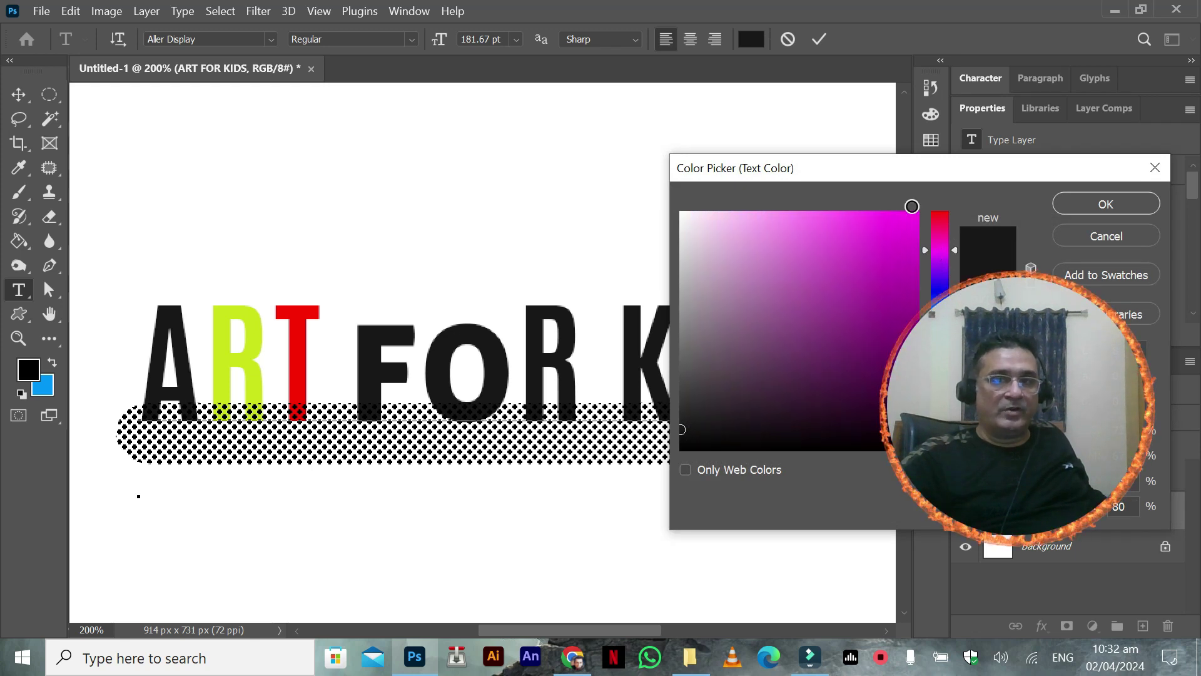
click(912, 206)
click(1106, 204)
Step: Colour the letter R in FOR bright green and commit the text edits
click(561, 348)
drag(529, 359, 560, 353)
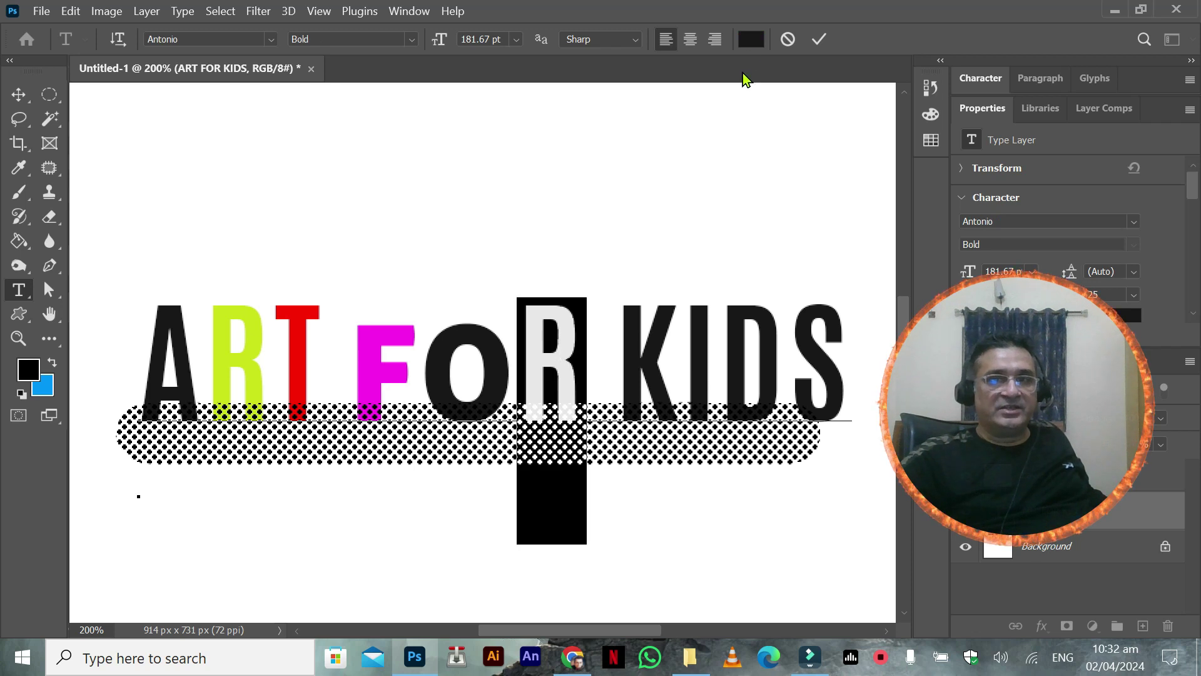
click(749, 40)
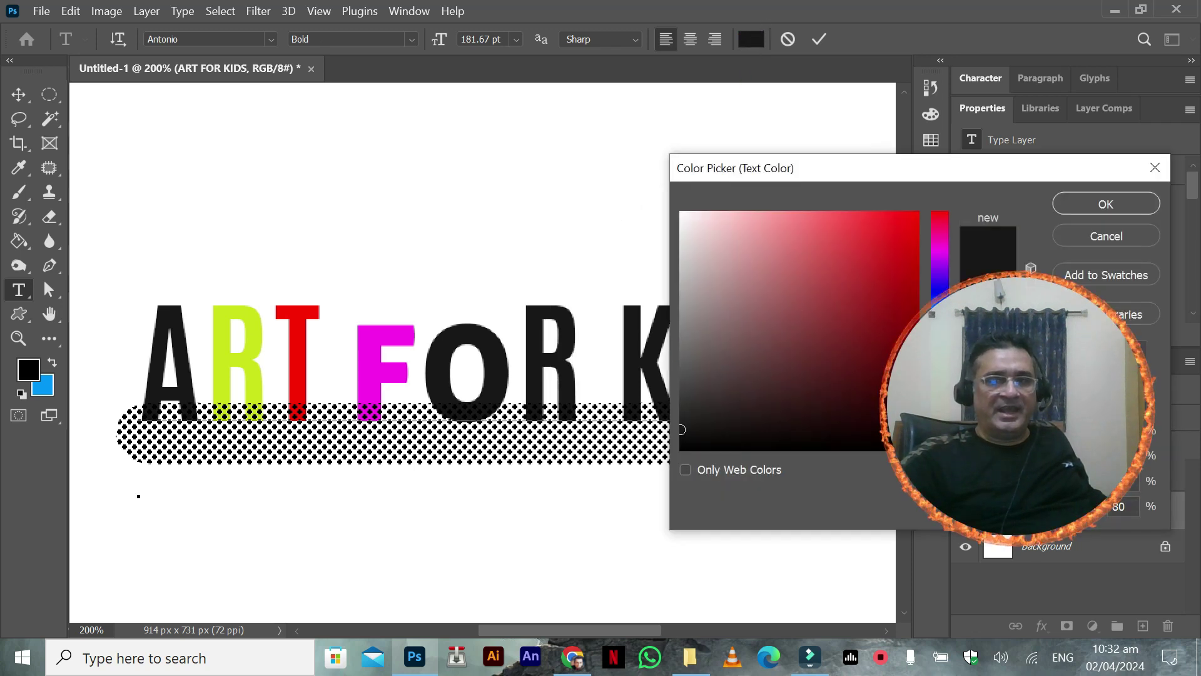
drag(940, 400, 940, 372)
drag(845, 308, 910, 222)
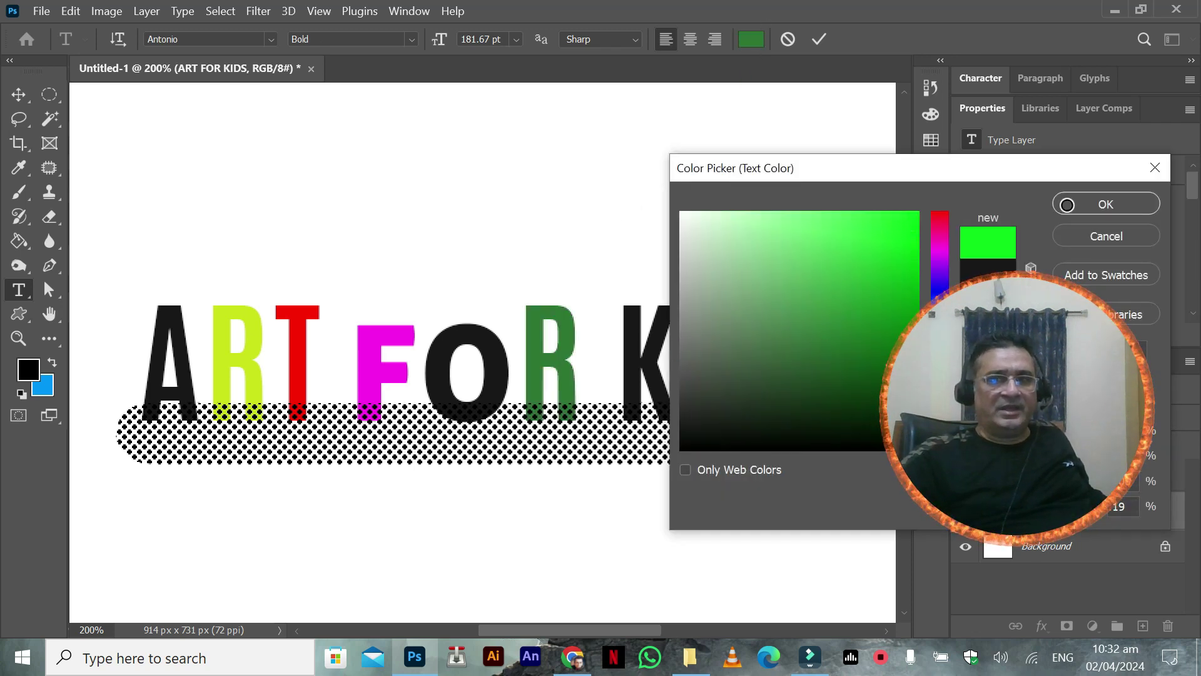
click(1126, 202)
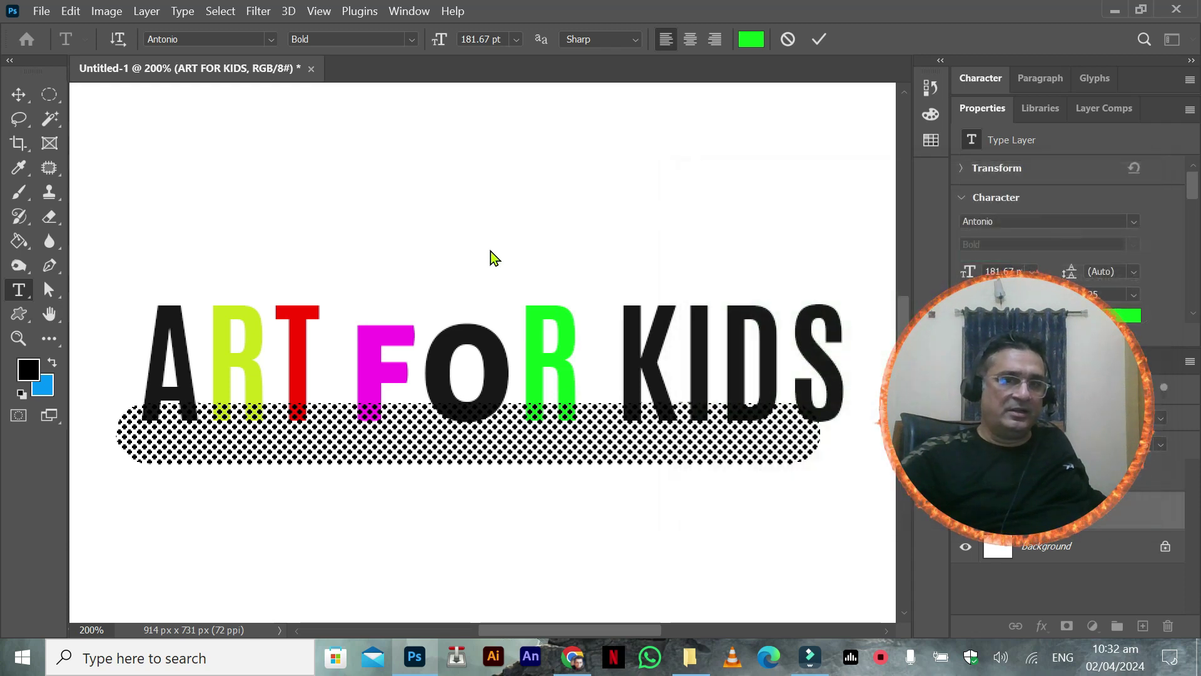
click(30, 95)
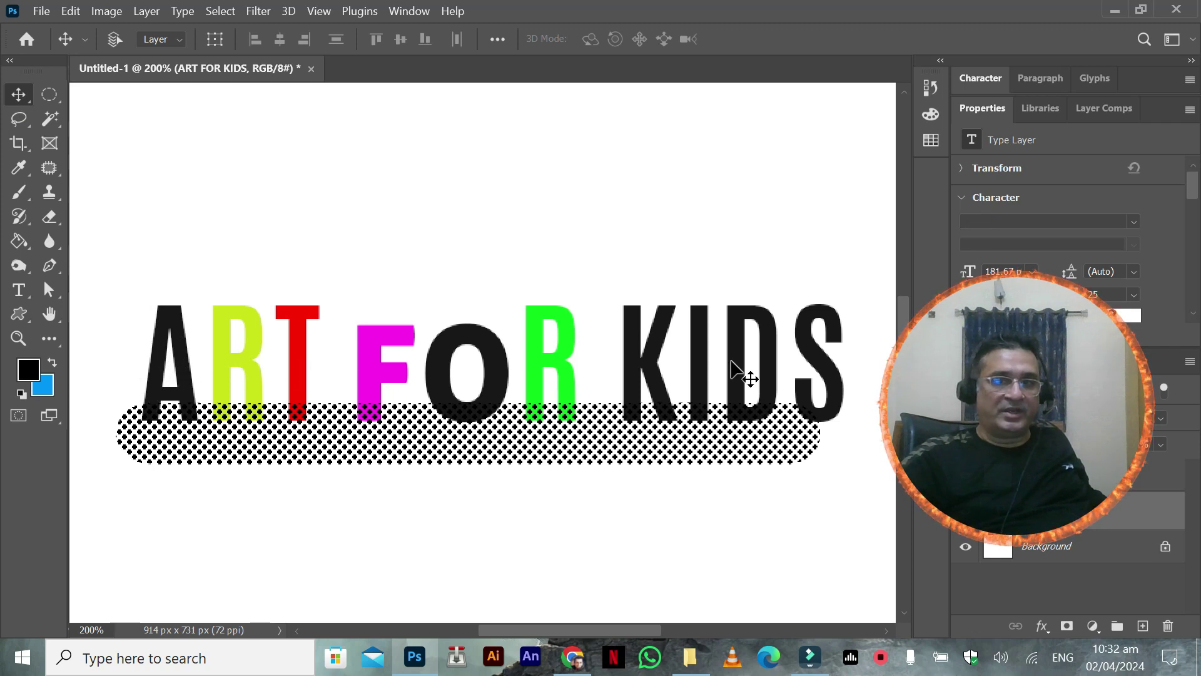
Step: Add a new layer above the ART FOR KIDS text and set up a 15 px hard round brush
click(21, 193)
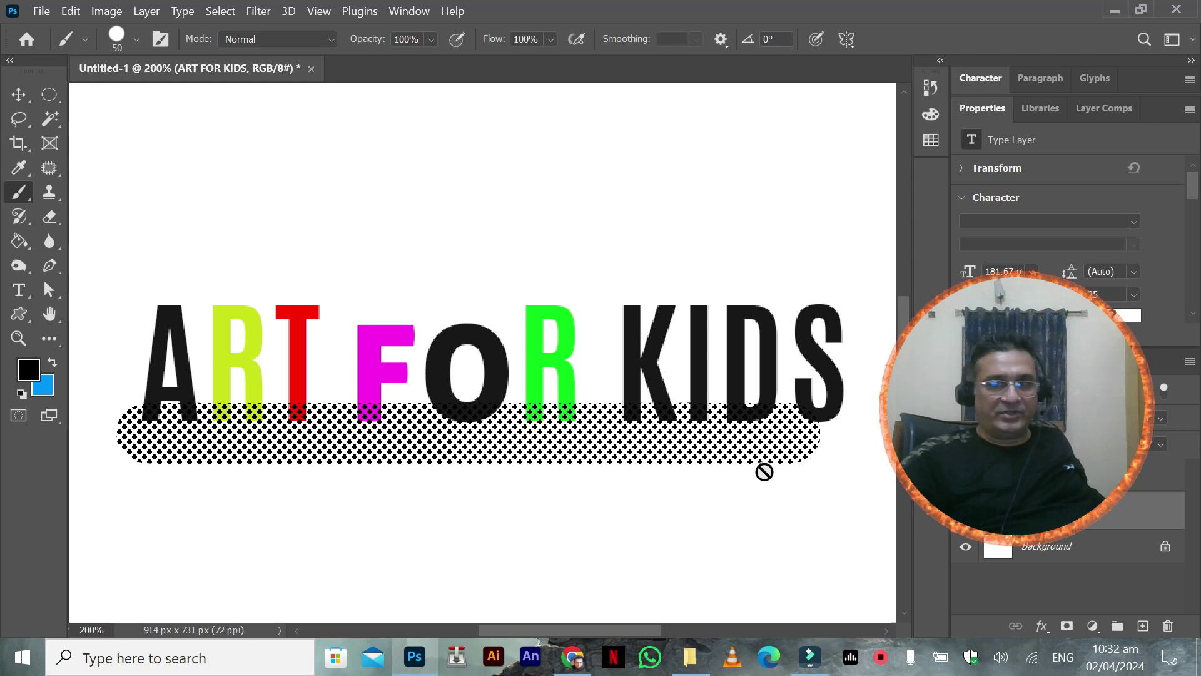
click(1142, 626)
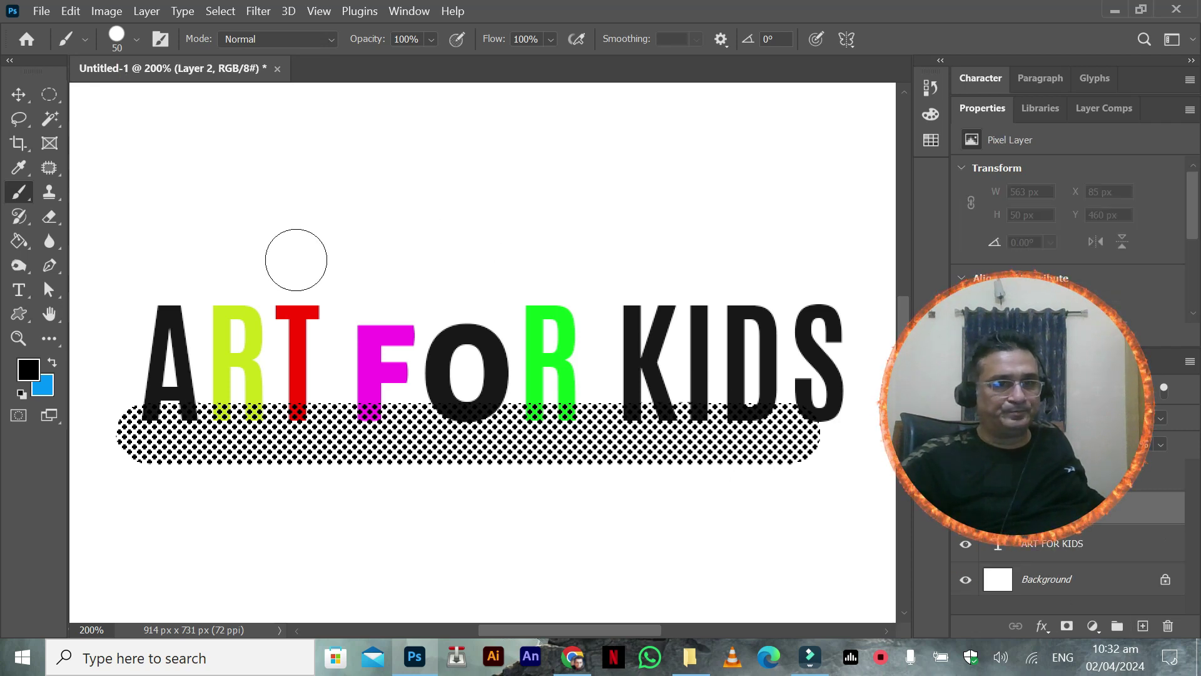
click(133, 42)
drag(134, 102, 125, 105)
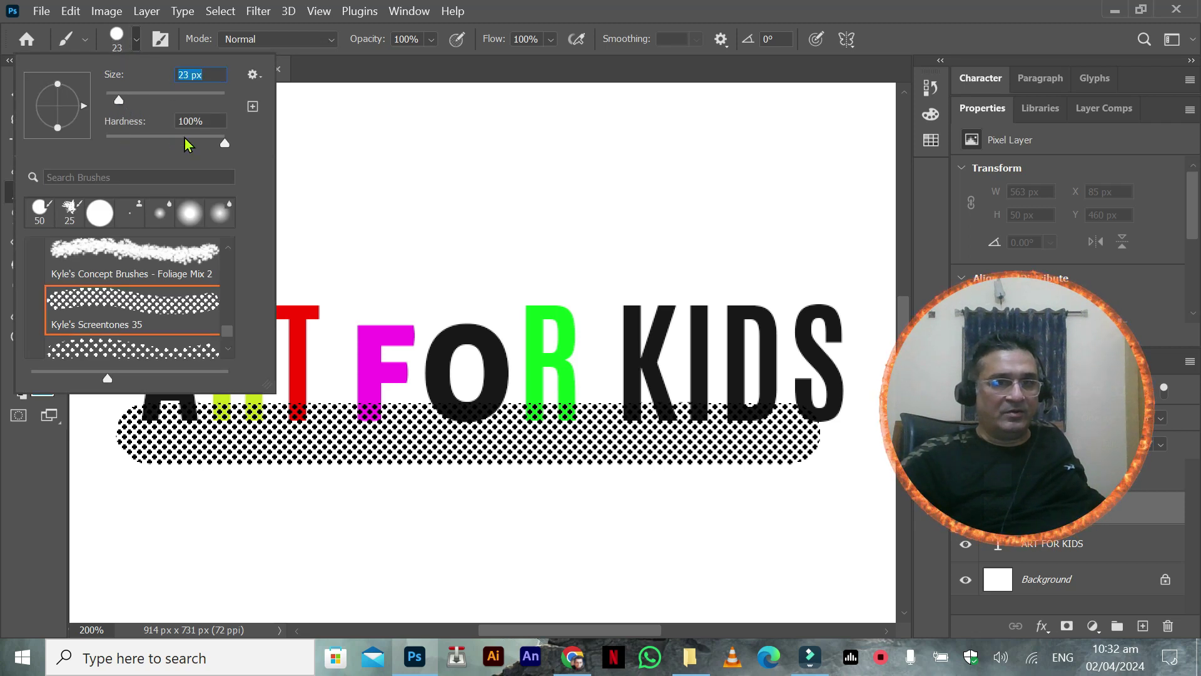
drag(229, 334, 230, 243)
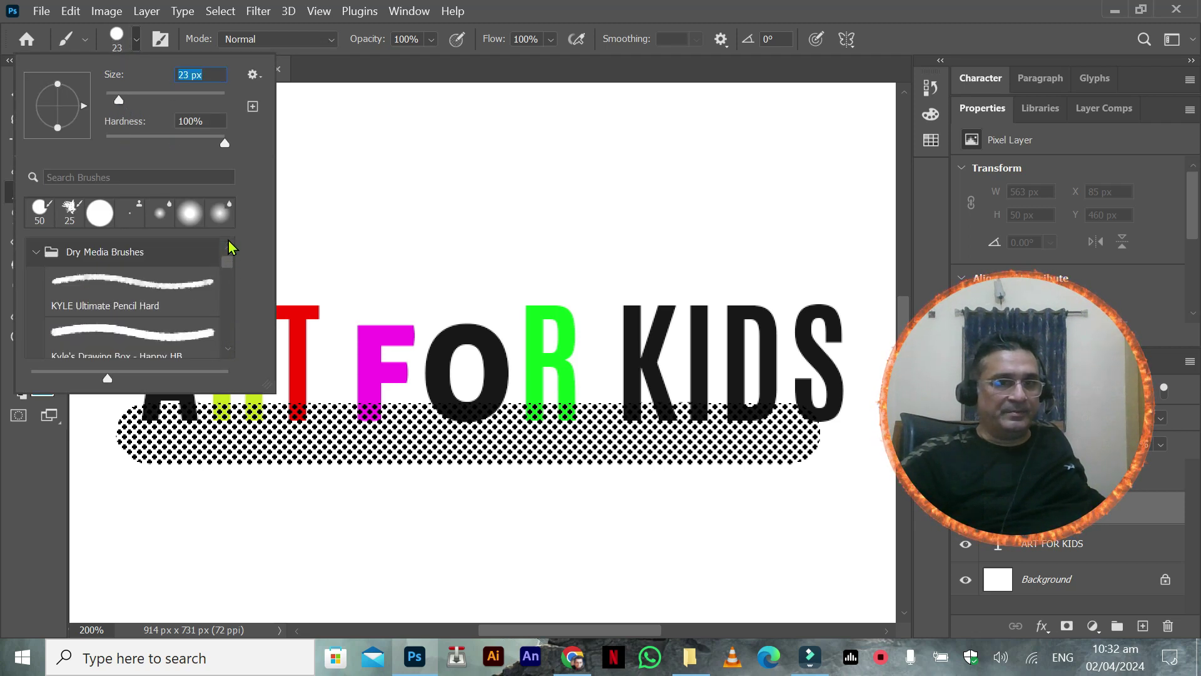
click(96, 218)
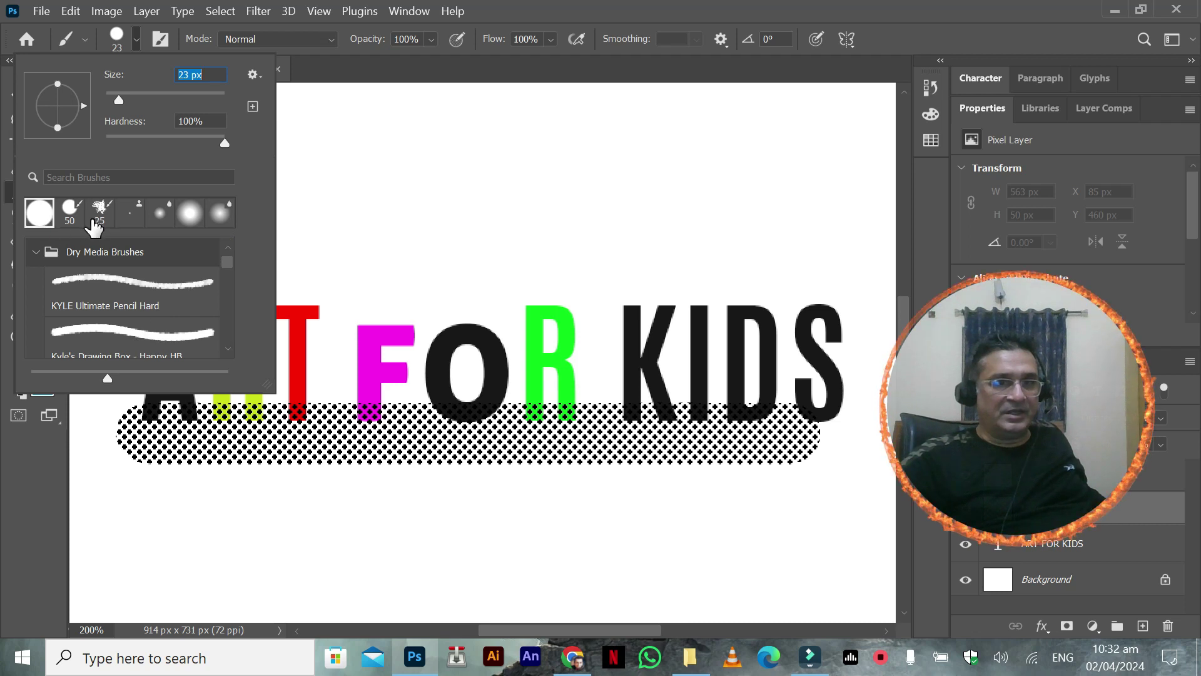
drag(119, 103, 115, 103)
click(515, 7)
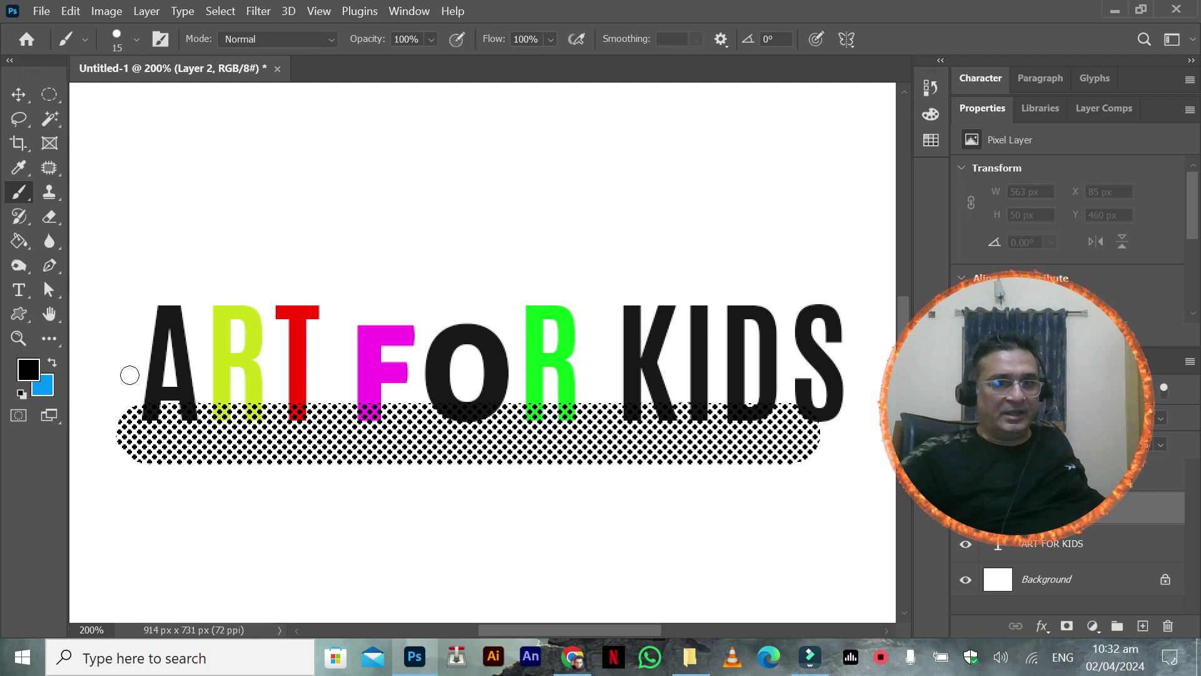
Step: Paint a blue wavy stroke about 598 px wide and 45 px high across the middle of the ART FOR KIDS lettering
click(51, 365)
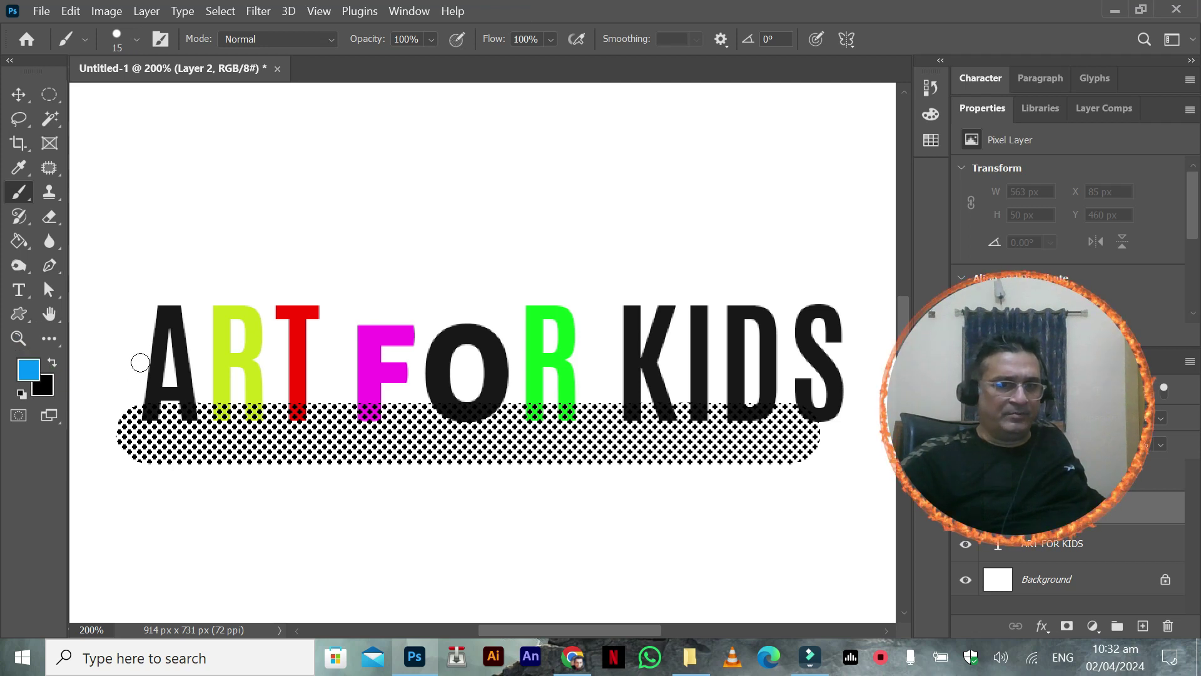
mouse_move(119, 375)
mouse_down()
mouse_move(193, 351)
mouse_move(330, 384)
mouse_move(473, 361)
mouse_move(574, 380)
mouse_move(784, 360)
mouse_move(851, 373)
mouse_up()
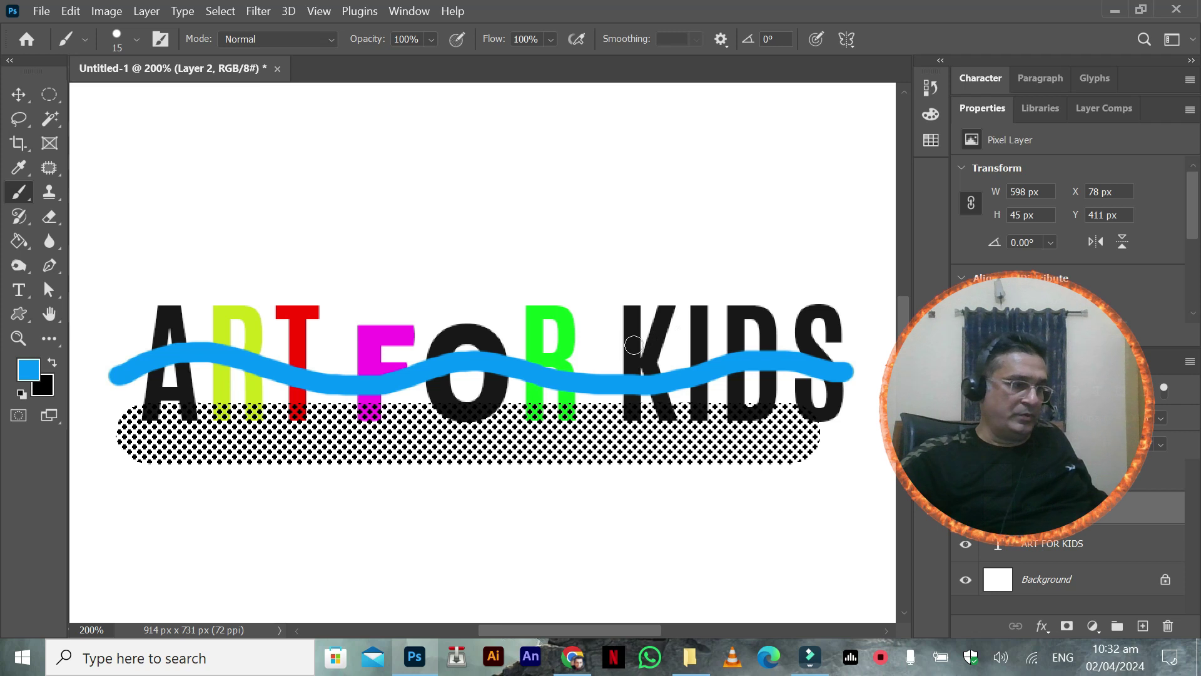
Step: Set up the Eraser at a size of 15 px for working on the blue wave where it crosses FOR
key(ctrl+plus)
key(ctrl+plus)
key(ctrl+plus)
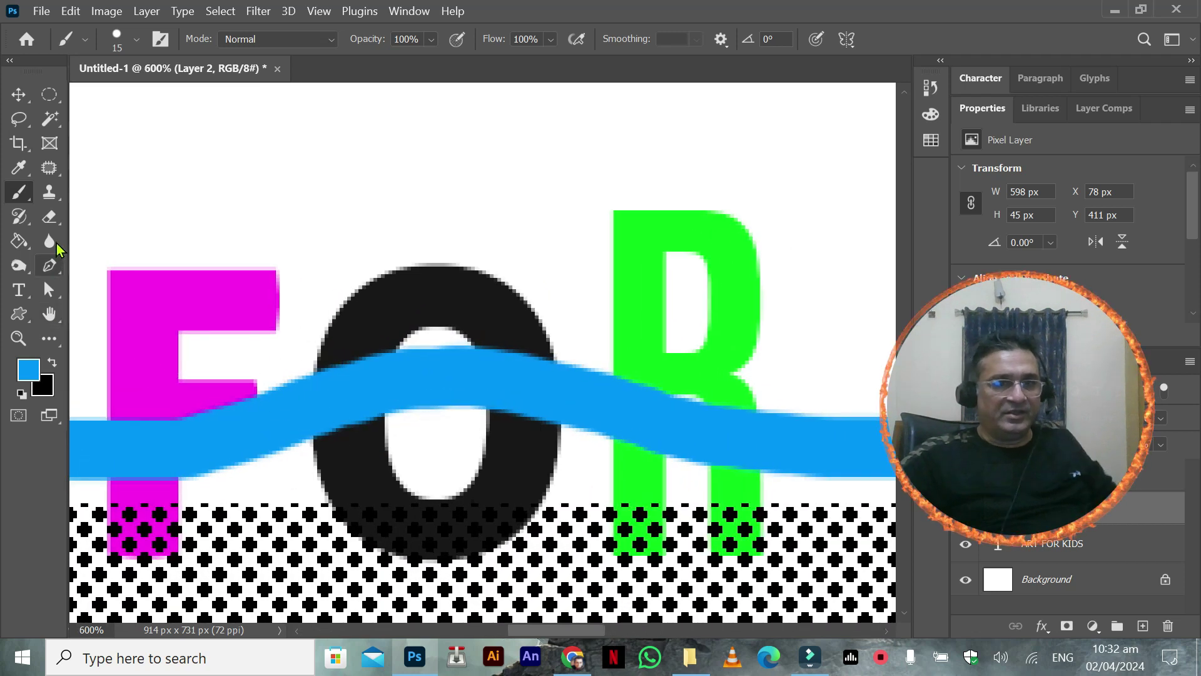
click(50, 216)
key(bracketleft)
key(bracketleft)
key(bracketleft)
key(bracketleft)
key(bracketleft)
key(bracketleft)
key(bracketleft)
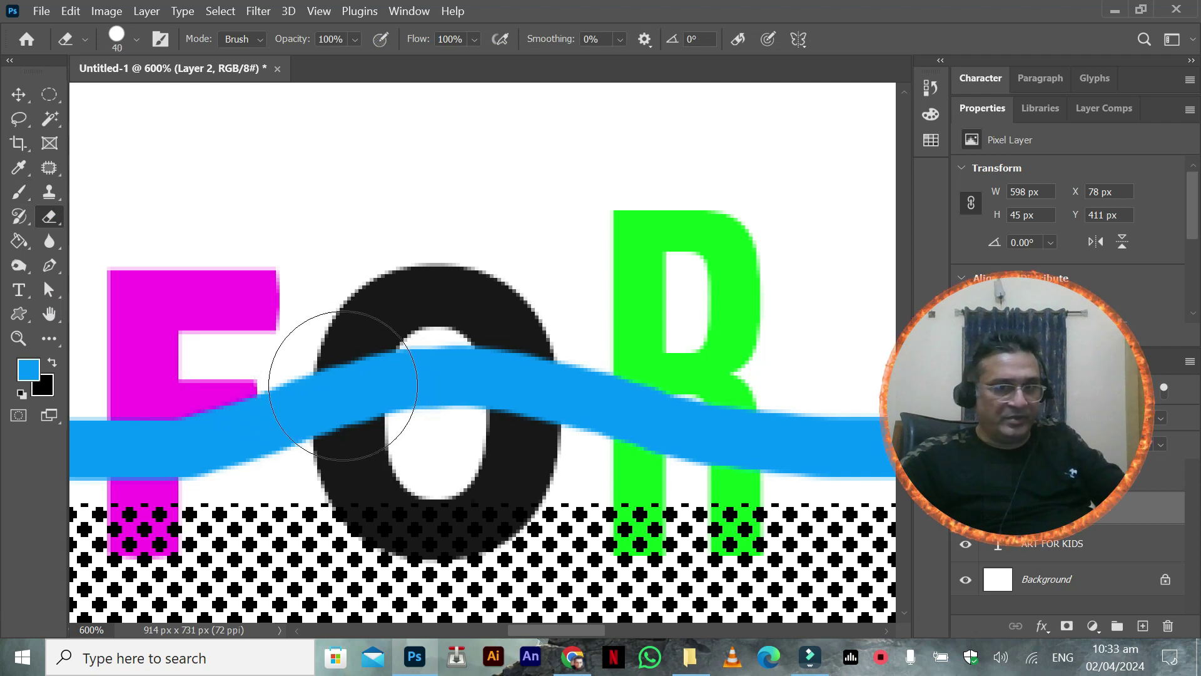
Step: Try erasing the blue wave over the near side of the letter O, and undo the stroke
click(339, 378)
drag(339, 377, 338, 399)
key(ctrl+z)
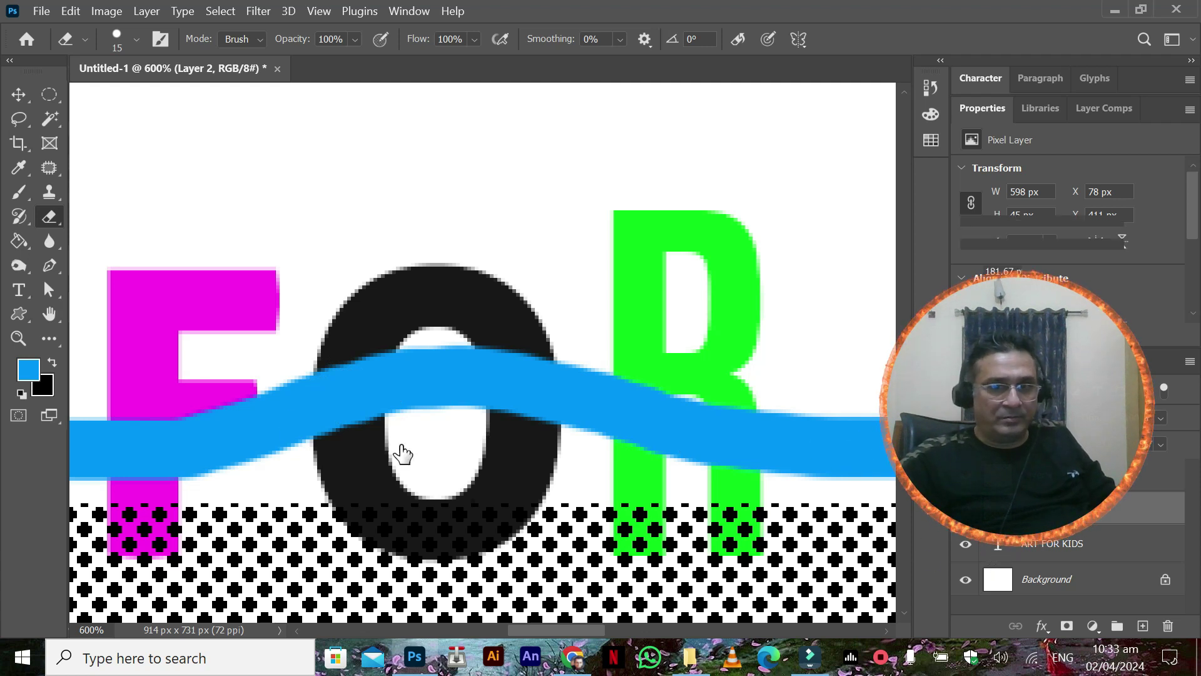
click(1002, 554)
double_click(1000, 555)
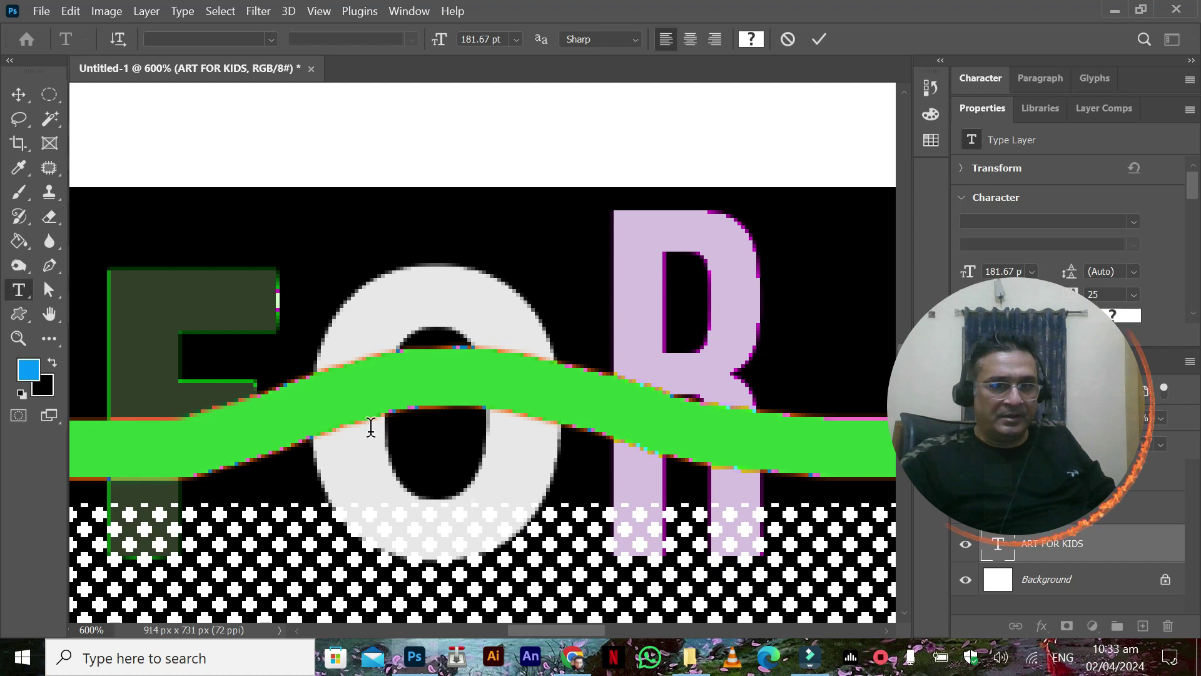
click(336, 411)
drag(322, 403, 494, 410)
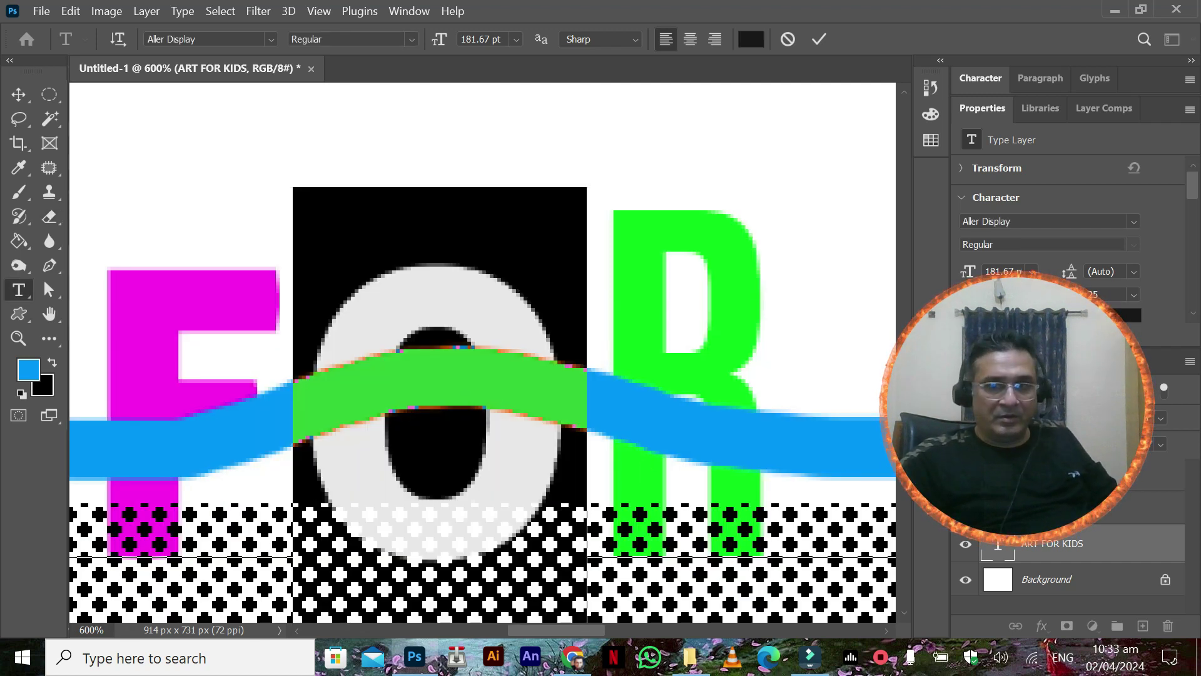
key(ctrl+z)
key(ctrl+z)
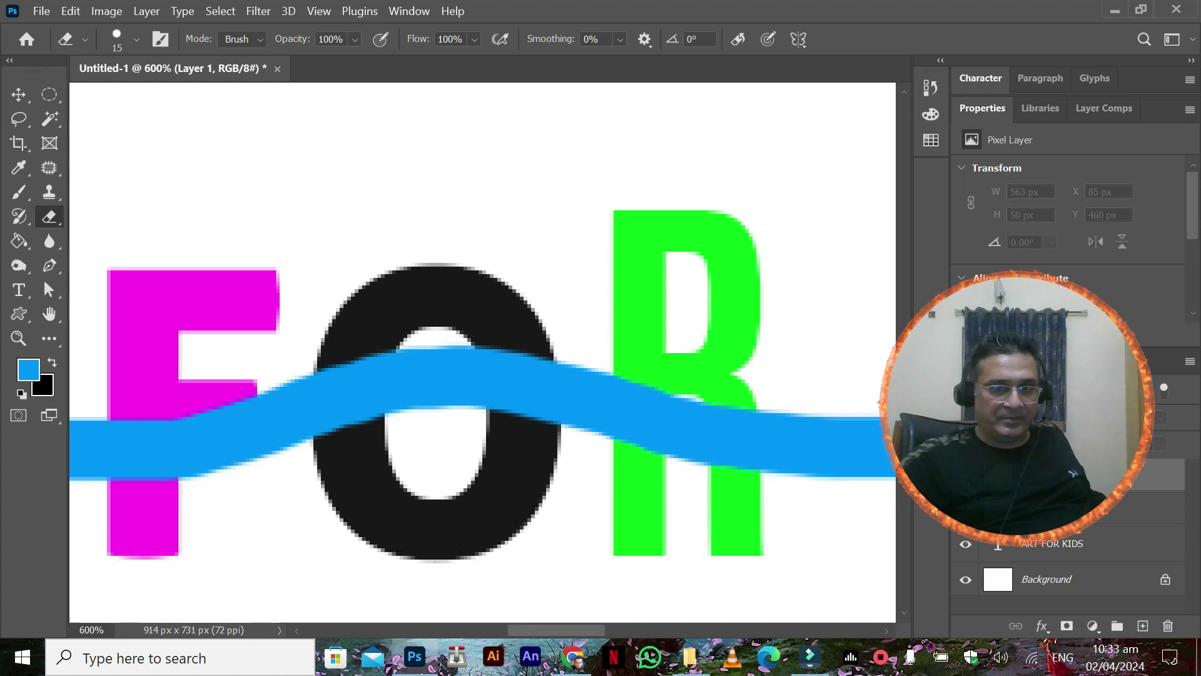
Step: Toggle layer visibility to identify the blue wave's layer, and make Layer 2 active
click(966, 508)
click(965, 508)
click(1051, 508)
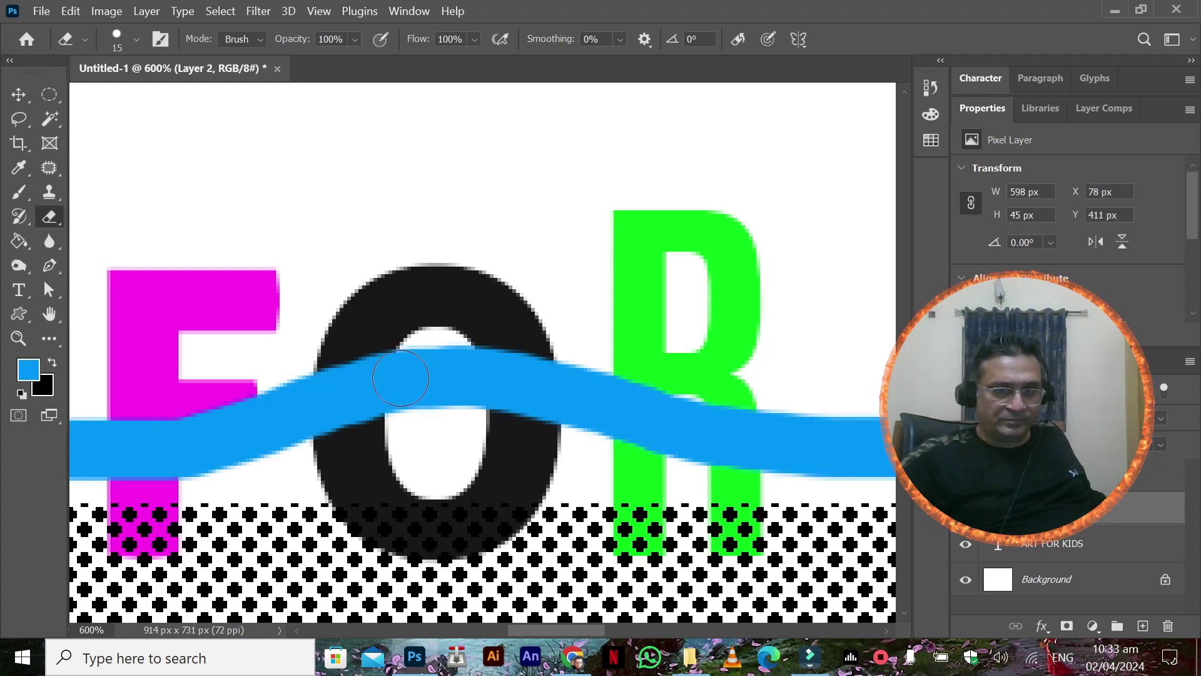
Step: Try another short 15 px eraser stroke on the wave's overlap with the O, and undo it
drag(363, 367, 349, 377)
key(ctrl+z)
key(ctrl+z)
key(ctrl+z)
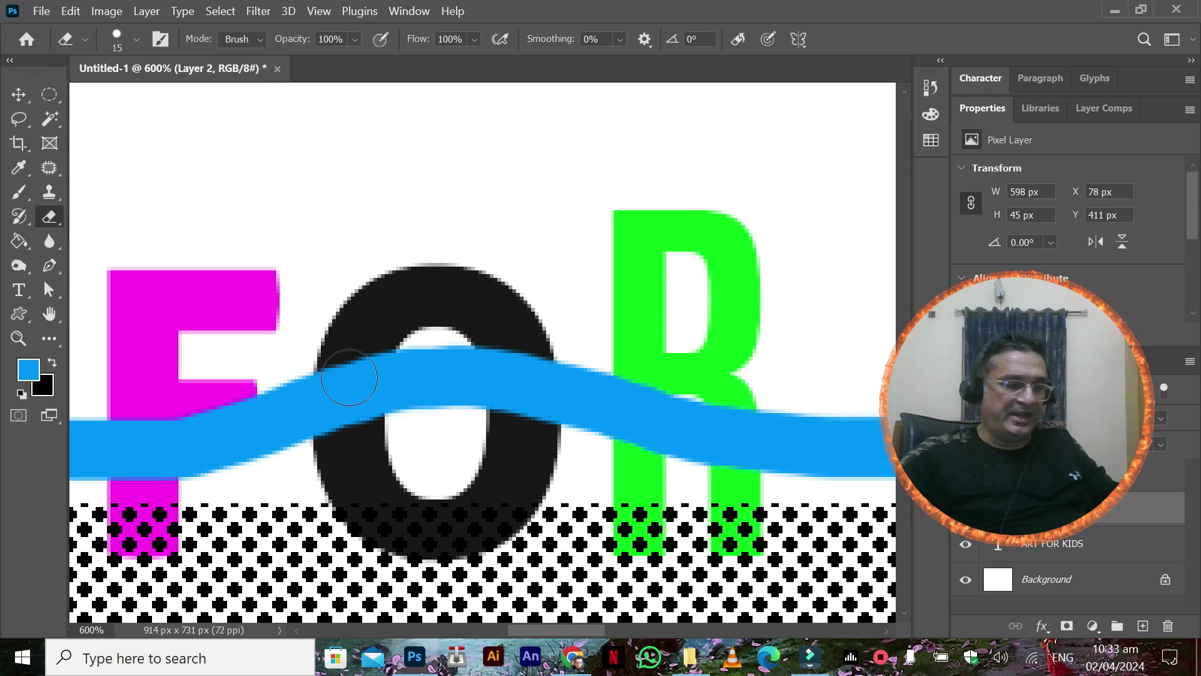
Step: Make the blue wave's layer semi-transparent so the letter O shows through, and get the Pen tool ready in Shape mode
key(ctrl+plus)
key(ctrl+plus)
key(ctrl+plus)
key(ctrl+plus)
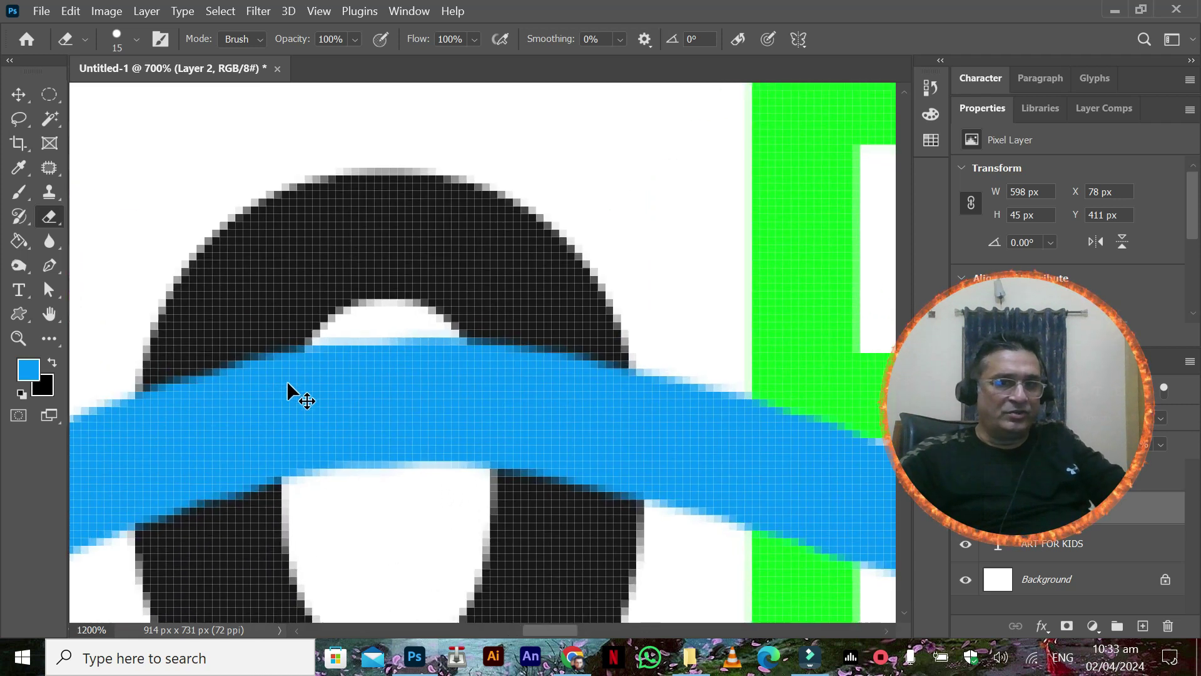
drag(231, 298, 435, 187)
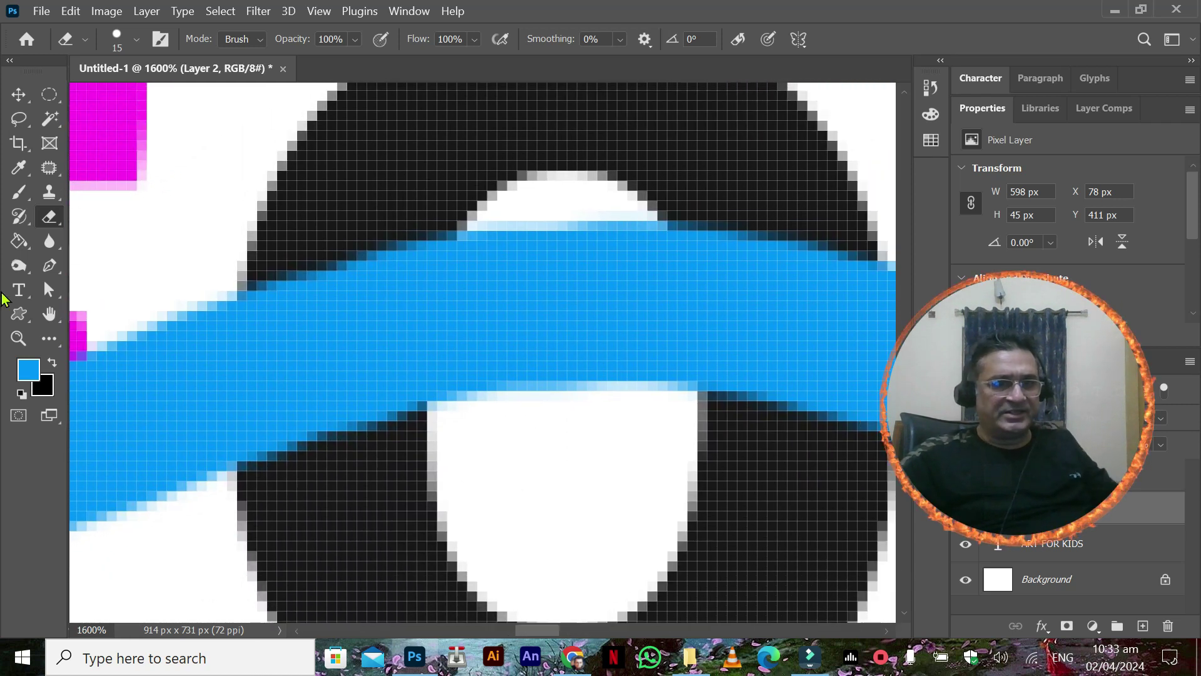
click(57, 268)
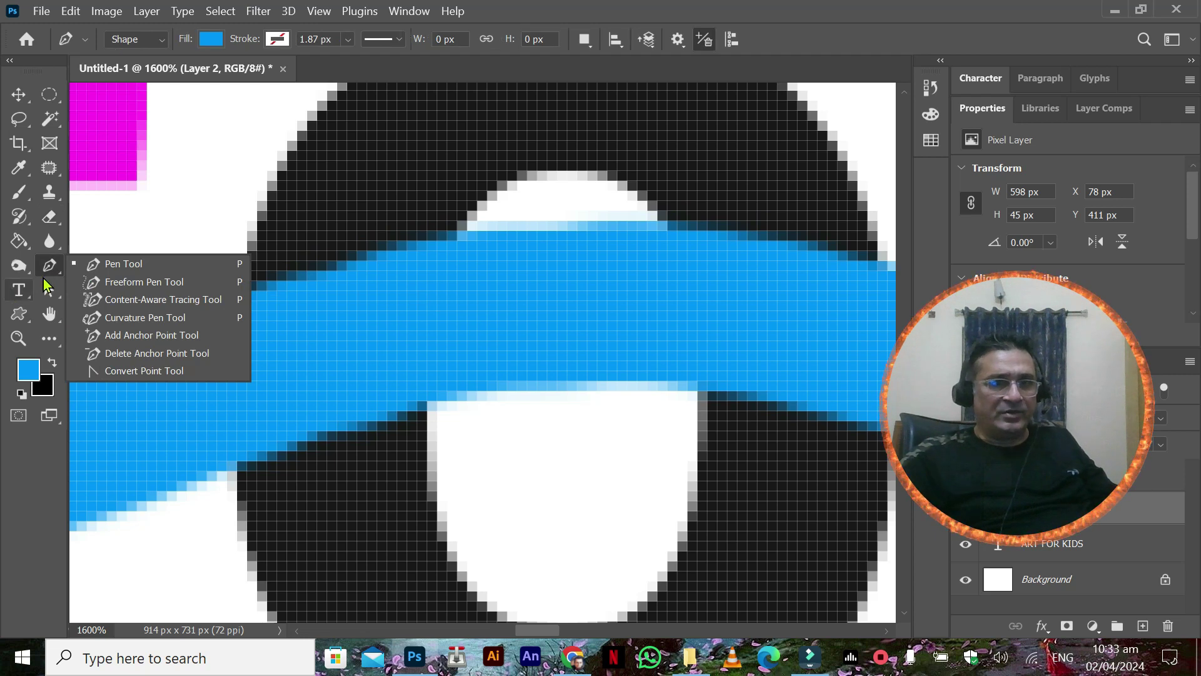
click(50, 264)
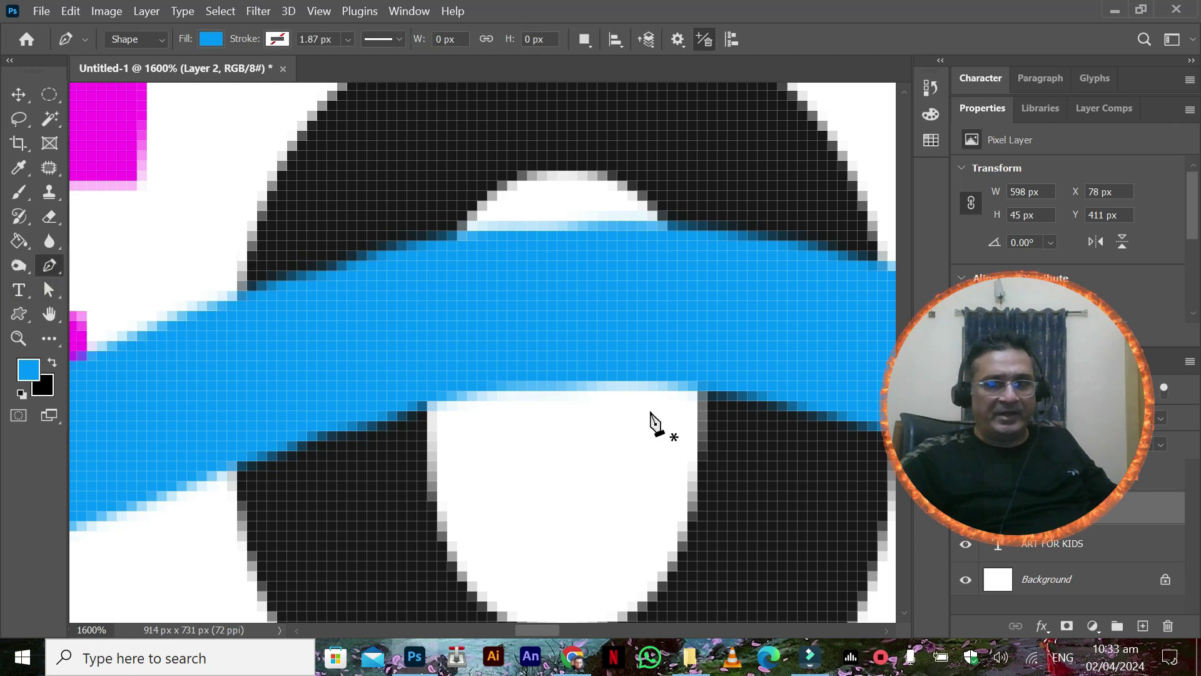
click(1155, 439)
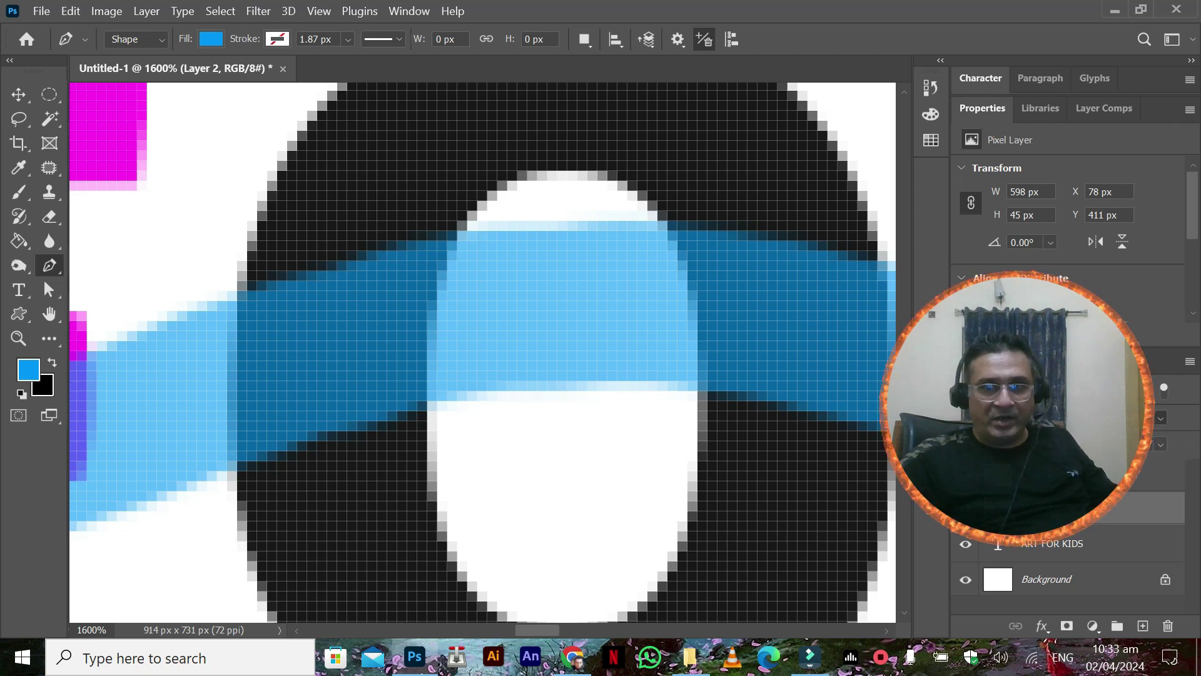
Step: Trace a closed Pen shape about 22 px wide and 24 px high over the wave's overlap with the near side of the O
click(457, 231)
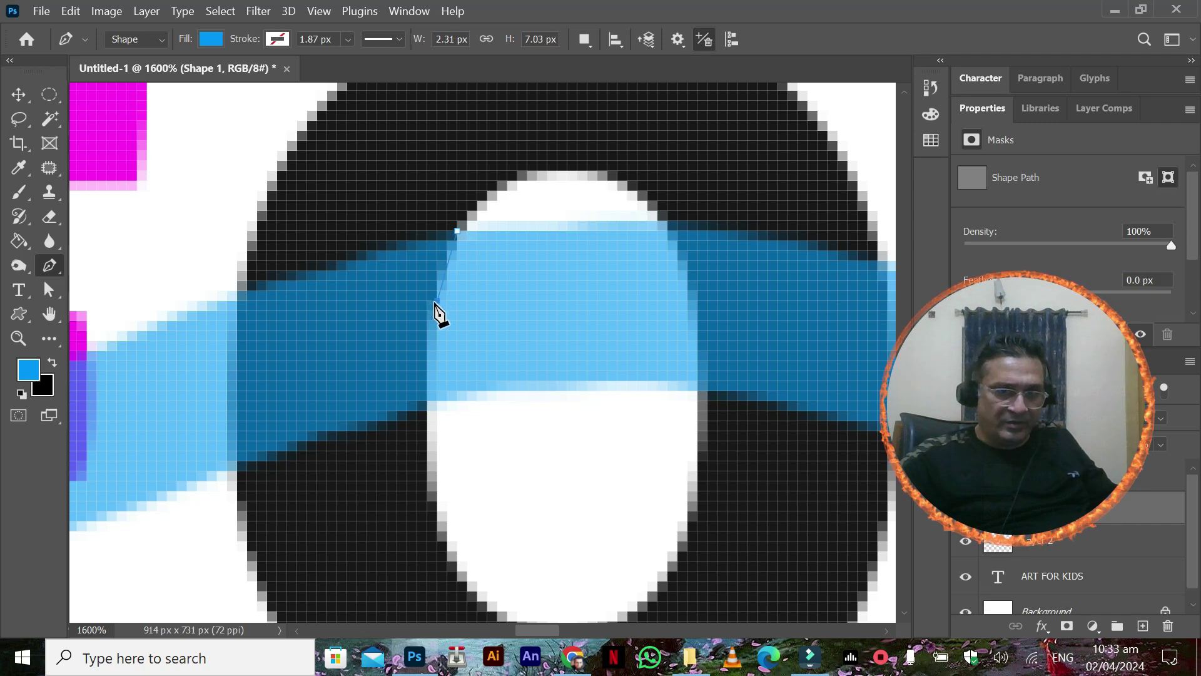
drag(430, 329, 430, 336)
click(426, 410)
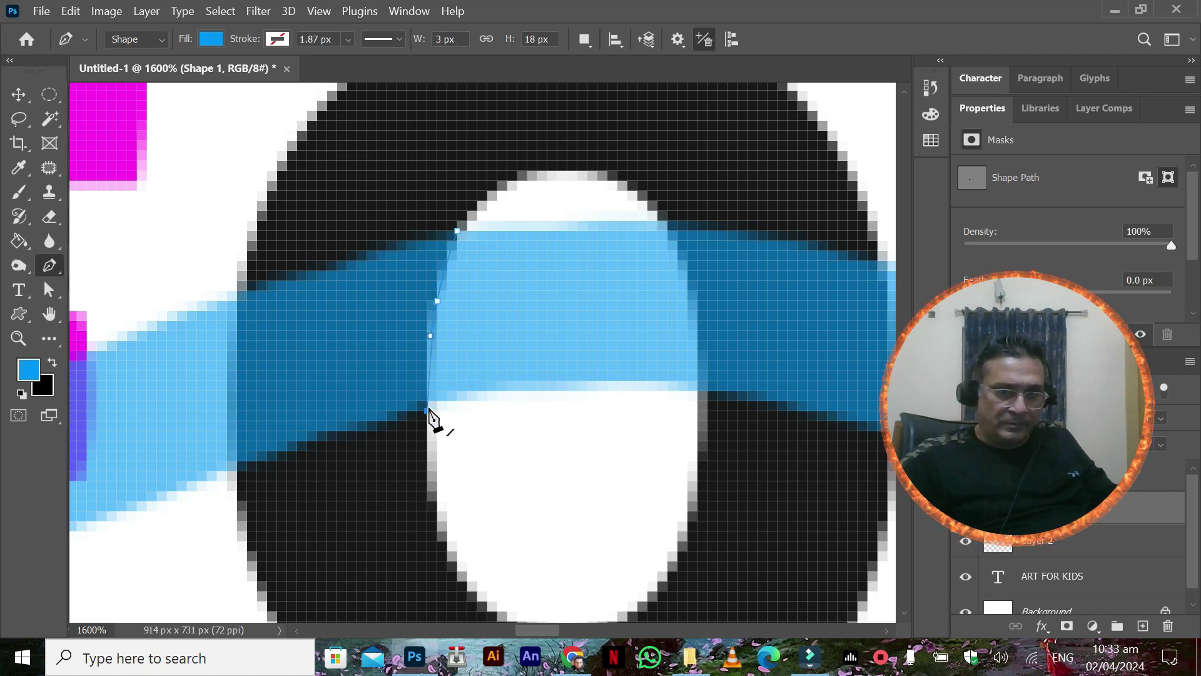
click(237, 470)
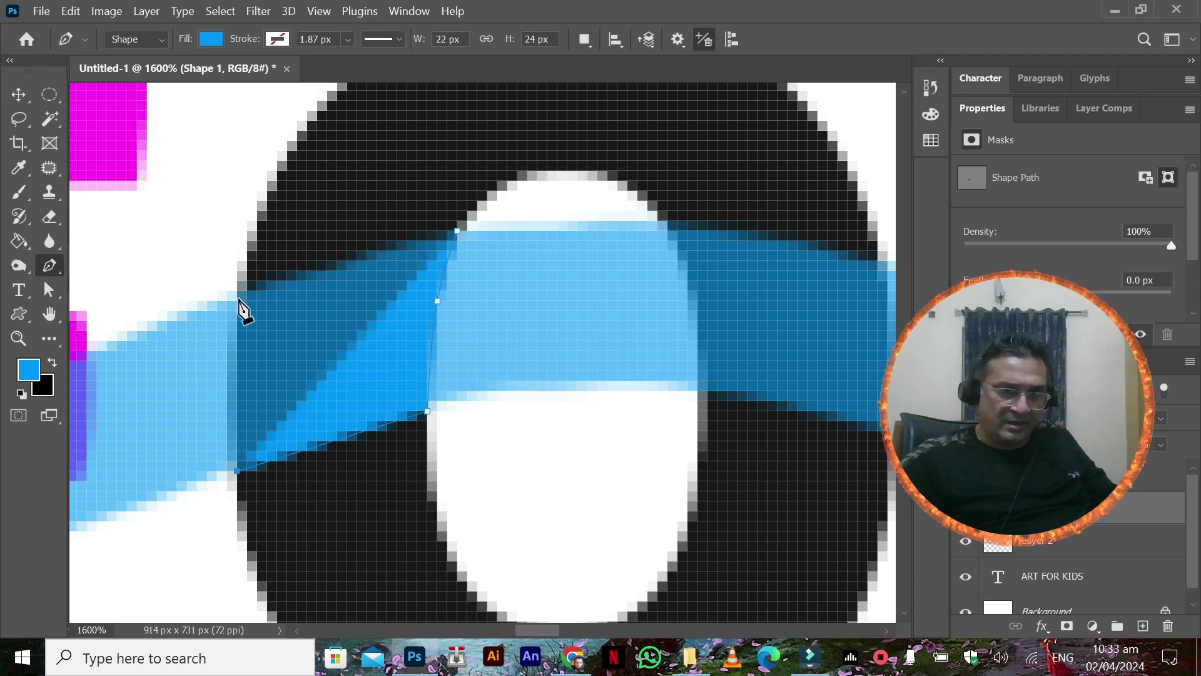
click(245, 292)
drag(457, 231, 471, 244)
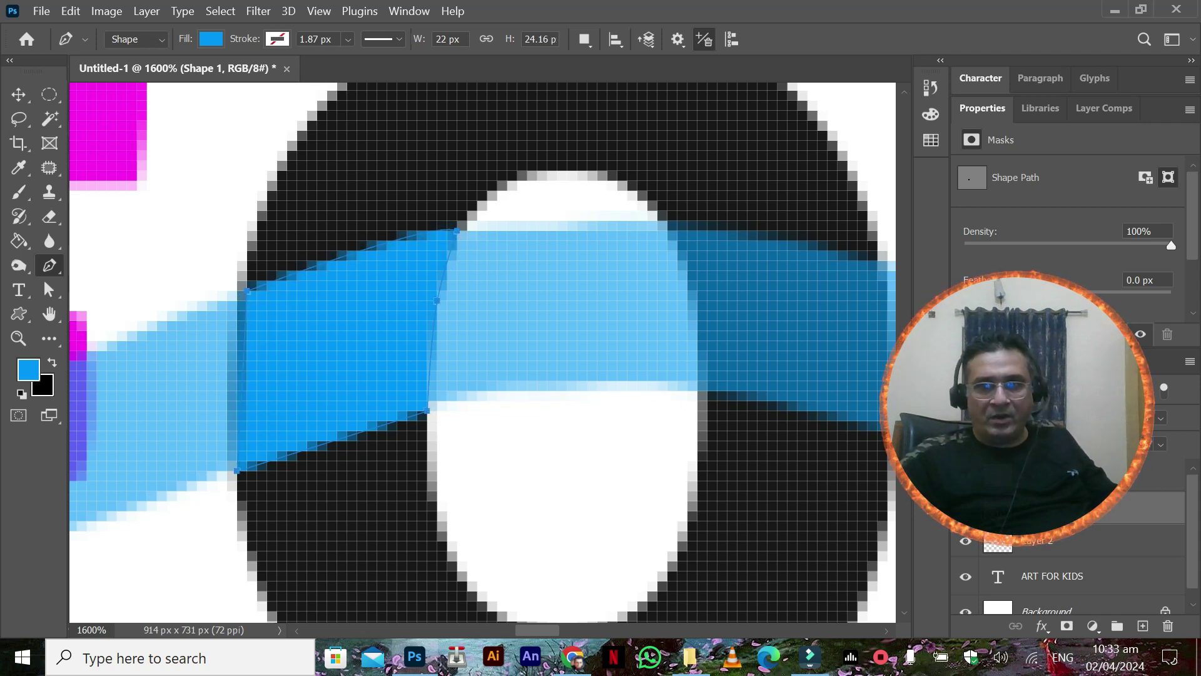
Step: Recolour the fill of the Pen shape over the O to black
double_click(998, 508)
drag(702, 430, 680, 451)
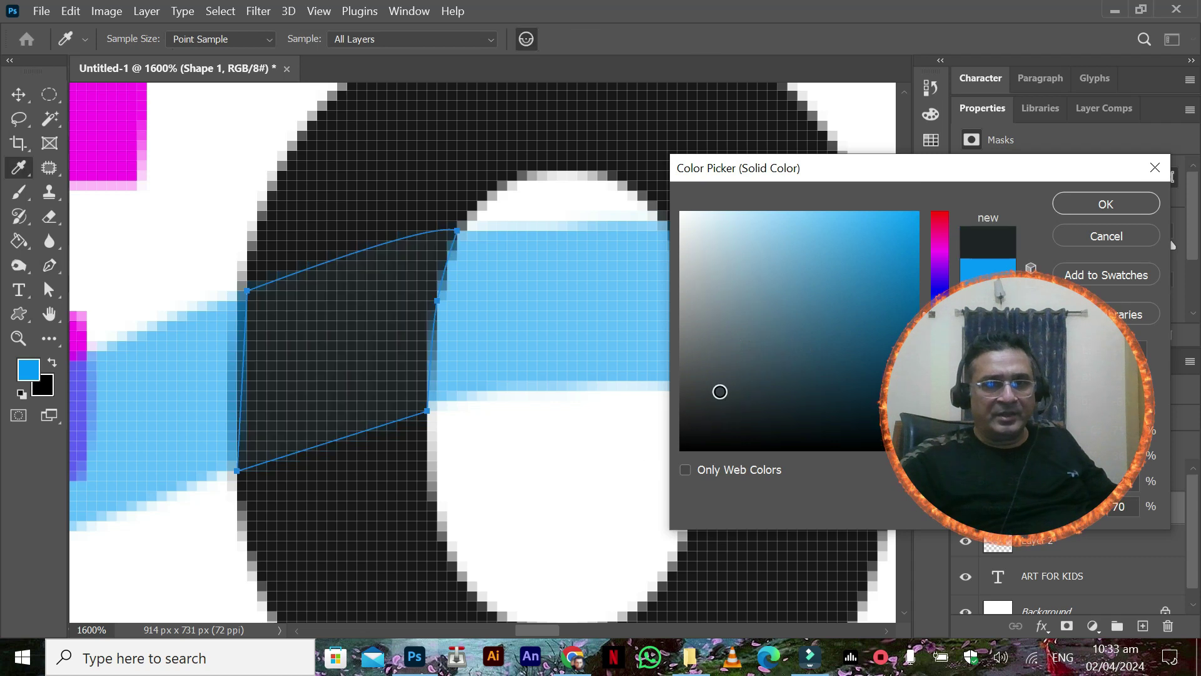
click(1094, 207)
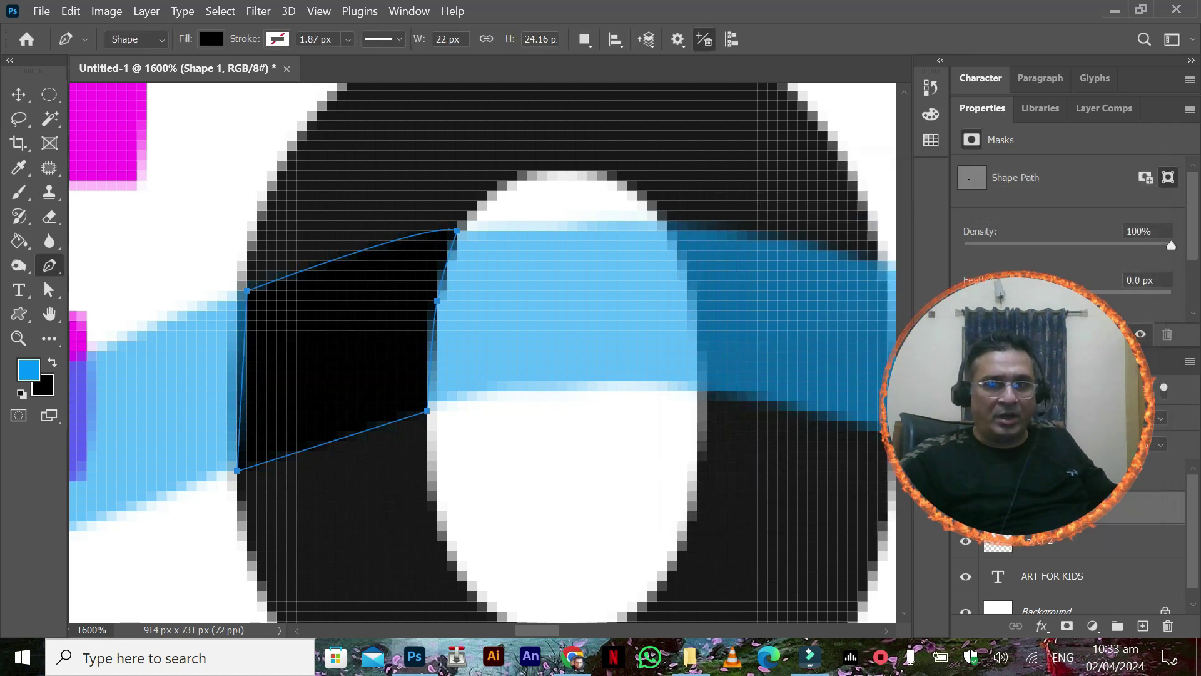
Step: Clear the wave on Layer 2 inside the outline of the shape over the O, discarding the shape layer and the selection
ctrl+click(998, 507)
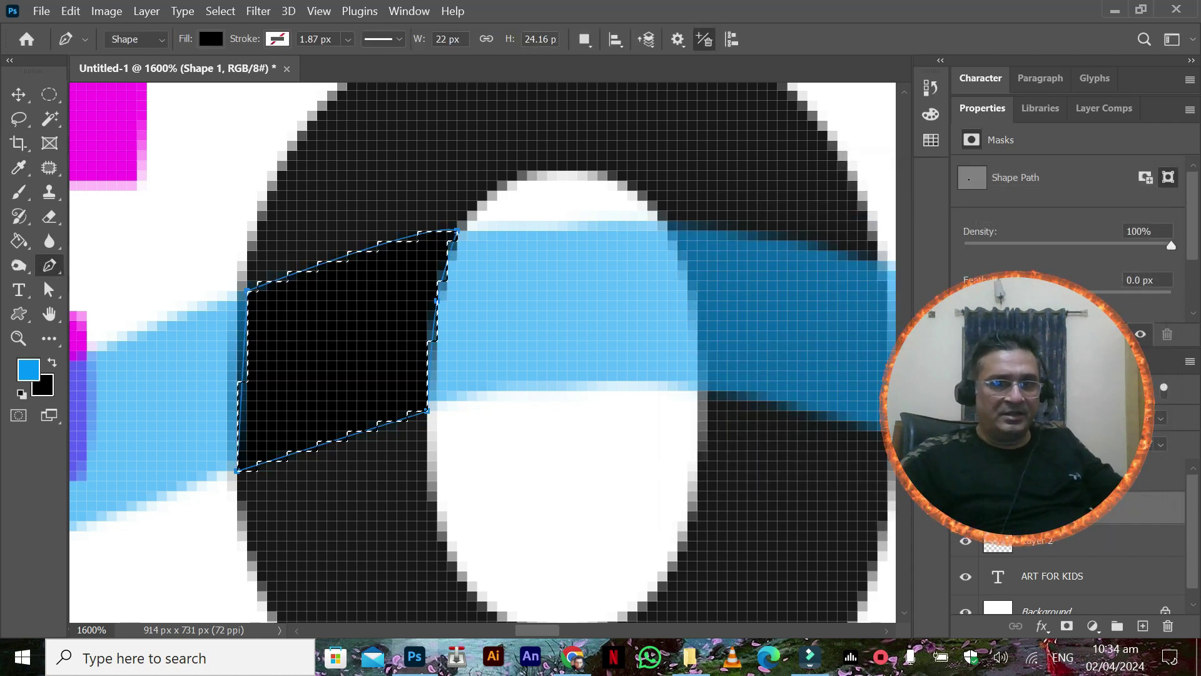
drag(1079, 511, 1168, 626)
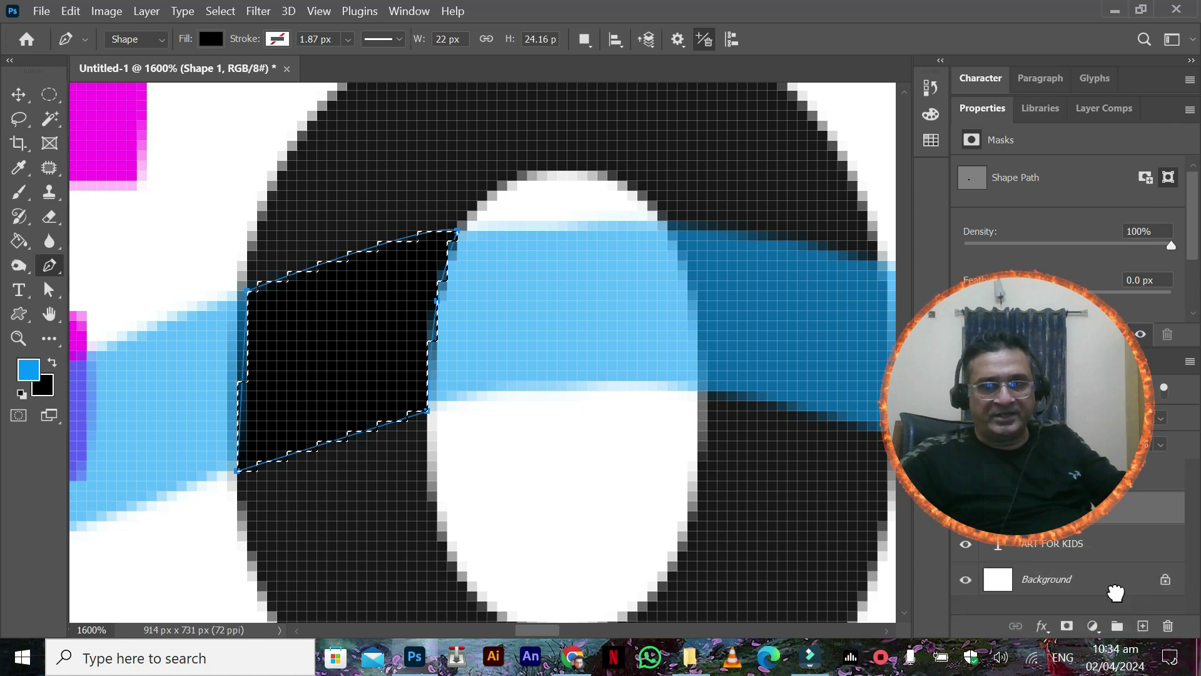
key(Delete)
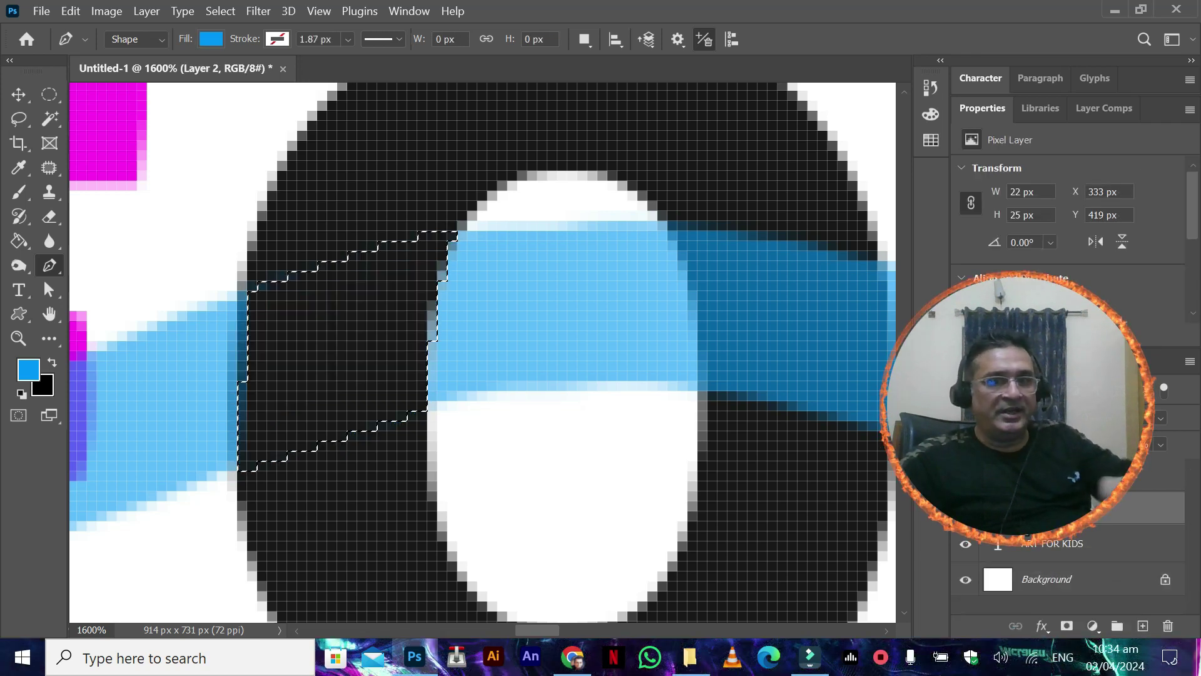
click(53, 97)
click(206, 188)
Step: Examine the cut in the wave at the letter O, both within the whole lettering and close up
key(ctrl+minus)
key(ctrl+minus)
key(ctrl+minus)
key(ctrl+minus)
key(ctrl+minus)
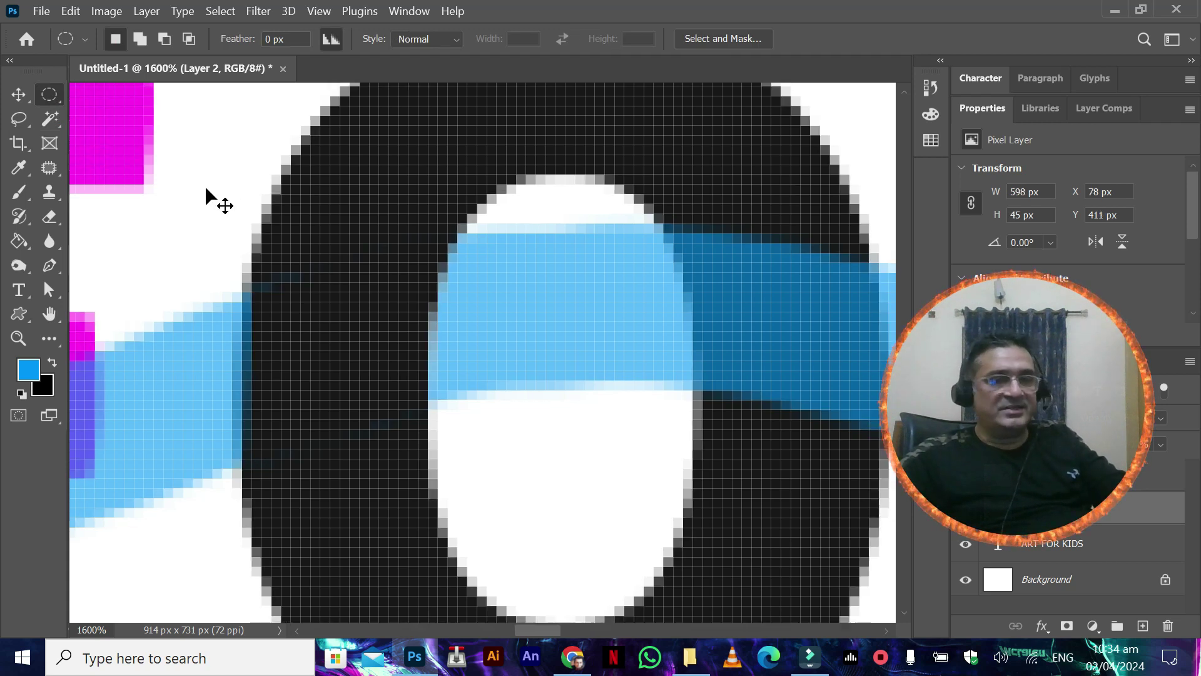
key(ctrl+minus)
key(ctrl+minus)
key(ctrl+minus)
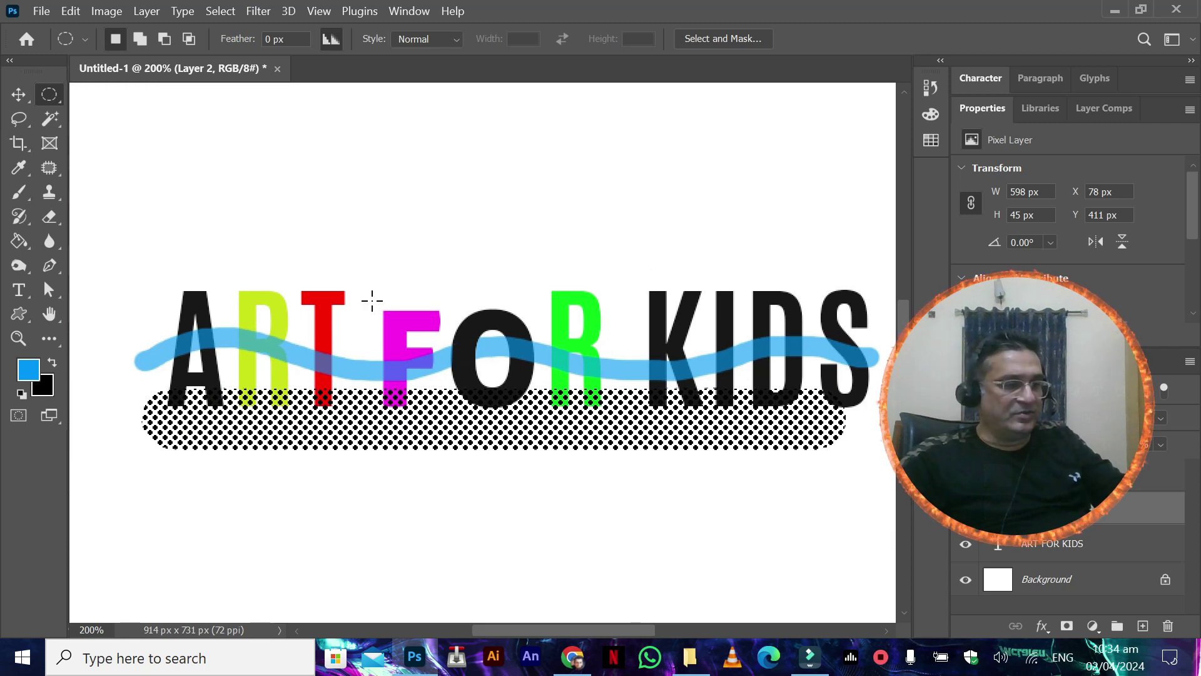
key(ctrl+plus)
key(ctrl+plus)
key(ctrl+plus)
key(ctrl+plus)
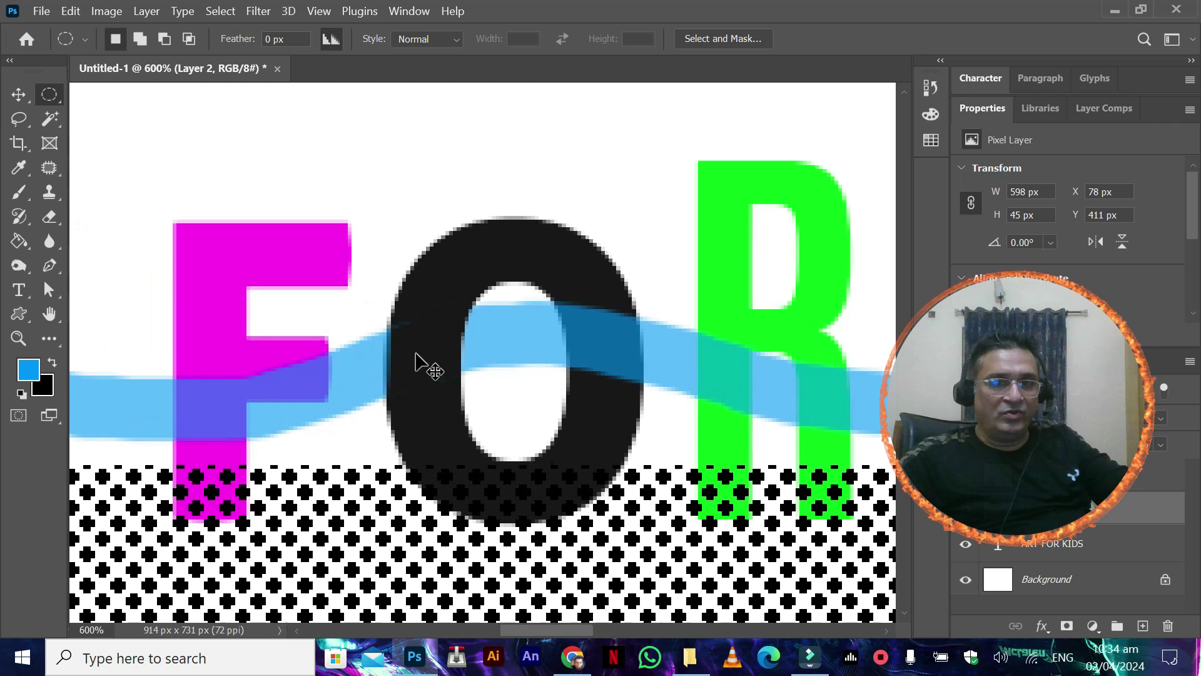
key(ctrl+plus)
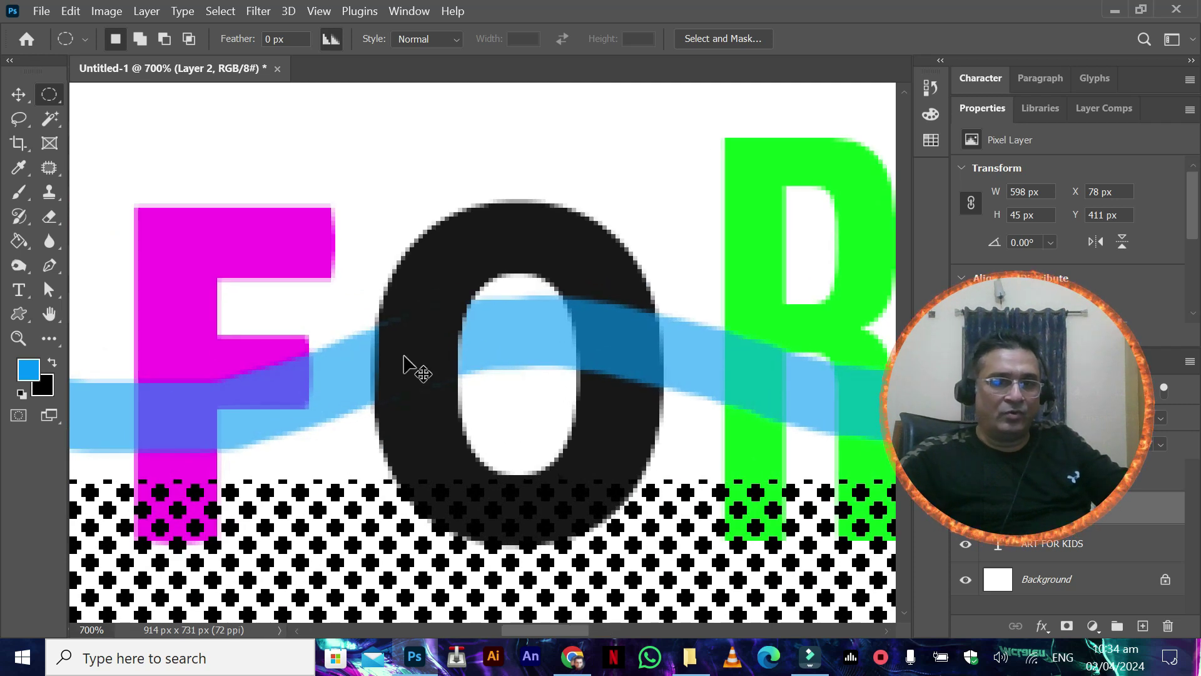
Step: Trace a closed four-corner Pen shape about 14 px wide and 21 px high over the wave's overlap with the red T's stem
drag(188, 364, 613, 307)
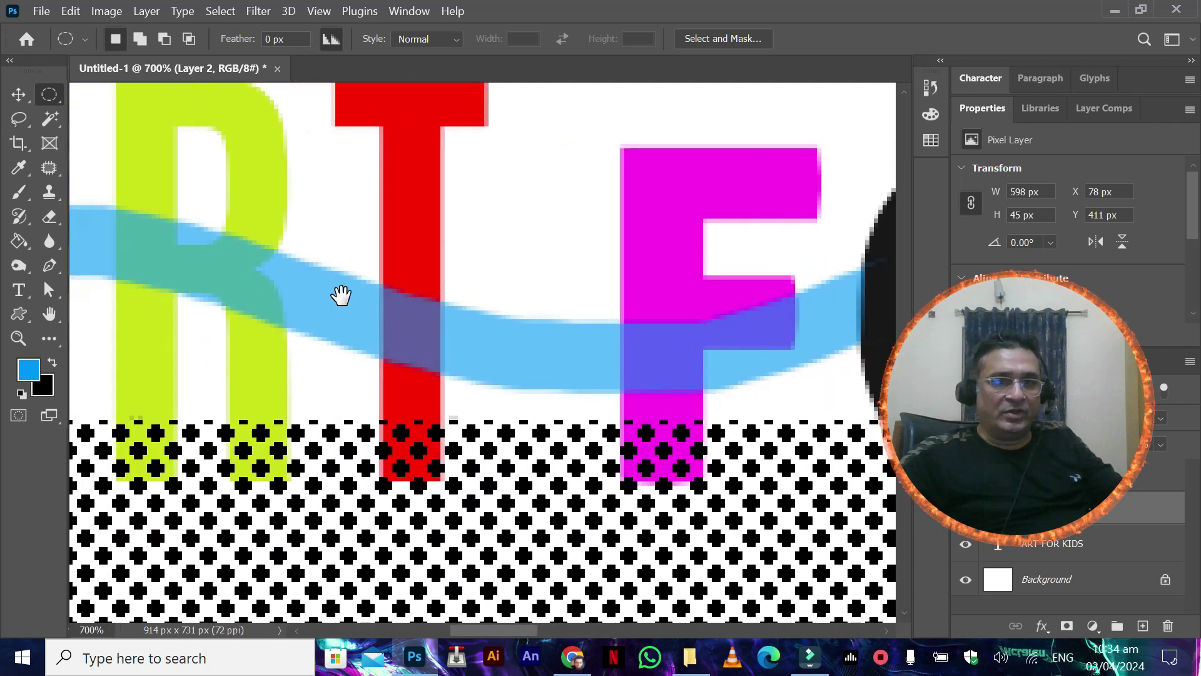
drag(341, 295, 445, 306)
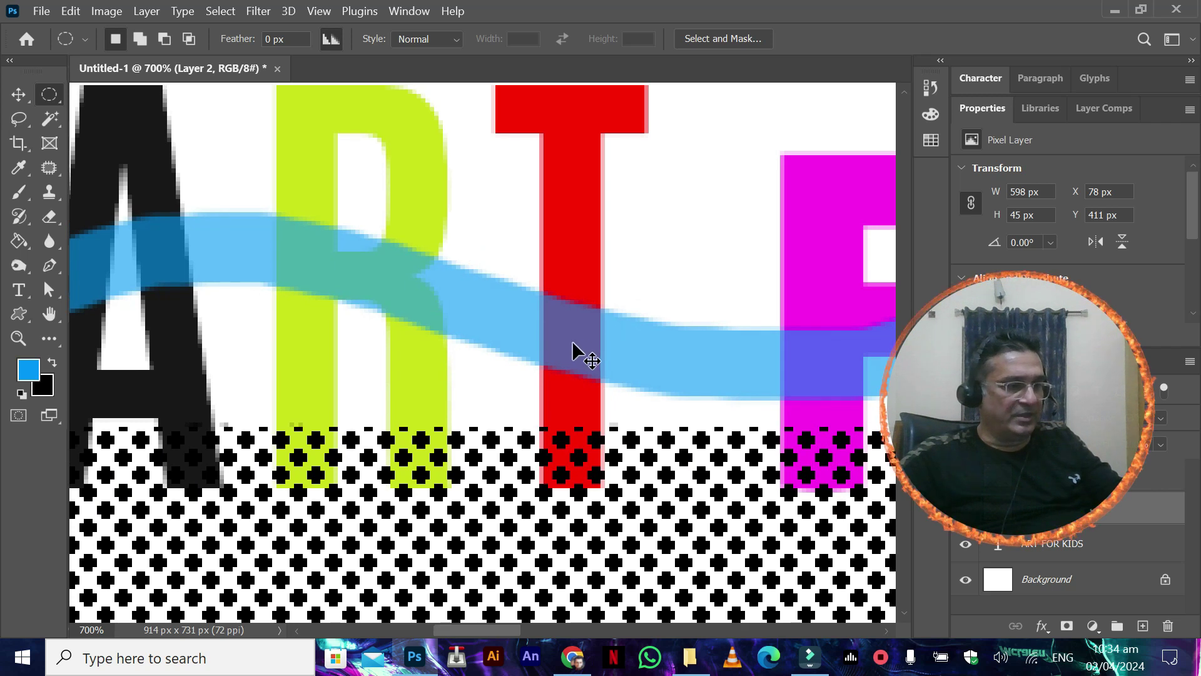
key(ctrl+plus)
key(ctrl+plus)
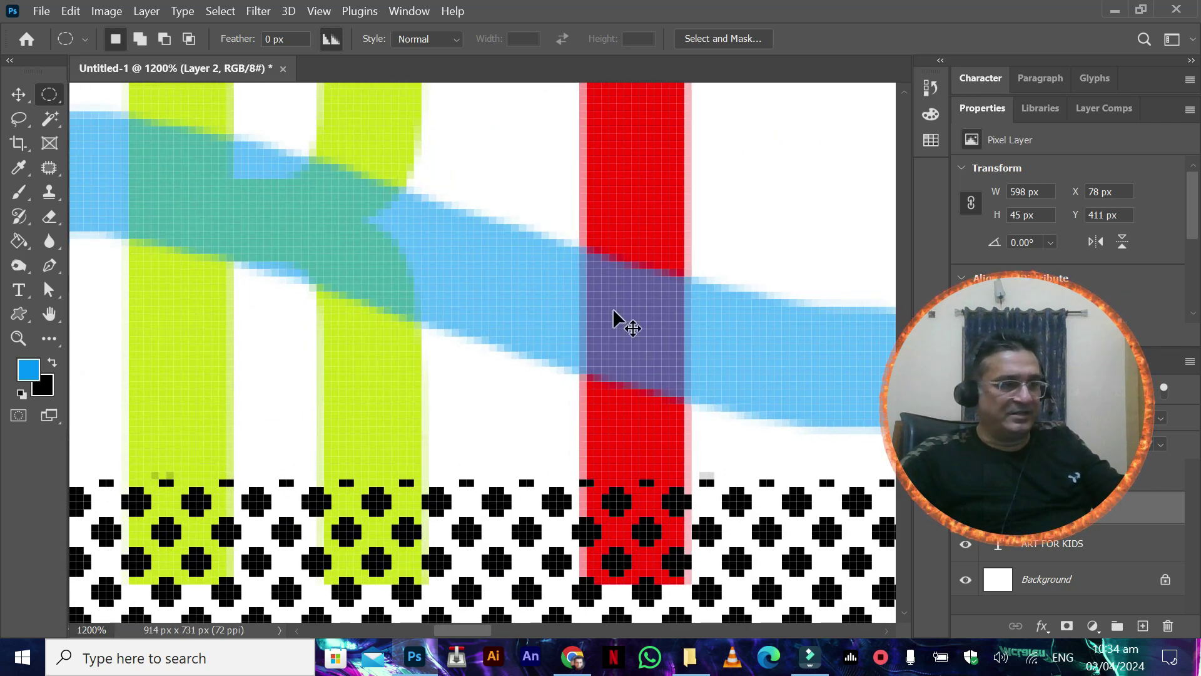
key(ctrl+plus)
drag(582, 291, 398, 274)
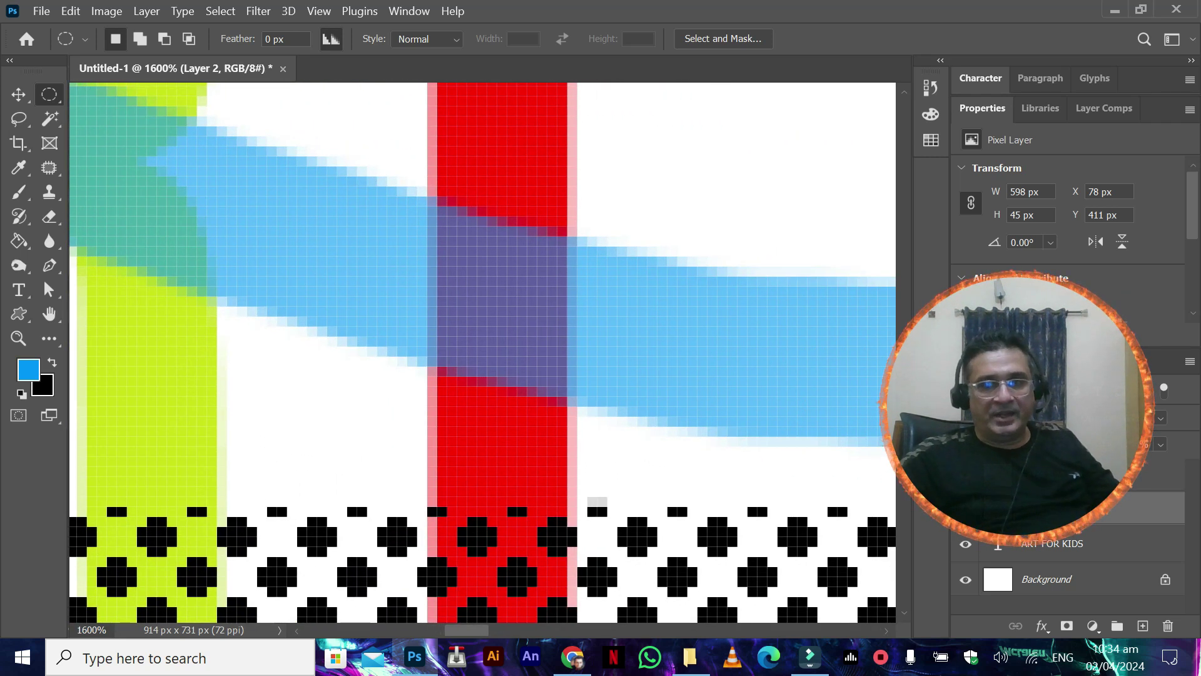
click(965, 507)
click(966, 507)
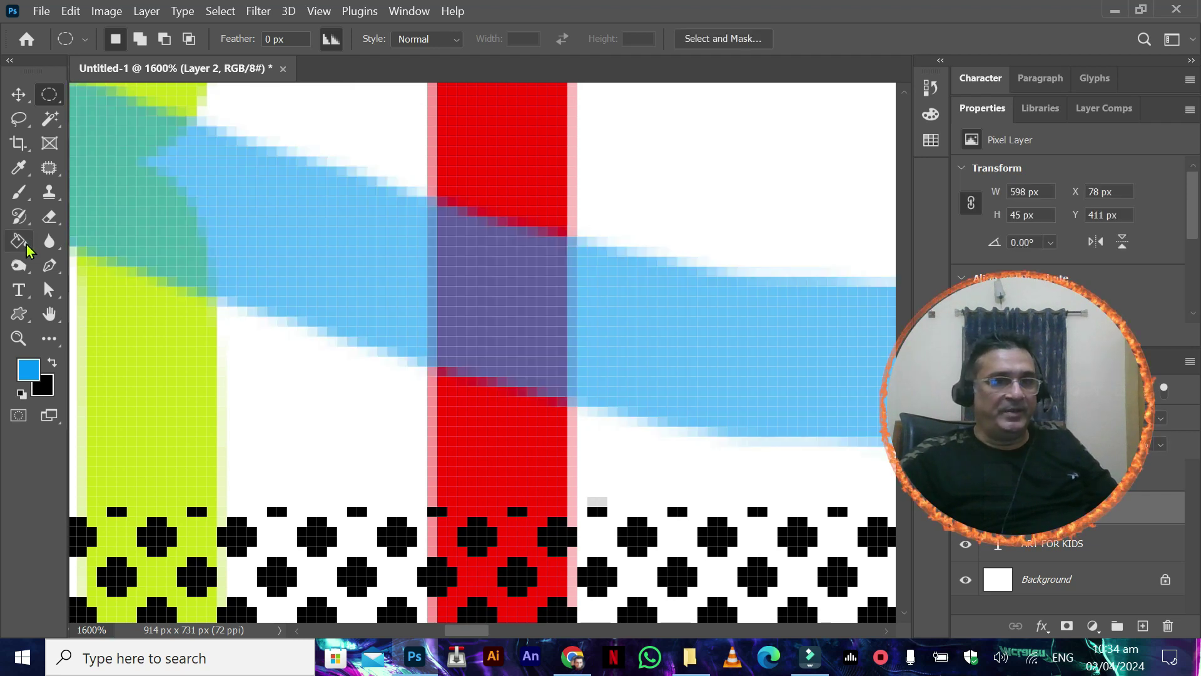
click(49, 266)
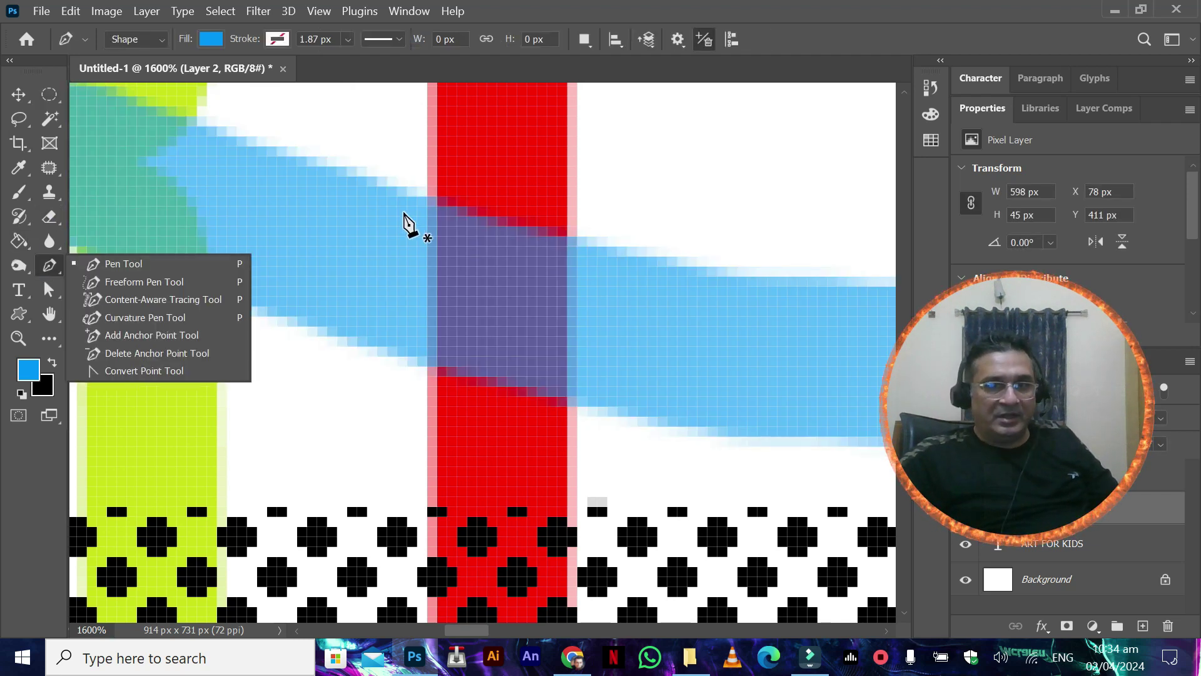
click(427, 196)
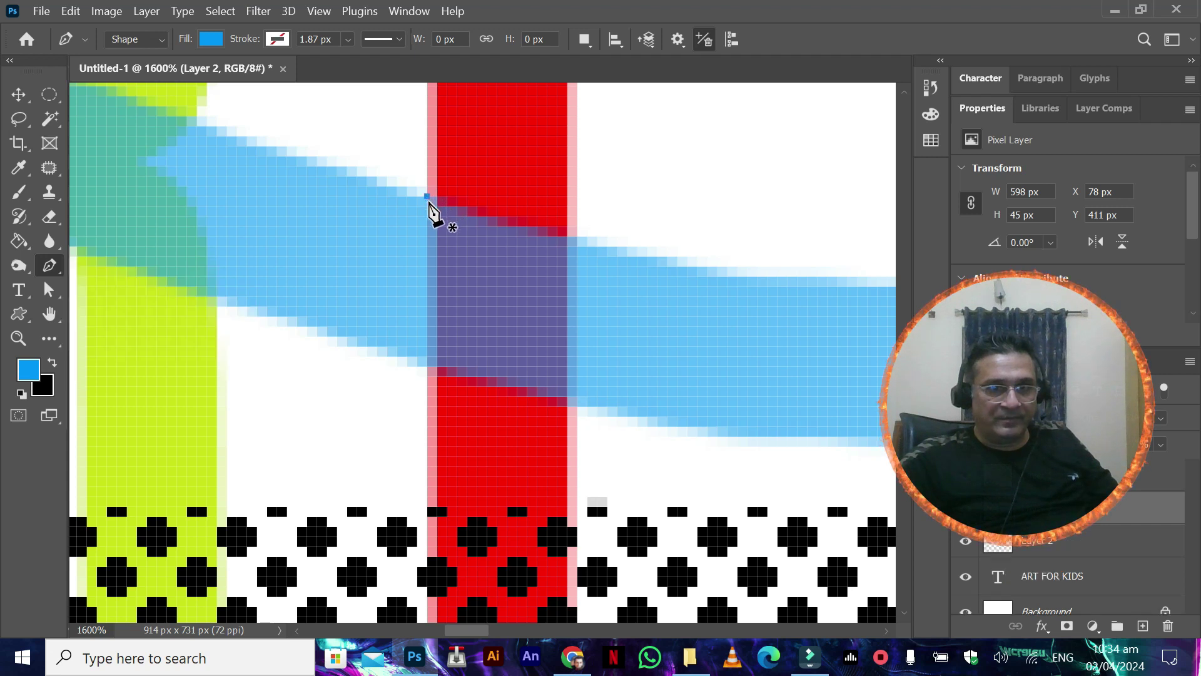
click(427, 366)
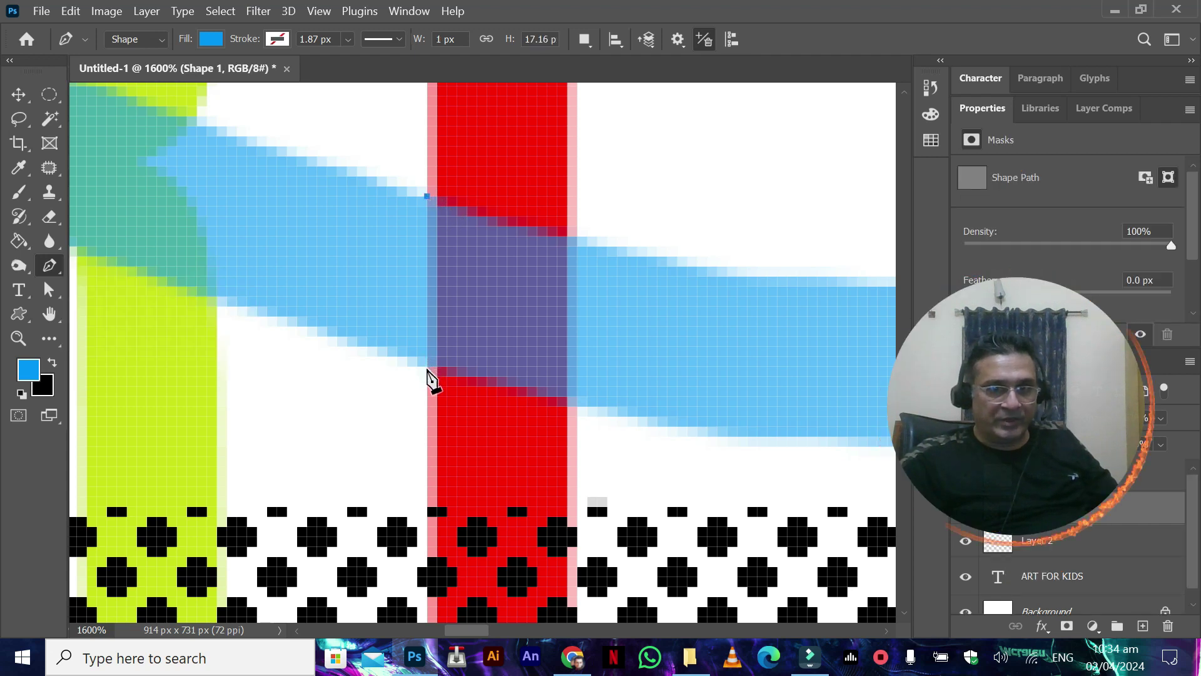
click(567, 407)
click(567, 236)
click(427, 196)
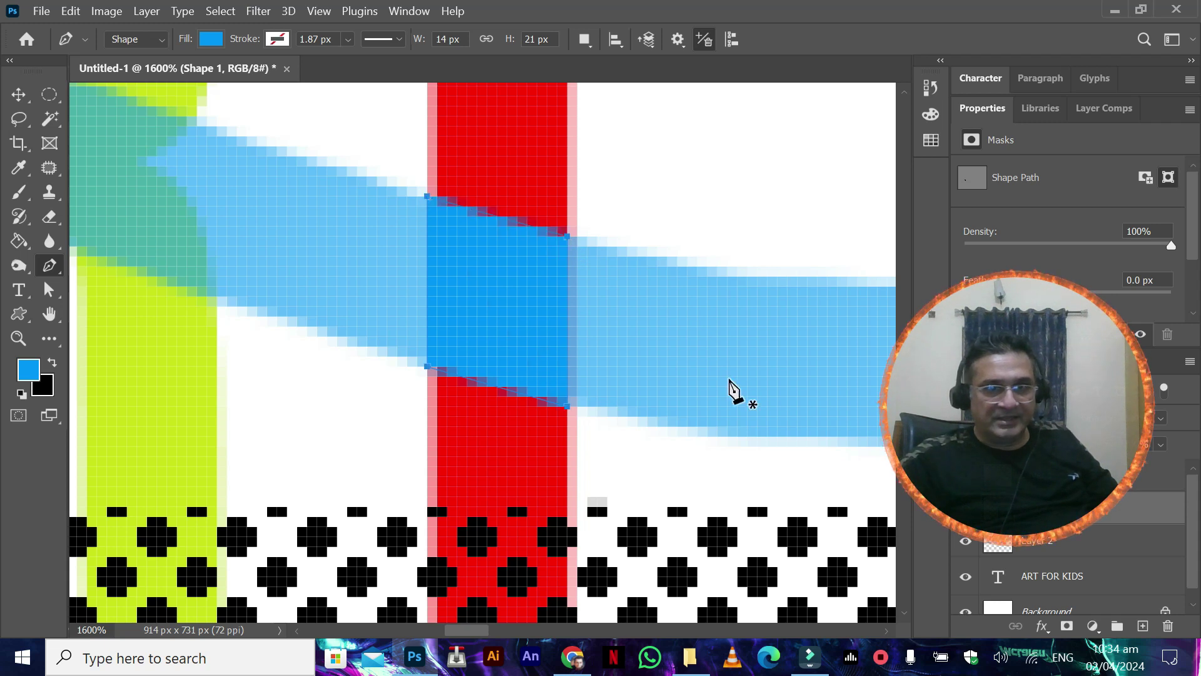
Step: Clear the wave on Layer 2 inside the outline of the shape over the T, discarding the shape layer and the selection
ctrl+click(998, 508)
drag(1073, 507, 1168, 624)
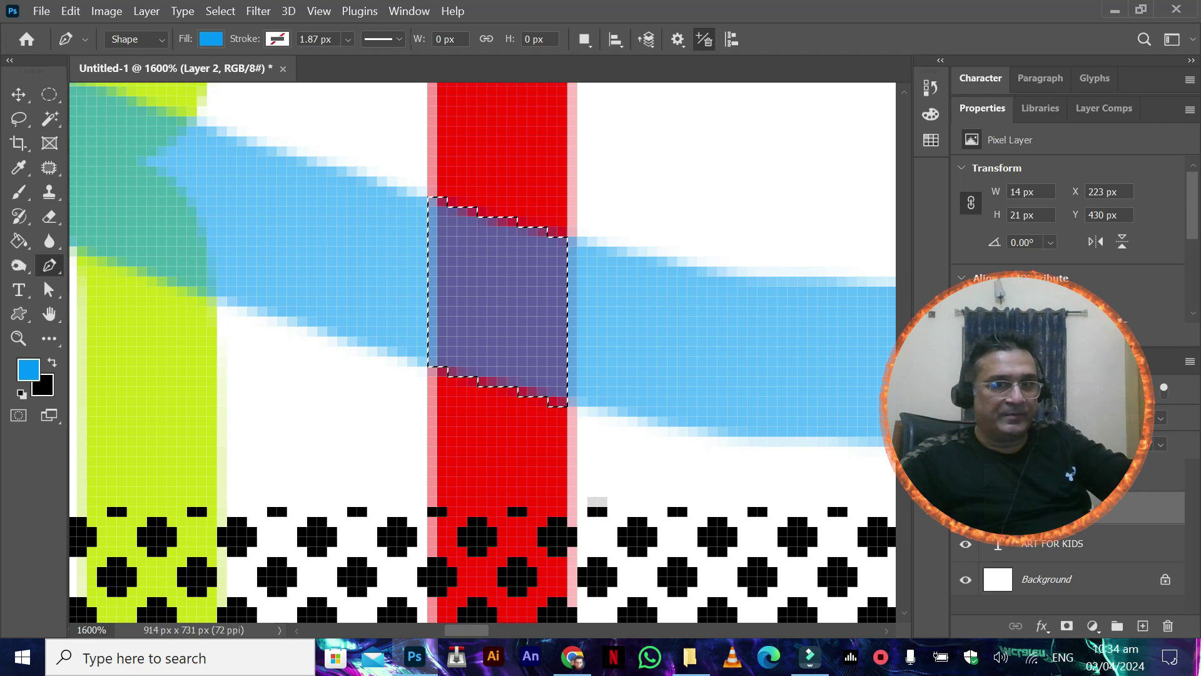
key(Delete)
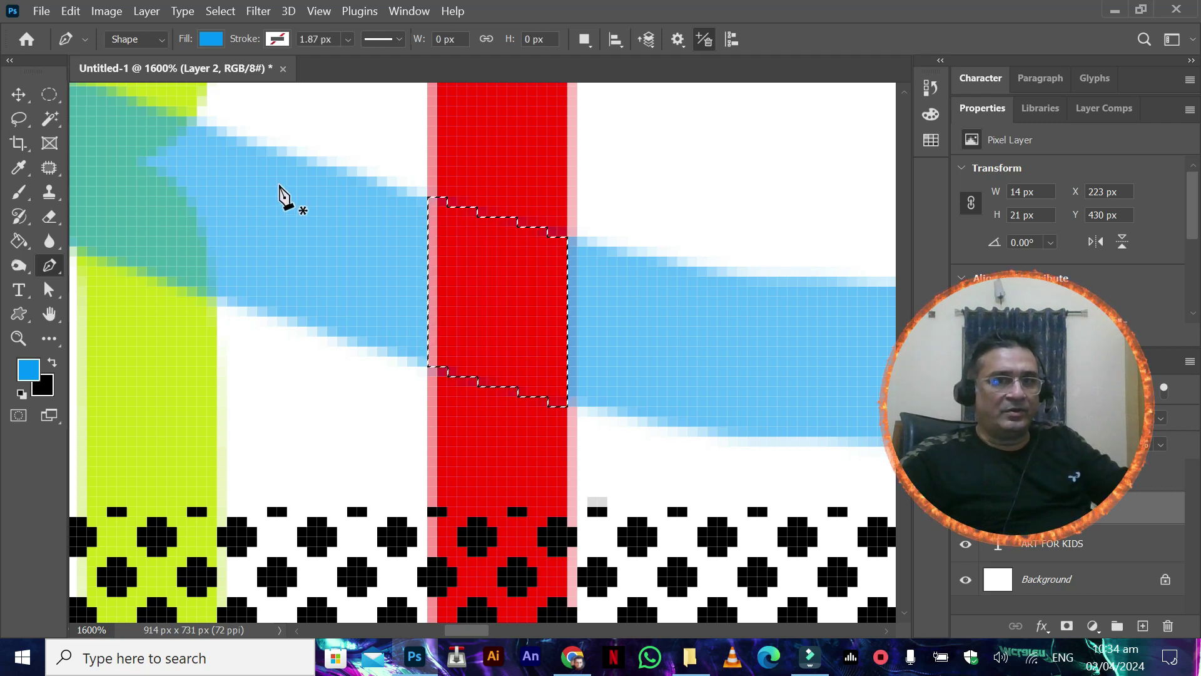
click(50, 96)
click(231, 136)
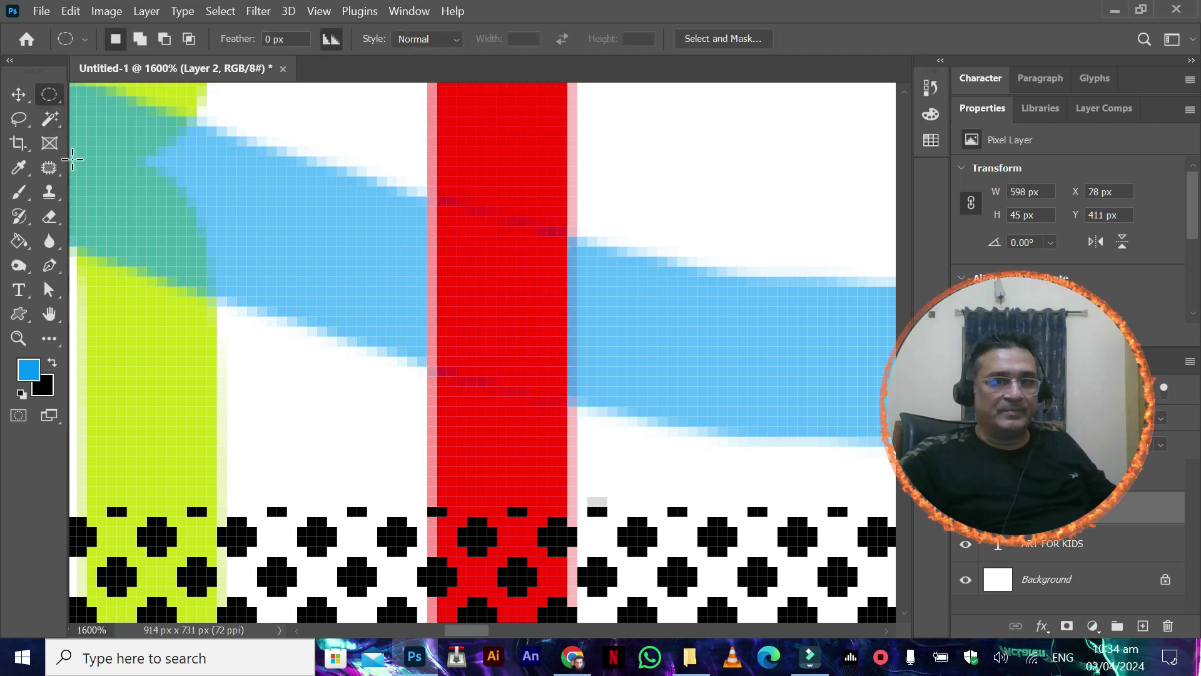
Step: Erase the leftover blue fringes along the upper and lower cut edges on the red T with a 4 px Eraser
click(50, 216)
key(bracketleft)
key(bracketleft)
key(bracketleft)
drag(456, 201, 544, 234)
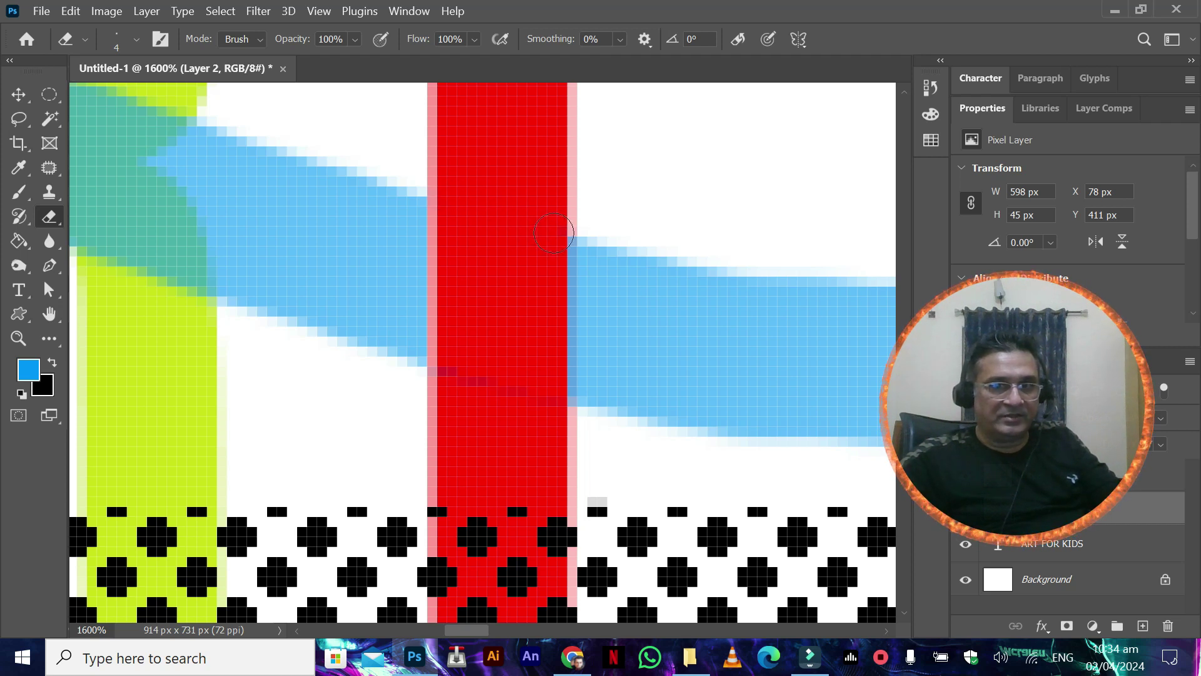
drag(446, 356, 493, 389)
key(ctrl+z)
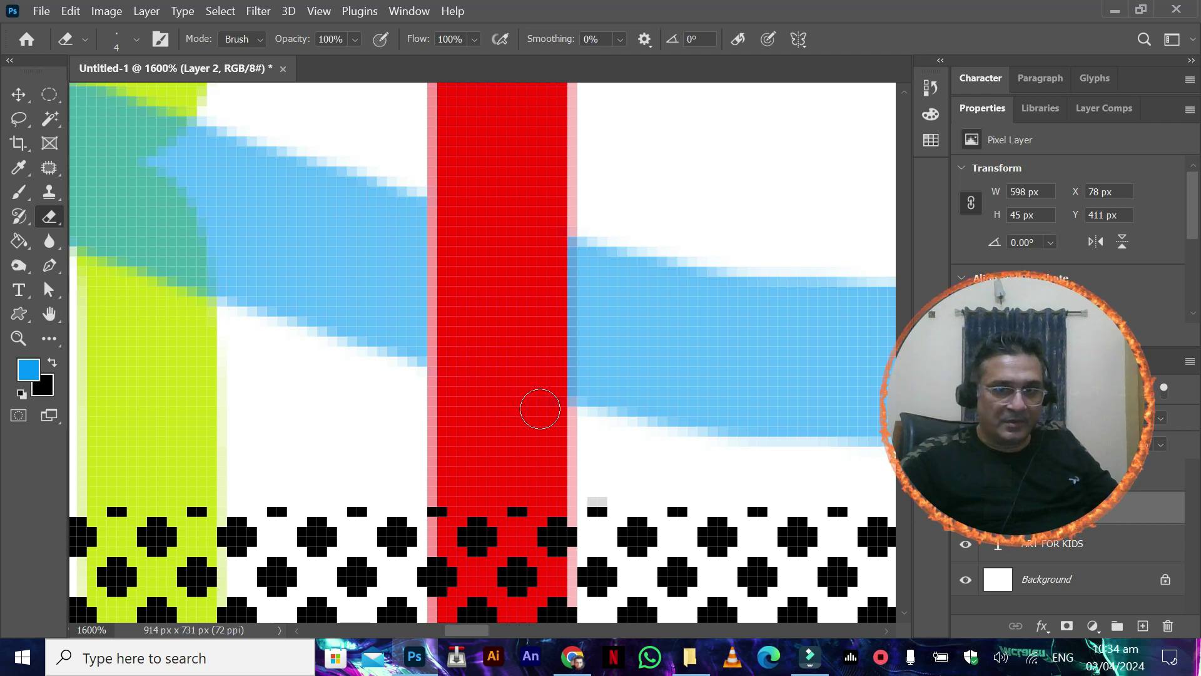
Step: Review the whole ART FOR KIDS logo to check how the wave weaves behind the T and the O
key(ctrl+minus)
key(ctrl+minus)
key(ctrl+minus)
key(ctrl+minus)
key(ctrl+minus)
key(ctrl+minus)
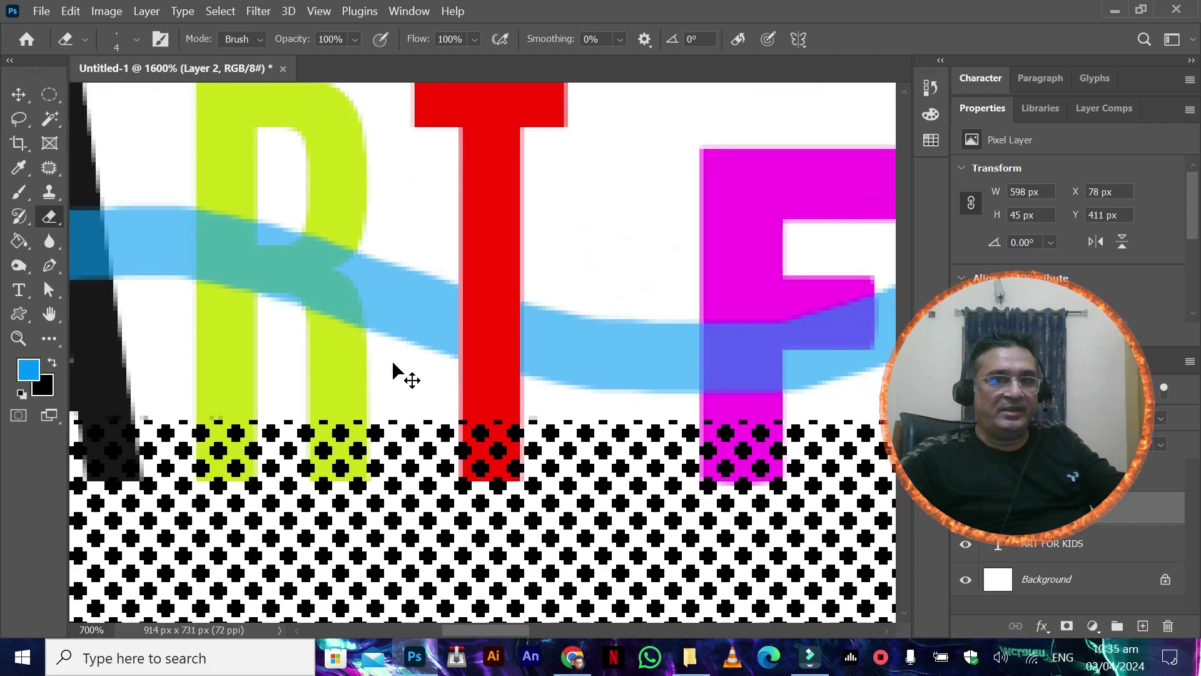
key(ctrl+minus)
key(ctrl+minus)
key(ctrl+minus)
key(ctrl+minus)
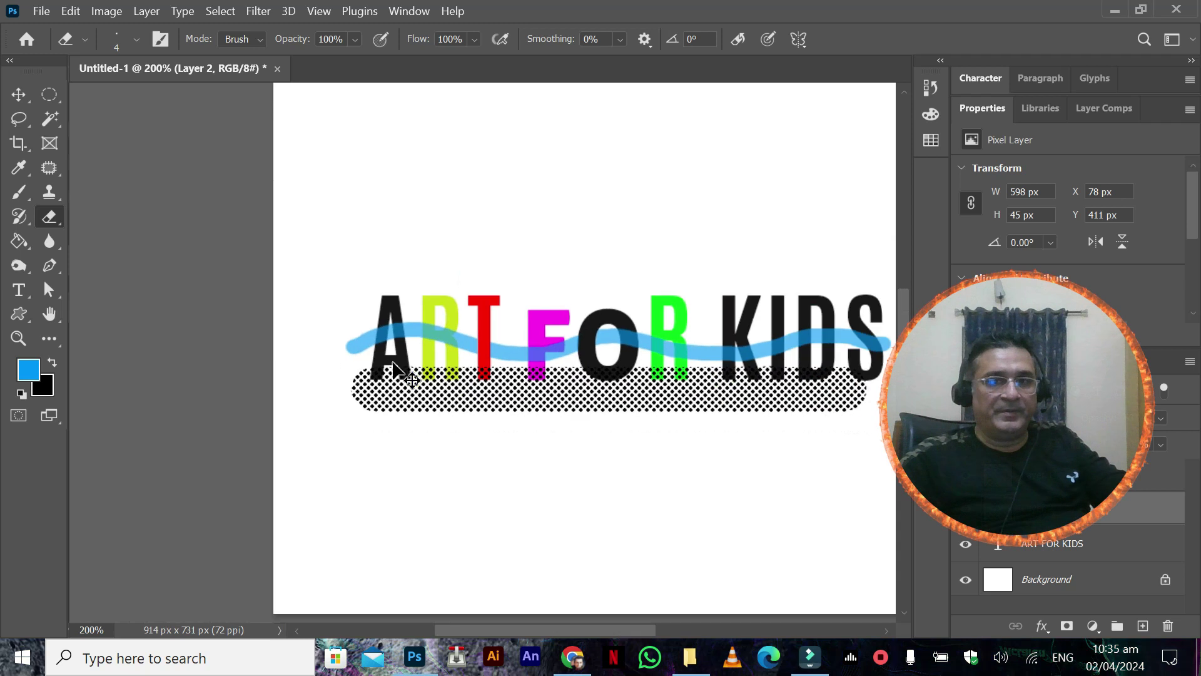
drag(433, 205, 470, 184)
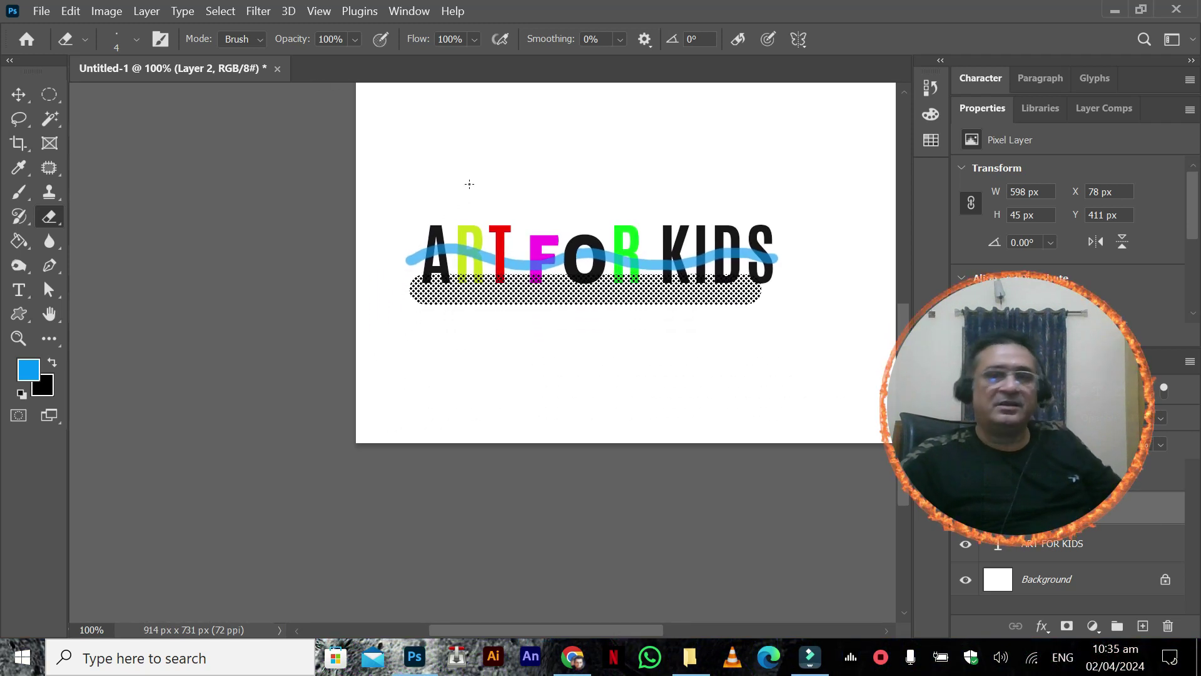